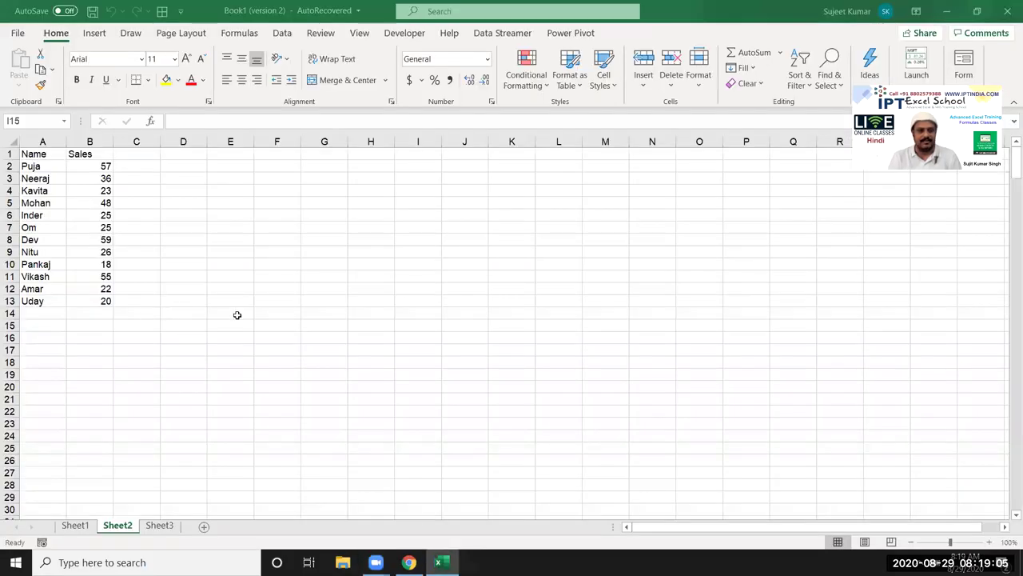
# Step: Clear the name and sales list in A1:E15 on Sheet2 and select cell A1
pyautogui.click(183, 301)
pyautogui.moveTo(230, 324); pyautogui.dragTo(183, 325)
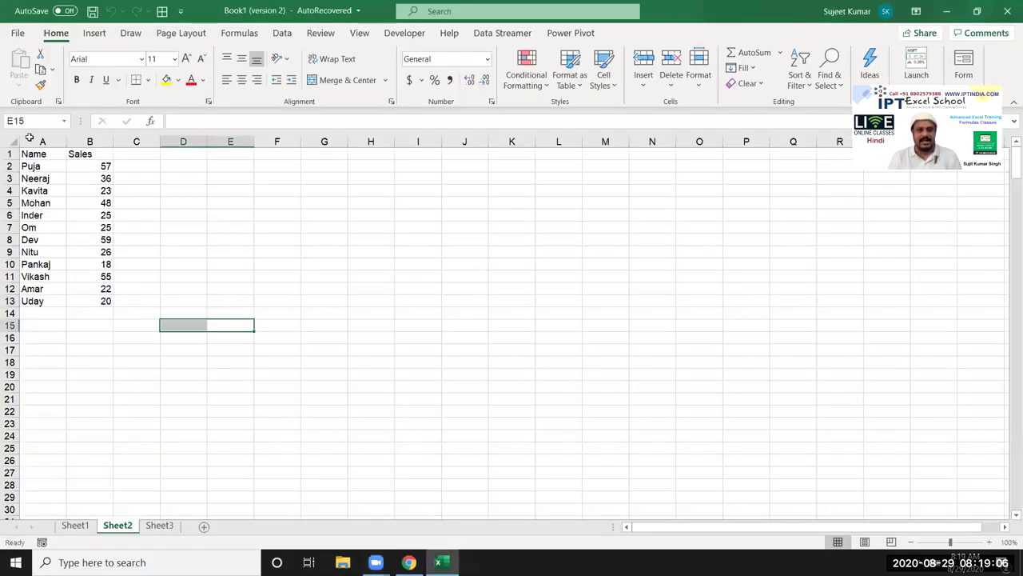
pyautogui.hotkey('ctrl', 'shift', 'Home')
pyautogui.press('Delete')
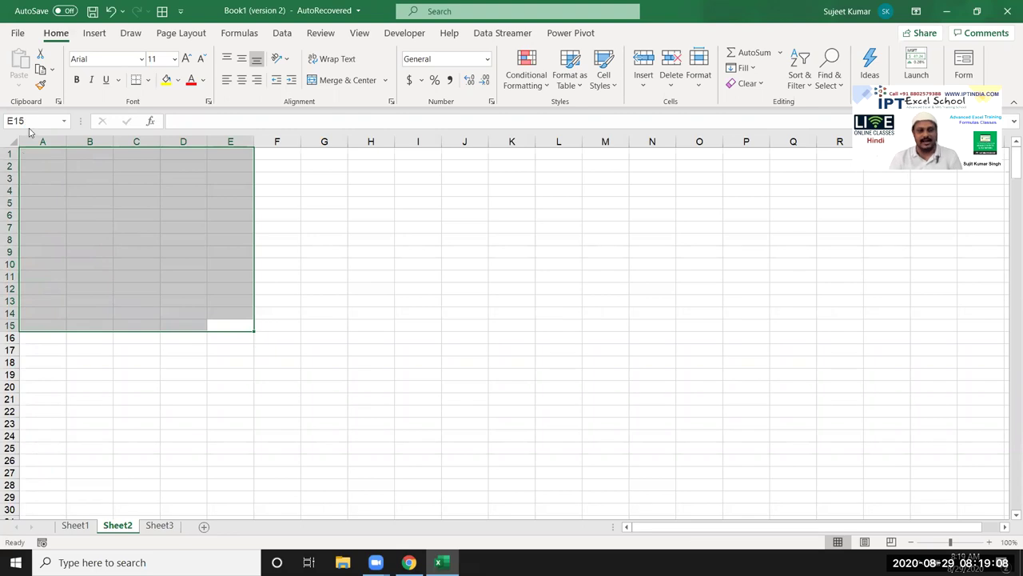
pyautogui.click(30, 151)
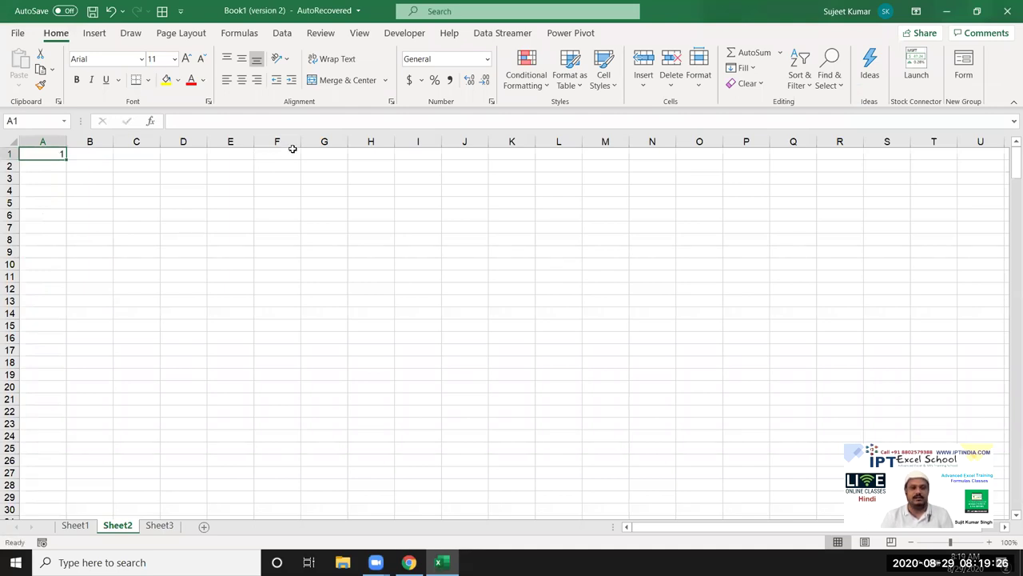
# Step: Fill B1:E1 with the numbers 2, 3, 4 and 5
pyautogui.press('Tab')
pyautogui.write('2')
pyautogui.press('Tab')
pyautogui.write('3')
pyautogui.press('Tab')
pyautogui.press('Tab')
pyautogui.write('45')
pyautogui.press('Tab')
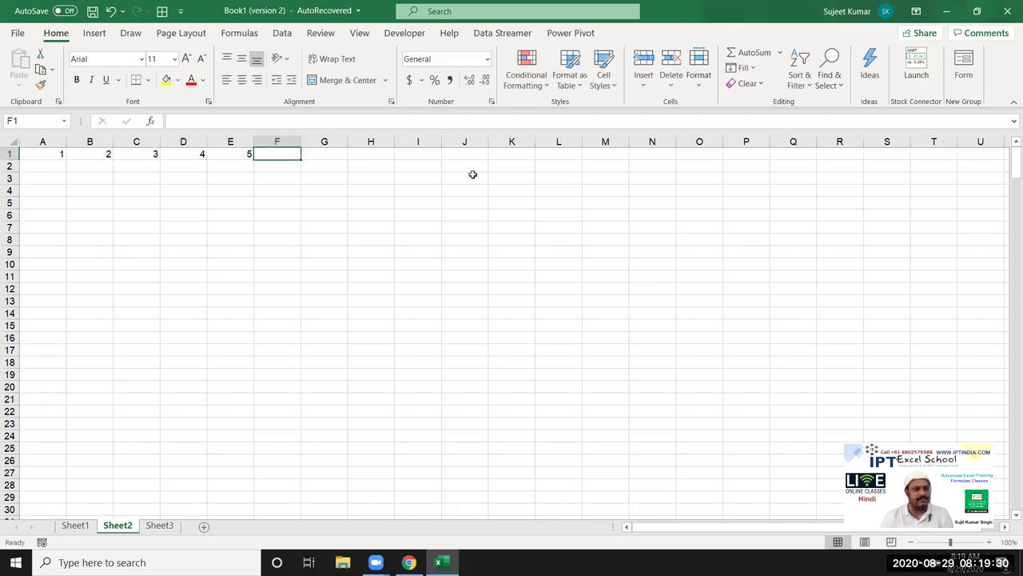
# Step: Enter the array constant ={1,2,3,4,5} in A2 so 1–5 spill across A2:E2
pyautogui.moveTo(57, 163); pyautogui.dragTo(228, 163)
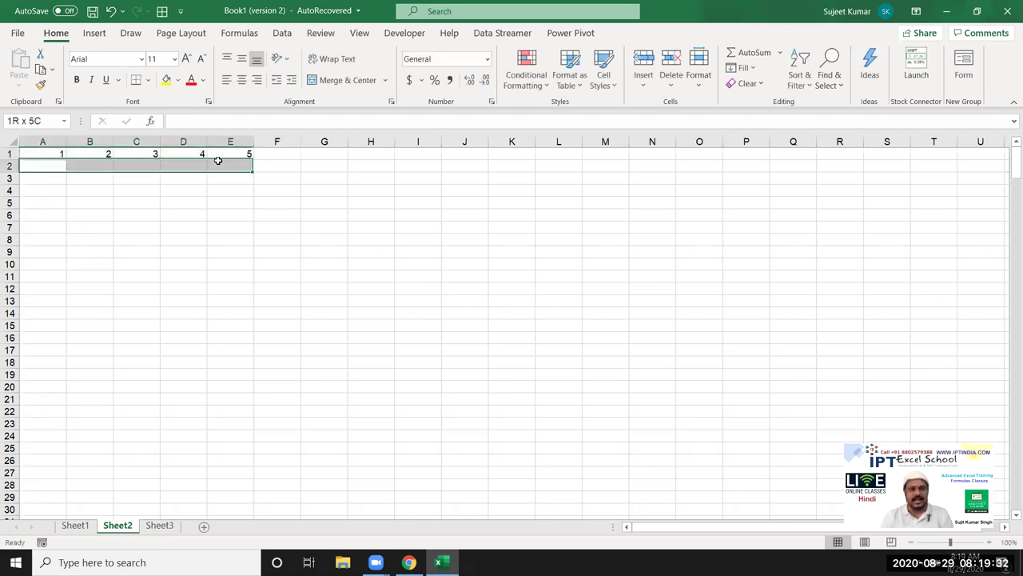
pyautogui.write('={1,2,3,4,')
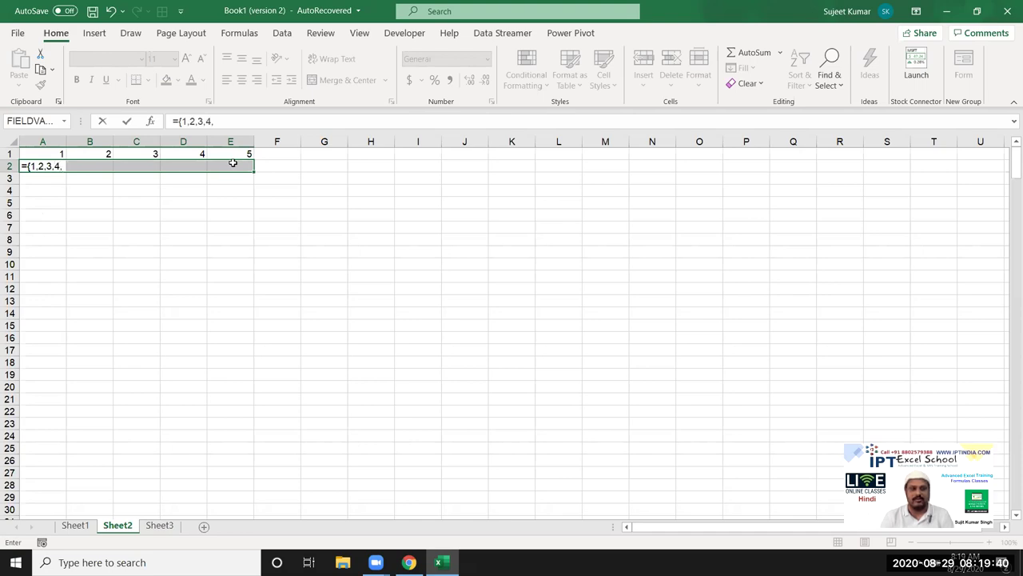
pyautogui.write('5')
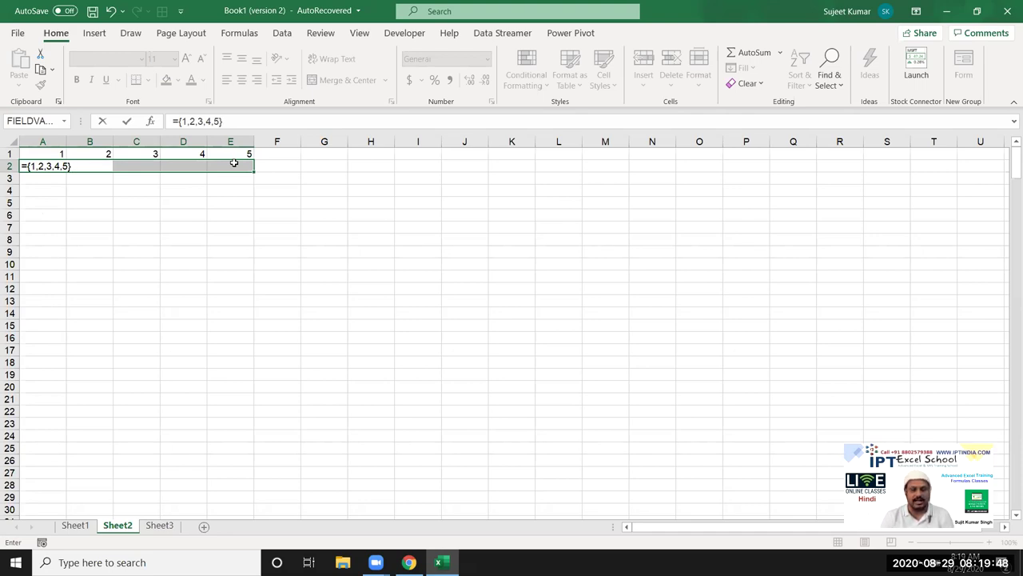
pyautogui.press('Return')
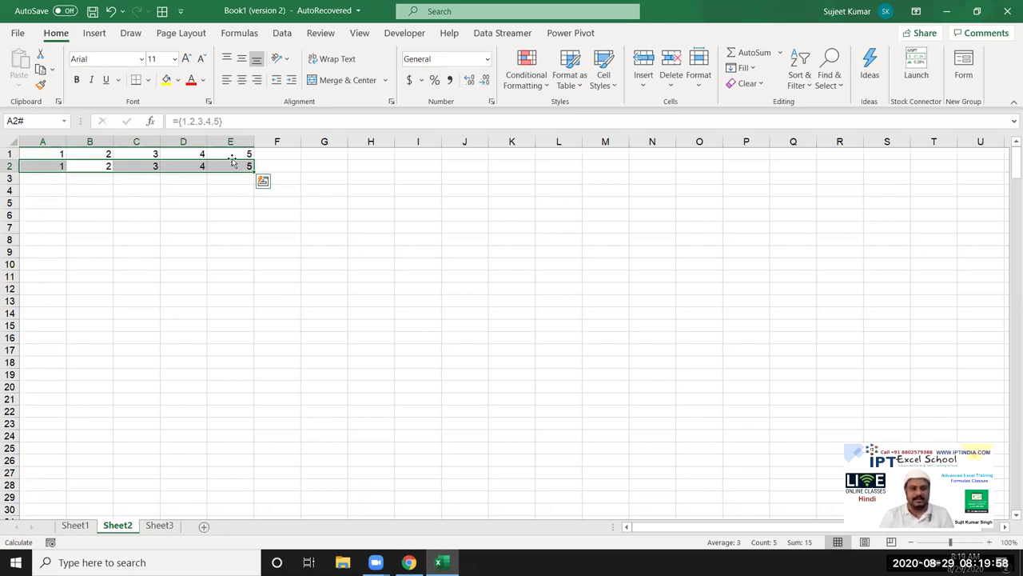
# Step: Clear columns A–E, widen column A and enter a first name in A1
pyautogui.click(289, 175)
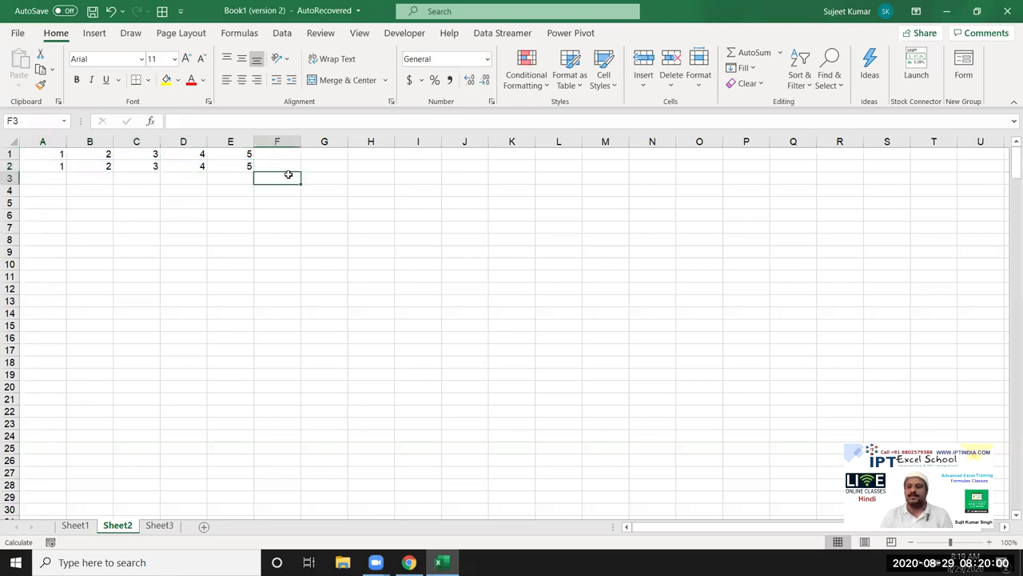
pyautogui.moveTo(230, 142); pyautogui.dragTo(44, 141)
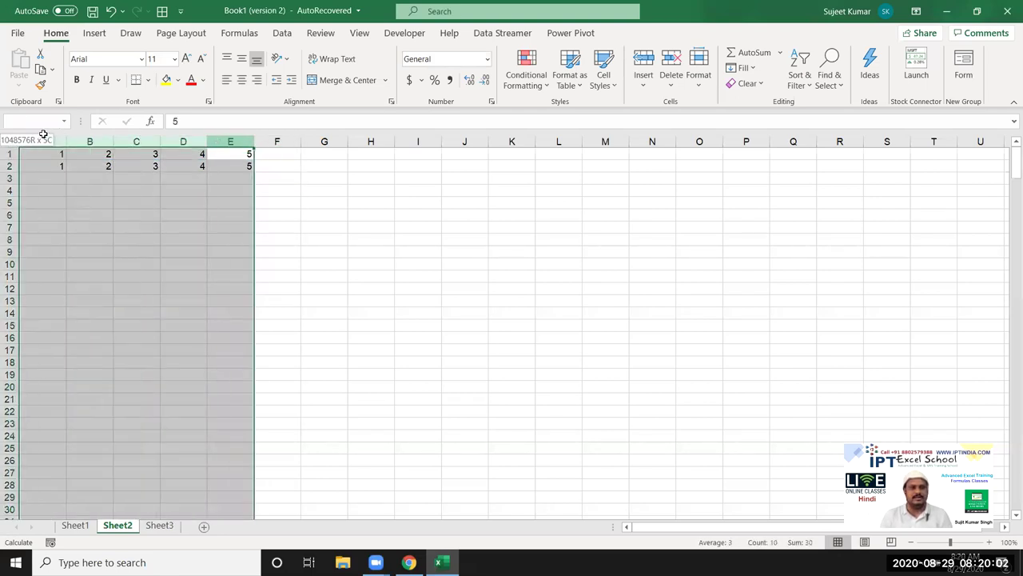
pyautogui.press('Delete')
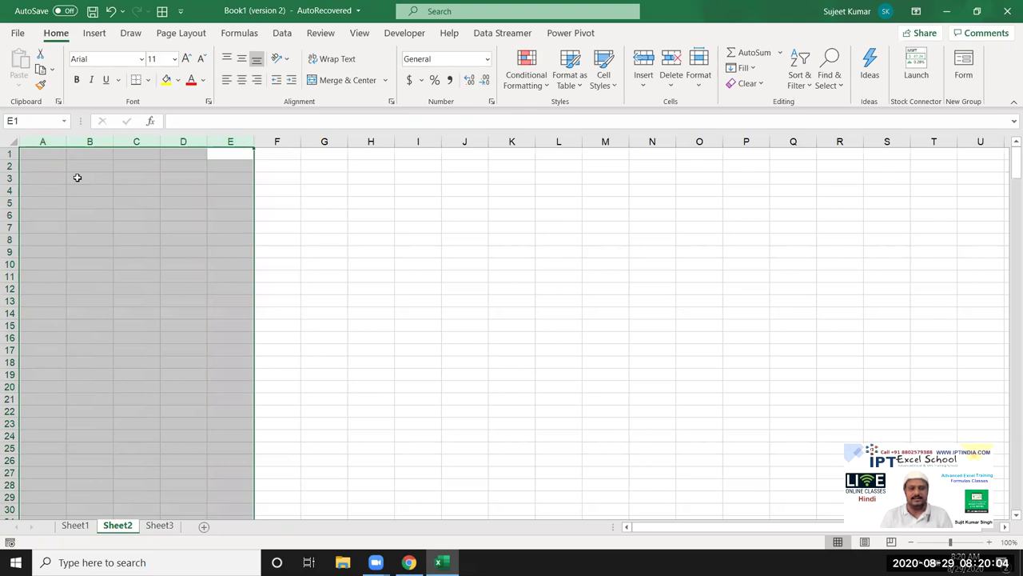
pyautogui.click(48, 162)
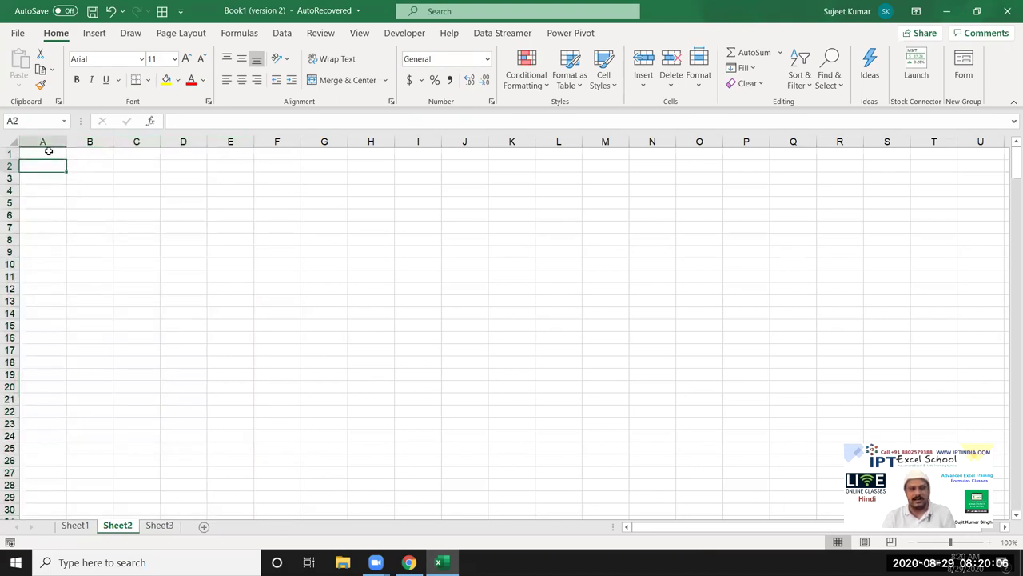
pyautogui.moveTo(70, 141); pyautogui.dragTo(125, 142)
pyautogui.click(49, 153)
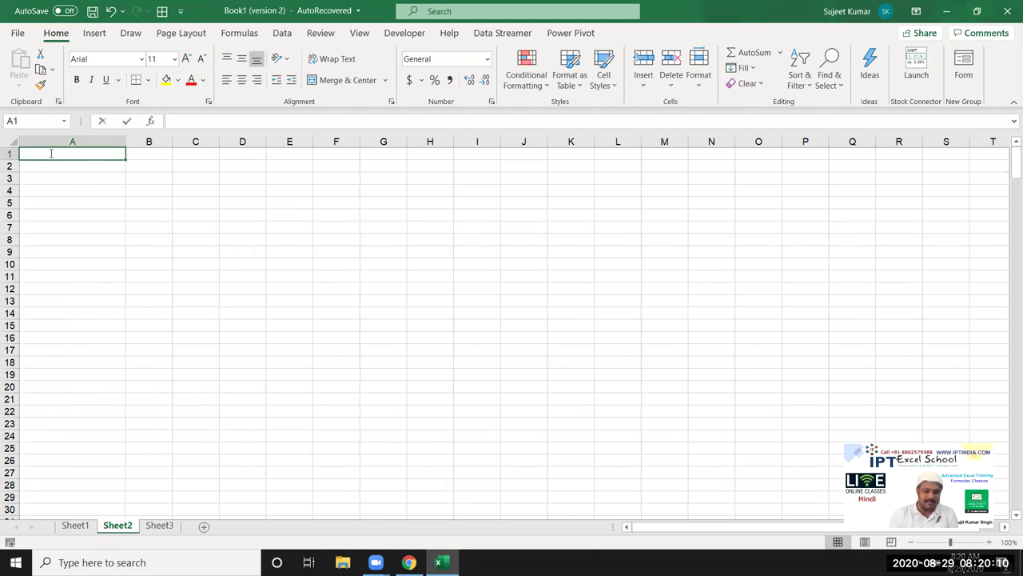
pyautogui.write('SUJEET')
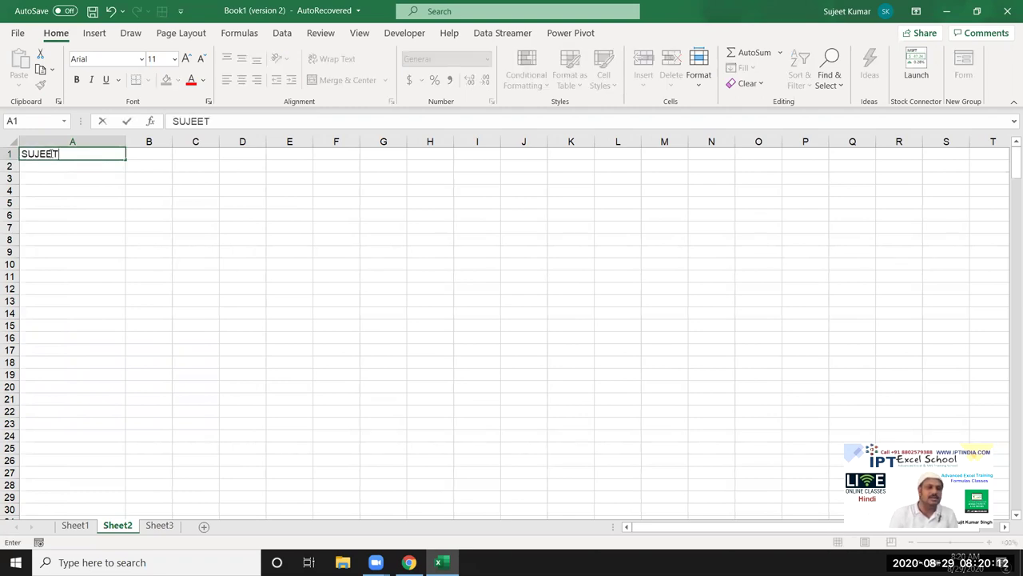
pyautogui.press('Tab')
# Step: Spell the name's six letters one per cell across B2:G2 and select them
pyautogui.press('Down')
pyautogui.write('S')
pyautogui.press('Tab')
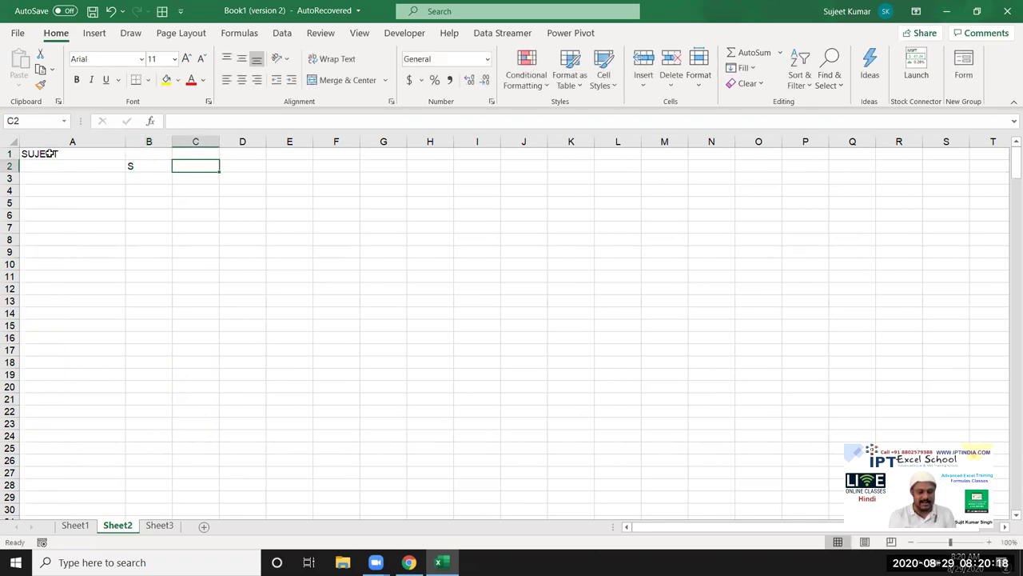
pyautogui.write('U')
pyautogui.press('Tab')
pyautogui.write('J')
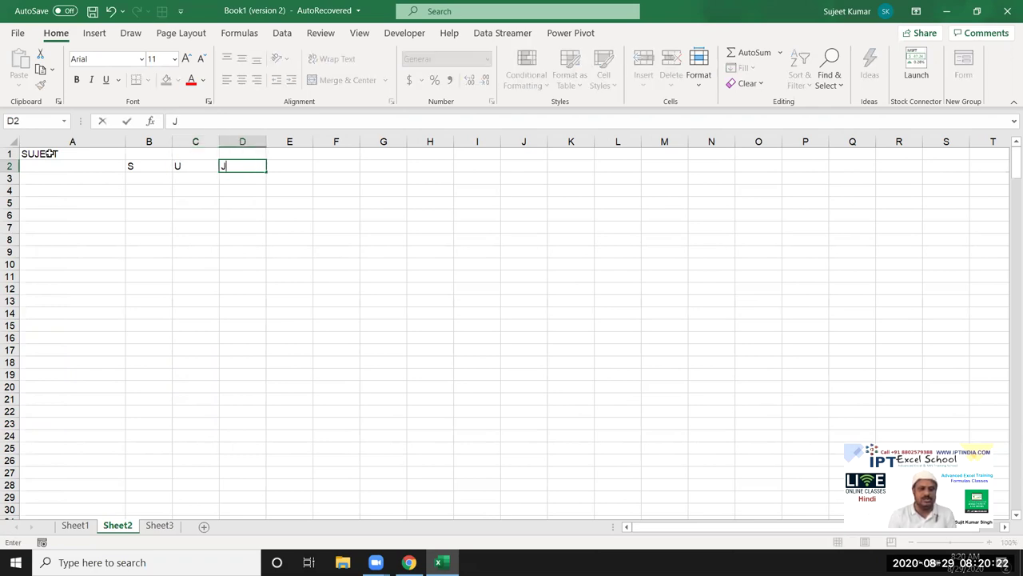
pyautogui.press('Tab')
pyautogui.write('E')
pyautogui.press('Tab')
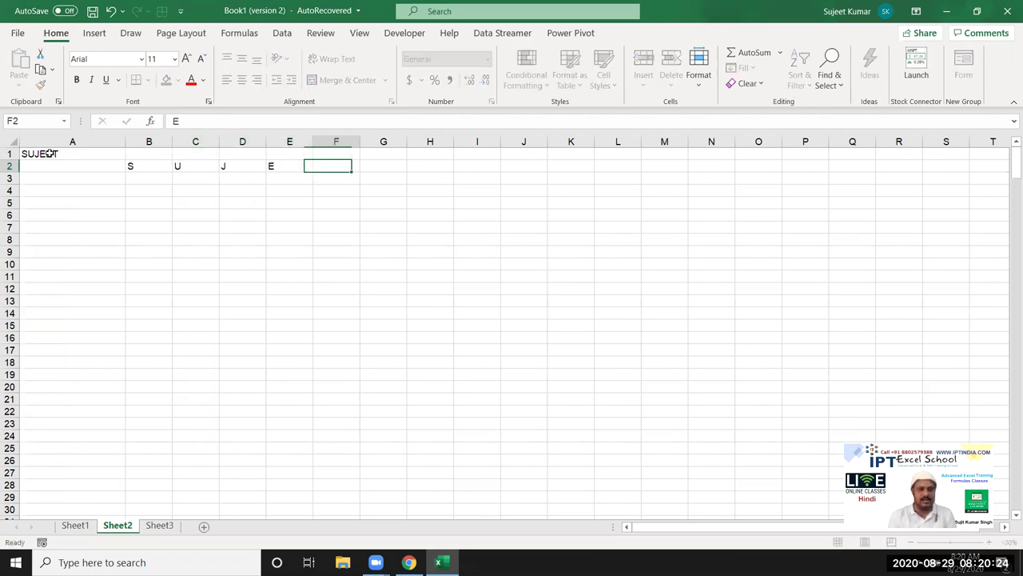
pyautogui.write('E')
pyautogui.press('Tab')
pyautogui.write('T')
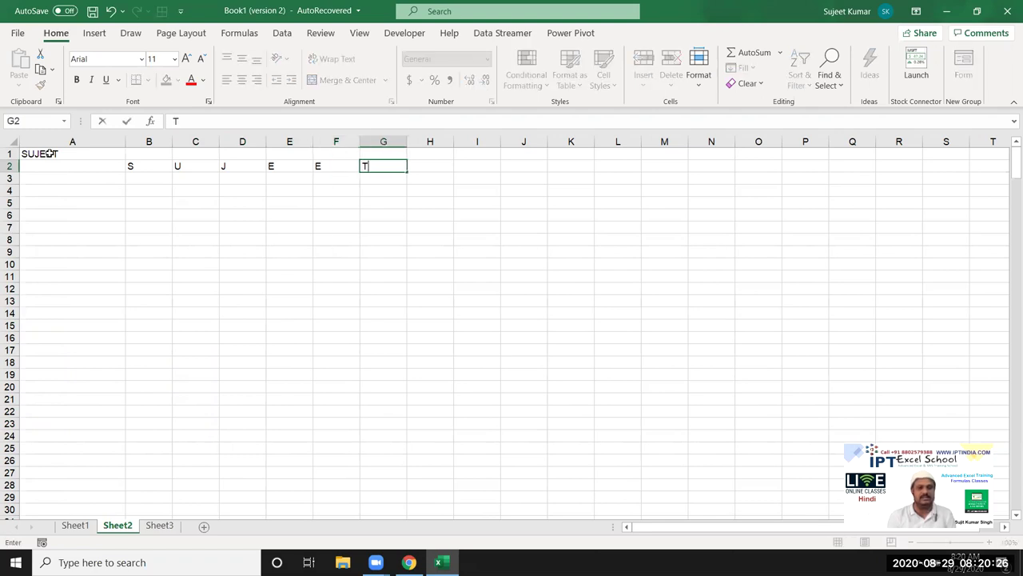
pyautogui.press('Return')
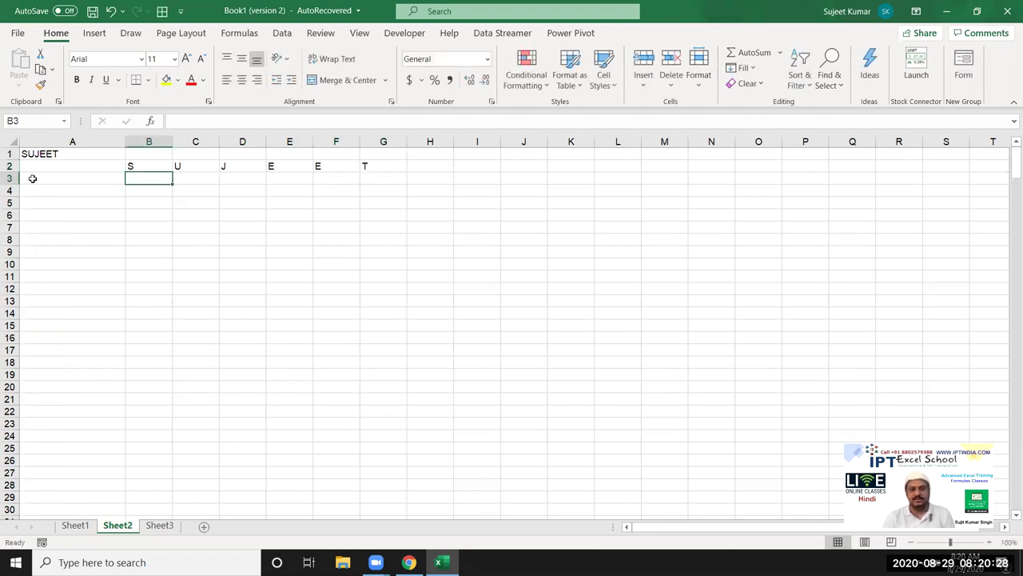
pyautogui.moveTo(141, 165); pyautogui.dragTo(392, 166)
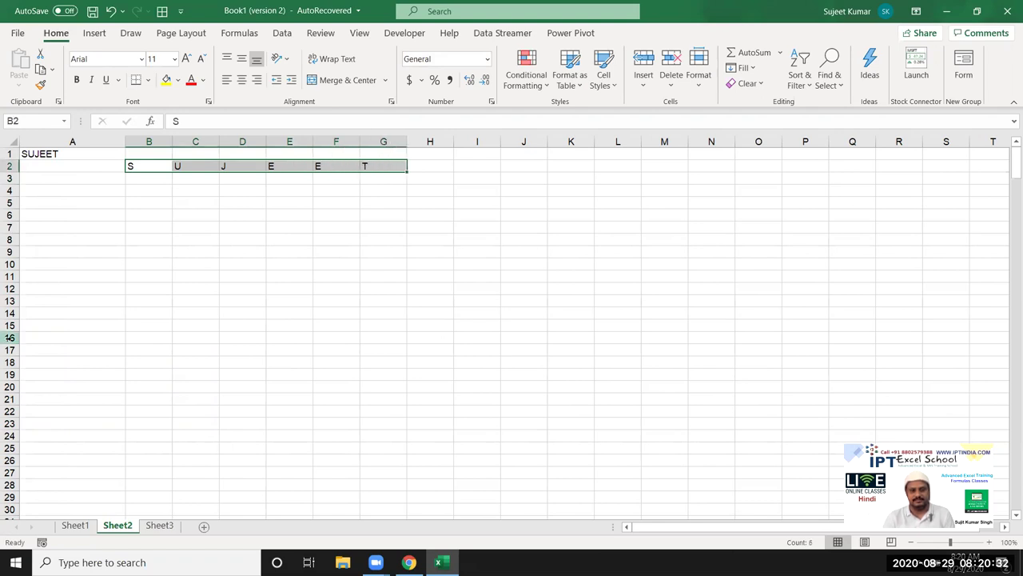
# Step: Enter a MID formula in B3 returning the first letter of A1
pyautogui.click(133, 176)
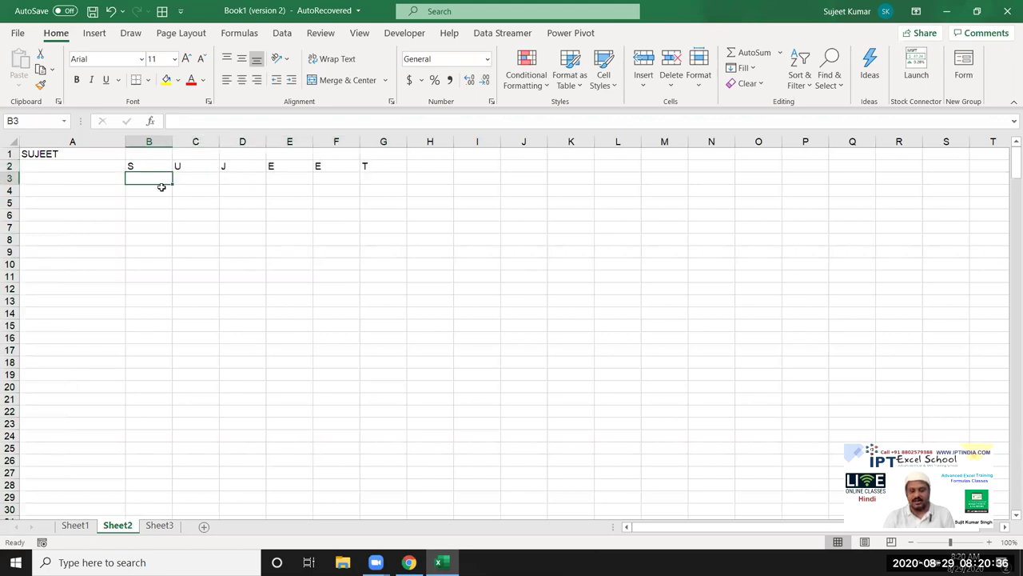
pyautogui.write('=')
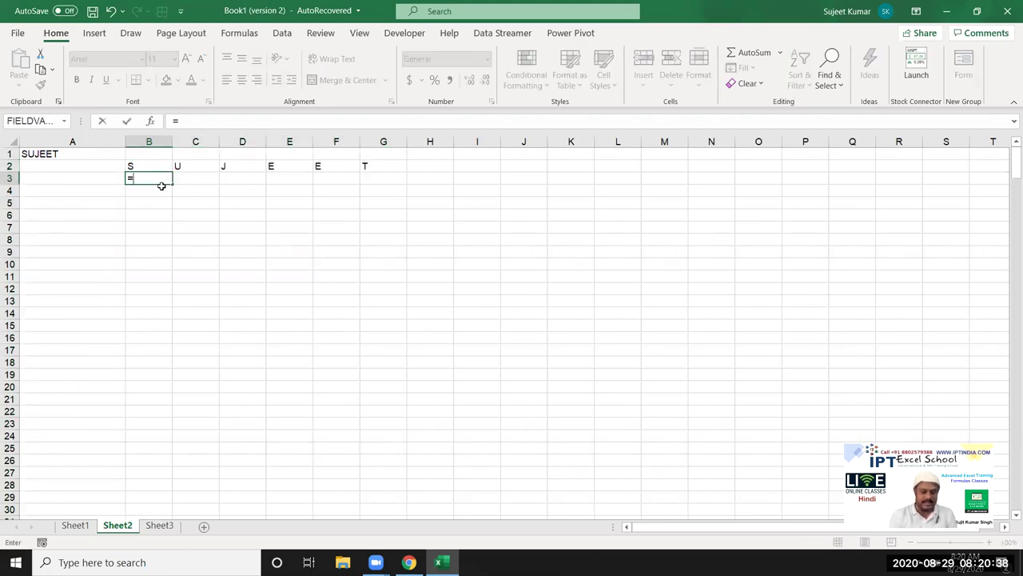
pyautogui.write('mind')
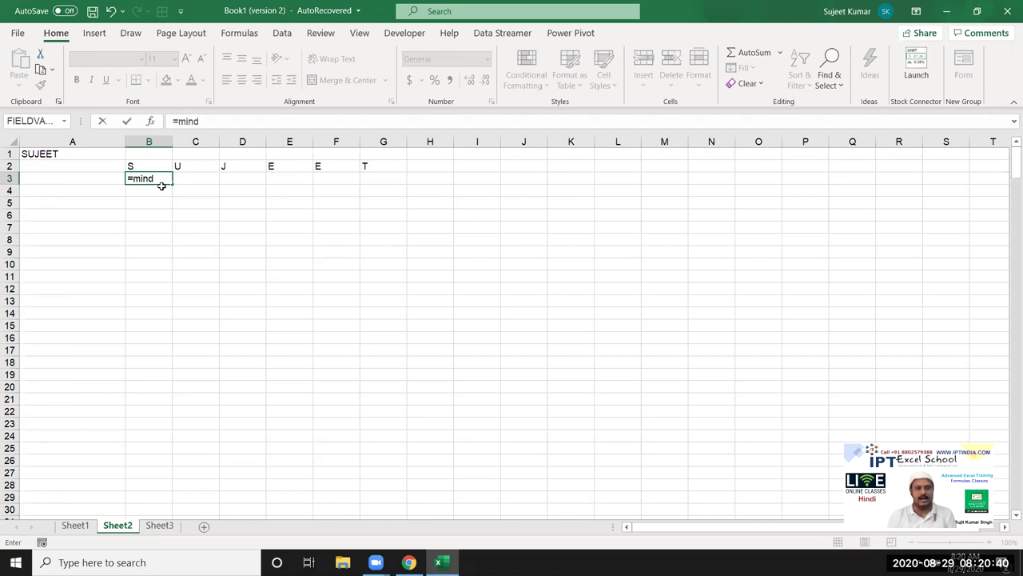
pyautogui.press('BackSpace')
pyautogui.press('BackSpace')
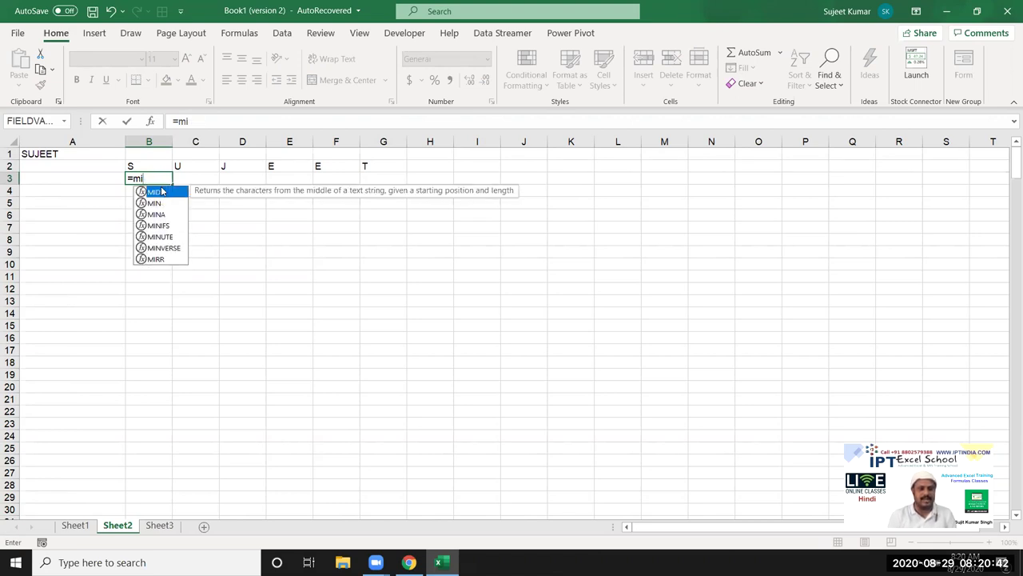
pyautogui.doubleClick(161, 192)
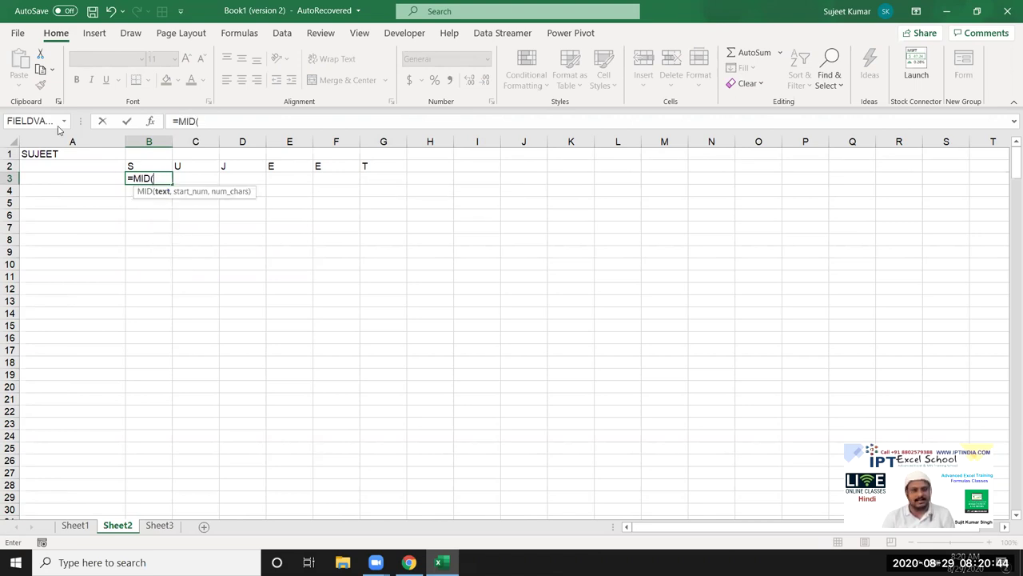
pyautogui.click(60, 154)
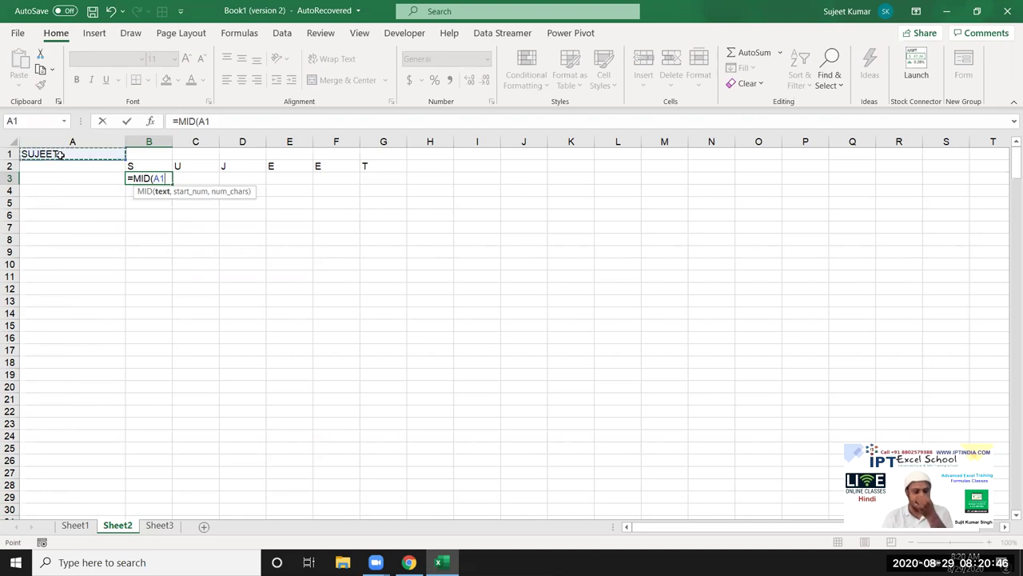
pyautogui.write(',1,')
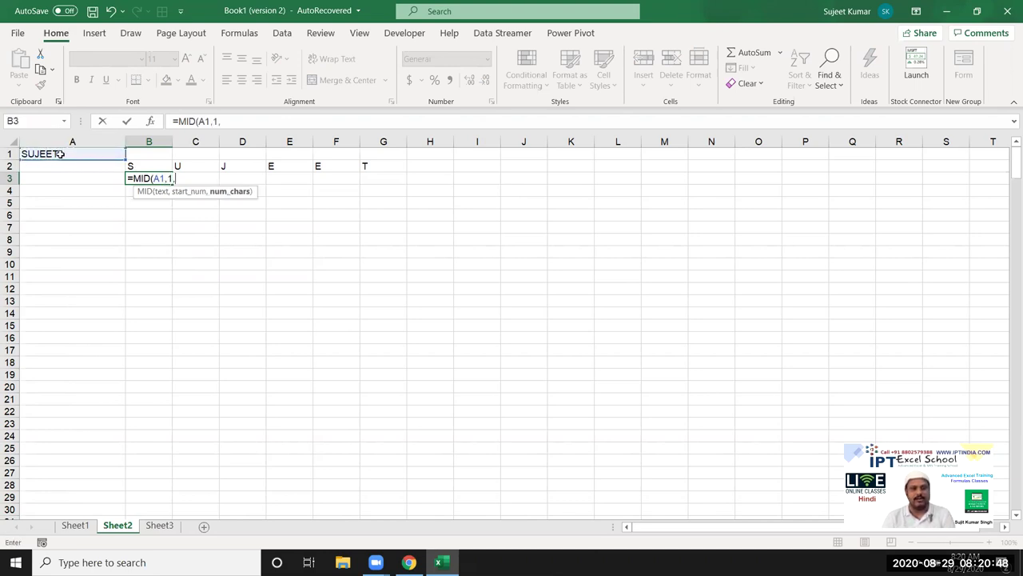
pyautogui.write(')')
pyautogui.press('Return')
# Step: Enter =MID(A1,2,1) in C3 to show the second letter, U
pyautogui.press('Up')
pyautogui.press('Right')
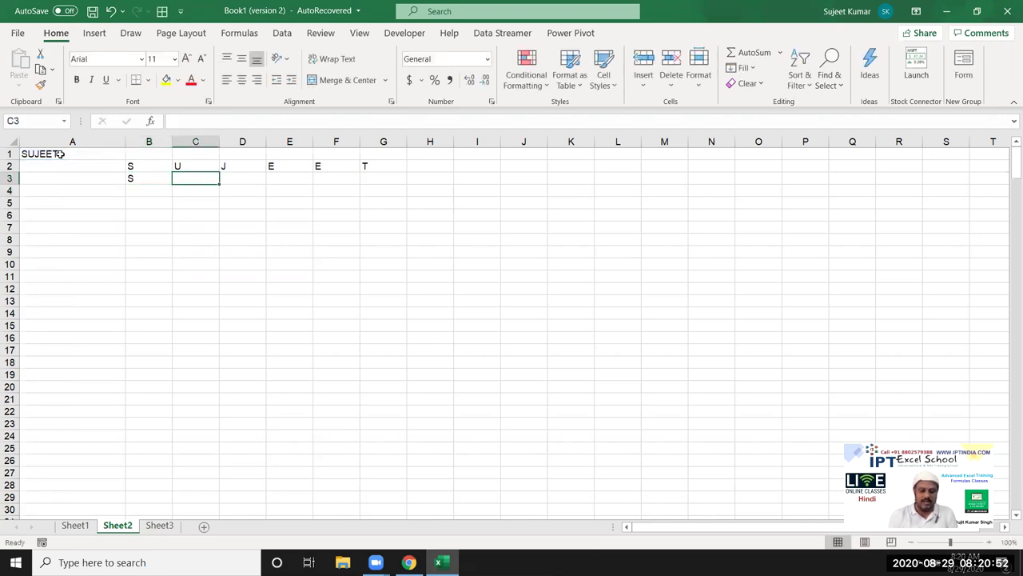
pyautogui.write('=MID(')
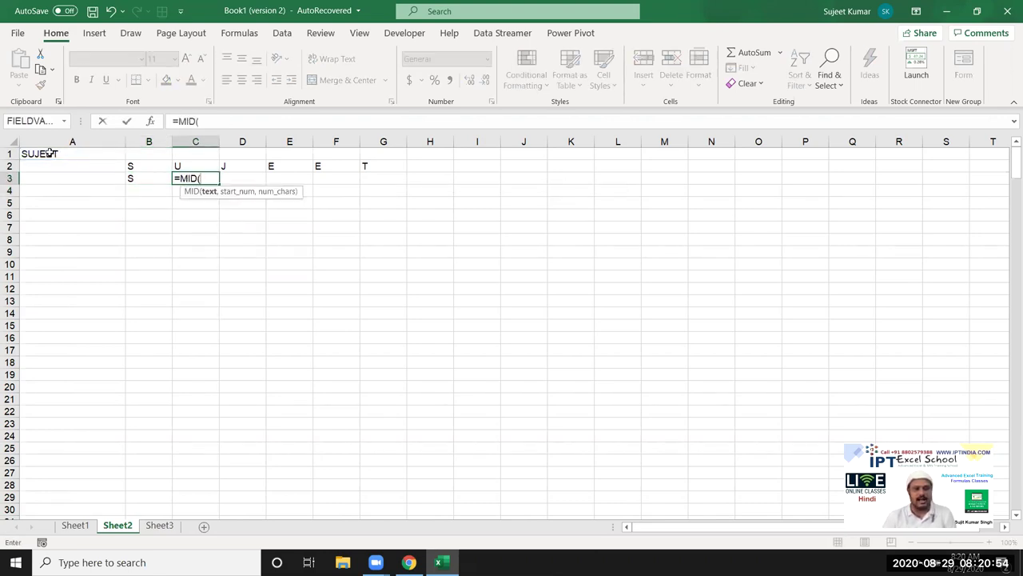
pyautogui.click(28, 153)
pyautogui.write(',2,1')
pyautogui.press('Return')
# Step: Enter =MID(A1,3,1) in D3 to show the third letter, J
pyautogui.press('Up')
pyautogui.press('Right')
pyautogui.write('=mid')
pyautogui.press('Tab')
pyautogui.click(36, 153)
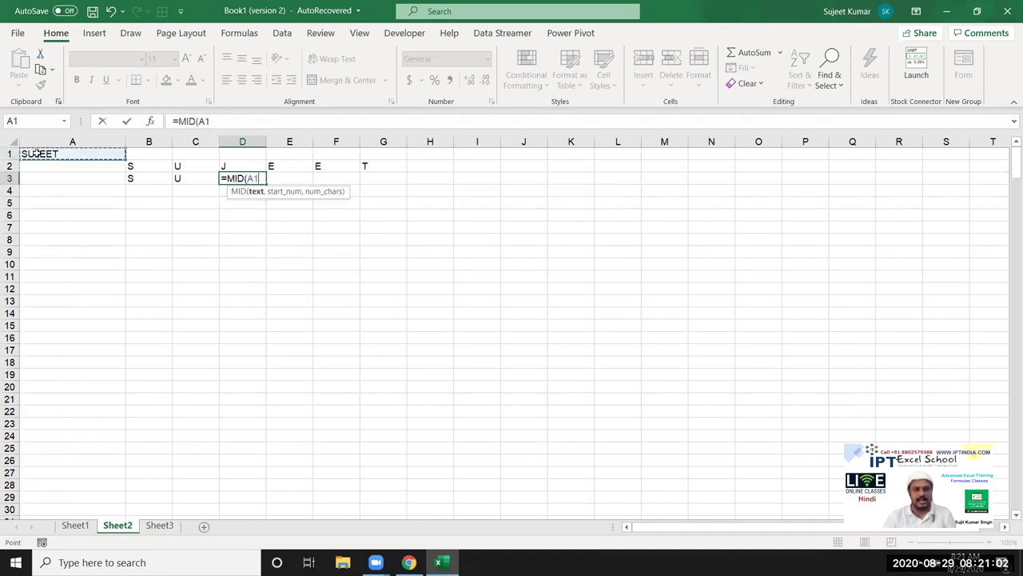
pyautogui.write(',3')
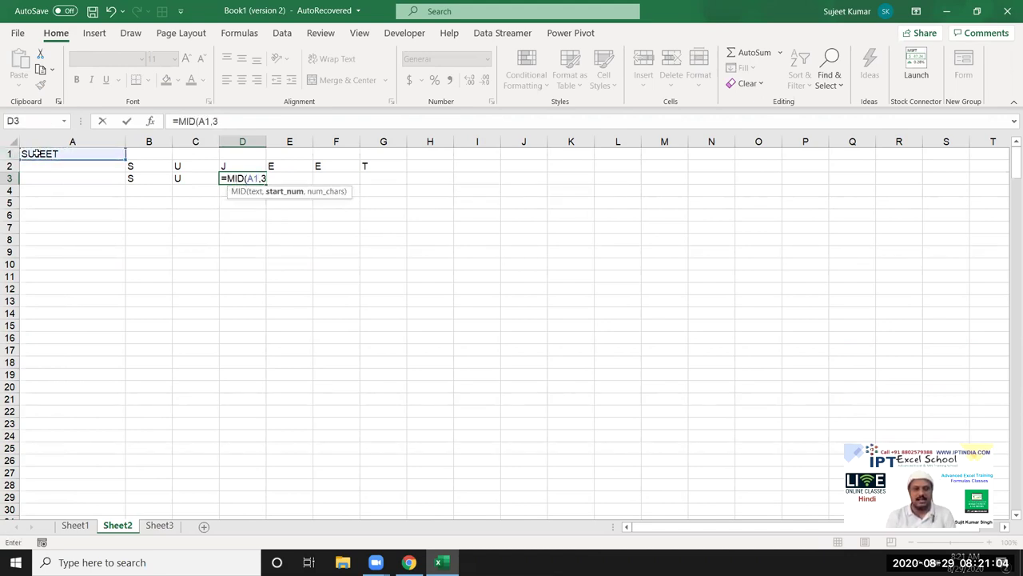
pyautogui.write(',')
pyautogui.press('Return')
# Step: Redo the mistyped #NAME? formula in E3, restarting it as =MID(
pyautogui.press('Up')
pyautogui.press('Right')
pyautogui.write('=mind(')
pyautogui.press('Tab')
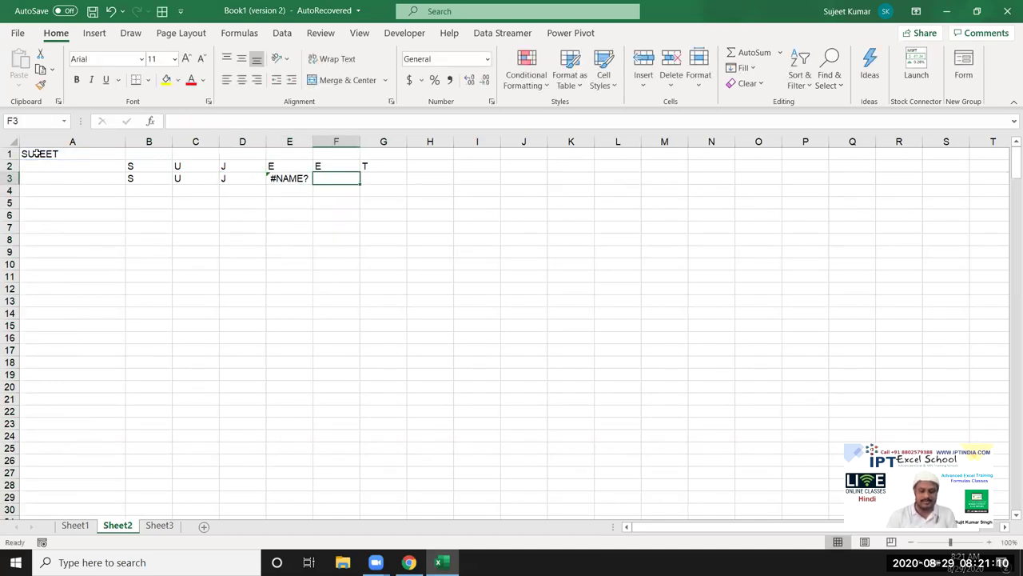
pyautogui.press('Left')
pyautogui.write('=mid')
pyautogui.press('Tab')
# Step: Complete E3's formula as =MID(A1,4,1) to show E
pyautogui.click(52, 152)
pyautogui.write(',')
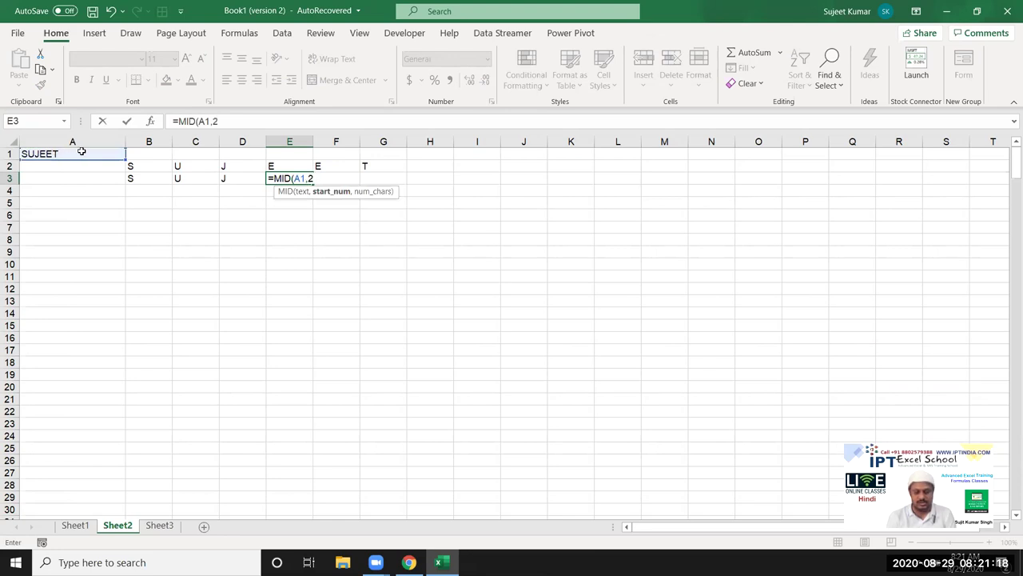
pyautogui.press('BackSpace')
pyautogui.write('4,1')
pyautogui.press('Return')
# Step: Enter =MID(A1,5,1) in F3 to show E
pyautogui.press('Up')
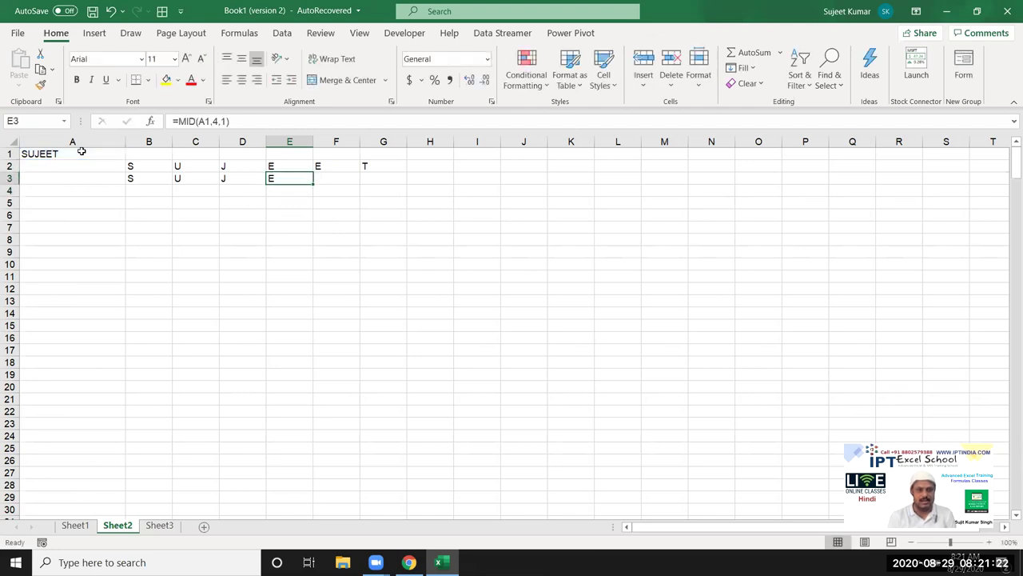
pyautogui.press('Right')
pyautogui.write('=MID(')
pyautogui.click(73, 155)
pyautogui.write(',5,1')
pyautogui.press('Return')
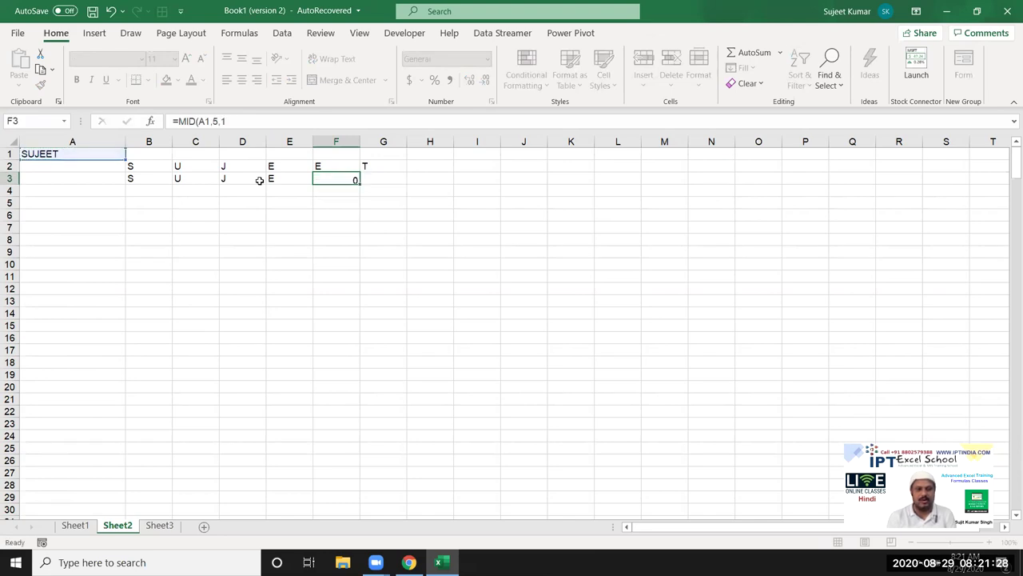
# Step: Enter =MID(A1,6,1) in G3 to show T
pyautogui.press('Up')
pyautogui.press('Right')
pyautogui.write('=mid')
pyautogui.press('Tab')
pyautogui.click(100, 153)
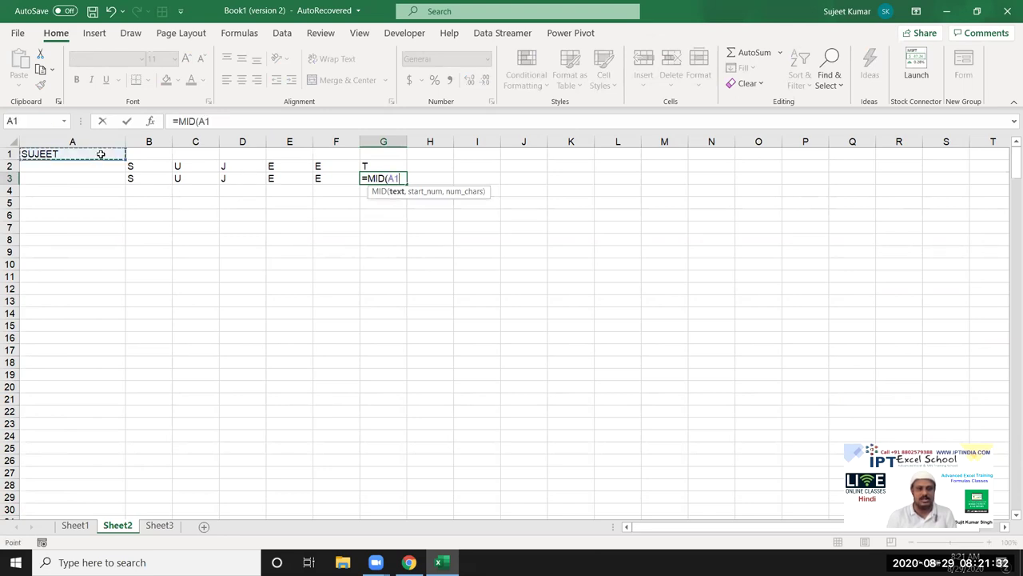
pyautogui.write(',6,')
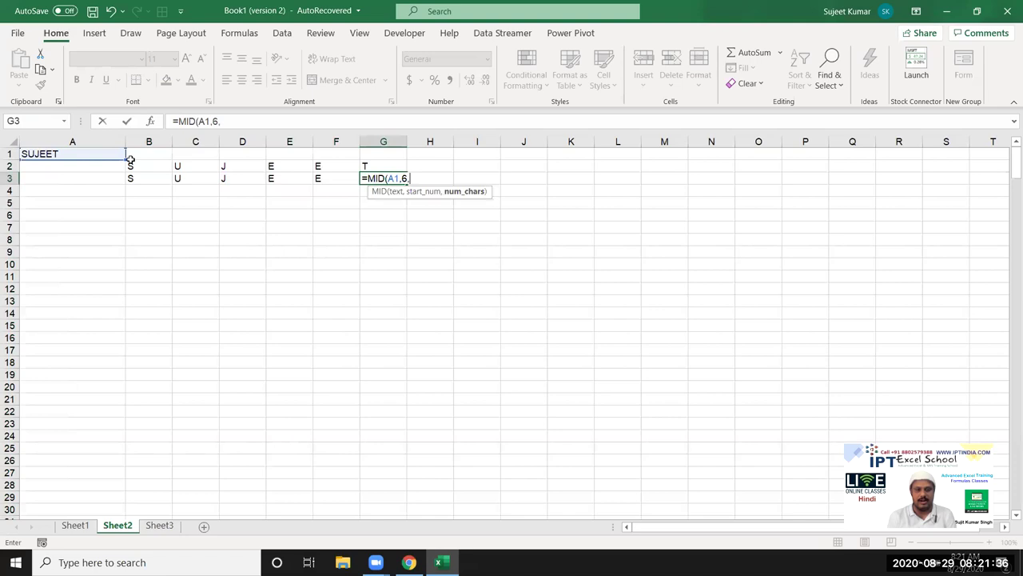
pyautogui.write('1')
pyautogui.press('Return')
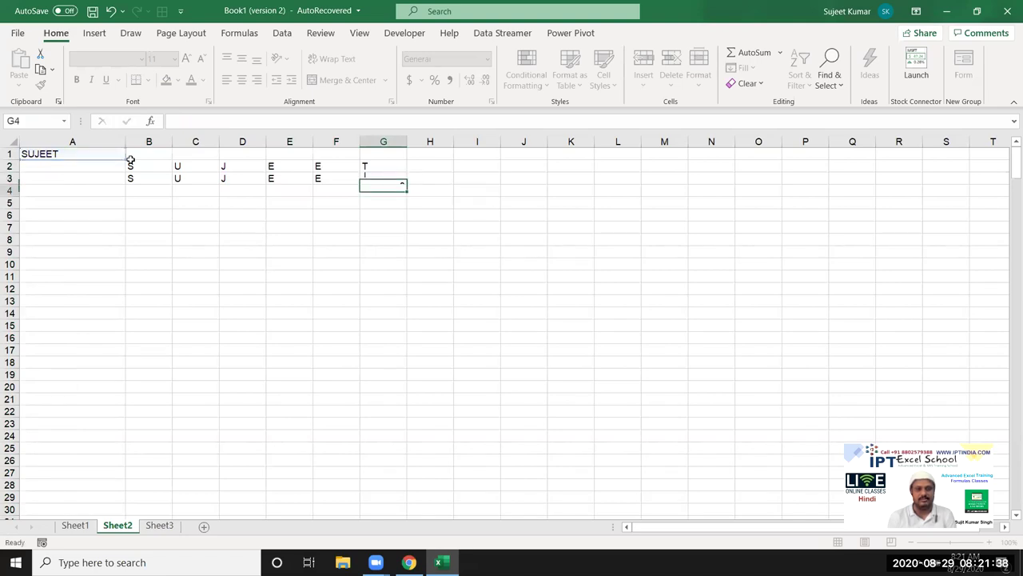
# Step: Step along row 3 to review each MID formula
pyautogui.press('Up')
pyautogui.press('Left')
pyautogui.press('Left')
pyautogui.press('Left')
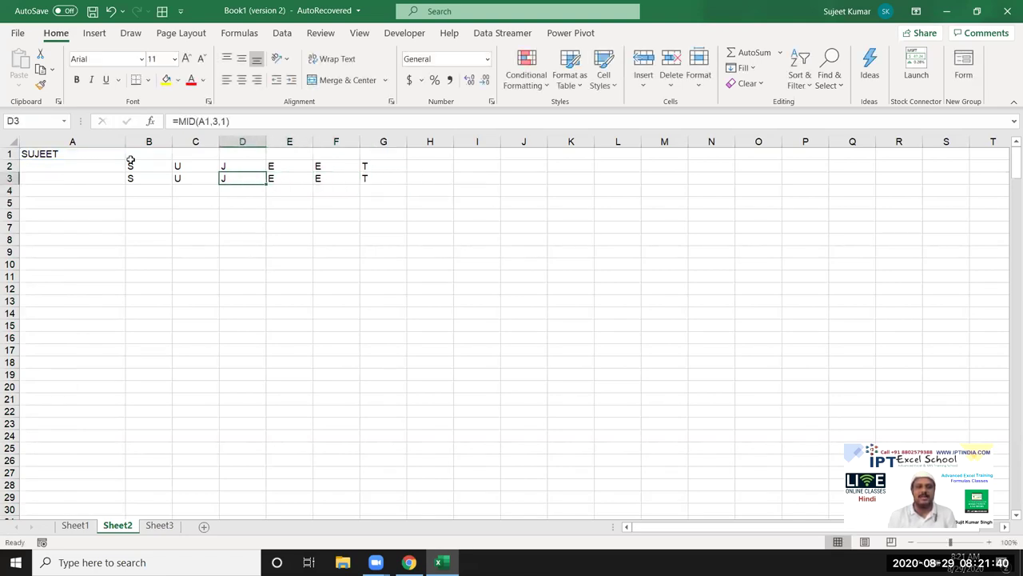
pyautogui.press('Left')
pyautogui.press('Left')
pyautogui.press('Right')
pyautogui.press('Right')
pyautogui.press('Right')
pyautogui.press('Right')
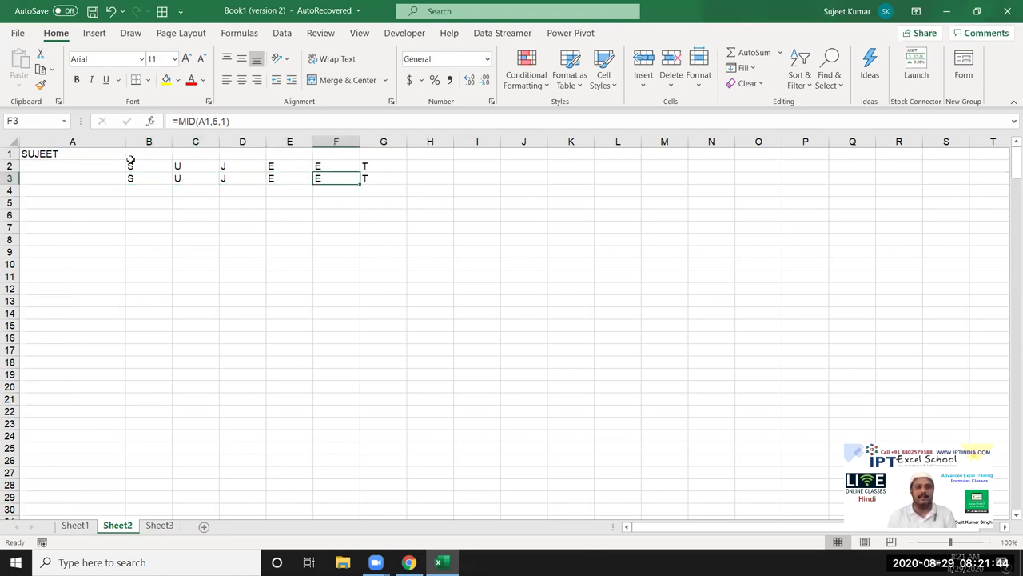
pyautogui.press('Right')
pyautogui.press('Right')
pyautogui.press('Right')
pyautogui.press('Right')
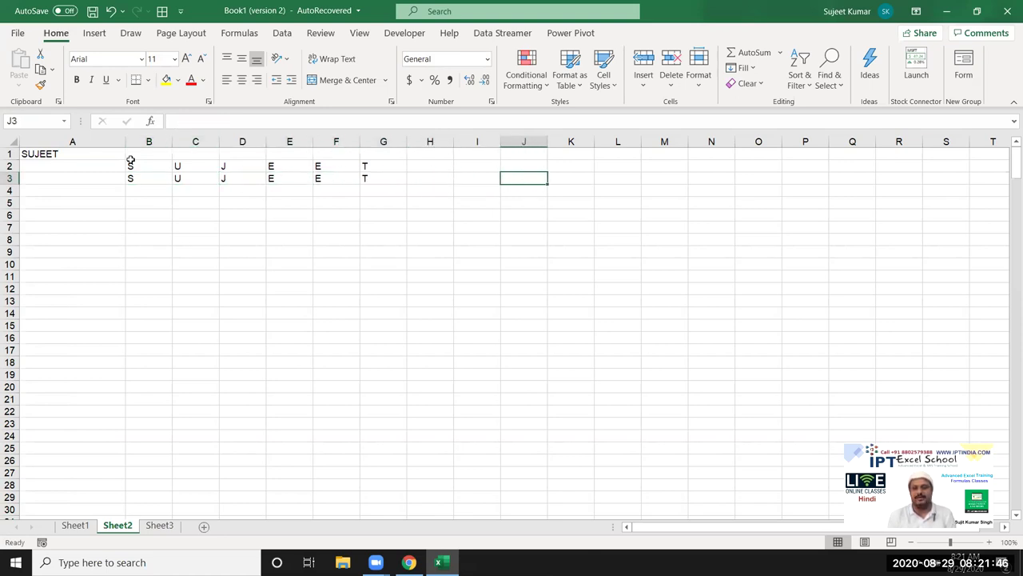
pyautogui.press('Left')
pyautogui.press('Left')
pyautogui.press('Left')
pyautogui.press('Left')
pyautogui.press('Left')
pyautogui.press('Left')
pyautogui.press('Left')
pyautogui.press('Left')
pyautogui.press('Right')
pyautogui.press('Right')
pyautogui.press('Right')
pyautogui.press('Right')
pyautogui.press('Right')
pyautogui.press('Left')
pyautogui.press('Left')
pyautogui.press('Left')
pyautogui.press('Left')
pyautogui.press('Left')
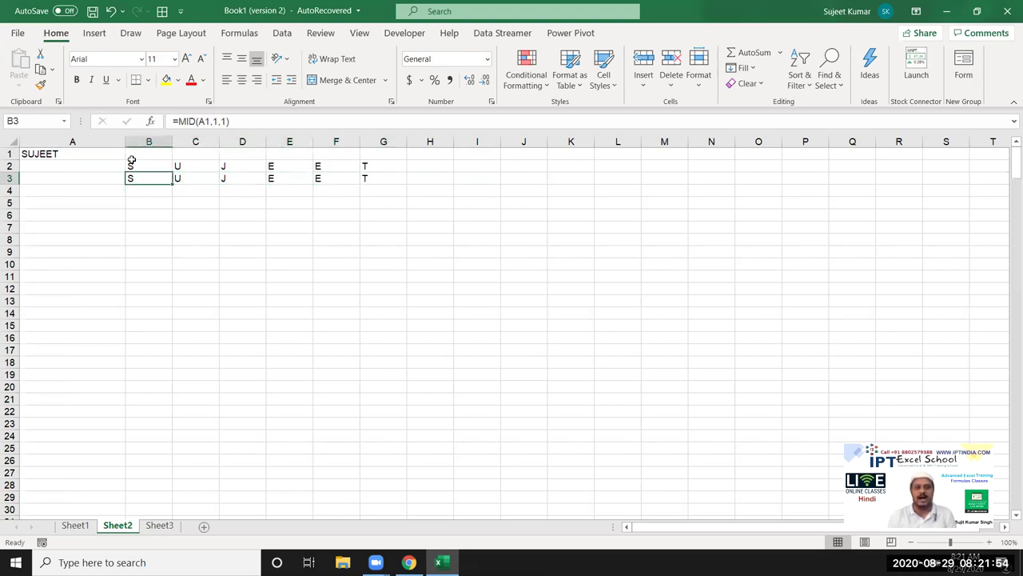
pyautogui.press('Right')
pyautogui.press('Right')
pyautogui.press('Right')
pyautogui.press('Right')
pyautogui.press('Right')
pyautogui.press('Left')
pyautogui.press('Left')
pyautogui.press('Left')
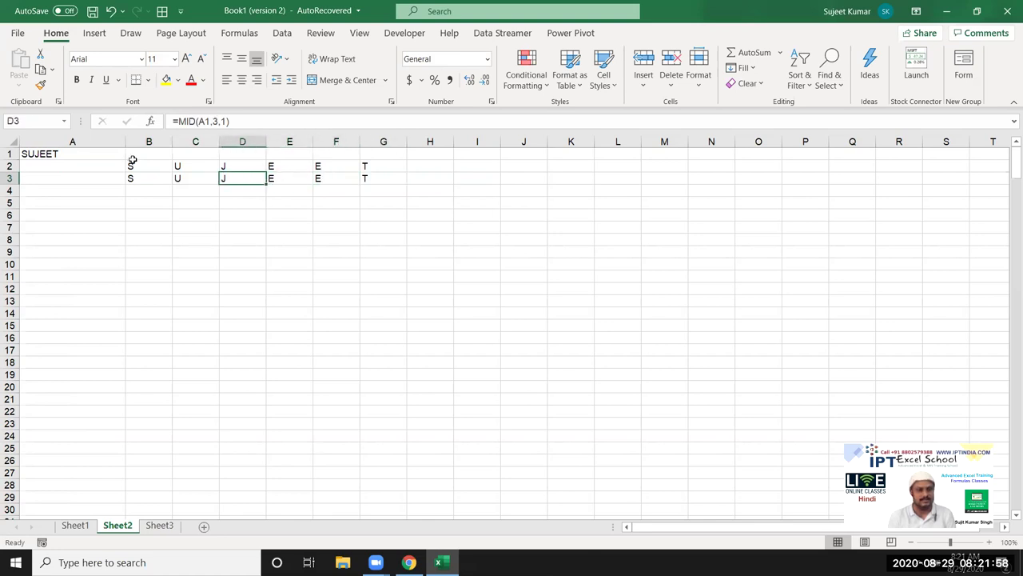
pyautogui.press('Left')
pyautogui.press('Left')
pyautogui.press('Down')
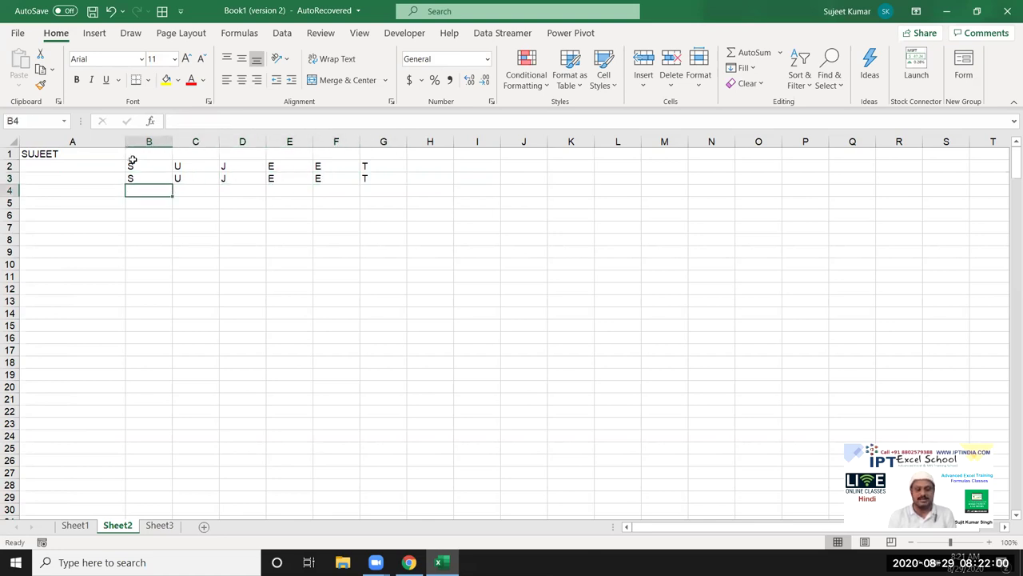
# Step: Enter =MID(A1,{1,2,3,4,5,6},1) as an array formula across B4:G4
pyautogui.write('=M')
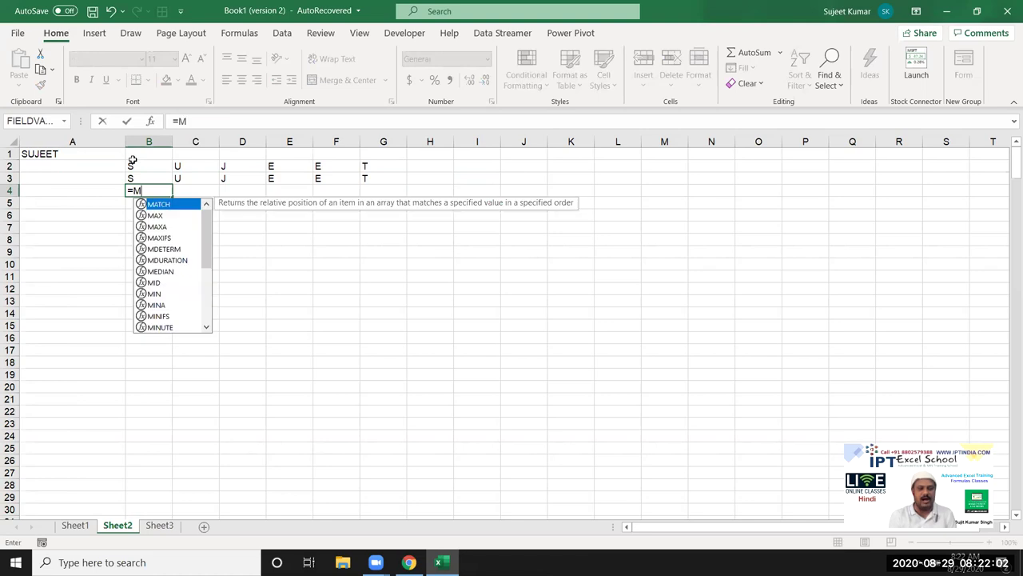
pyautogui.write('I')
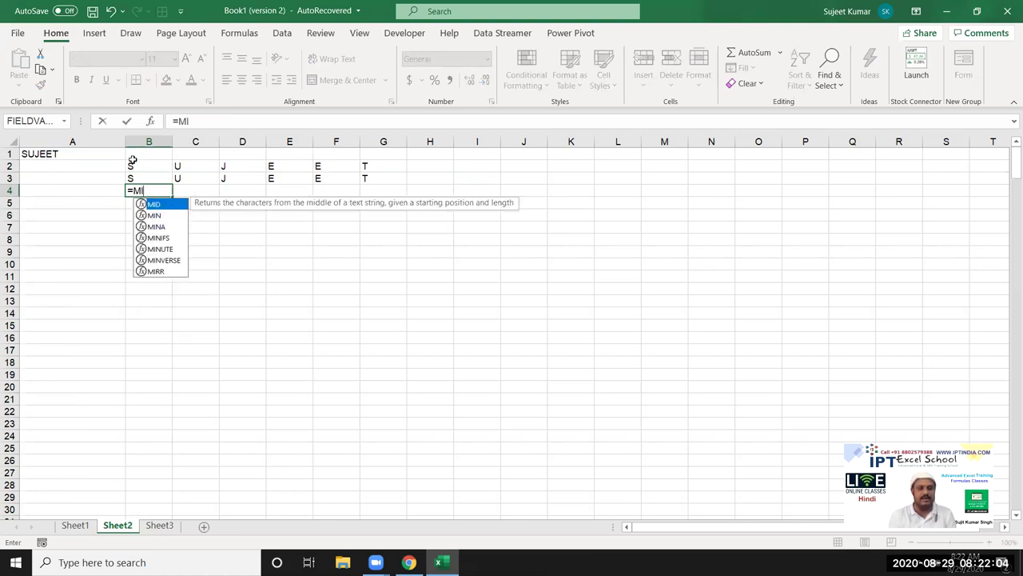
pyautogui.write('D(')
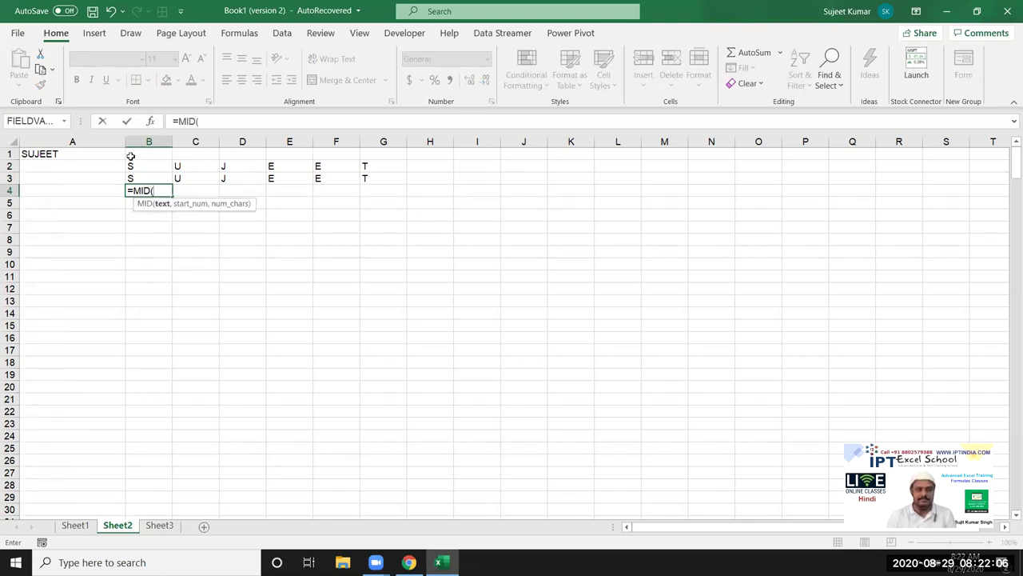
pyautogui.click(94, 152)
pyautogui.write(',{1,2,3')
pyautogui.write('4,5,6')
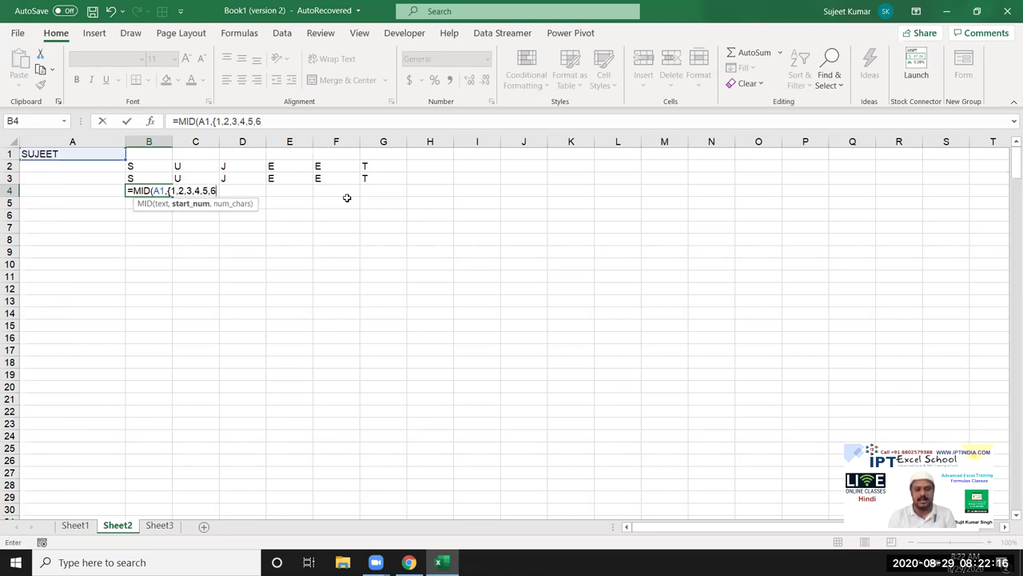
pyautogui.write('},1)')
pyautogui.hotkey('ctrl', 'Return')
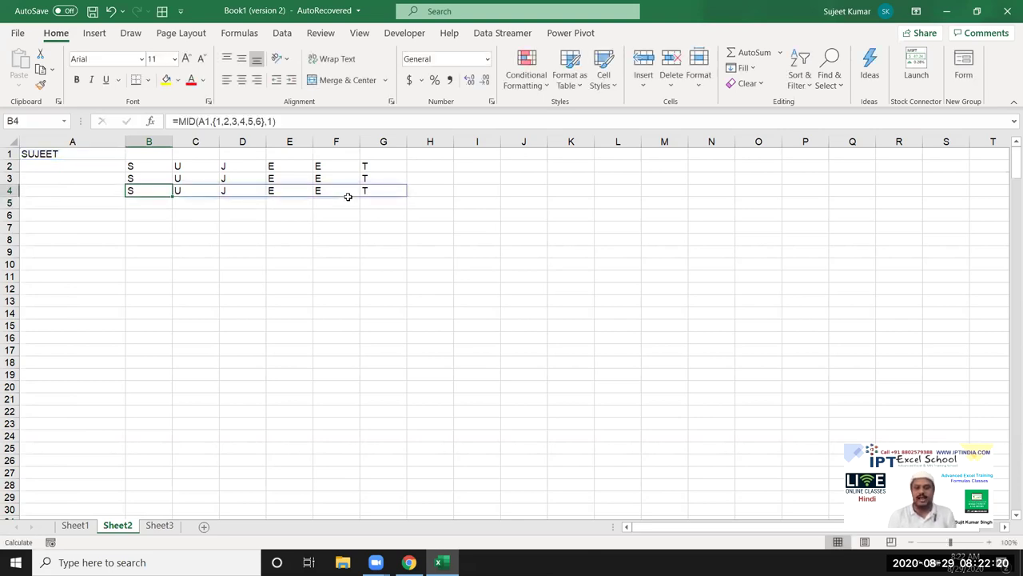
pyautogui.hotkey('shift', 'Right')
pyautogui.hotkey('shift', 'Right')
pyautogui.hotkey('shift', 'Right')
pyautogui.hotkey('shift', 'Right')
pyautogui.hotkey('shift', 'Right')
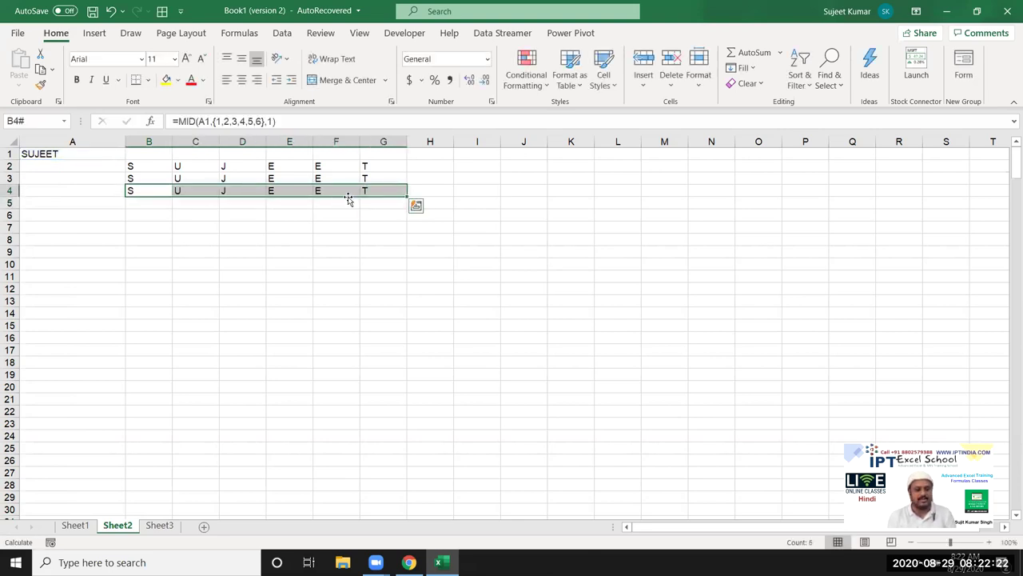
pyautogui.press('F2')
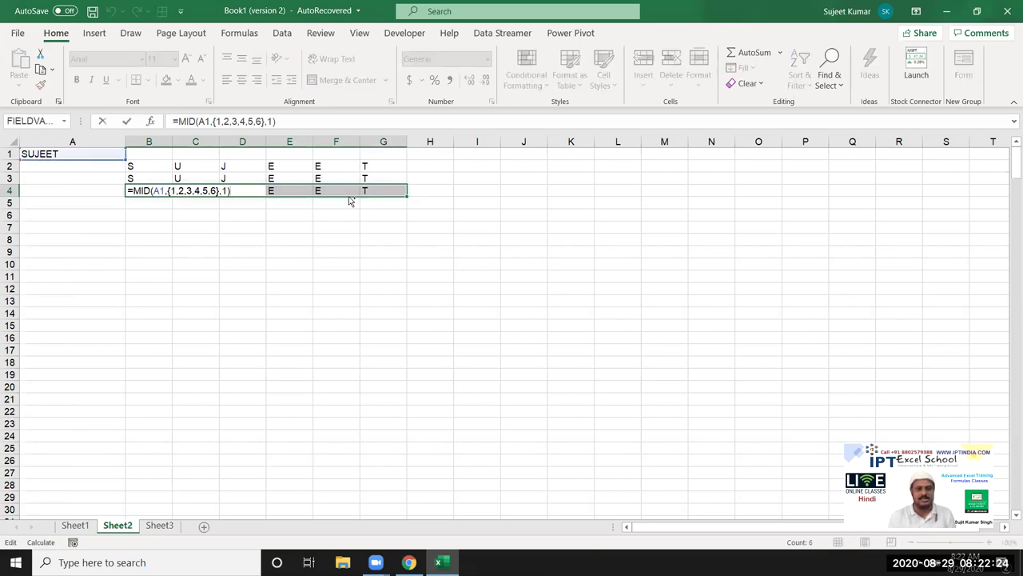
pyautogui.hotkey('ctrl', 'shift', 'Return')
# Step: Step across row 4 comparing the array results with row 3
pyautogui.press('Right')
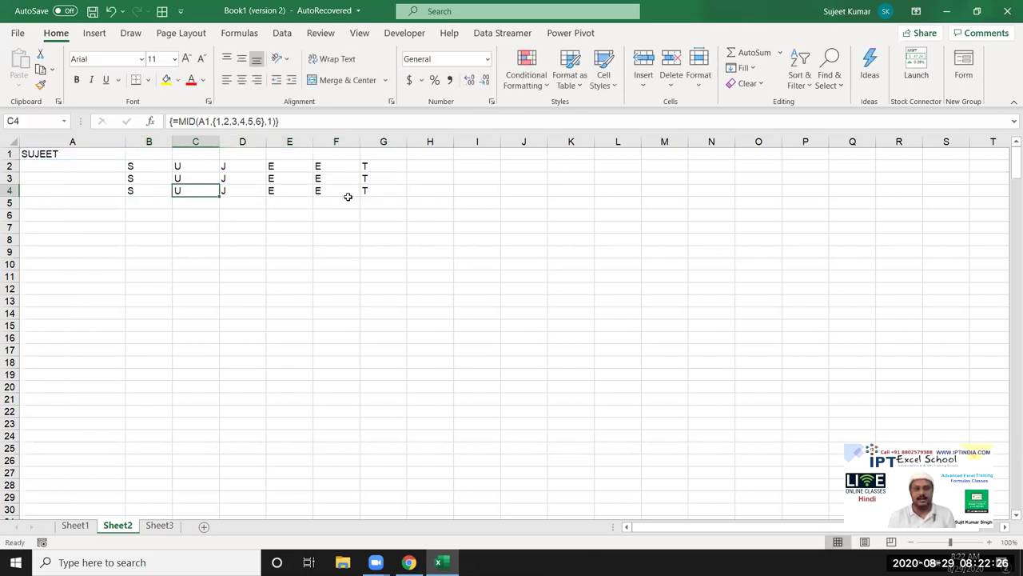
pyautogui.press('Right')
pyautogui.press('Right')
pyautogui.press('Right')
pyautogui.press('Right')
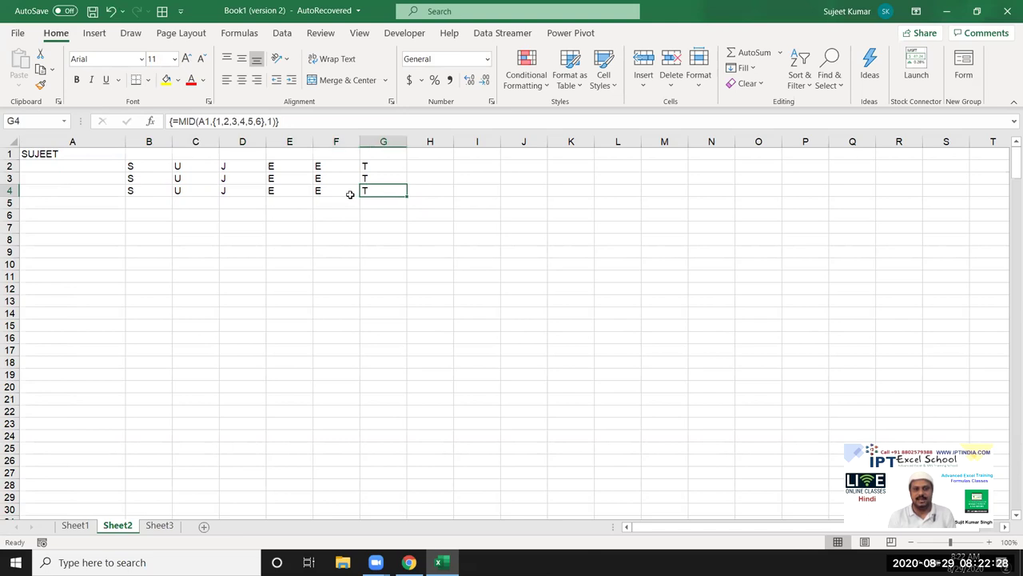
pyautogui.press('Left')
pyautogui.press('Left')
pyautogui.press('Left')
pyautogui.press('Left')
pyautogui.press('Left')
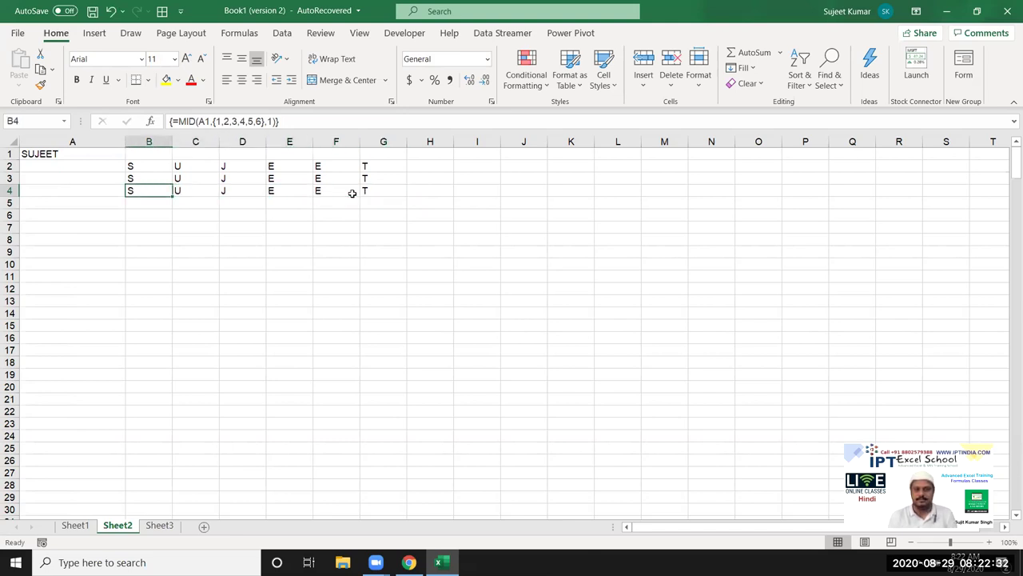
pyautogui.press('Up')
pyautogui.press('Down')
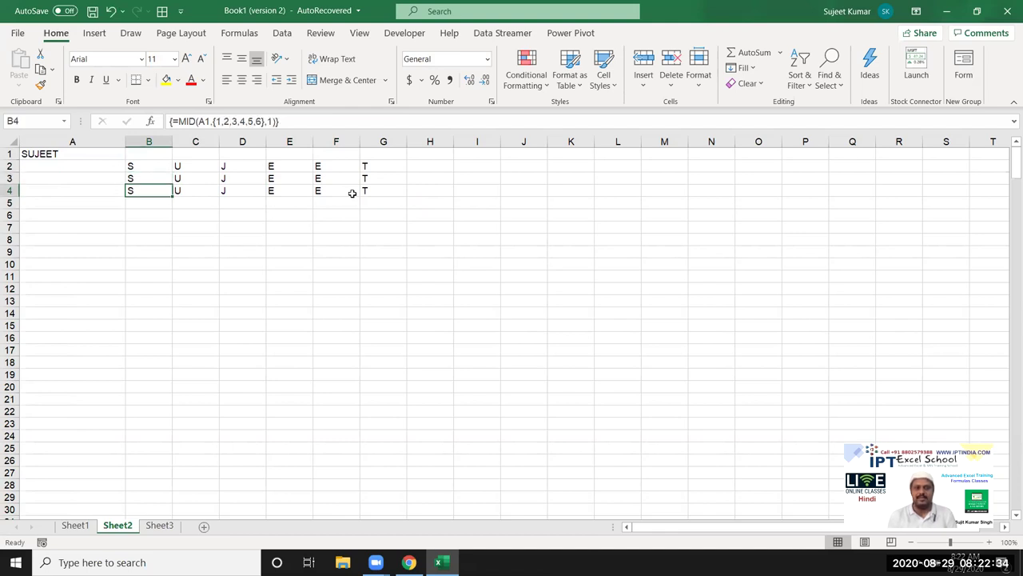
pyautogui.press('Right')
pyautogui.press('Right')
pyautogui.press('Right')
pyautogui.press('Right')
pyautogui.press('Right')
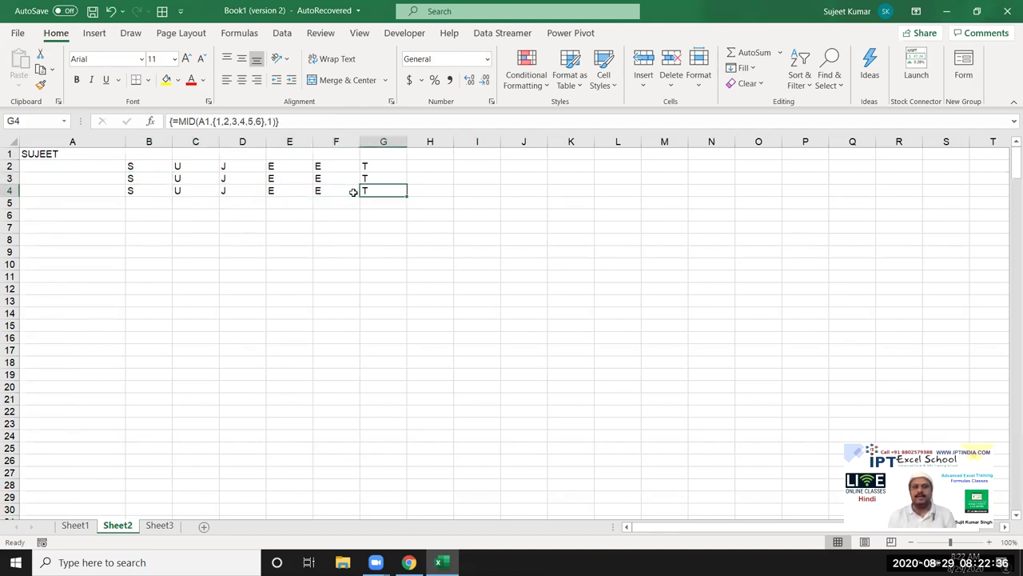
pyautogui.press('Left')
pyautogui.press('Left')
pyautogui.press('Left')
pyautogui.press('Left')
# Step: Enter =MID(A1,COLUMN(),1) in B5
pyautogui.press('Down')
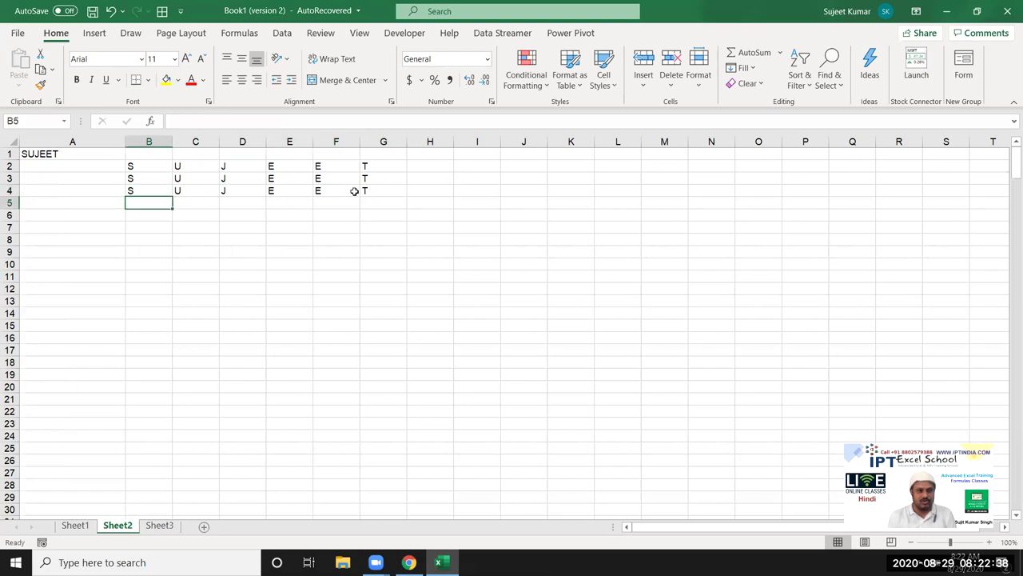
pyautogui.write('=MID(')
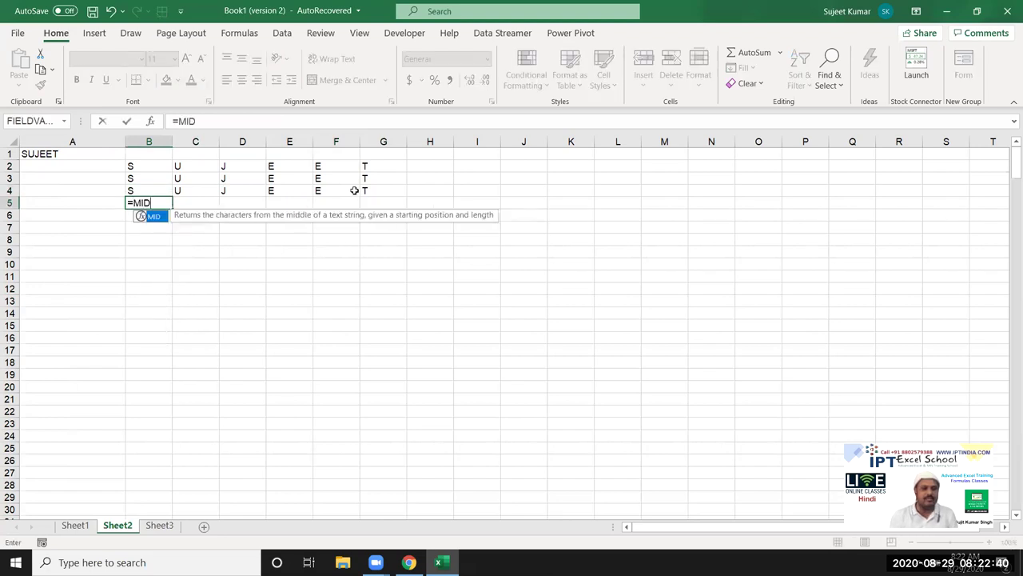
pyautogui.press('Up')
pyautogui.press('Up')
pyautogui.press('Up')
pyautogui.press('Up')
pyautogui.press('Left')
pyautogui.write(',')
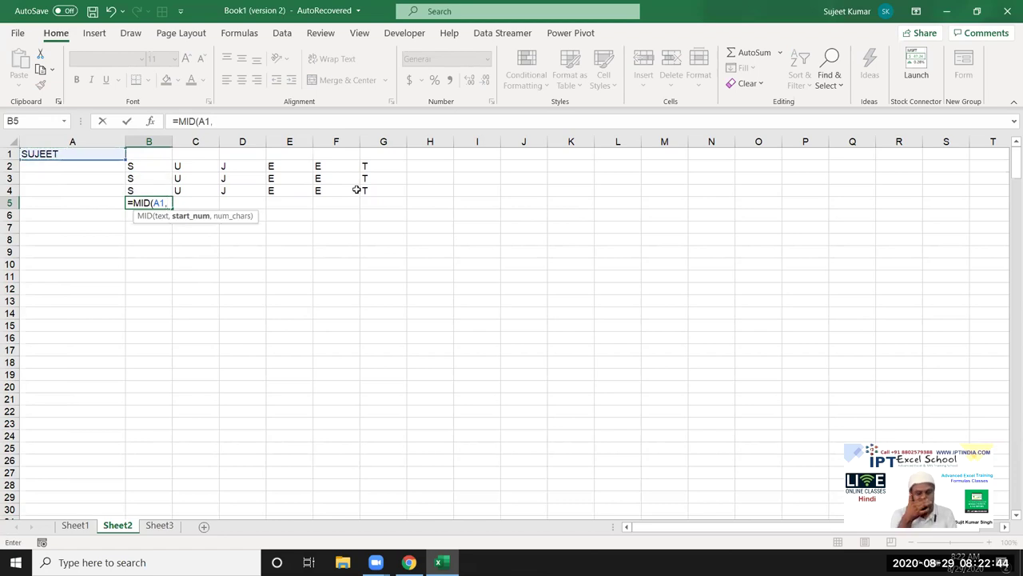
pyautogui.write('COL')
pyautogui.press('Tab')
pyautogui.write(')')
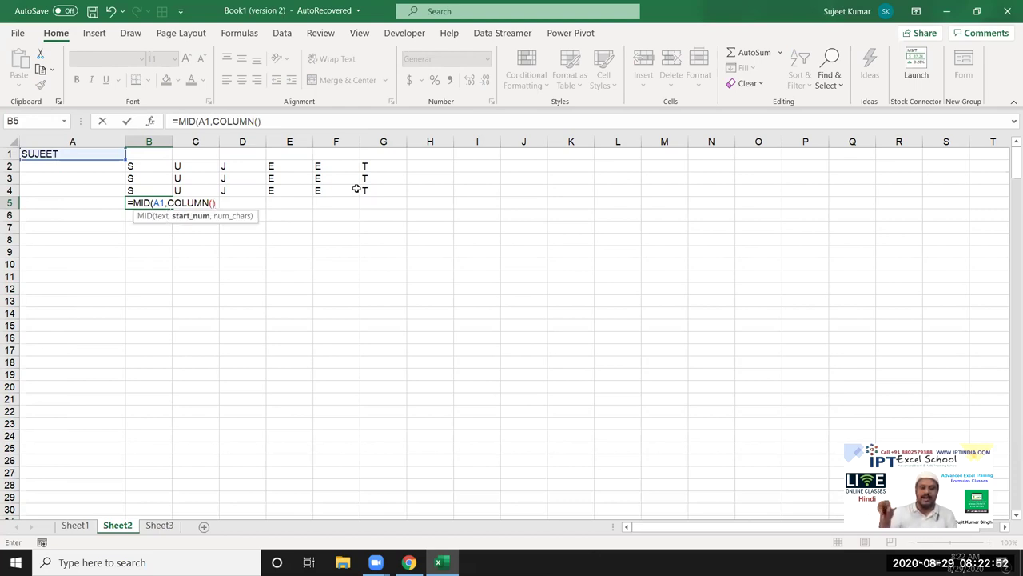
pyautogui.write(',')
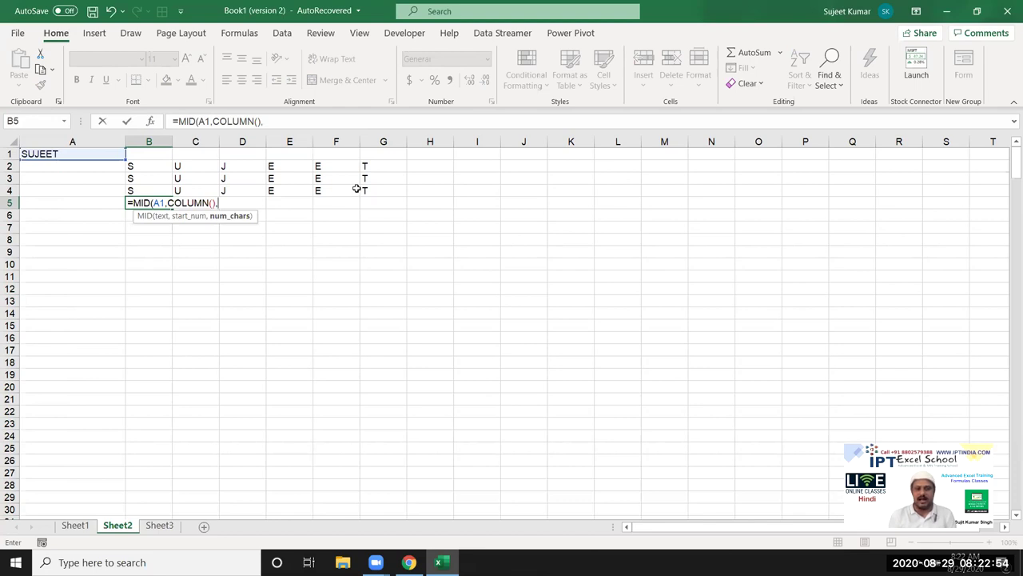
pyautogui.write('1')
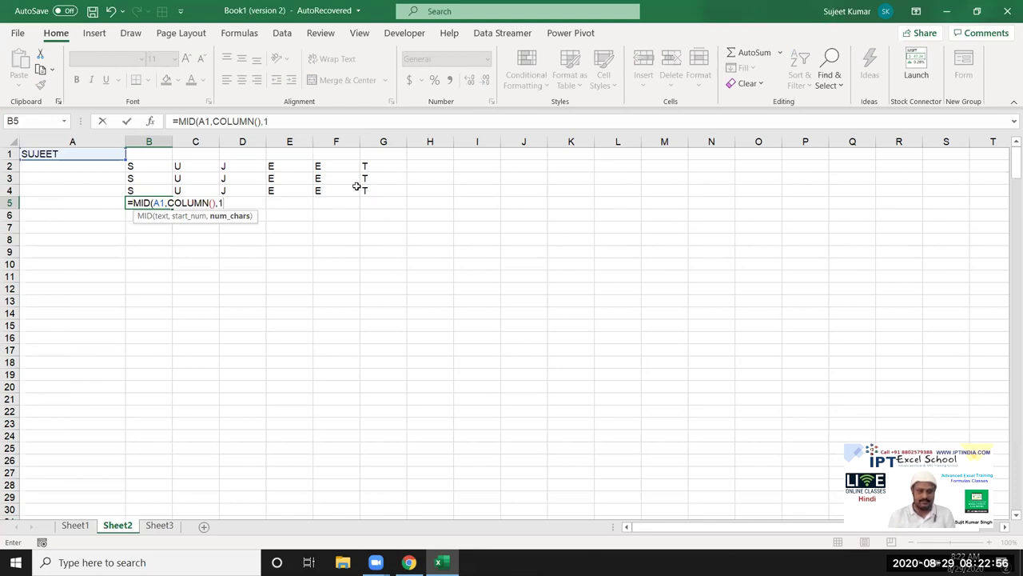
pyautogui.press('Return')
pyautogui.press('Return')
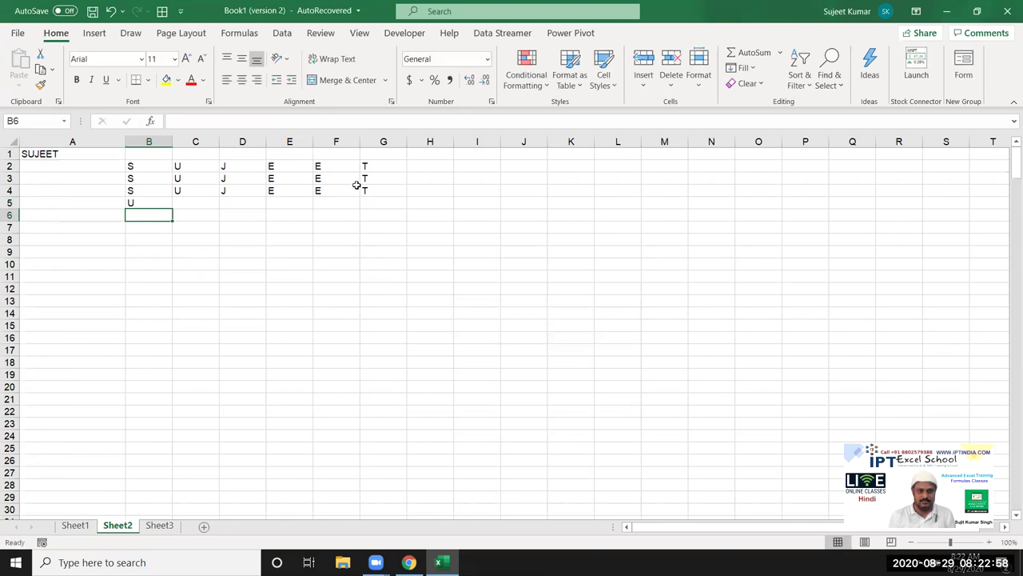
# Step: Array-enter the row 5 formula across B5:Q5, changing COLUMN() to COLUMN(1:1)
pyautogui.press('Up')
pyautogui.hotkey('shift', 'Right')
pyautogui.hotkey('shift', 'Right')
pyautogui.hotkey('shift', 'Right')
pyautogui.hotkey('shift', 'Right')
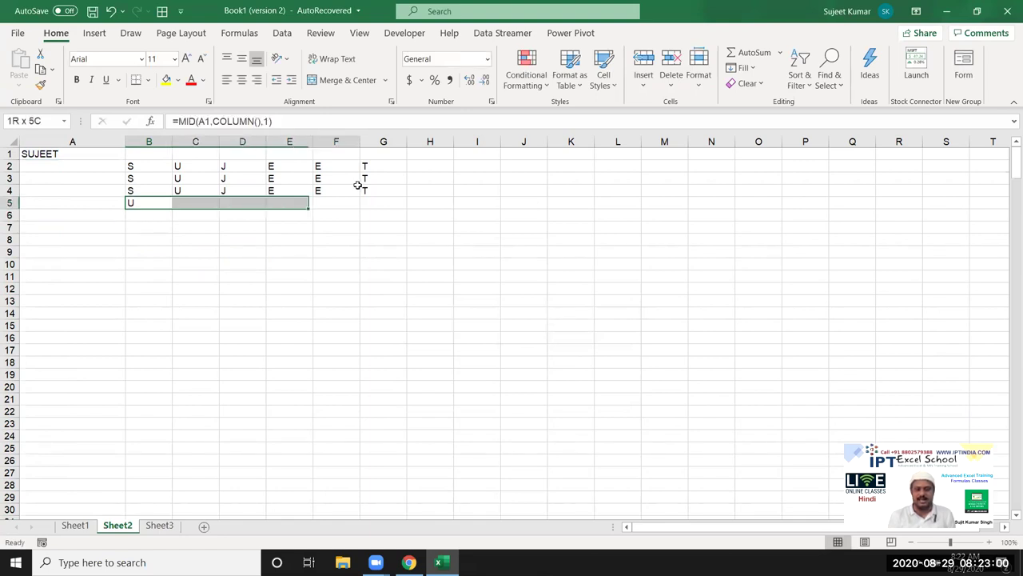
pyautogui.hotkey('shift', 'Right')
pyautogui.hotkey('shift', 'Right')
pyautogui.hotkey('shift', 'Right')
pyautogui.hotkey('shift', 'Right')
pyautogui.hotkey('shift', 'Right')
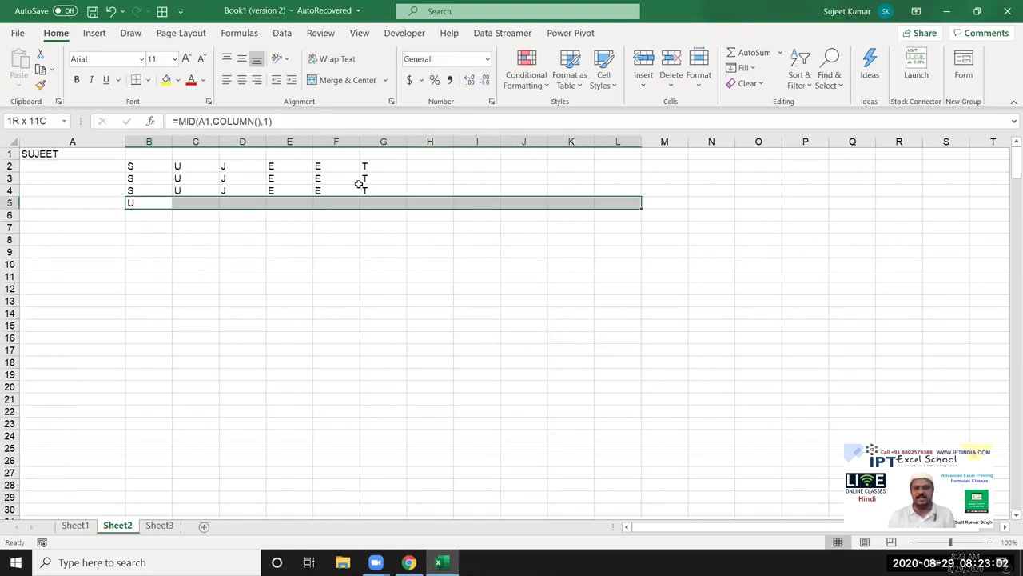
pyautogui.hotkey('shift', 'Right')
pyautogui.hotkey('shift', 'Right')
pyautogui.hotkey('shift', 'Right')
pyautogui.hotkey('shift', 'Right')
pyautogui.hotkey('shift', 'Right')
pyautogui.press('F2')
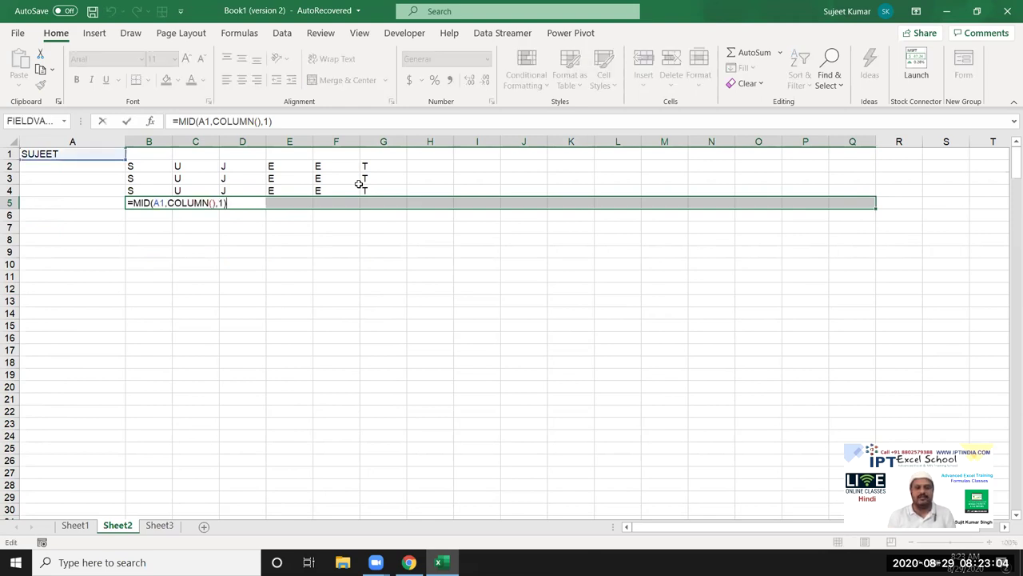
pyautogui.hotkey('ctrl', 'shift', 'Return')
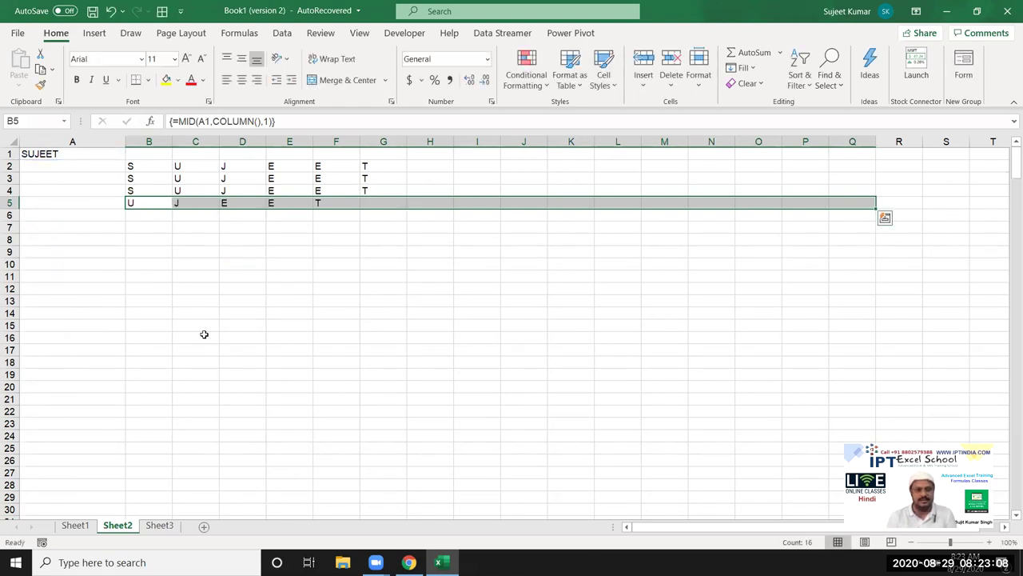
pyautogui.click(258, 121)
pyautogui.write('1:')
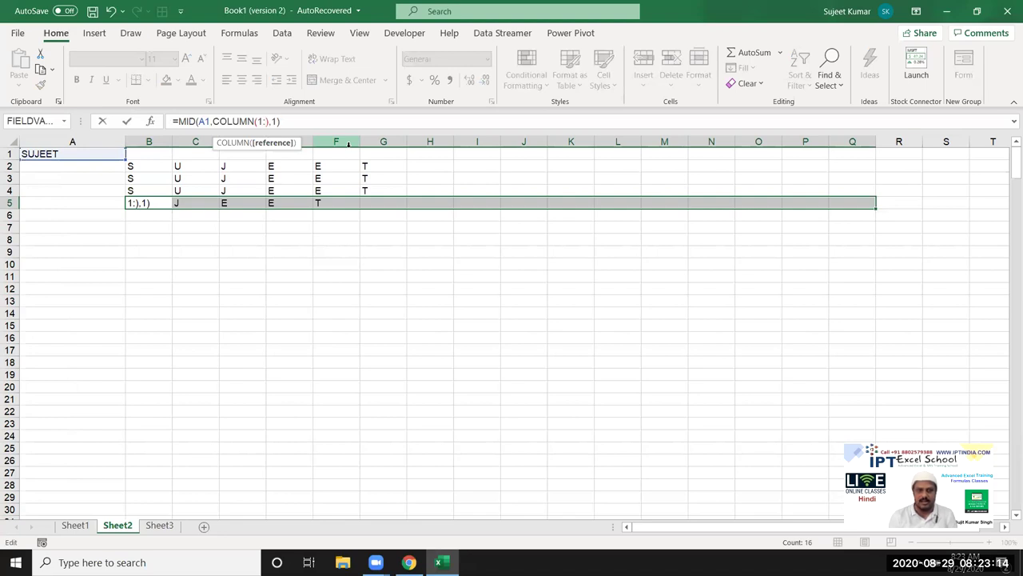
pyautogui.write('1')
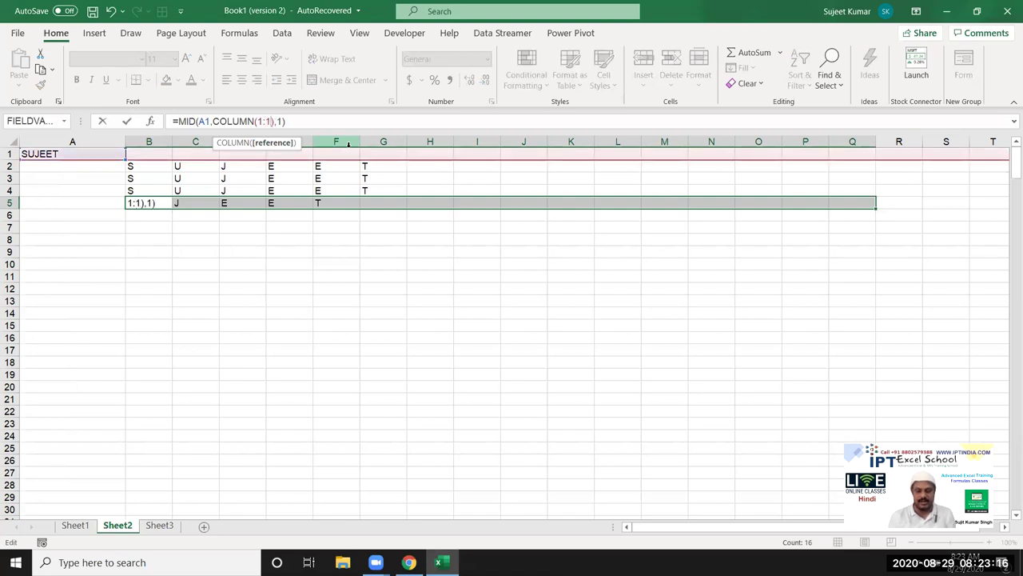
pyautogui.hotkey('ctrl', 'shift', 'Return')
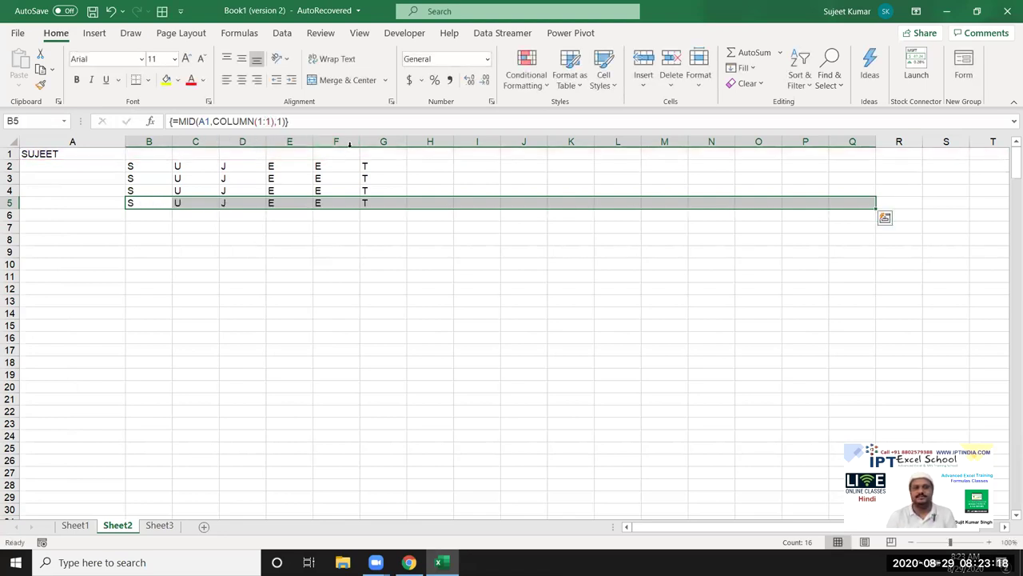
# Step: Replace the name in A1 with a new two-word full name
pyautogui.click(62, 152)
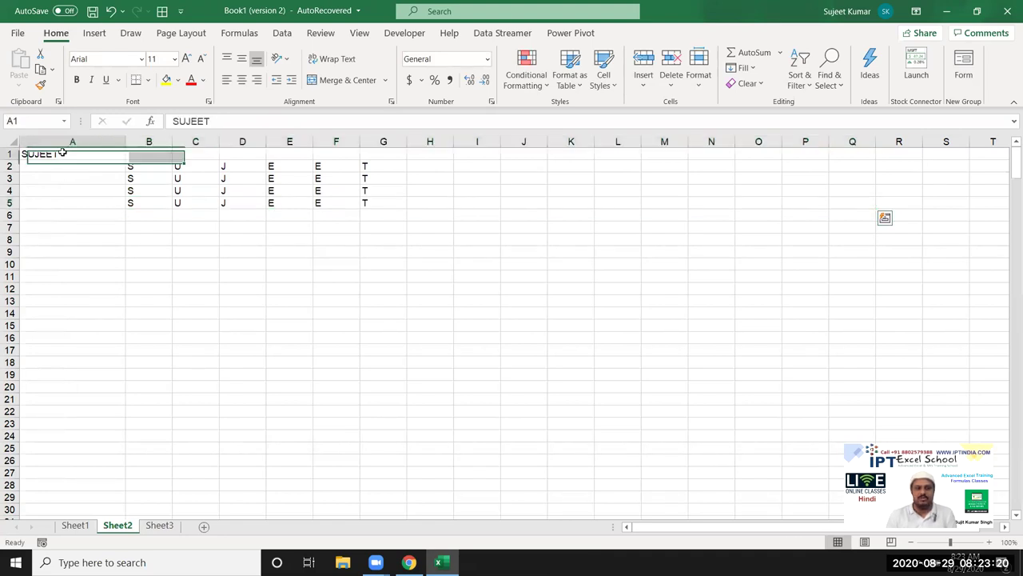
pyautogui.doubleClick(70, 151)
pyautogui.press('BackSpace')
pyautogui.press('BackSpace')
pyautogui.press('BackSpace')
pyautogui.press('BackSpace')
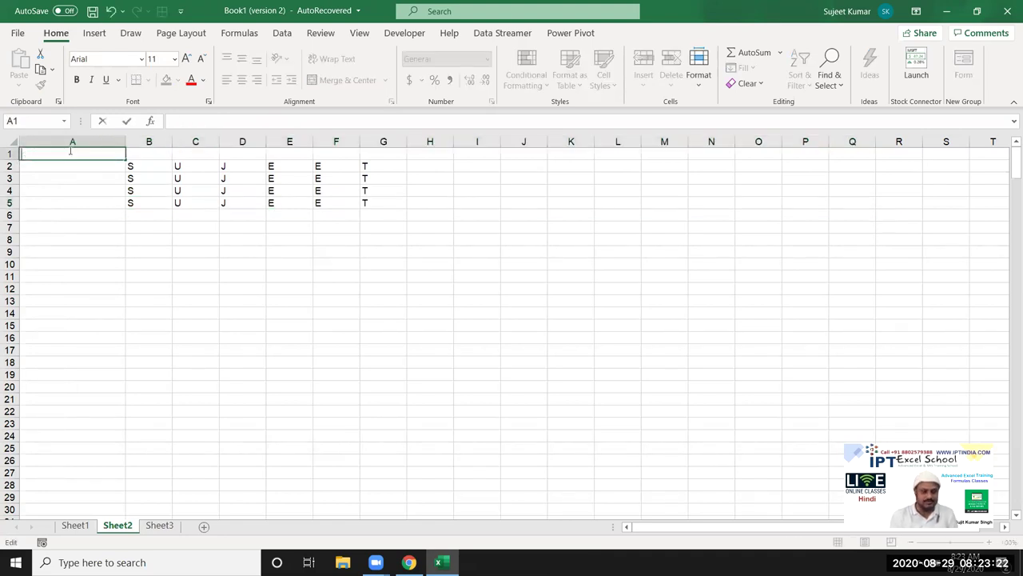
pyautogui.write('Raj')
pyautogui.press('Return')
pyautogui.click(71, 152)
pyautogui.click(191, 121)
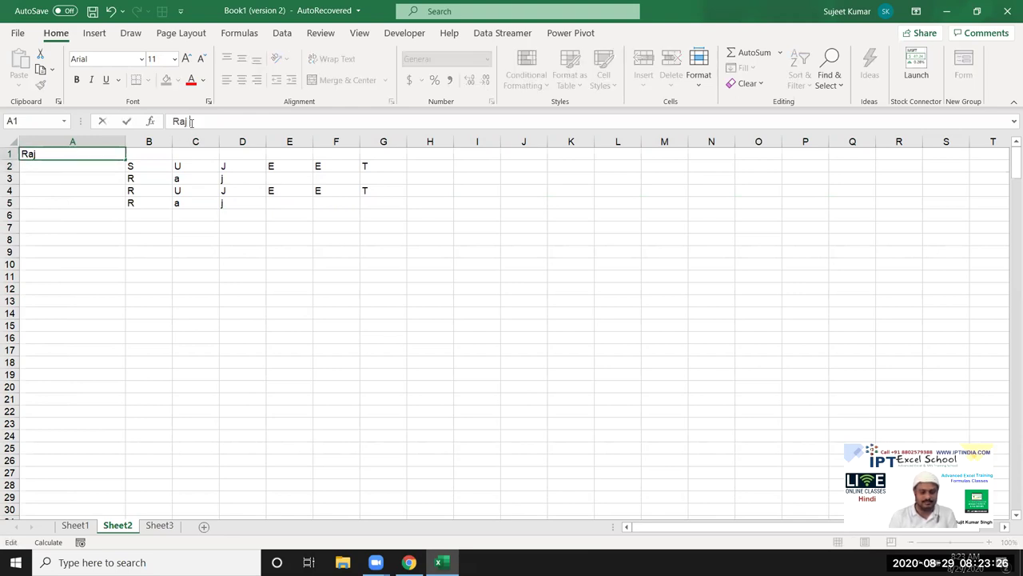
pyautogui.write('Kuk')
pyautogui.press('BackSpace')
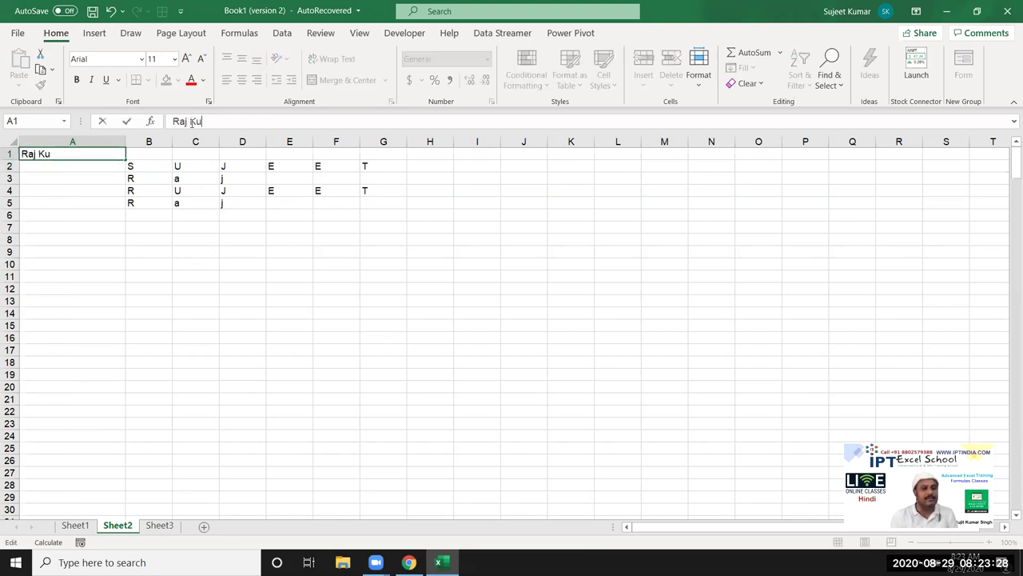
pyautogui.write('mar')
pyautogui.press('Return')
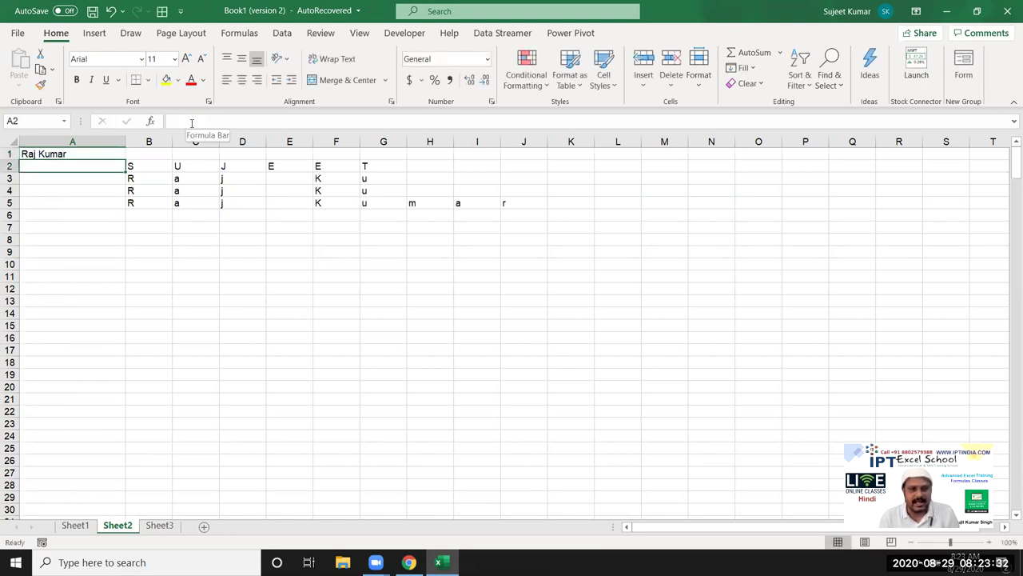
# Step: Inspect the split letters in rows 3–5 and highlight the array range containing B5
pyautogui.click(168, 205)
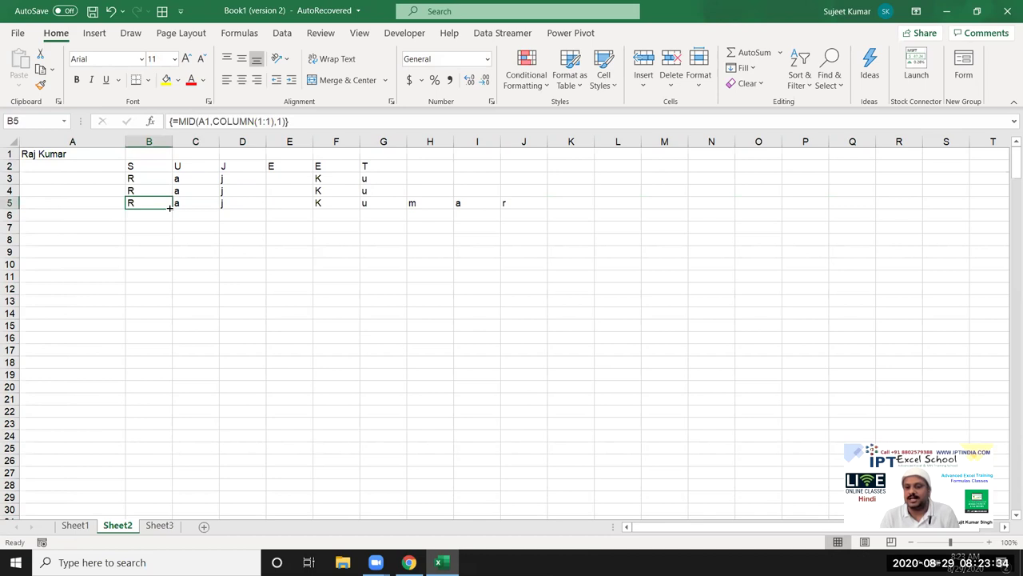
pyautogui.moveTo(144, 177); pyautogui.dragTo(363, 181)
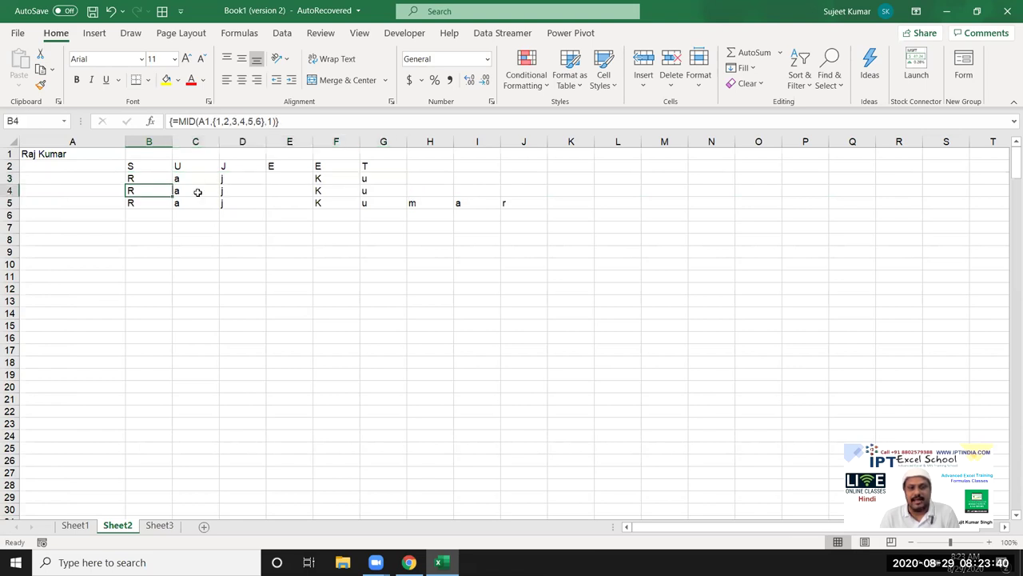
pyautogui.moveTo(135, 192); pyautogui.dragTo(350, 191)
pyautogui.moveTo(130, 202); pyautogui.dragTo(496, 210)
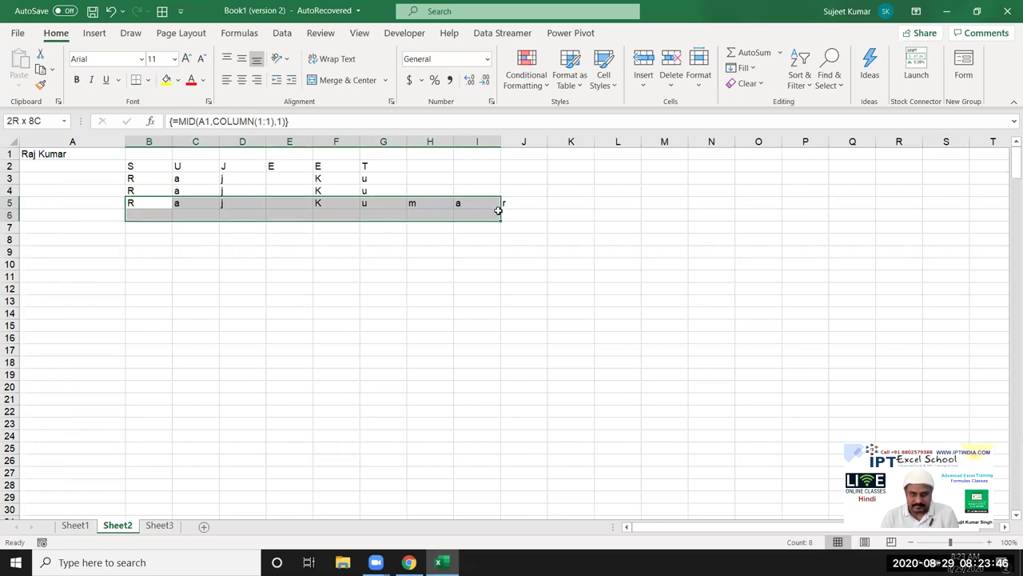
pyautogui.moveTo(497, 209); pyautogui.dragTo(497, 210)
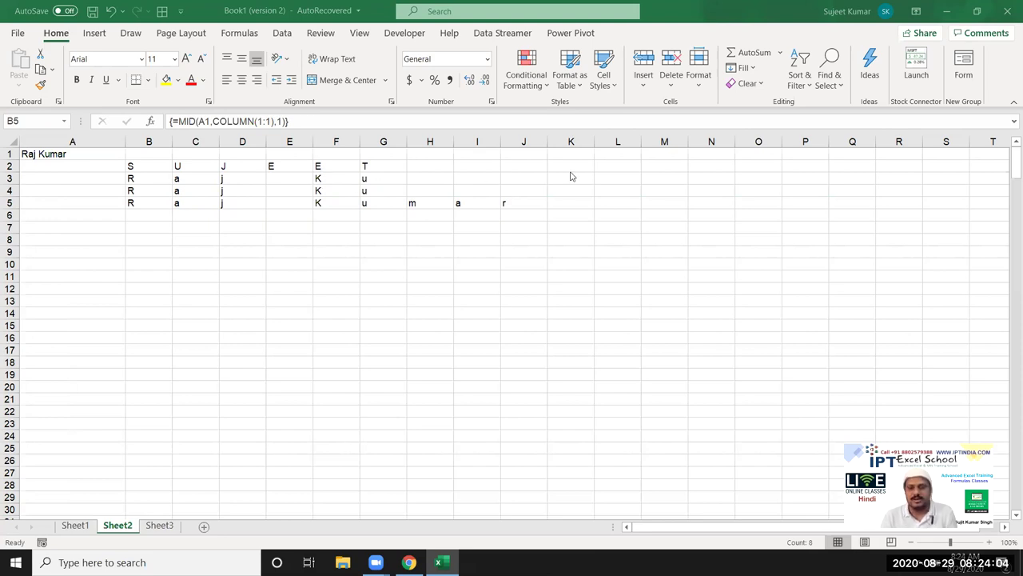
pyautogui.hotkey('ctrl', '/')
# Step: Step through row 4's cells to check which hold array formulas
pyautogui.click(151, 192)
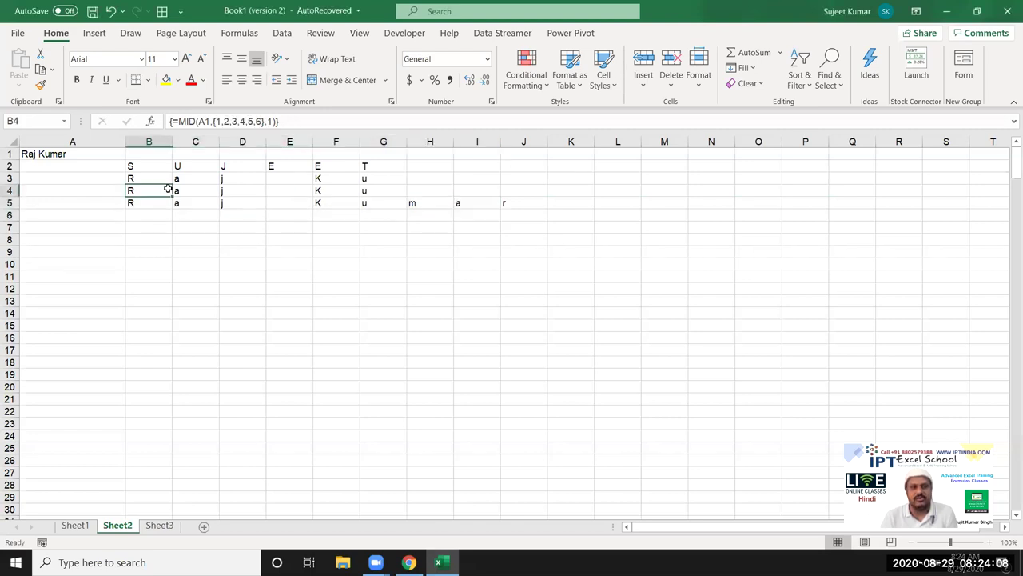
pyautogui.press('Right')
pyautogui.press('Right')
pyautogui.press('Right')
pyautogui.press('Right')
pyautogui.press('Right')
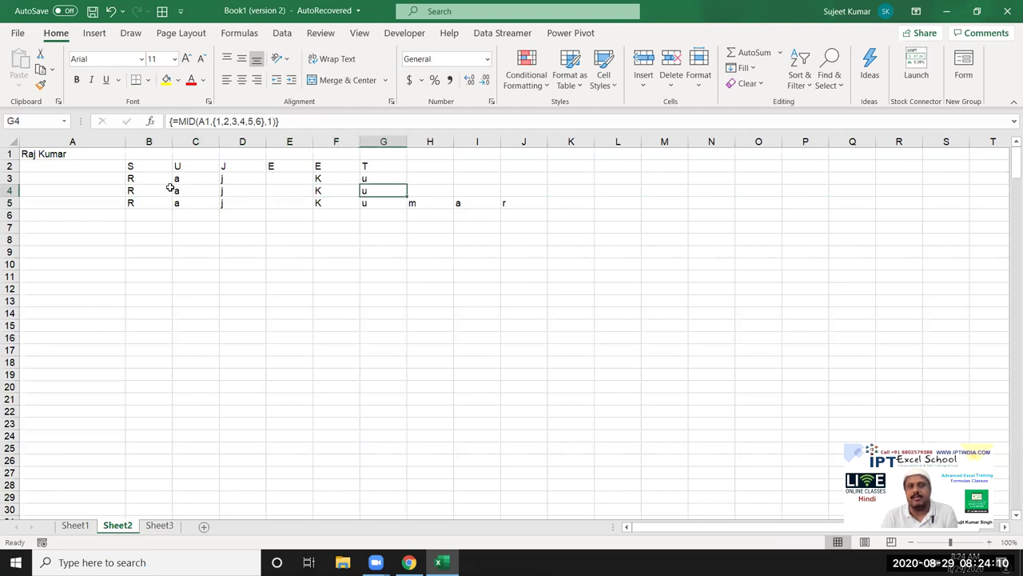
pyautogui.press('Right')
pyautogui.press('Left')
pyautogui.press('Left')
pyautogui.press('Left')
pyautogui.press('Left')
pyautogui.press('Left')
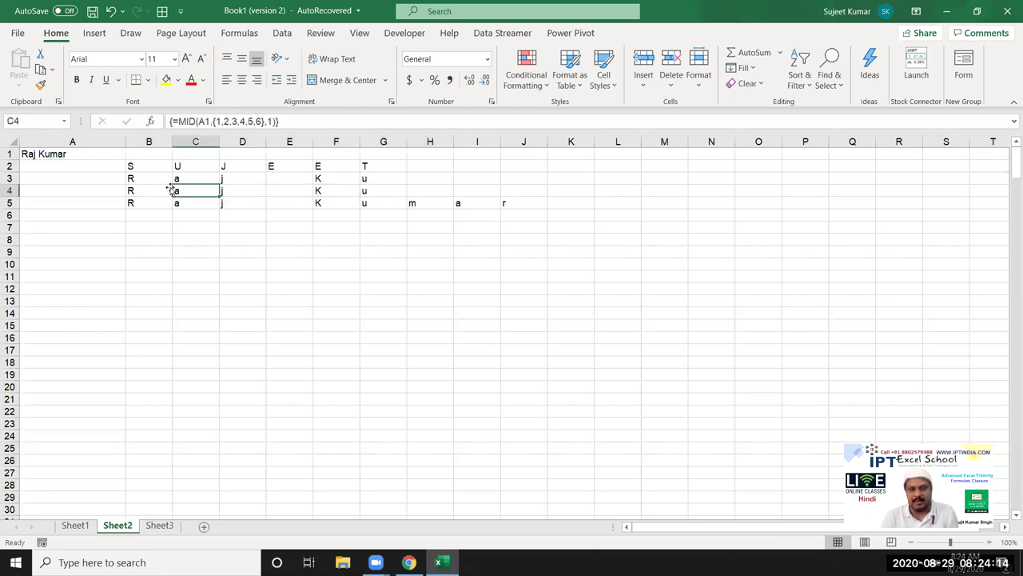
pyautogui.press('Left')
pyautogui.press('Right')
pyautogui.press('Right')
pyautogui.press('Right')
pyautogui.press('Right')
pyautogui.press('Right')
pyautogui.press('Right')
pyautogui.press('Right')
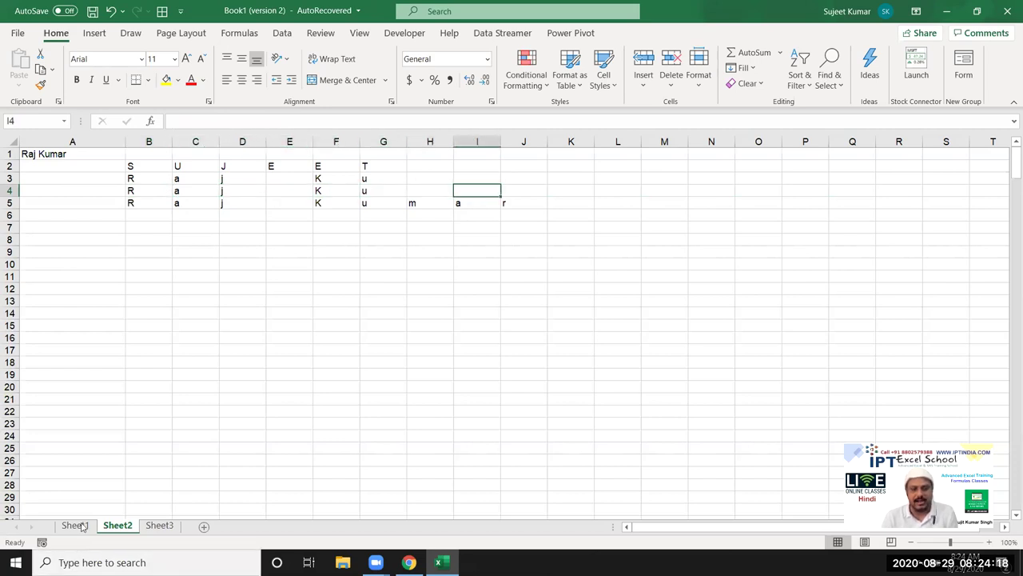
# Step: On Sheet3, add a 'Name' heading in A1 and fill names down to row 28
pyautogui.click(82, 526)
pyautogui.click(117, 526)
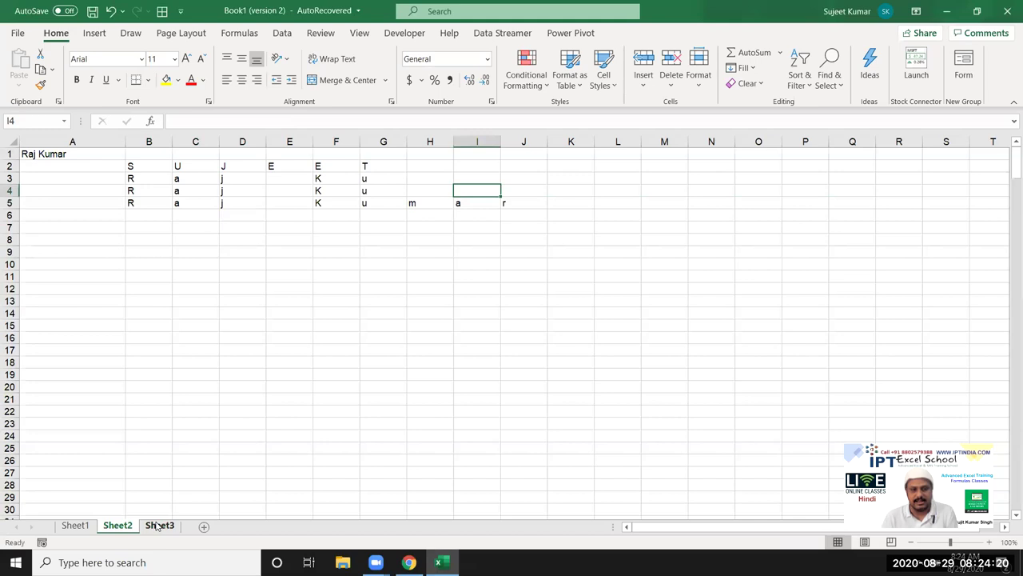
pyautogui.click(157, 525)
pyautogui.write('SAN')
pyautogui.press('BackSpace')
pyautogui.press('BackSpace')
pyautogui.press('BackSpace')
pyautogui.write('Name')
pyautogui.press('Return')
pyautogui.write('Puja')
pyautogui.click(87, 253)
pyautogui.click(47, 158)
pyautogui.click(45, 164)
pyautogui.moveTo(66, 172); pyautogui.dragTo(79, 488)
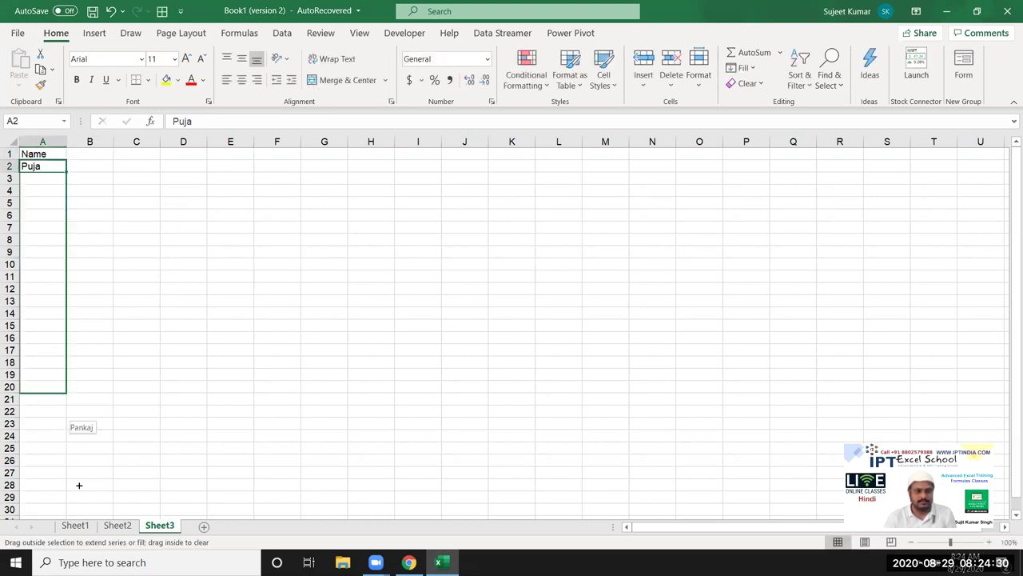
# Step: Add a 'Sales' header in B1 and a RANDBETWEEN random-number formula in B2
pyautogui.click(101, 152)
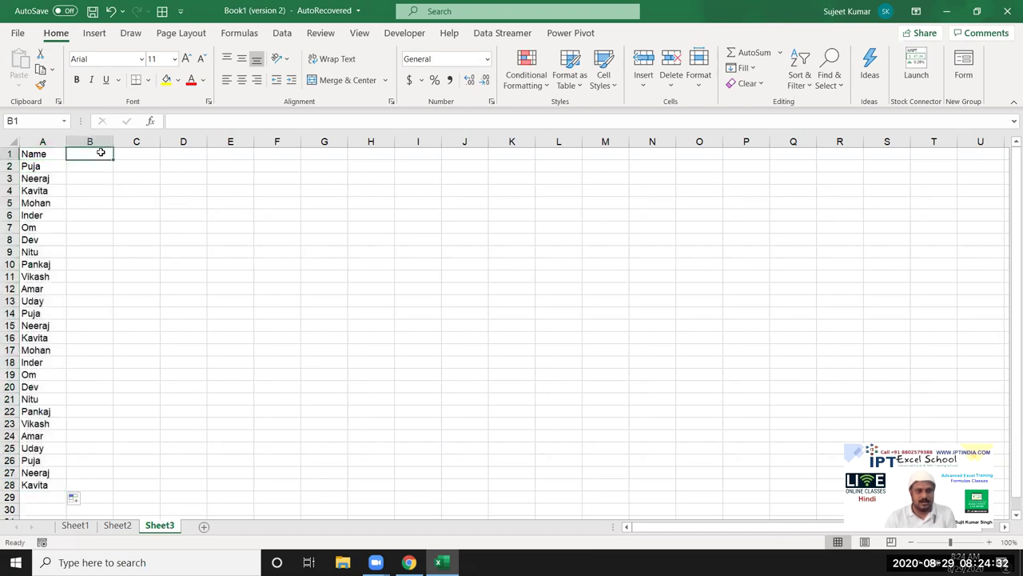
pyautogui.write('Sales')
pyautogui.press('Return')
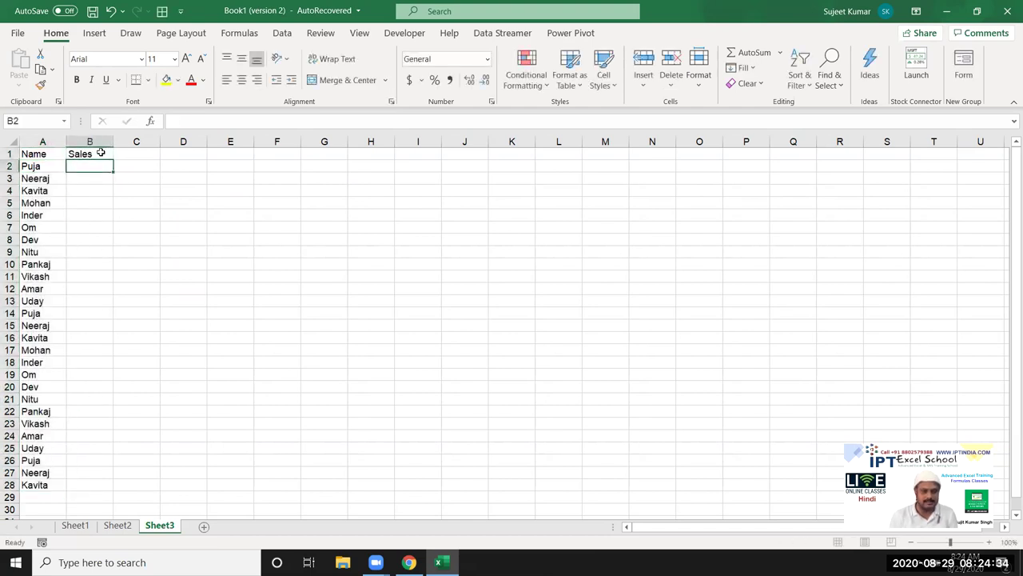
pyautogui.write('=ra')
pyautogui.press('Down')
pyautogui.press('Down')
pyautogui.press('Down')
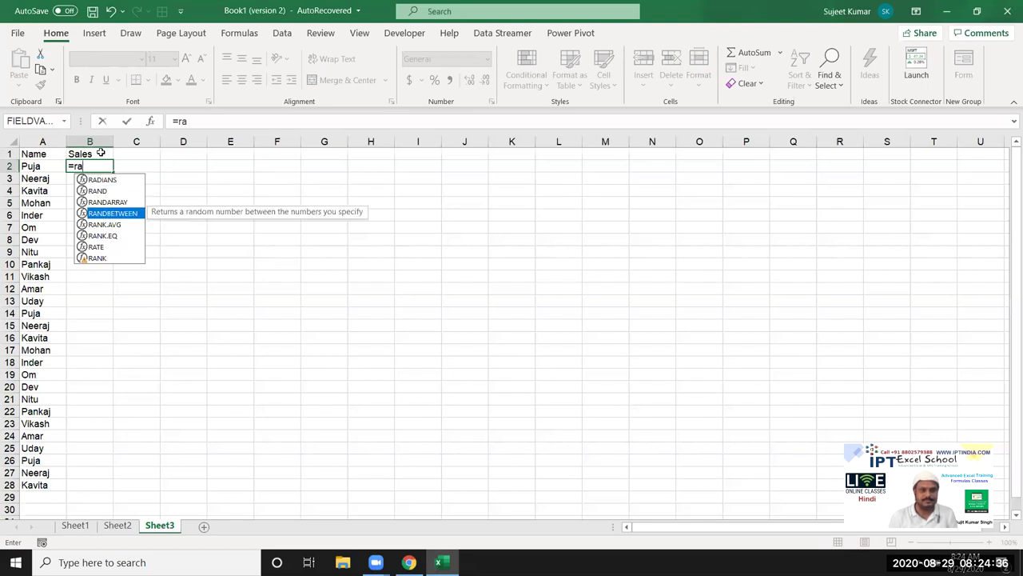
pyautogui.press('Tab')
pyautogui.write('10,9')
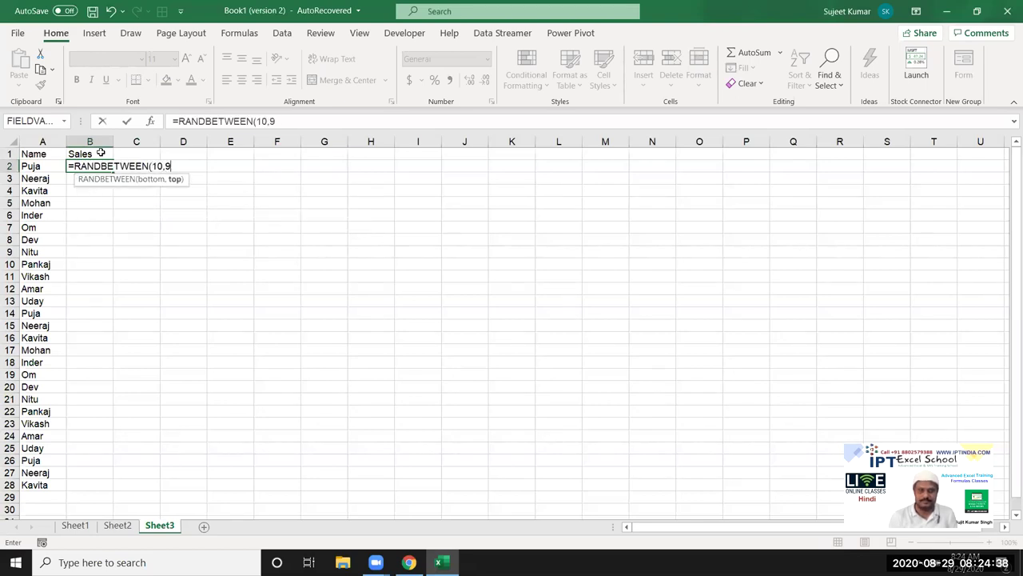
pyautogui.write('9)')
pyautogui.press('Return')
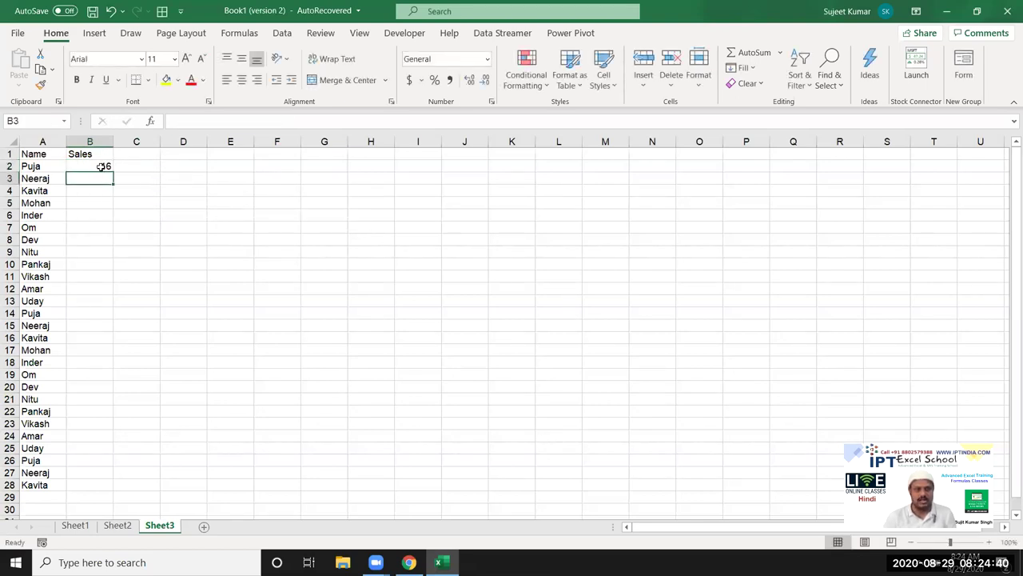
# Step: Fill the B2 formula down to row 28 and paste the results back as fixed values
pyautogui.click(104, 167)
pyautogui.doubleClick(114, 173)
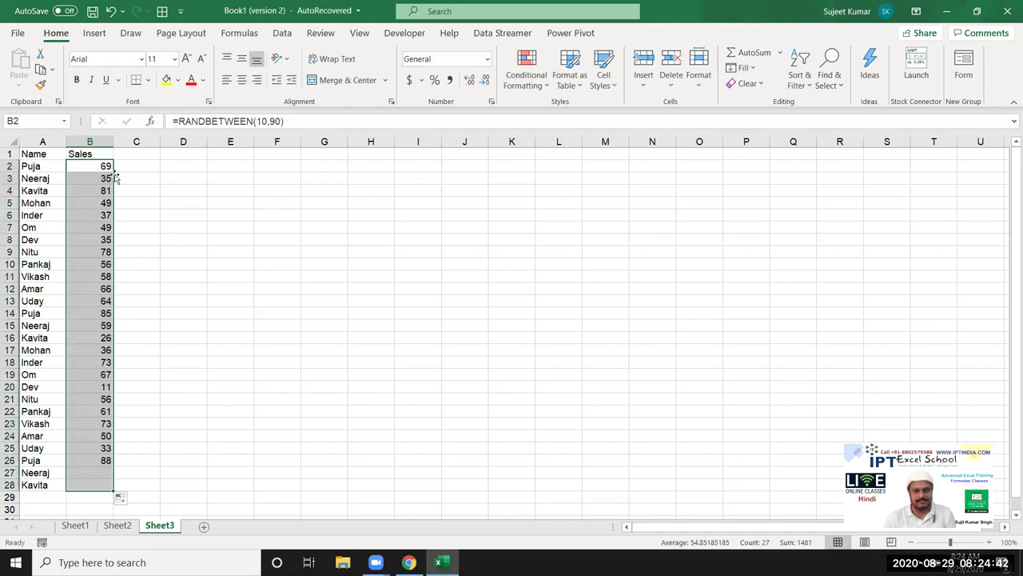
pyautogui.hotkey('ctrl', 'c')
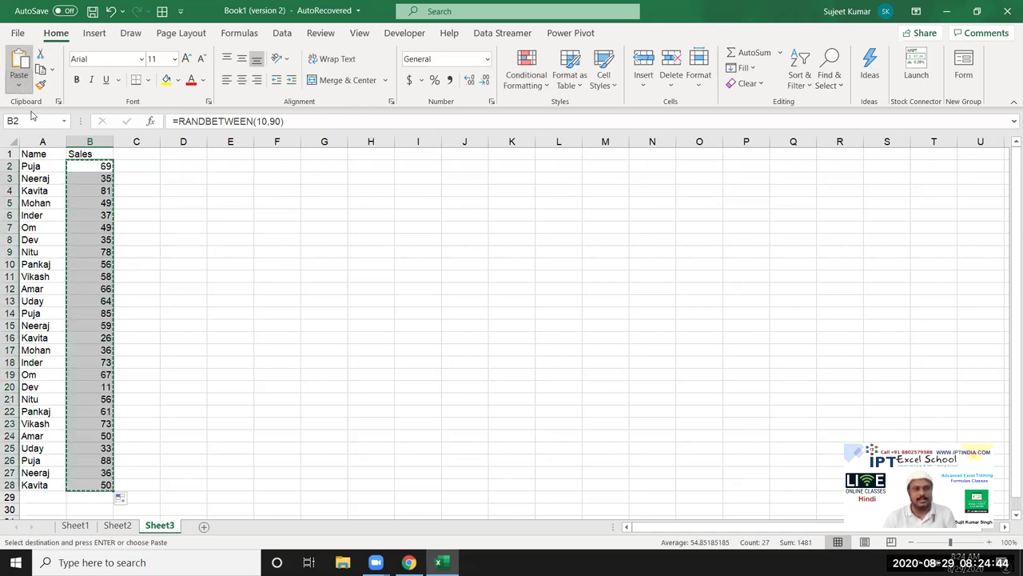
pyautogui.click(18, 85)
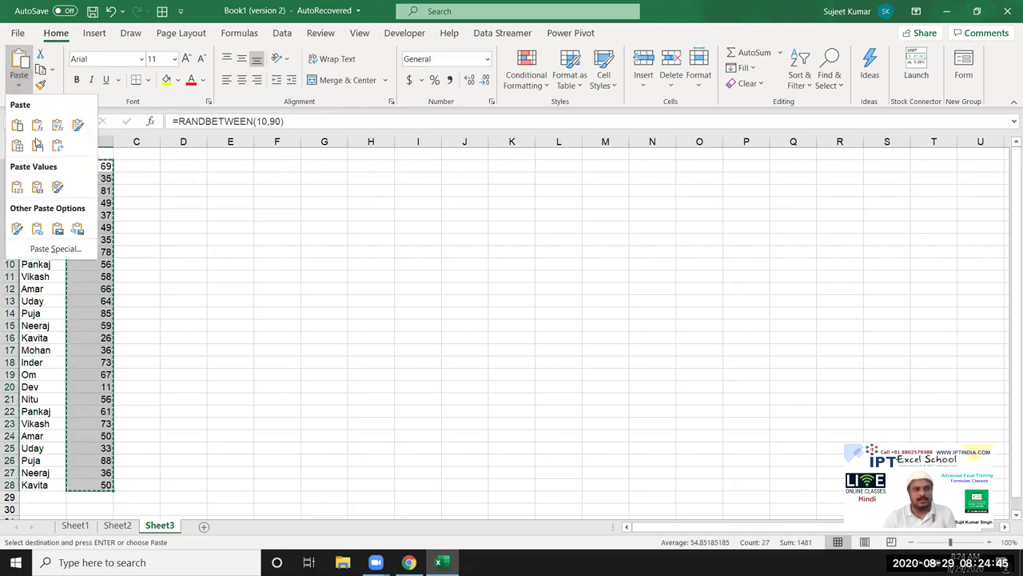
pyautogui.click(17, 188)
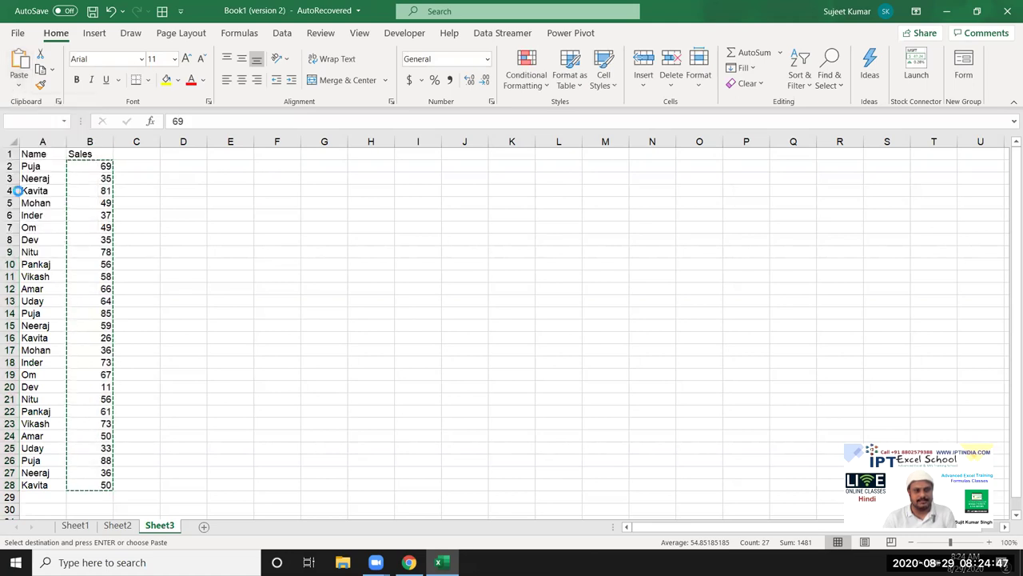
pyautogui.press('Escape')
pyautogui.click(89, 190)
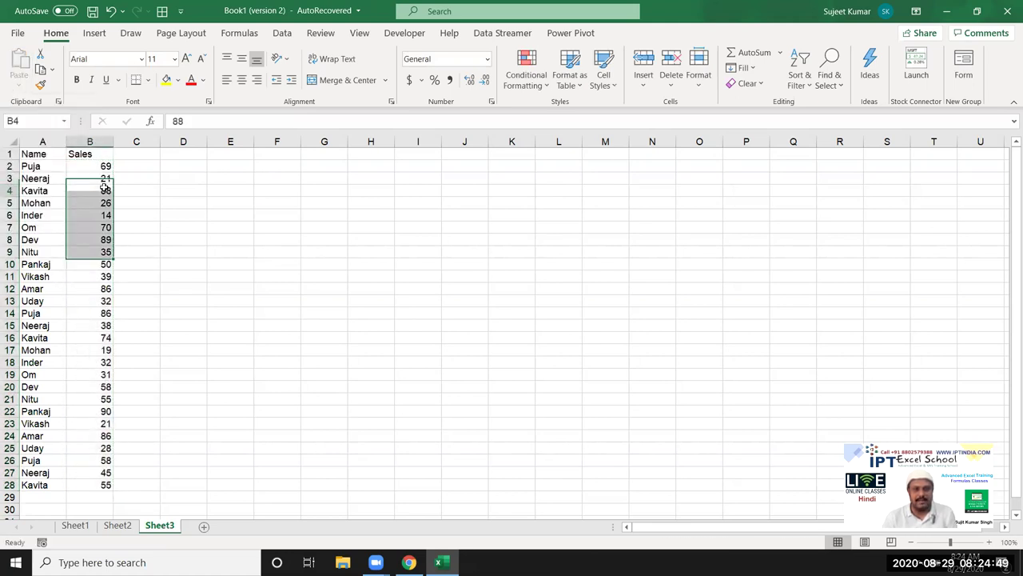
# Step: Enter a criterion name in E3 and another in F3, then add a surname to E3's name
pyautogui.click(248, 179)
pyautogui.write('Puj')
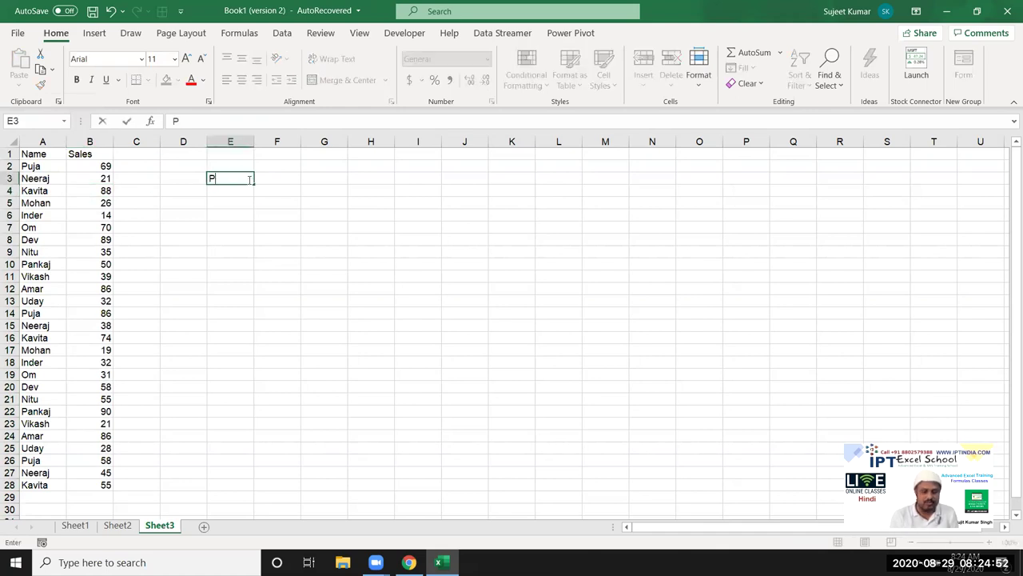
pyautogui.write('a')
pyautogui.press('Tab')
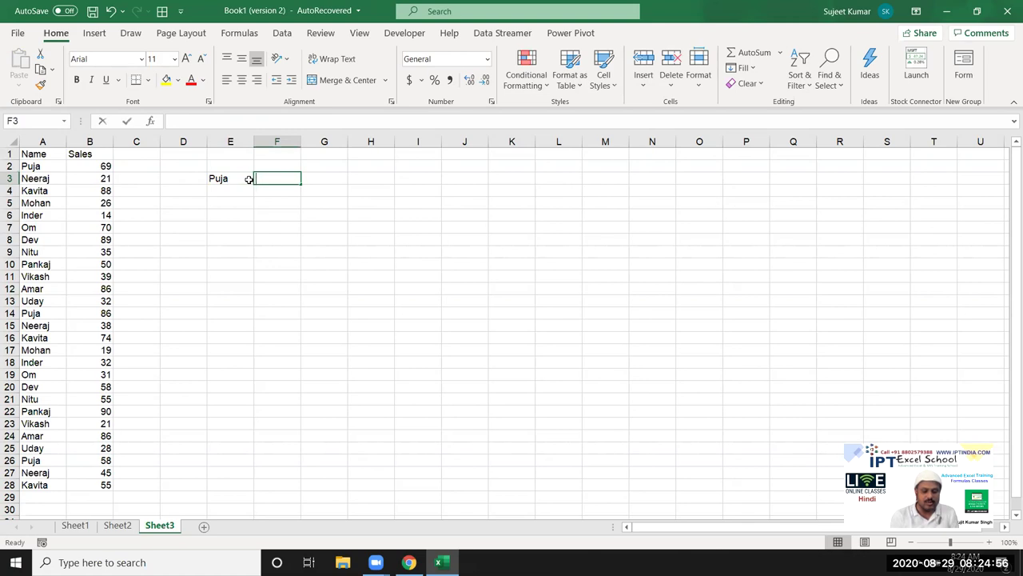
pyautogui.write('Om')
pyautogui.press('Return')
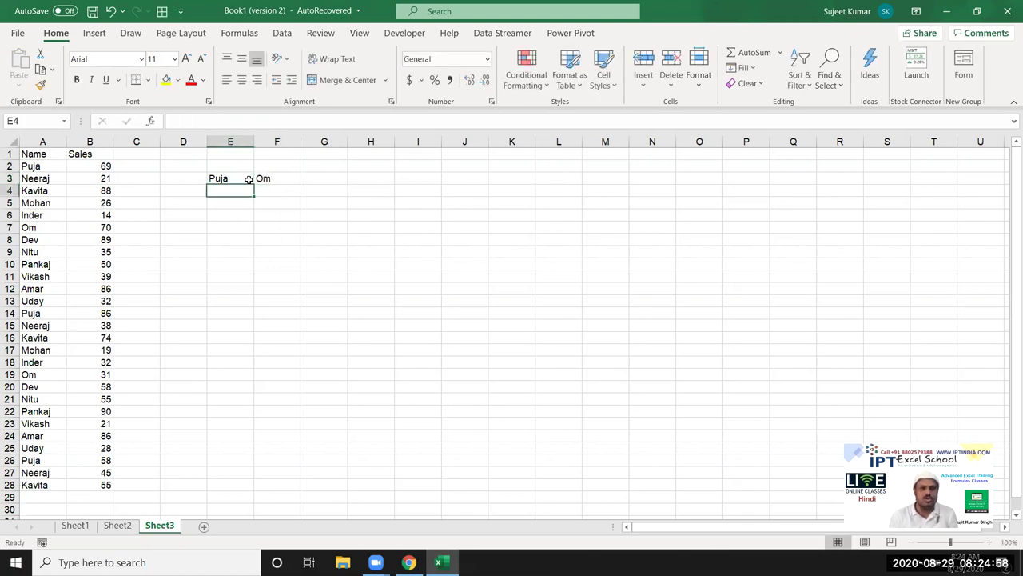
pyautogui.press('Right')
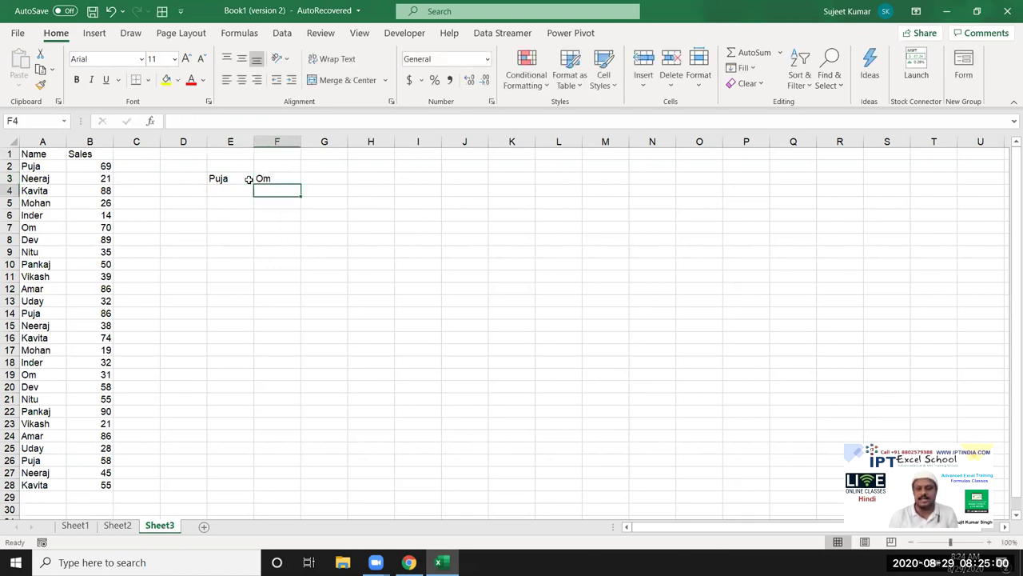
pyautogui.click(249, 178)
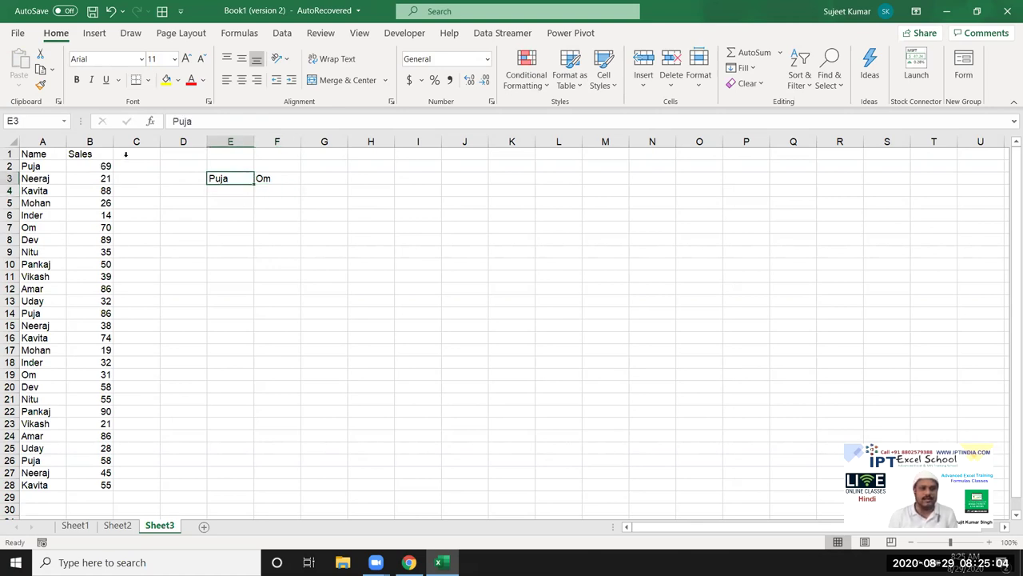
pyautogui.click(228, 120)
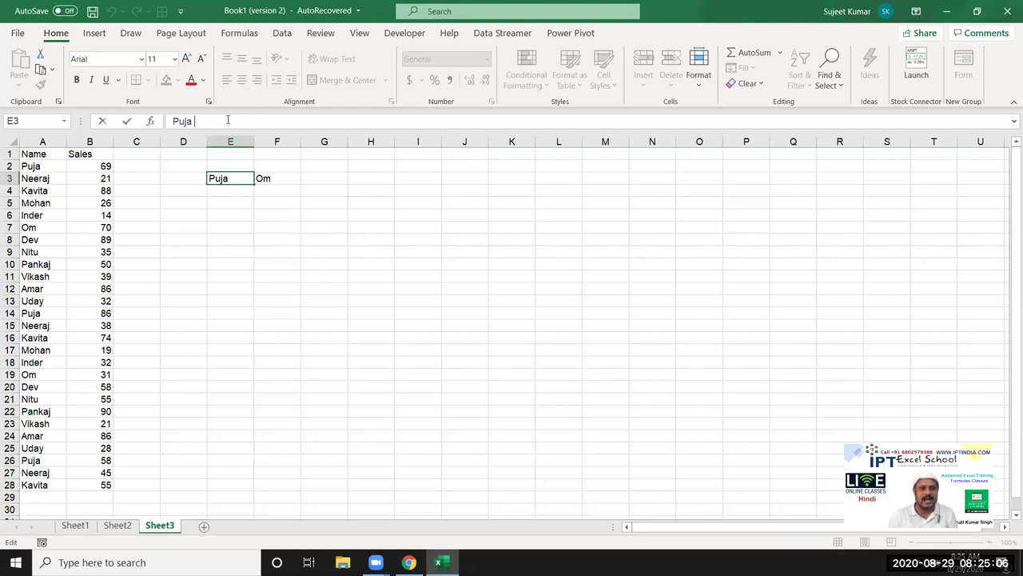
pyautogui.write('Singh')
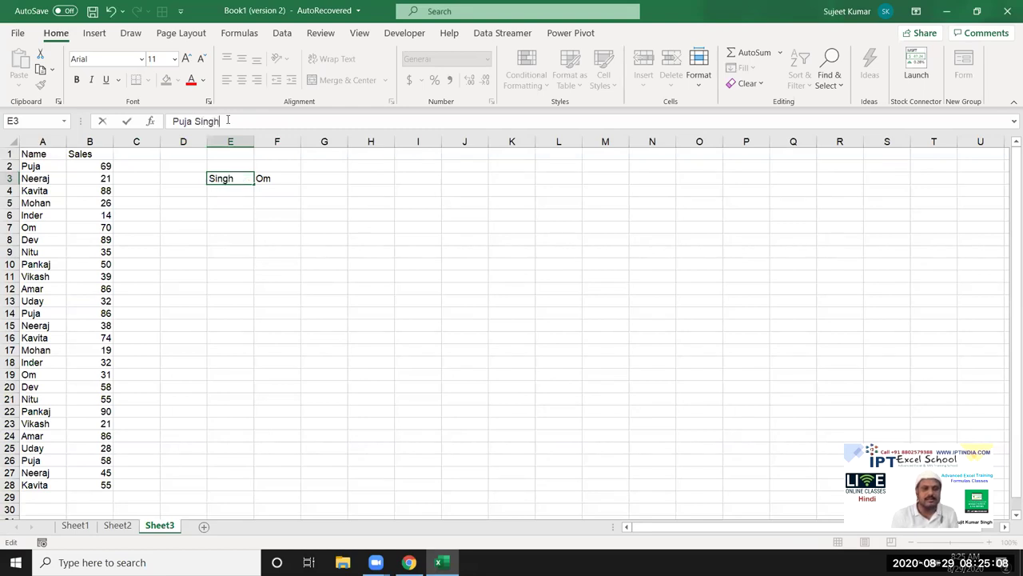
pyautogui.press('Return')
# Step: Enter =SUMIF(A:A,E3,B:B) in E4 to total column B sales for E3's name
pyautogui.write('=sum')
pyautogui.press('Tab')
pyautogui.press('Left')
pyautogui.press('Left')
pyautogui.press('Left')
pyautogui.press('Left')
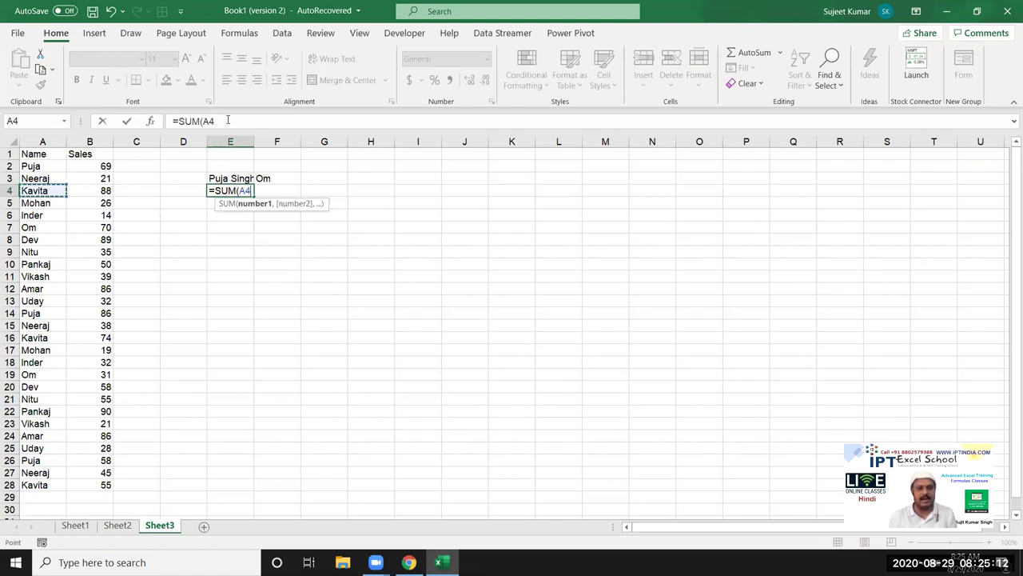
pyautogui.press('BackSpace')
pyautogui.press('BackSpace')
pyautogui.press('BackSpace')
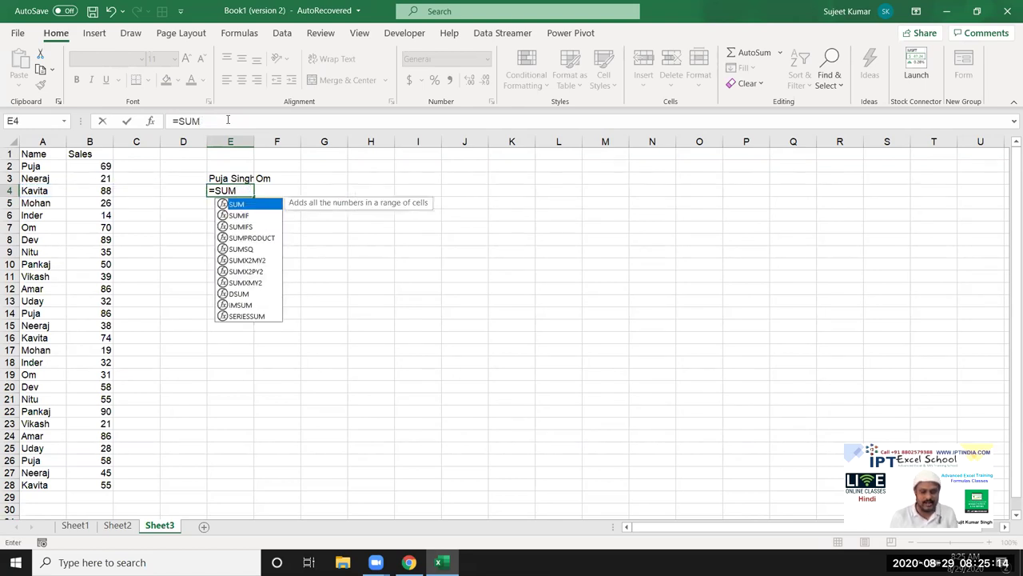
pyautogui.press('Down')
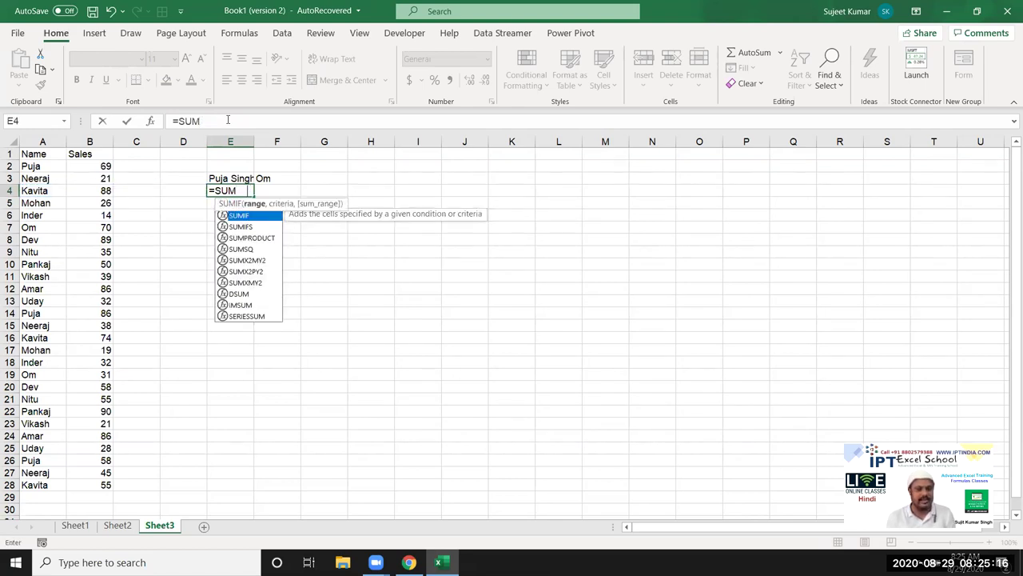
pyautogui.press('Tab')
pyautogui.press('Left')
pyautogui.press('Left')
pyautogui.press('Left')
pyautogui.press('Left')
pyautogui.hotkey('ctrl', 'space')
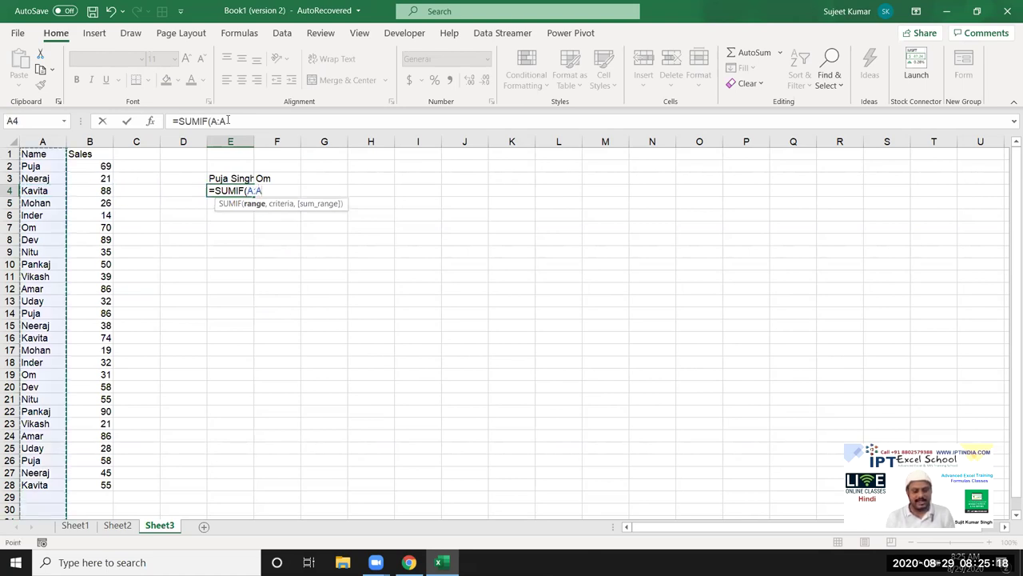
pyautogui.write(',')
pyautogui.press('Up')
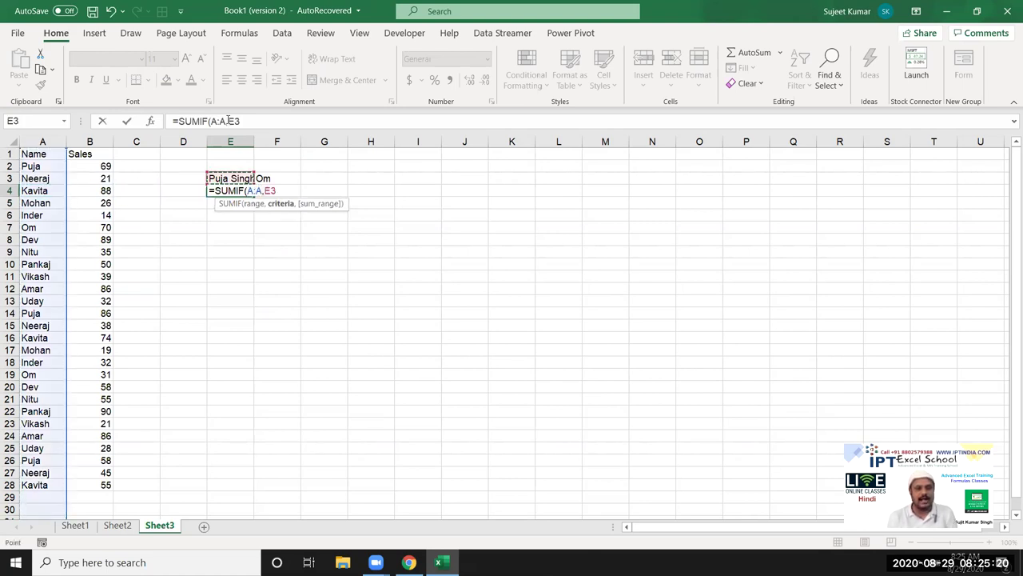
pyautogui.write(',')
pyautogui.press('Left')
pyautogui.press('Left')
pyautogui.press('Left')
pyautogui.press('Left')
pyautogui.press('Right')
pyautogui.hotkey('ctrl', 'space')
pyautogui.press('Return')
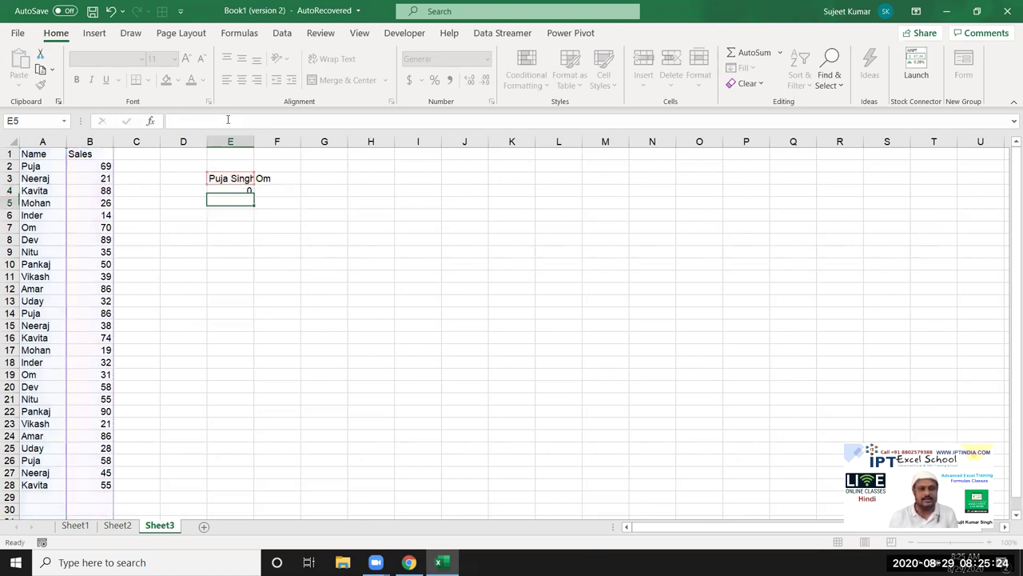
pyautogui.press('Up')
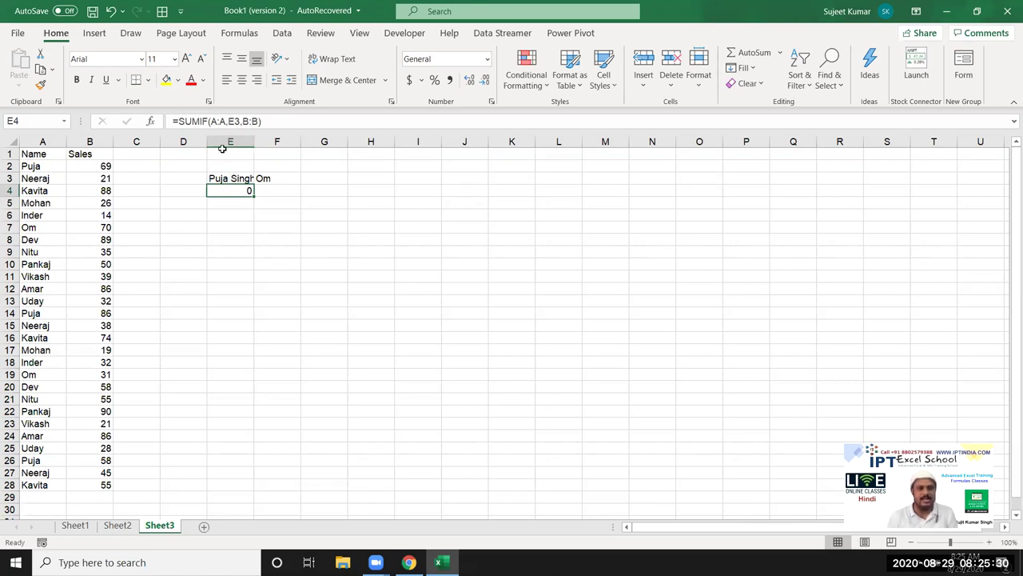
# Step: Replace the E3 reference in E4's SUMIF with a quoted literal name criterion
pyautogui.click(231, 121)
pyautogui.doubleClick(232, 121)
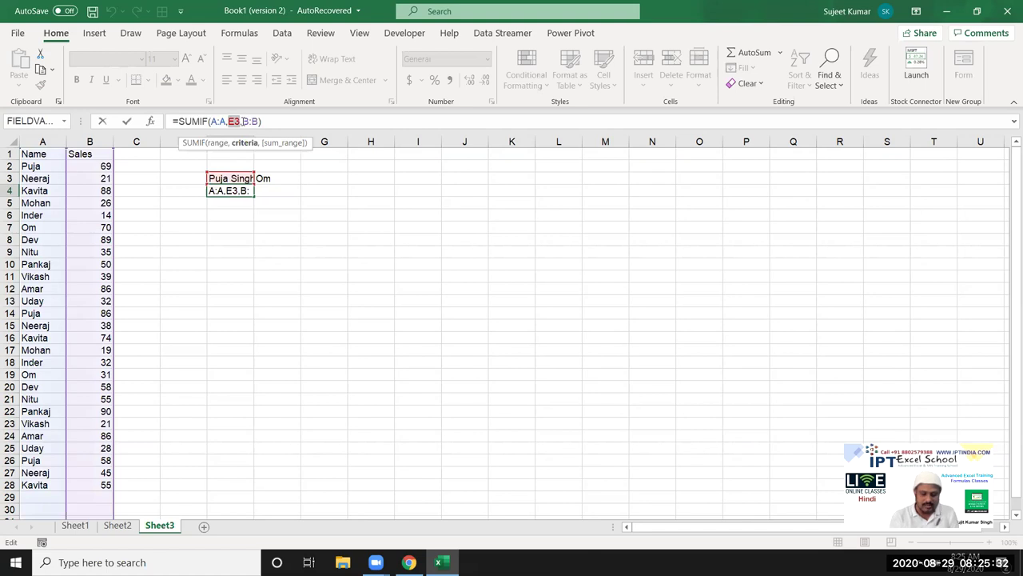
pyautogui.write('"Puja"')
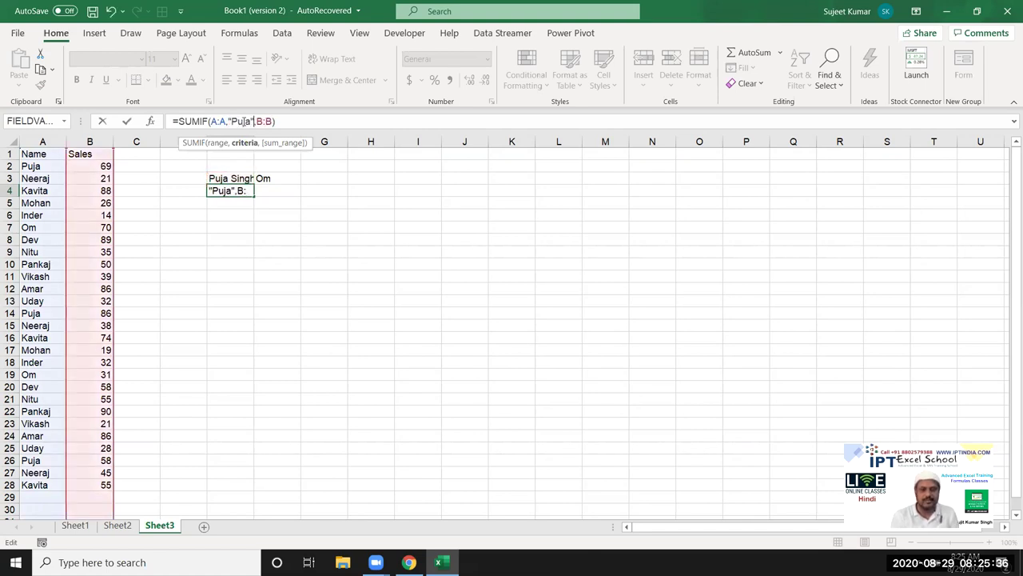
pyautogui.hotkey('ctrl', 'Return')
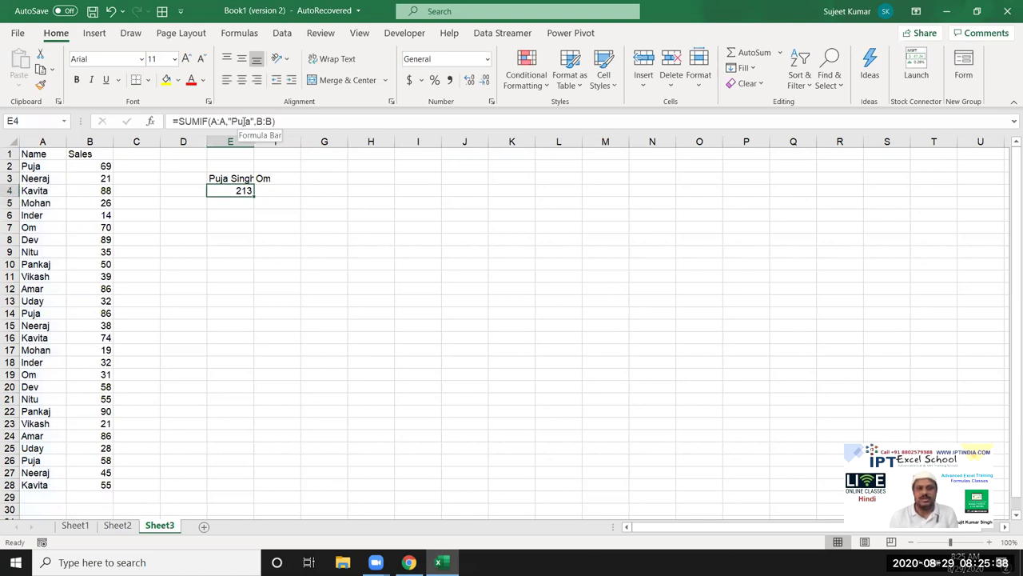
pyautogui.press('Right')
pyautogui.press('Left')
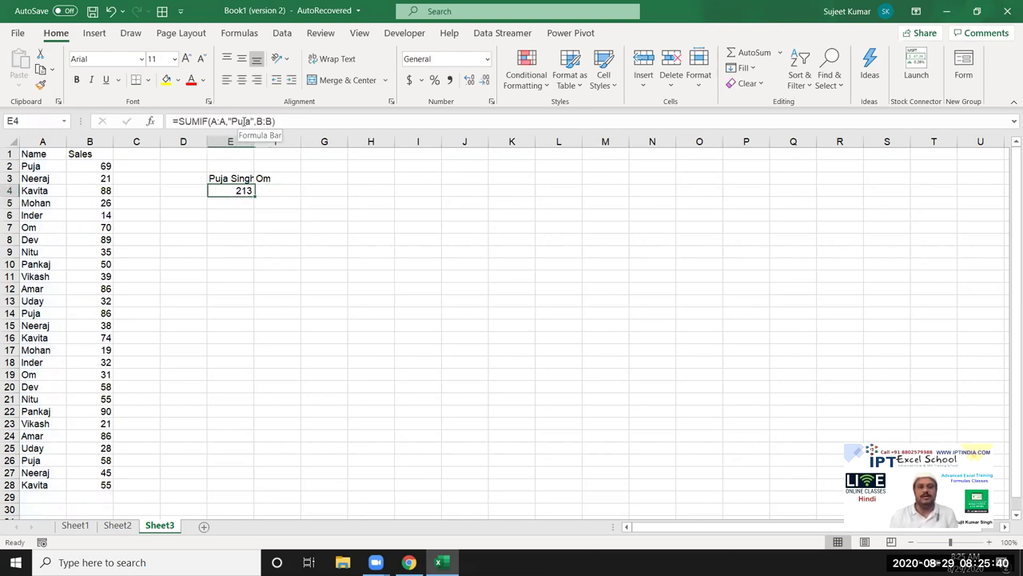
# Step: Turn the criterion into a two-name array constant, giving 213 in E4 and 101 in F4
pyautogui.click(231, 122)
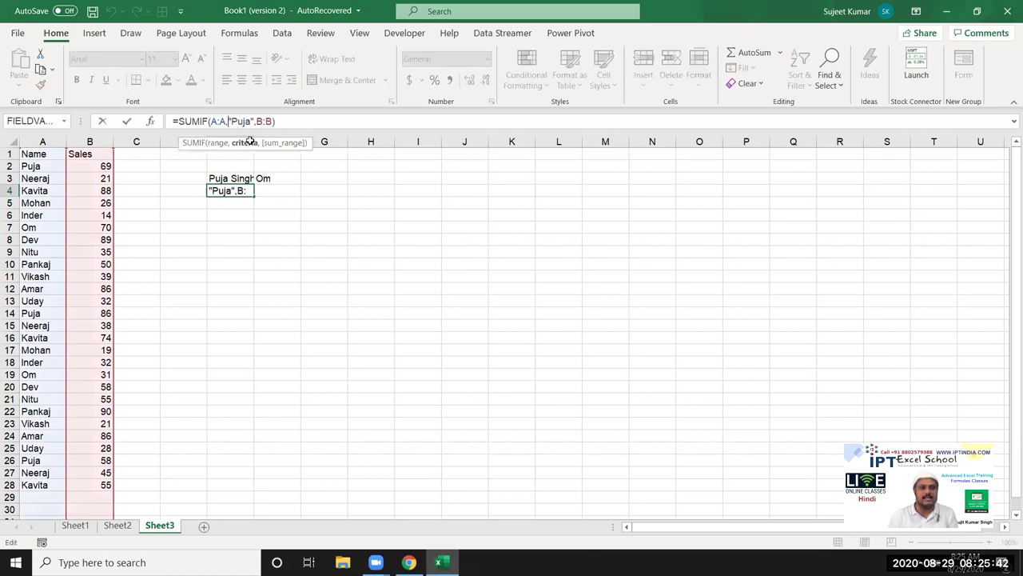
pyautogui.write('{')
pyautogui.press('Right')
pyautogui.press('Right')
pyautogui.press('Right')
pyautogui.press('Right')
pyautogui.press('Right')
pyautogui.write('"Om')
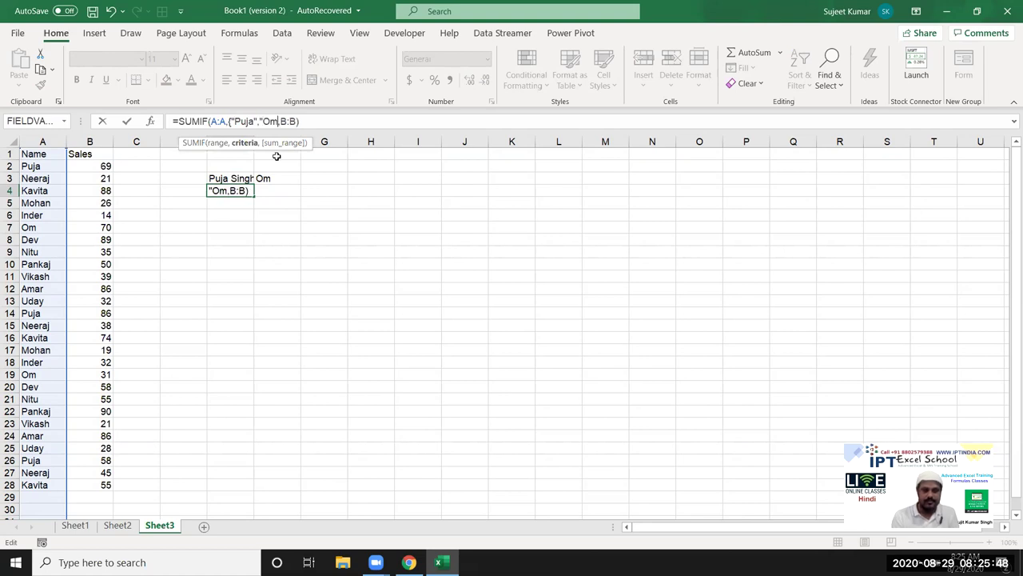
pyautogui.write('"')
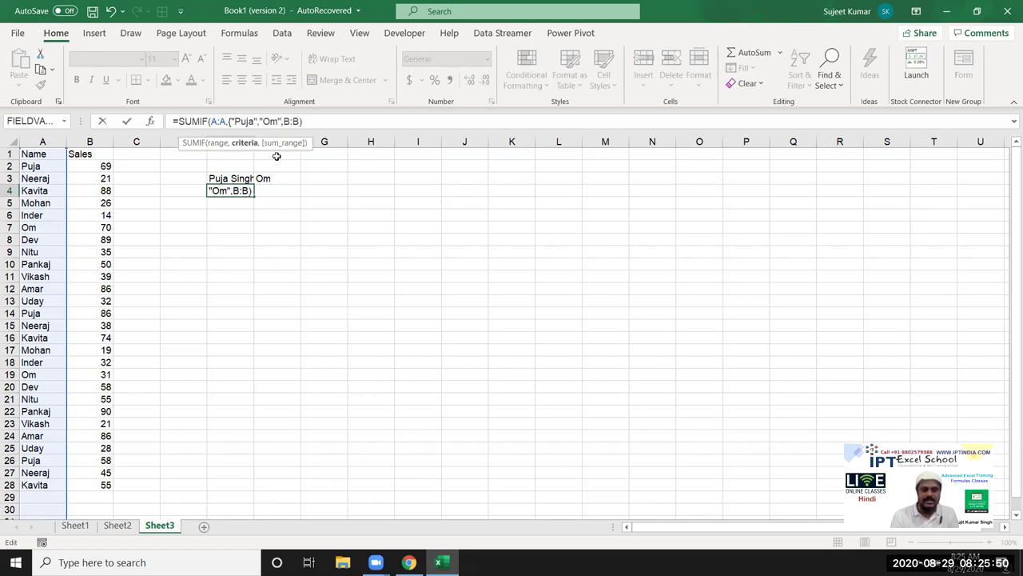
pyautogui.write('}')
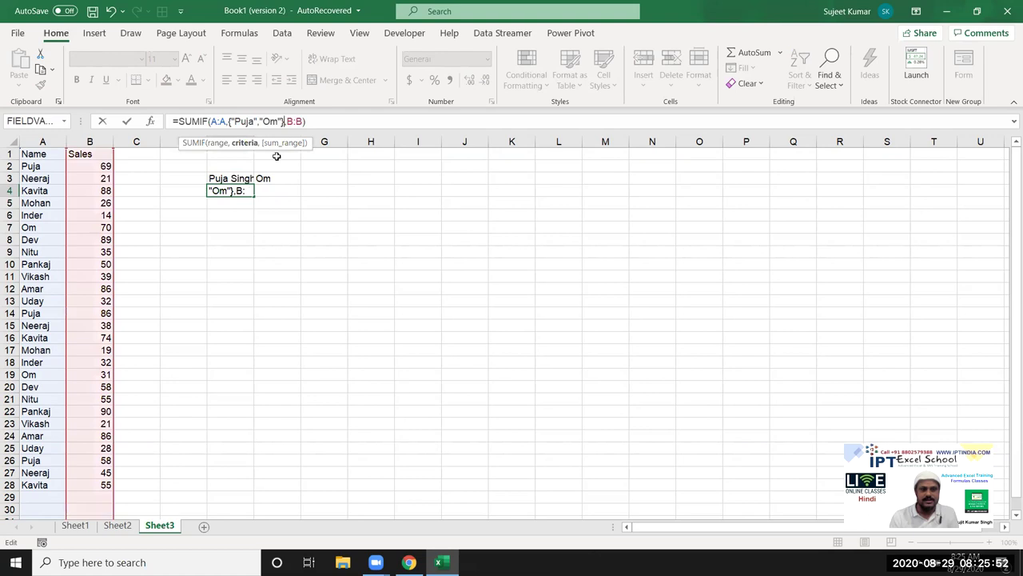
pyautogui.press('Return')
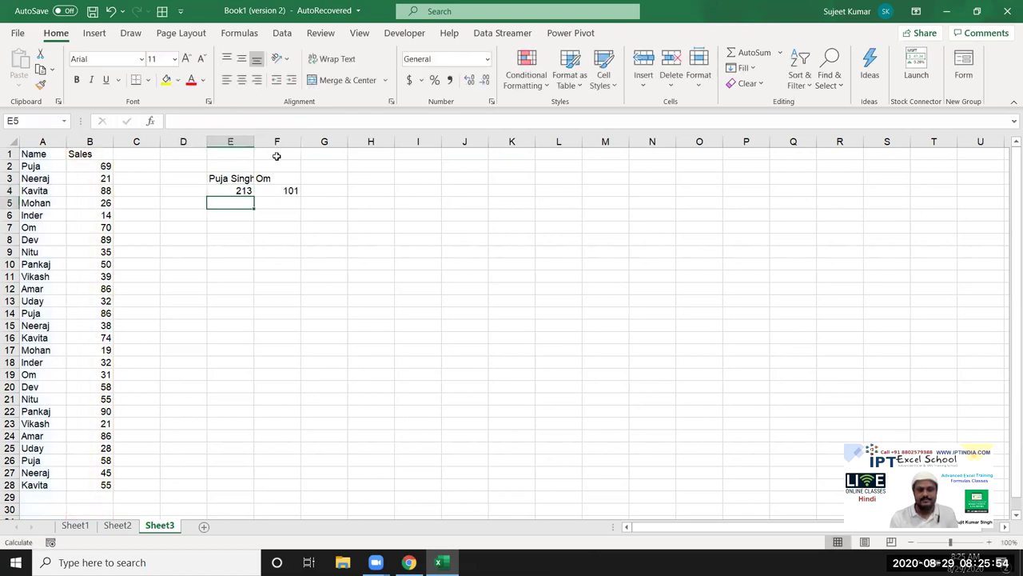
pyautogui.press('Up')
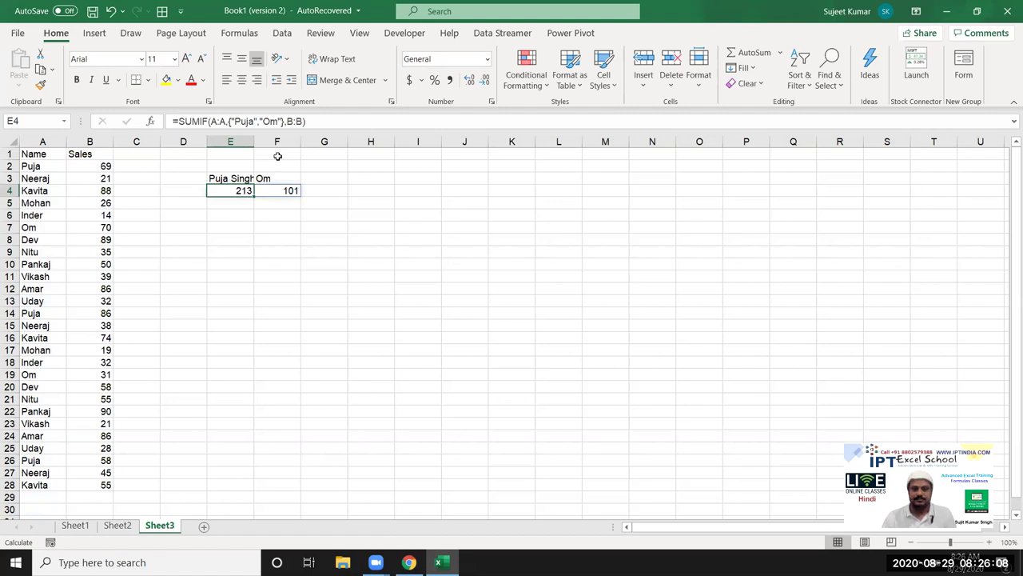
# Step: Check the 101 and 213 results, review Sheet2's split-letter row B5:I5, then go to Sheet1
pyautogui.click(271, 191)
pyautogui.click(240, 192)
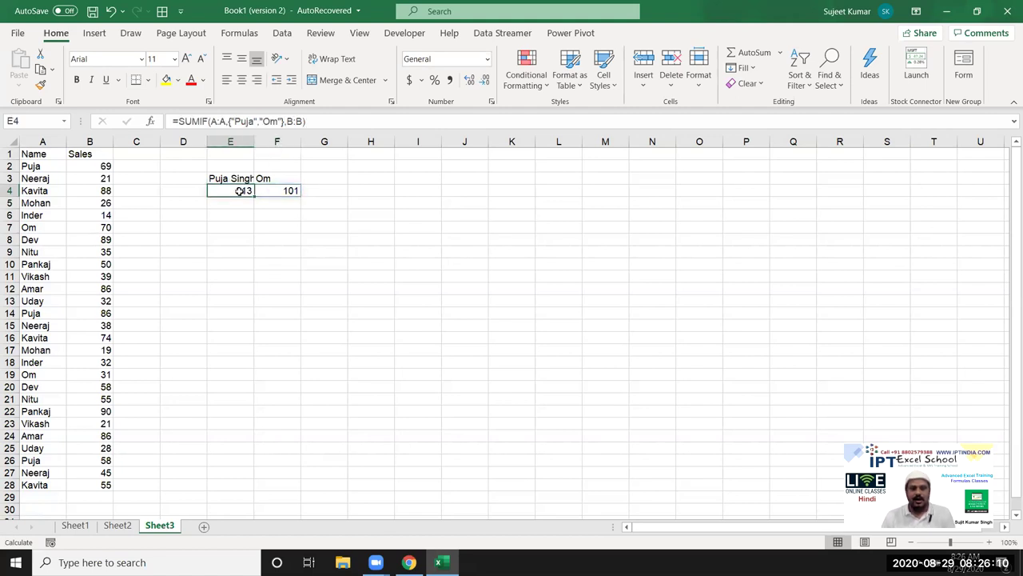
pyautogui.click(81, 526)
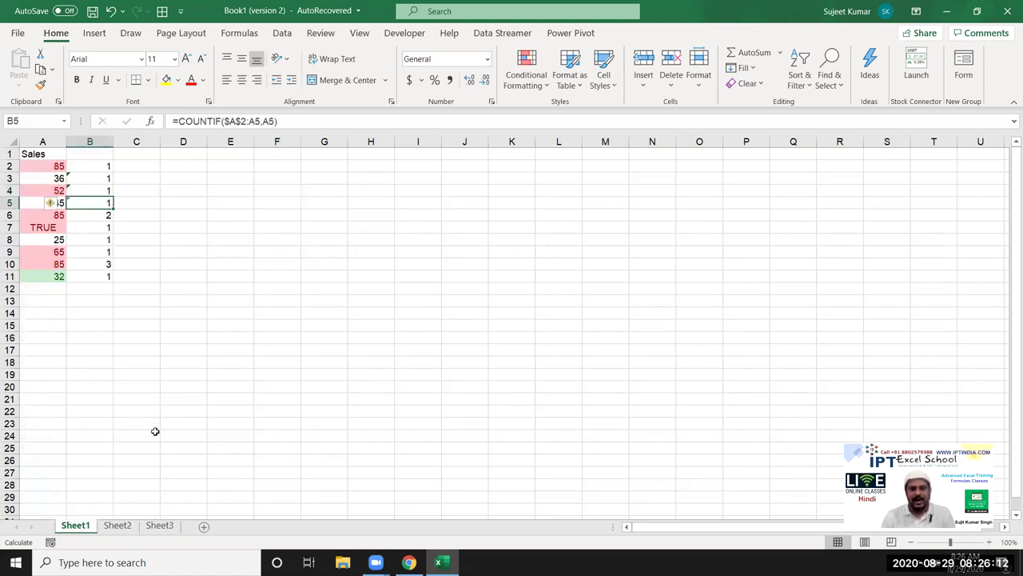
pyautogui.click(112, 529)
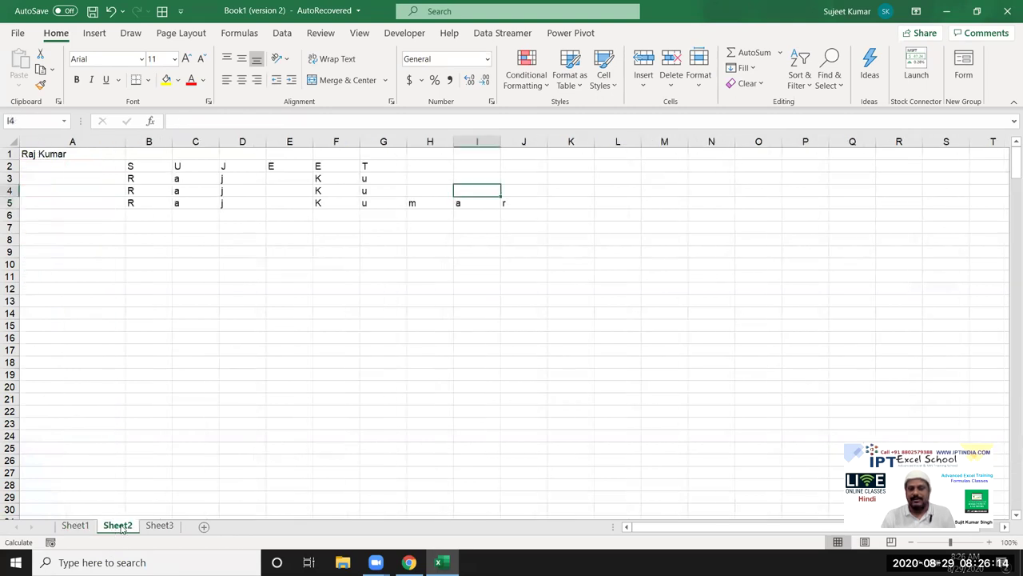
pyautogui.moveTo(131, 192)
pyautogui.mouseDown()
pyautogui.moveTo(430, 190)
pyautogui.moveTo(471, 202)
pyautogui.mouseUp()
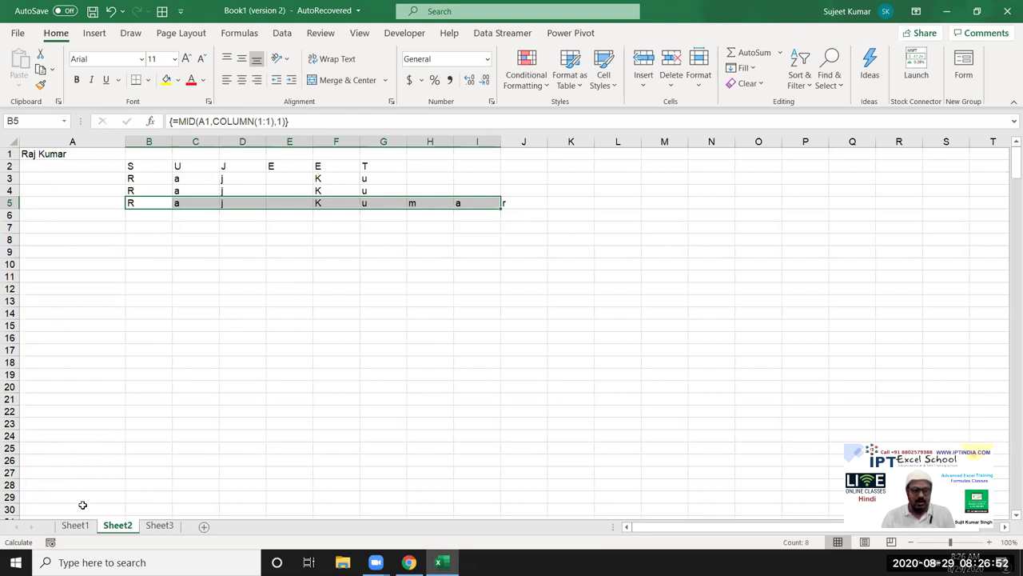
pyautogui.click(80, 530)
# Step: Enter 52, 96, 36, 45 and 25 across E8:I8 on Sheet1
pyautogui.click(240, 239)
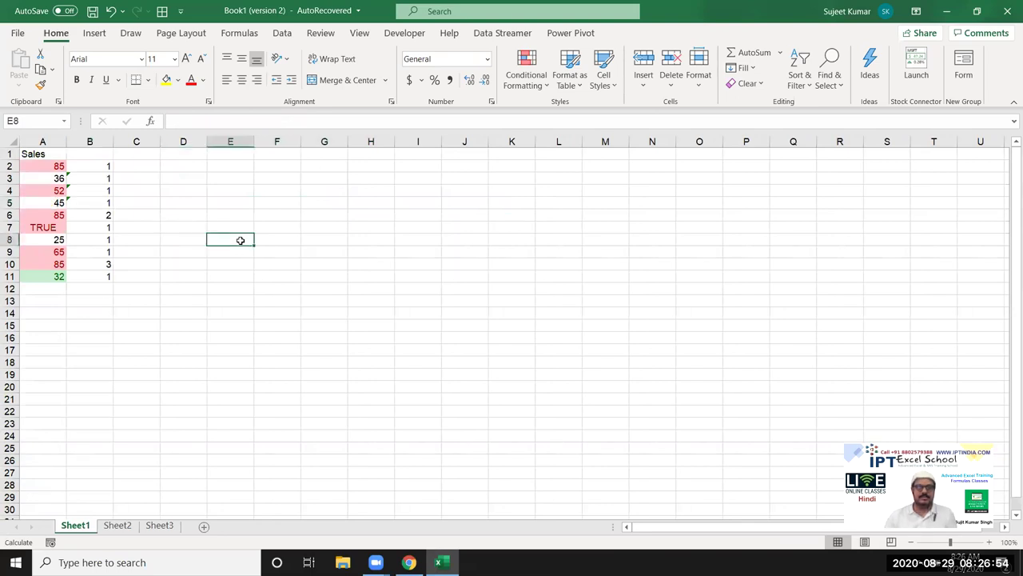
pyautogui.write('5')
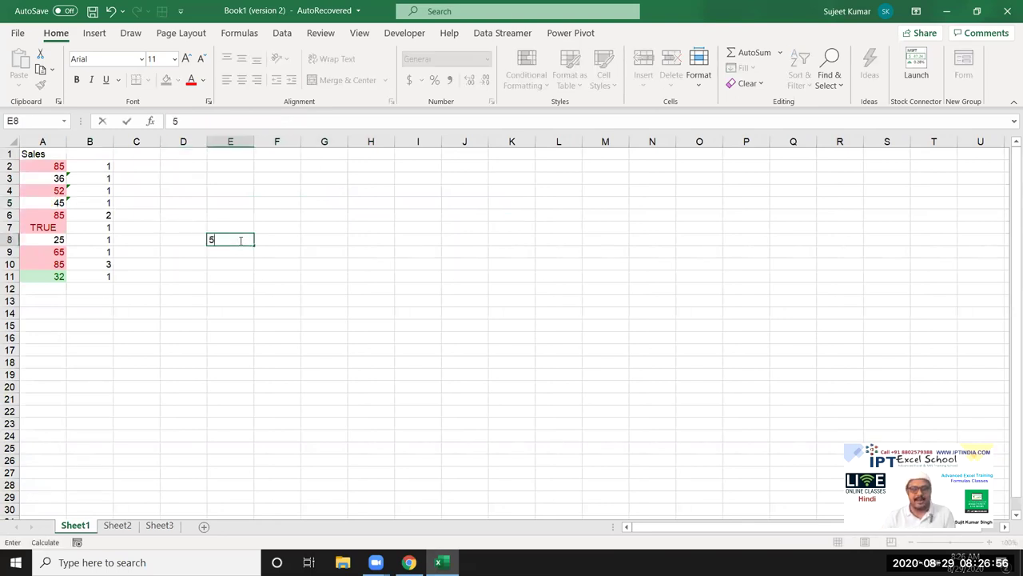
pyautogui.write('2')
pyautogui.press('Tab')
pyautogui.write('96')
pyautogui.press('Tab')
pyautogui.write('36')
pyautogui.press('Tab')
pyautogui.write('45')
pyautogui.press('Tab')
pyautogui.press('Tab')
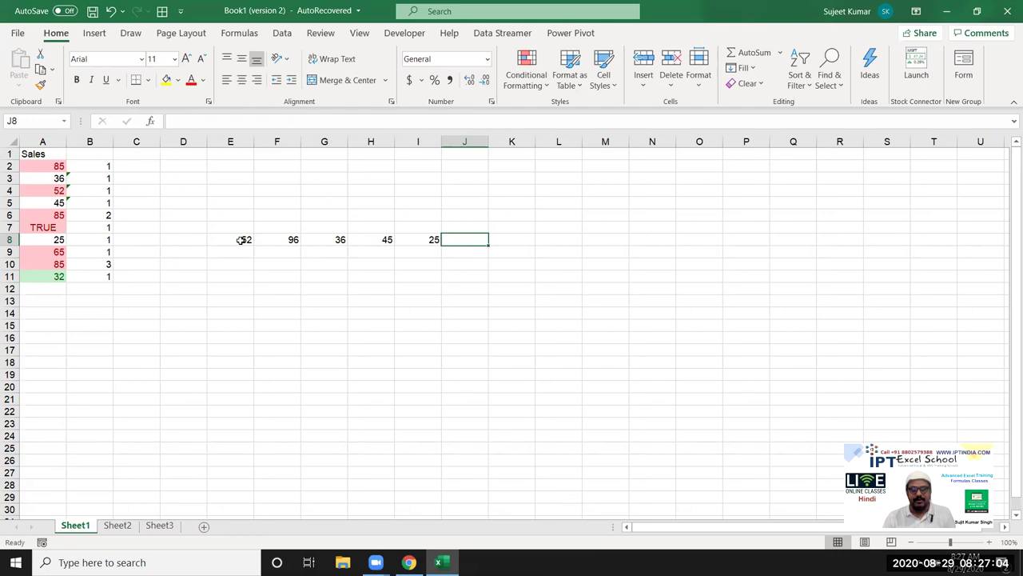
pyautogui.press('Left')
pyautogui.press('Left')
pyautogui.press('Left')
pyautogui.press('Left')
pyautogui.press('Down')
pyautogui.press('Right')
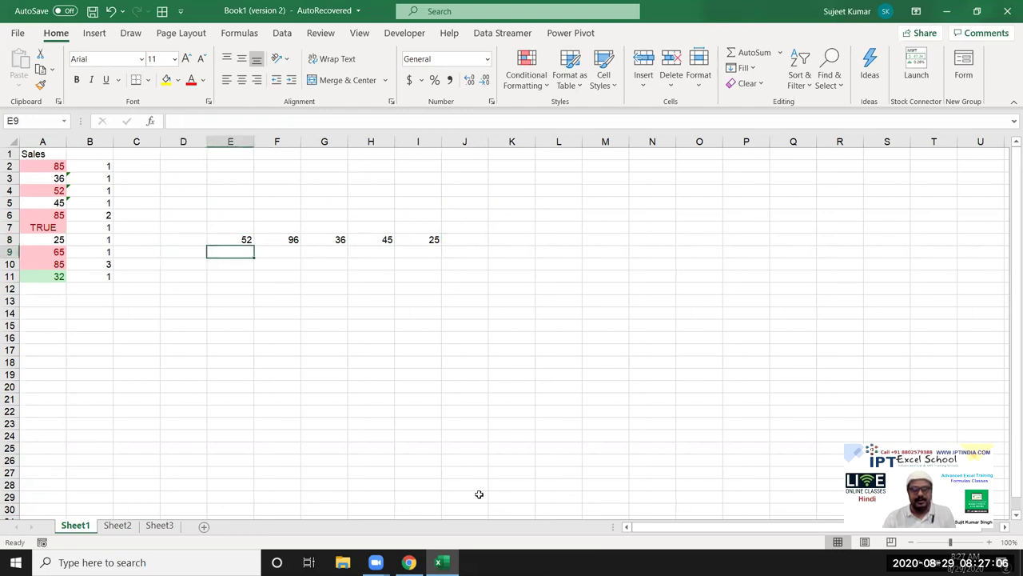
# Step: Enter =E8*10% in E9 and copy it across row 9 to I9
pyautogui.write('=')
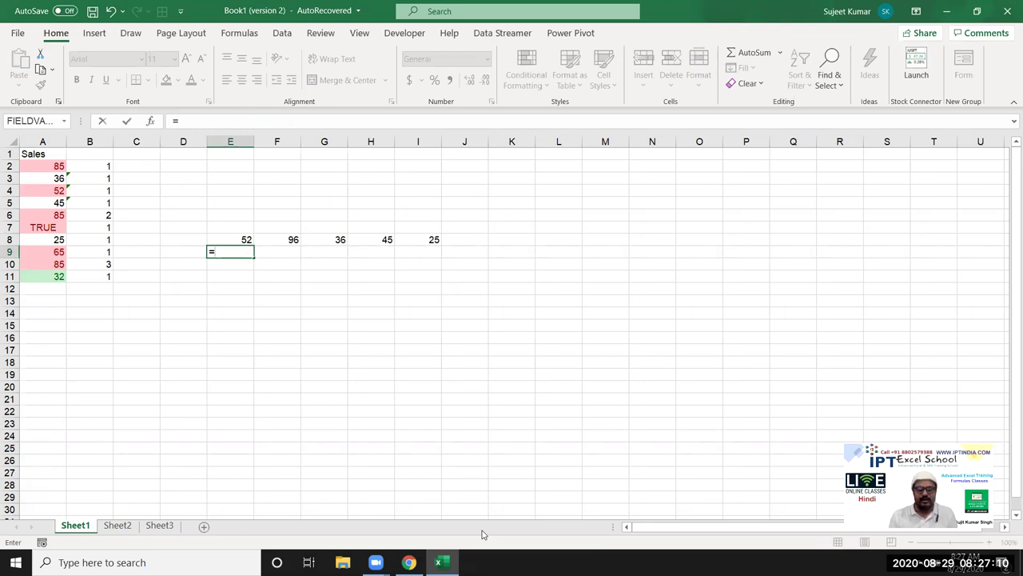
pyautogui.press('Escape')
pyautogui.write('=')
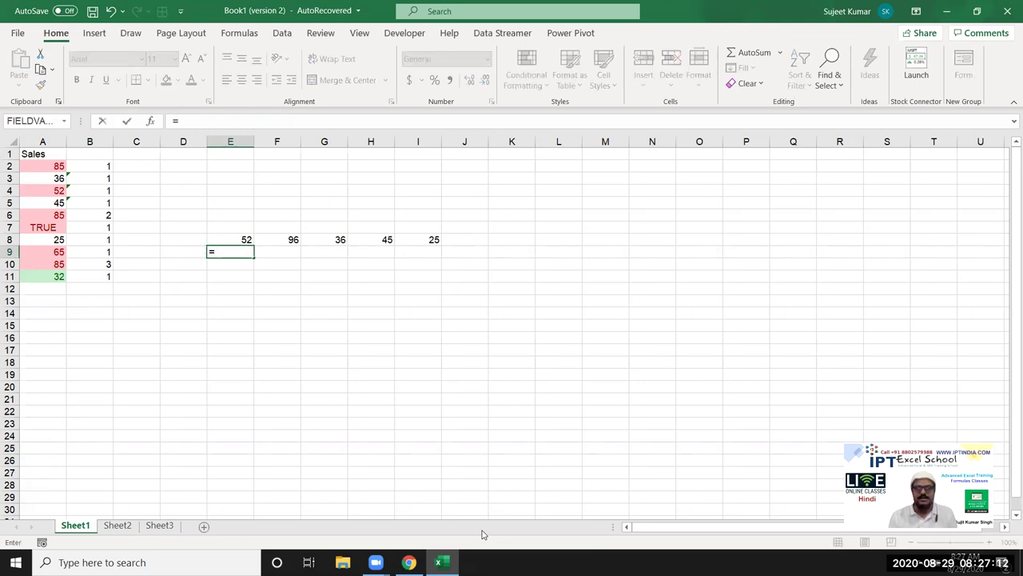
pyautogui.press('Up')
pyautogui.write('*10%')
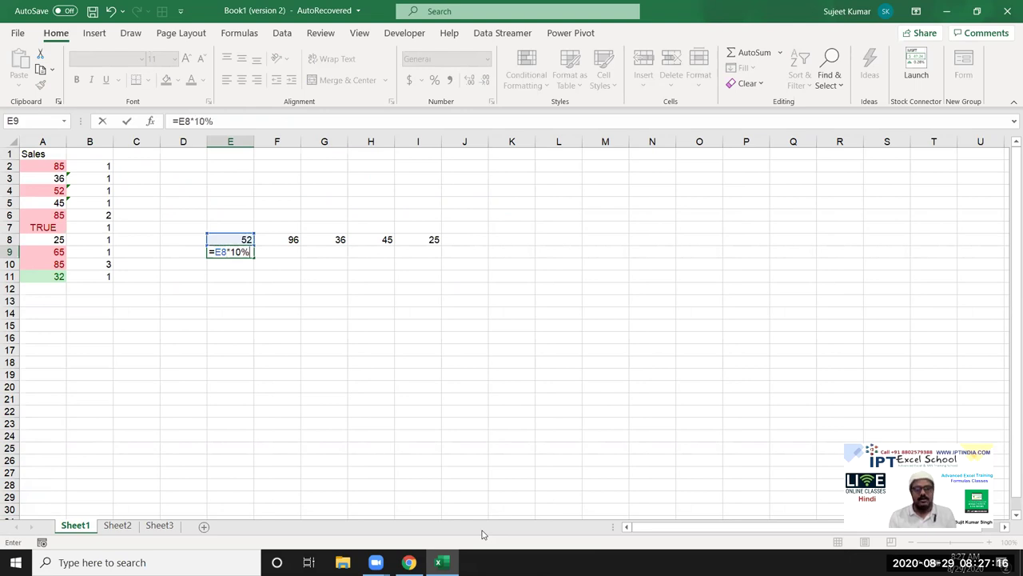
pyautogui.press('Return')
pyautogui.press('Up')
pyautogui.hotkey('shift', 'Right')
pyautogui.hotkey('shift', 'Right')
pyautogui.hotkey('shift', 'Right')
pyautogui.hotkey('shift', 'Right')
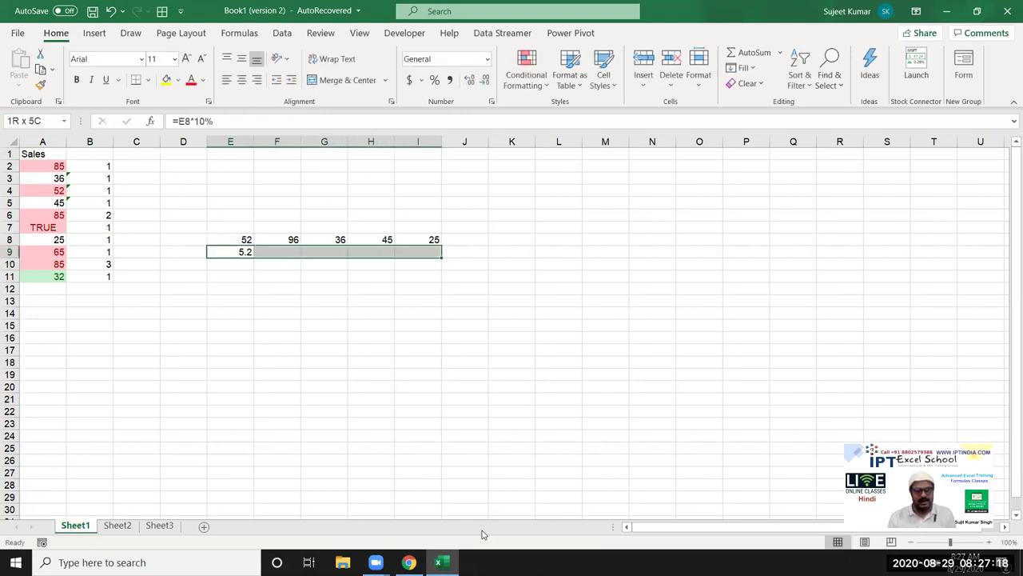
pyautogui.hotkey('ctrl', 'r')
pyautogui.hotkey('ctrl', 'Right')
# Step: Total row 9 with AutoSum in J9 (25.4), then clear the row 9 calculations
pyautogui.press('Right')
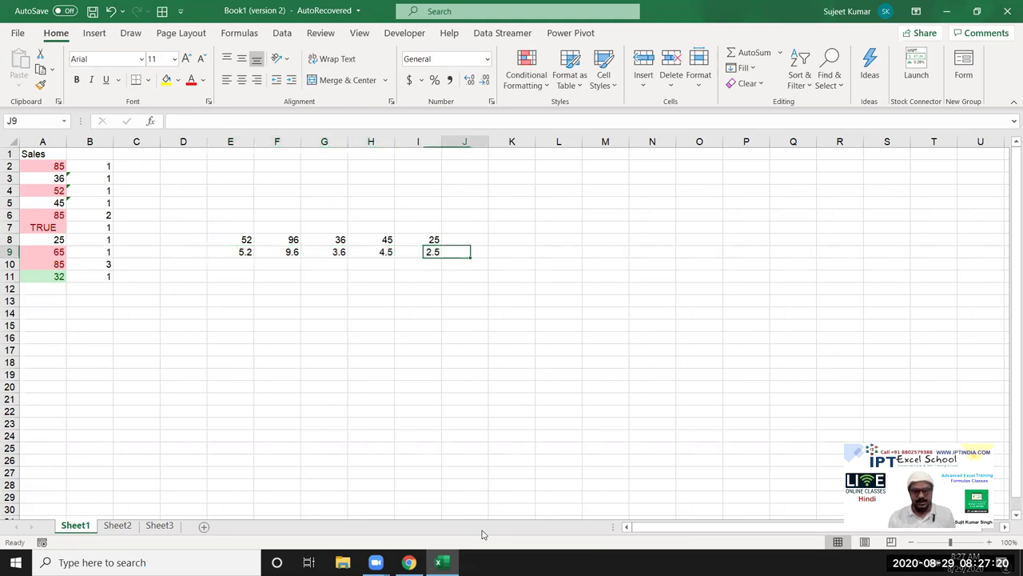
pyautogui.hotkey('alt', '=')
pyautogui.press('Return')
pyautogui.press('Up')
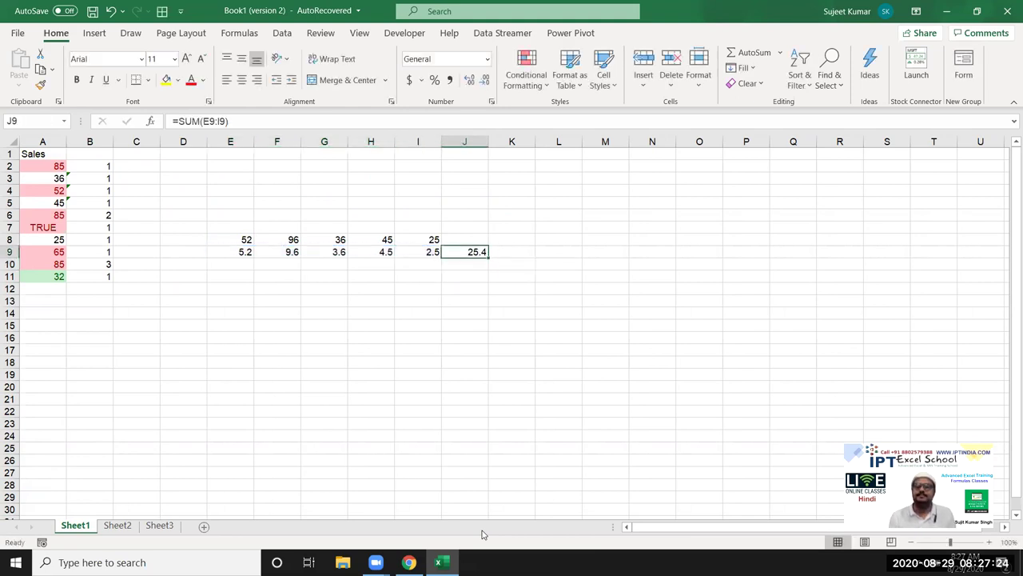
pyautogui.hotkey('ctrl', 'shift', 'Left')
pyautogui.press('Delete')
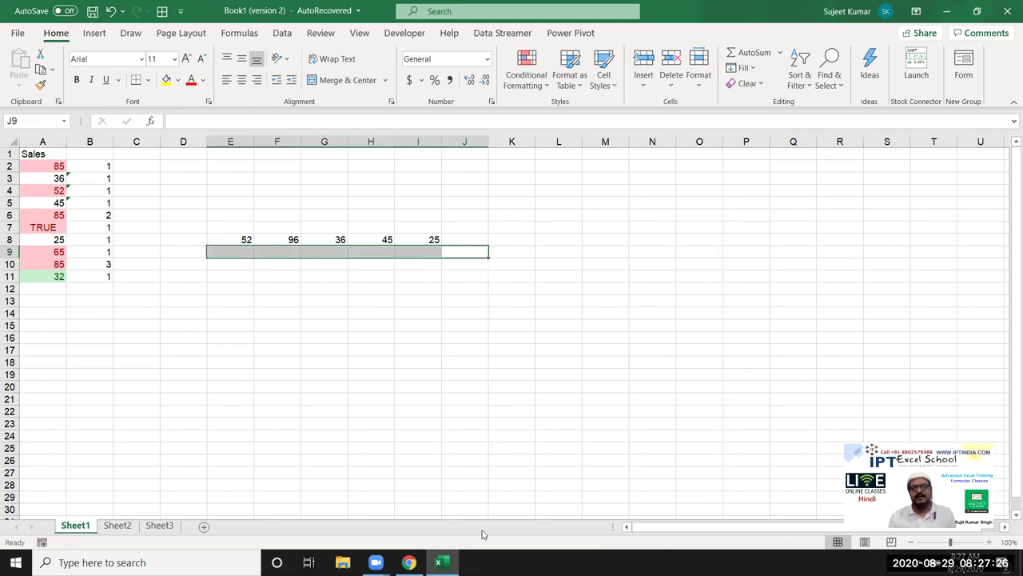
pyautogui.press('Up')
pyautogui.write('=su')
pyautogui.press('Tab')
pyautogui.press('Left')
pyautogui.hotkey('shift', 'Left')
pyautogui.hotkey('shift', 'Left')
pyautogui.hotkey('shift', 'Left')
pyautogui.hotkey('shift', 'Left')
pyautogui.write('*10')
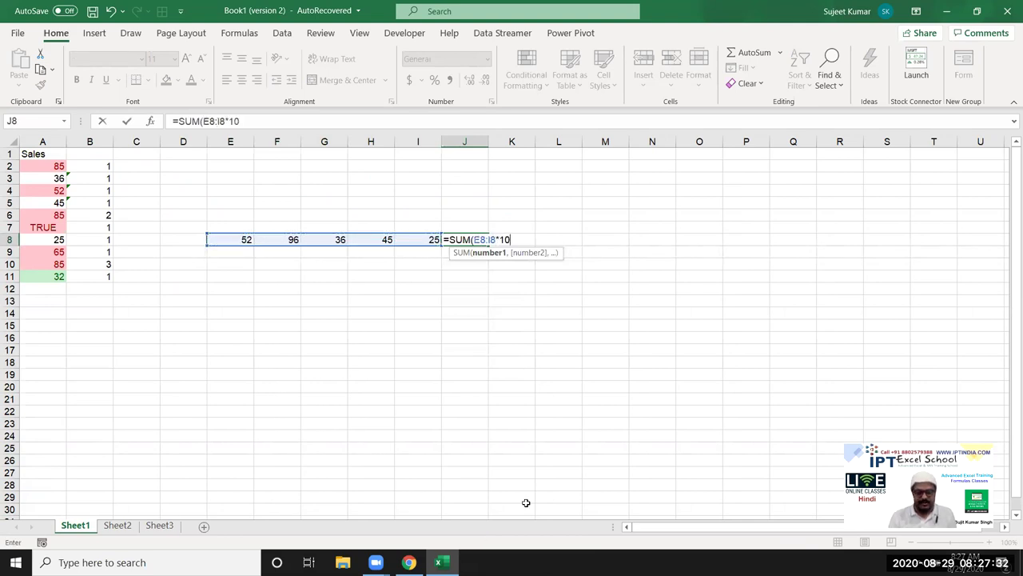
pyautogui.write('%)')
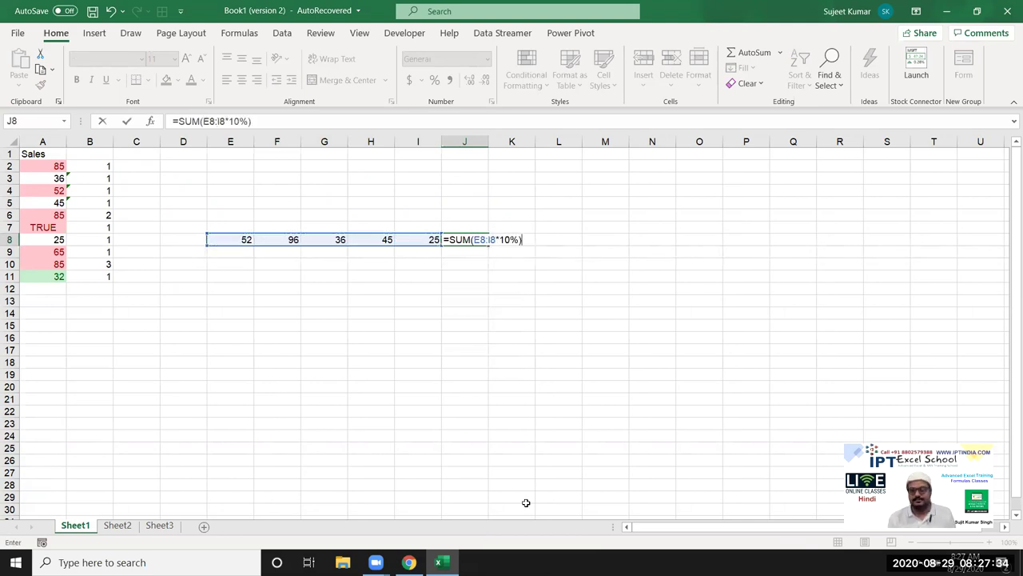
pyautogui.hotkey('ctrl', 'Return')
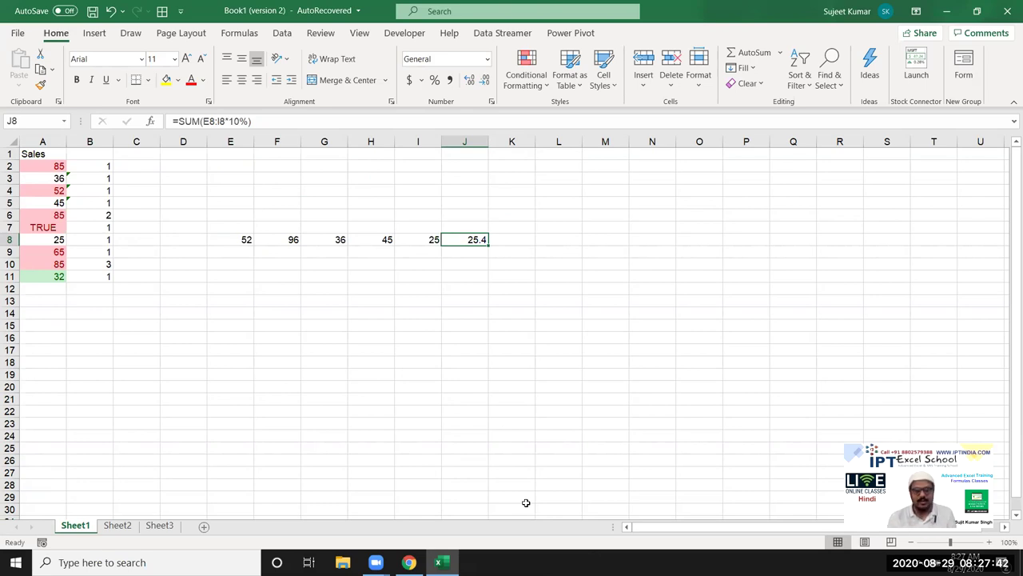
pyautogui.press('Delete')
pyautogui.press('Left')
pyautogui.press('Left')
pyautogui.press('Left')
pyautogui.press('Left')
pyautogui.press('Left')
pyautogui.press('Down')
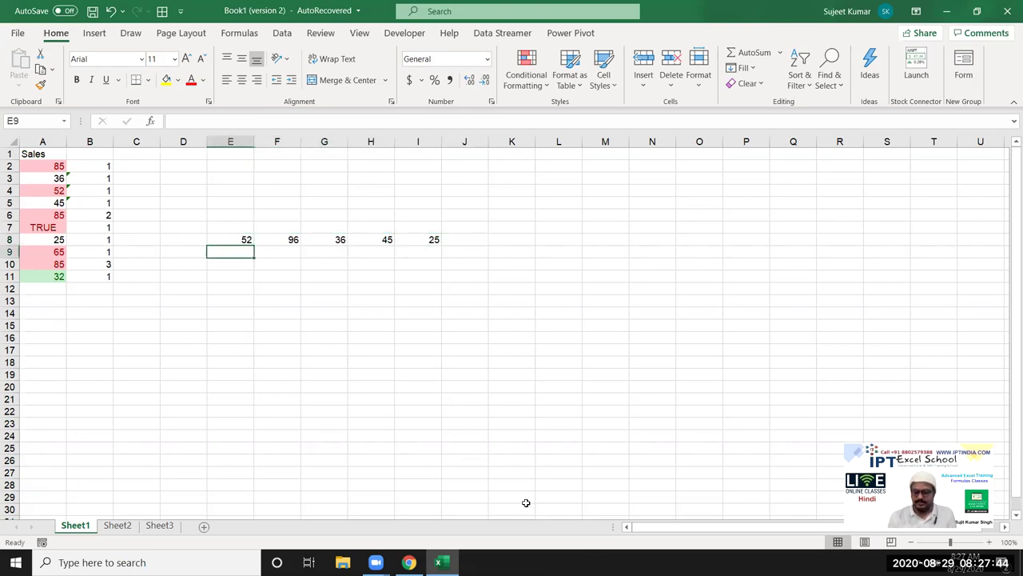
# Step: Fill E9:I9 with each row-8 value multiplied by 10%
pyautogui.write('=')
pyautogui.press('Up')
pyautogui.write('*10%')
pyautogui.press('Return')
pyautogui.press('Up')
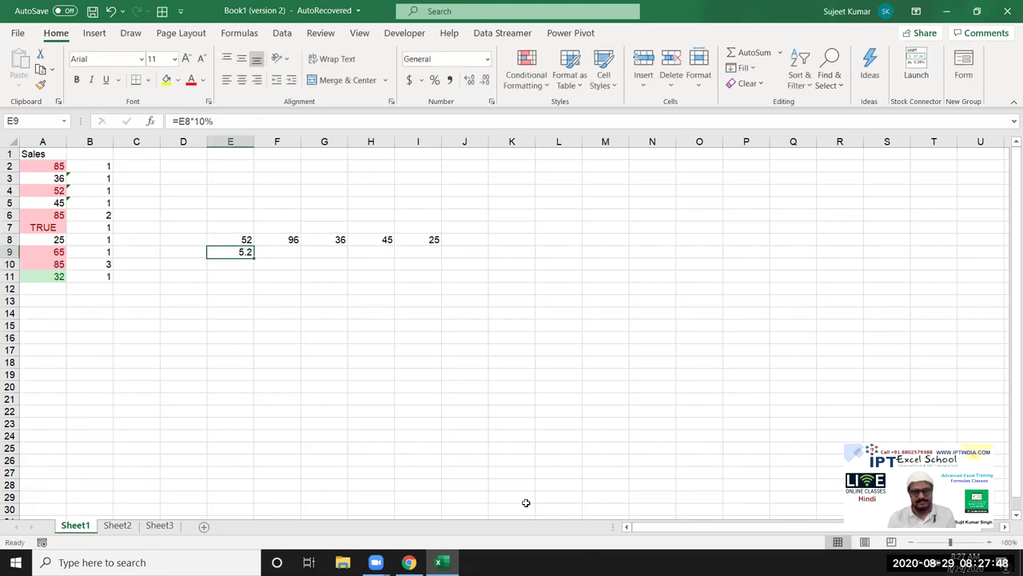
pyautogui.hotkey('shift', 'Right')
pyautogui.hotkey('shift', 'Right')
pyautogui.hotkey('shift', 'Right')
pyautogui.hotkey('shift', 'Right')
pyautogui.hotkey('ctrl', 'r')
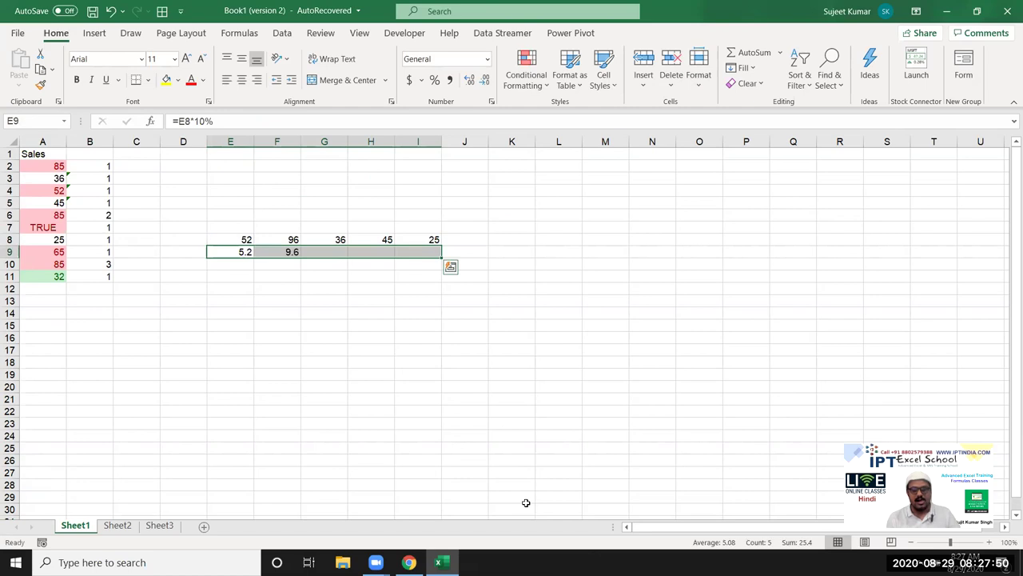
# Step: Fill E10:I10 with each row-9 value plus 20, giving 25.2 to 22.5
pyautogui.press('Down')
pyautogui.write('=')
pyautogui.press('Up')
pyautogui.write('+2')
pyautogui.press('Return')
pyautogui.press('Up')
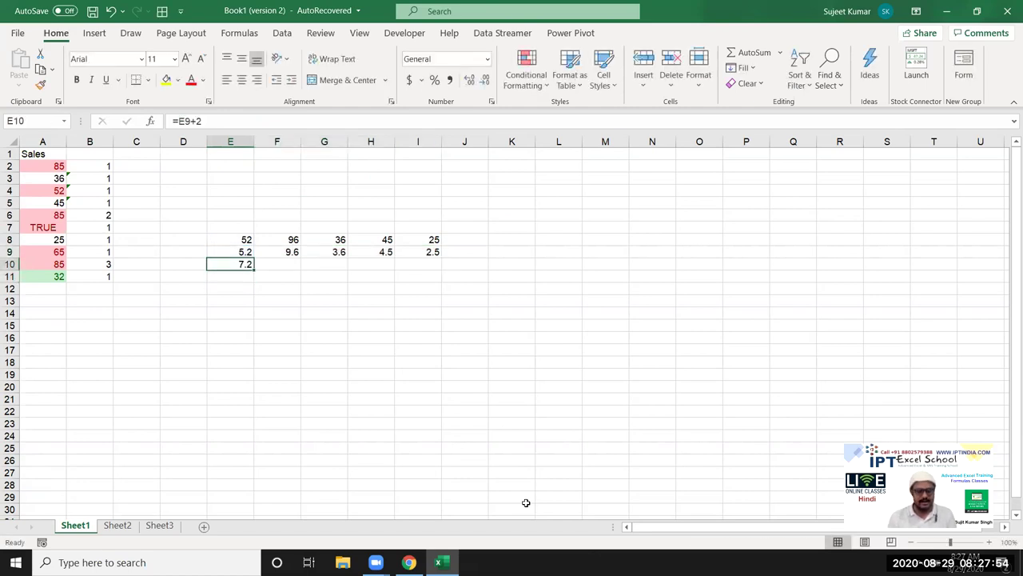
pyautogui.press('F2')
pyautogui.write('0')
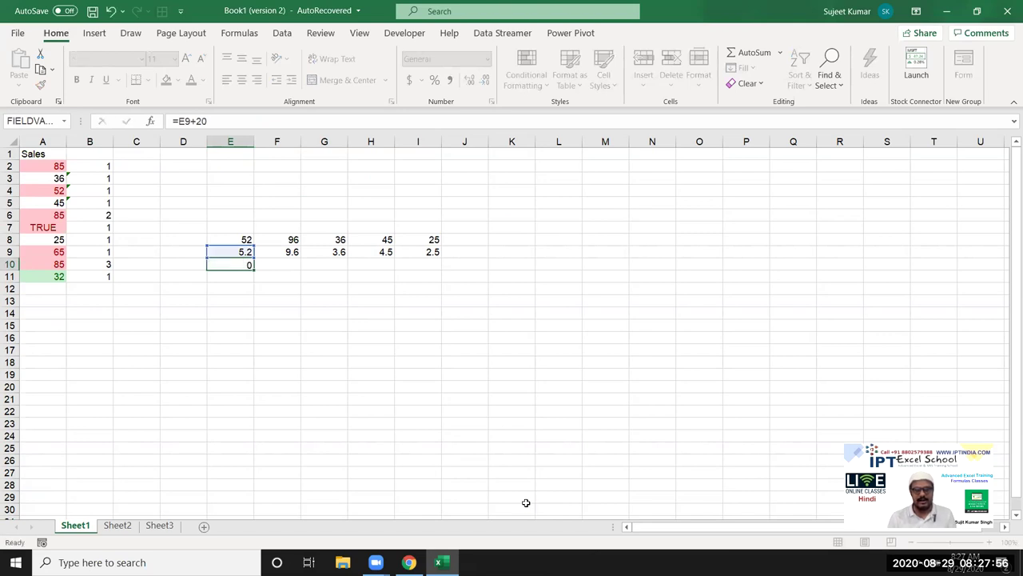
pyautogui.press('Return')
pyautogui.press('Up')
pyautogui.hotkey('shift', 'Right')
pyautogui.hotkey('shift', 'Right')
pyautogui.hotkey('shift', 'Right')
pyautogui.hotkey('shift', 'Right')
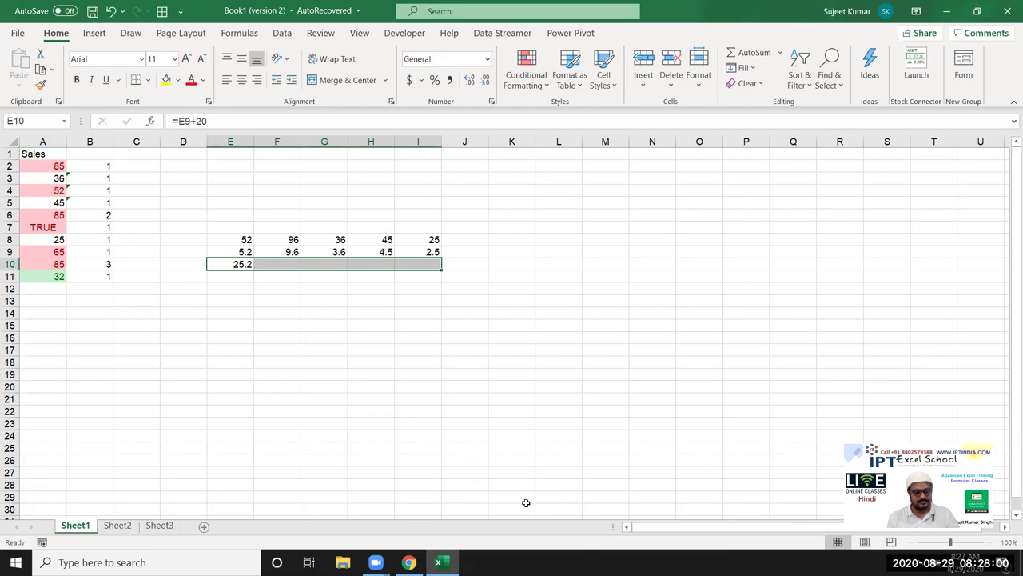
pyautogui.hotkey('ctrl', 'r')
# Step: Fill E11:I11 with =E10*6 results, 151.2 through 135
pyautogui.press('Down')
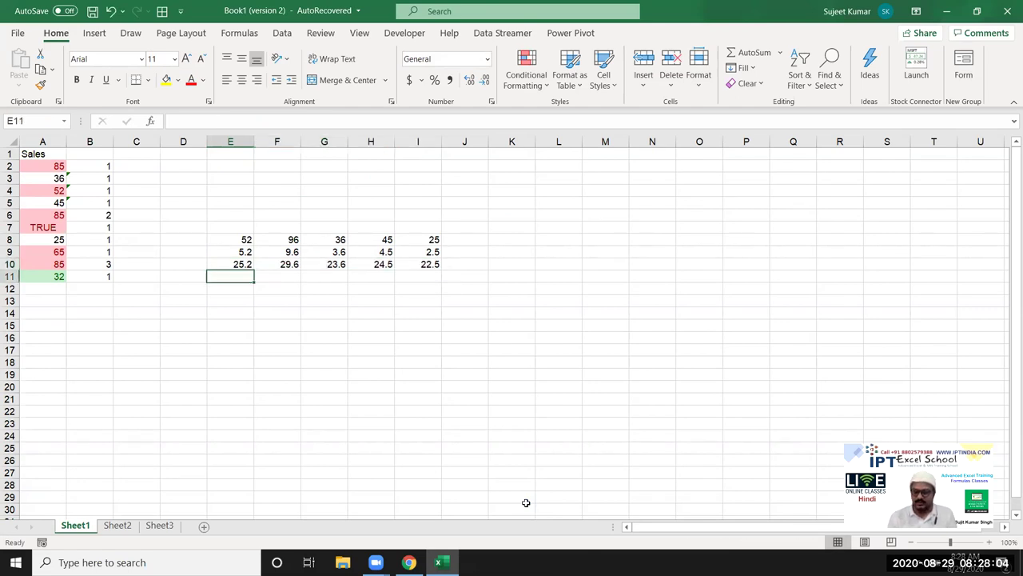
pyautogui.write('=')
pyautogui.press('Up')
pyautogui.write('*')
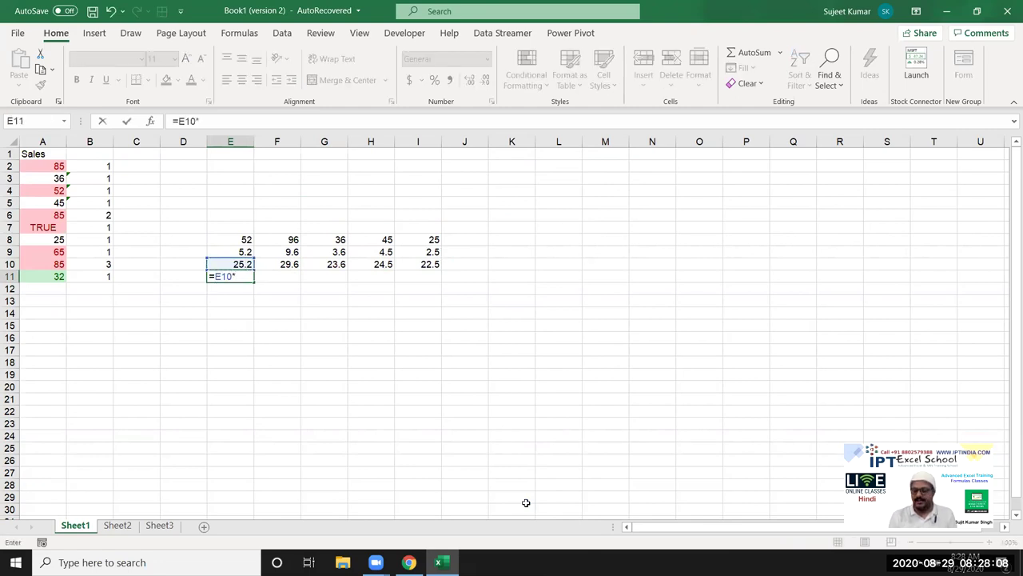
pyautogui.write('6')
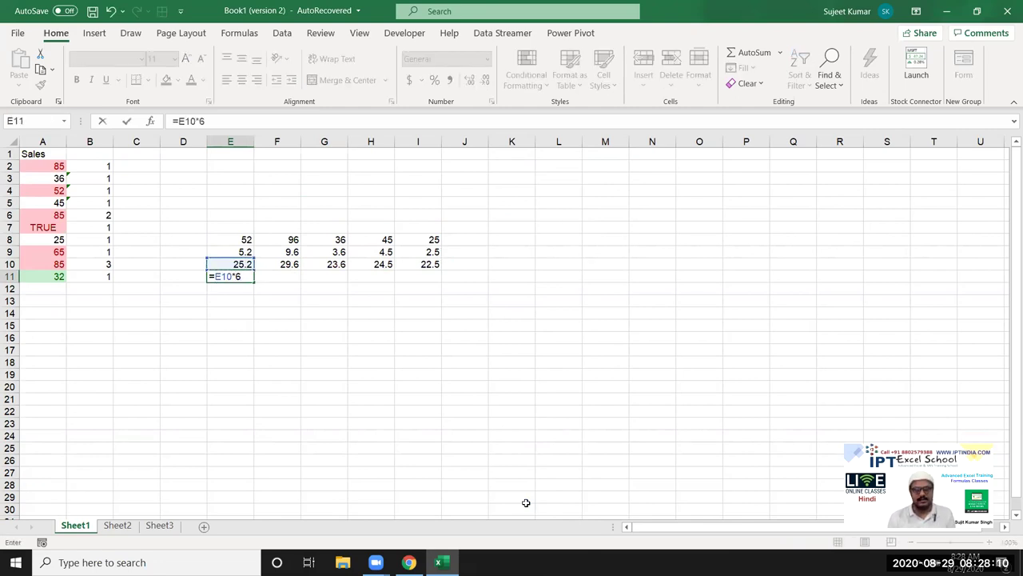
pyautogui.hotkey('ctrl', 'Return')
pyautogui.hotkey('shift', 'Right')
pyautogui.hotkey('shift', 'Right')
pyautogui.hotkey('shift', 'Right')
pyautogui.hotkey('shift', 'Right')
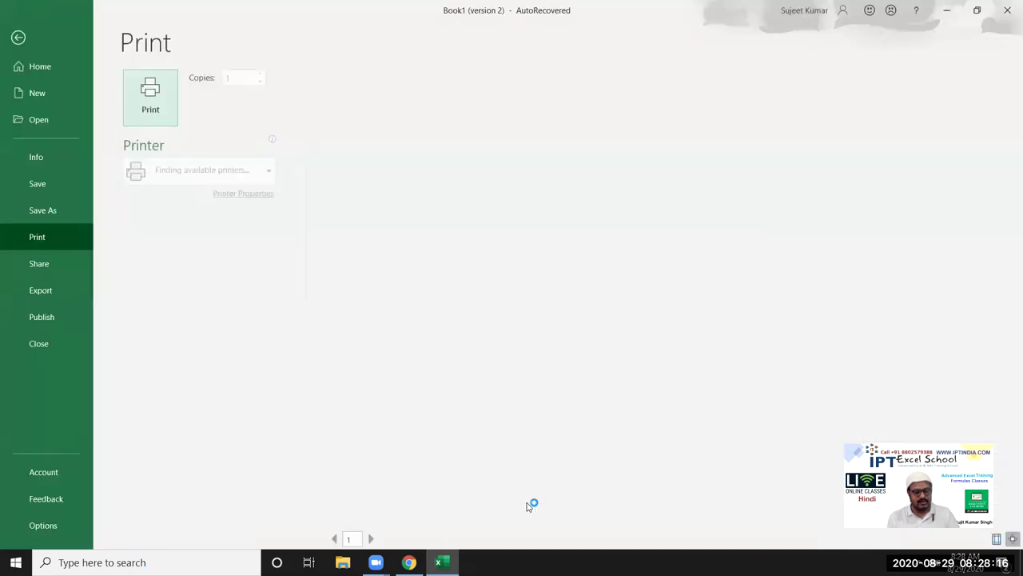
pyautogui.press('Escape')
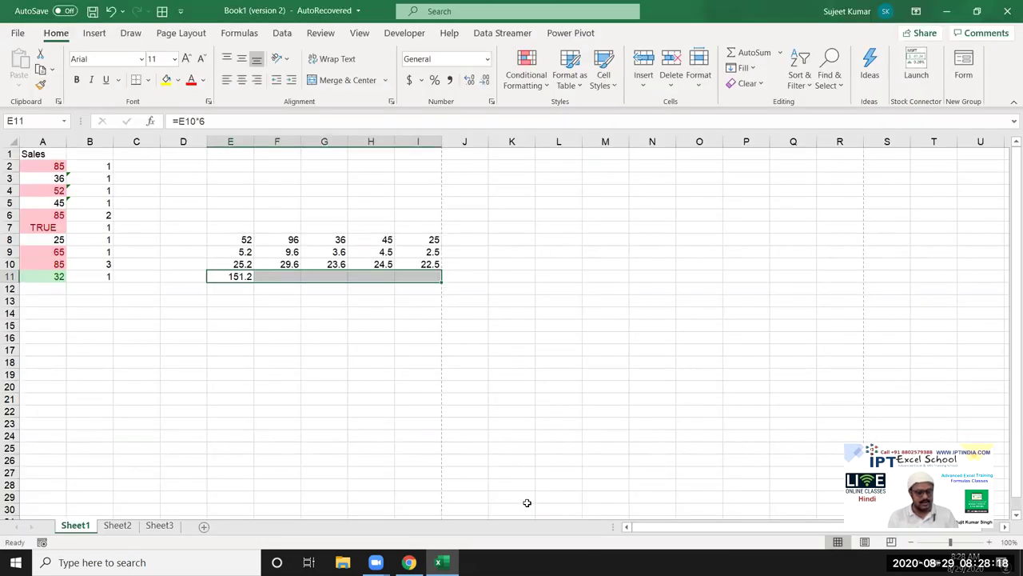
pyautogui.hotkey('ctrl', 'r')
pyautogui.press('Down')
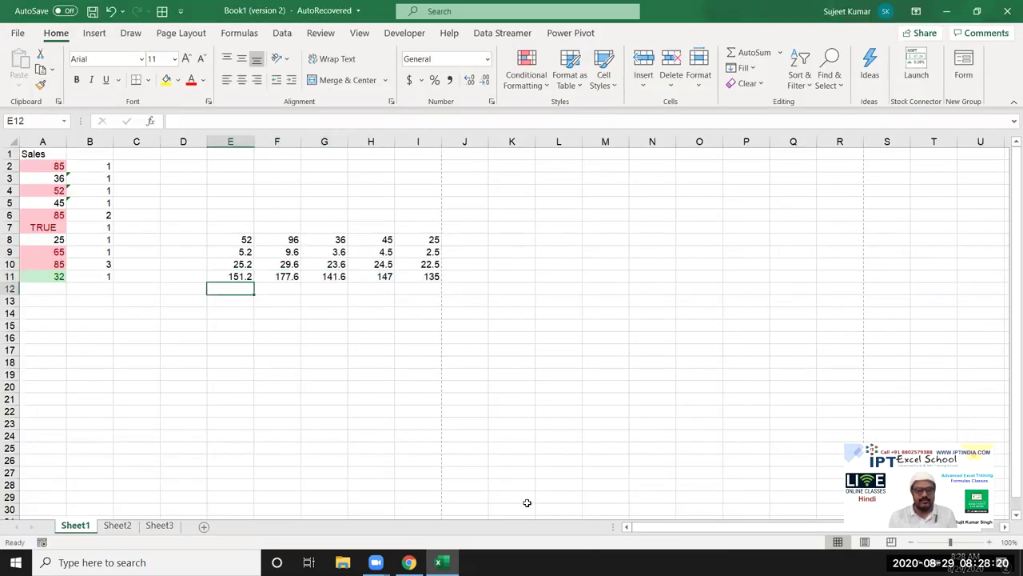
# Step: Fill E12:I12 with each row-11 value halved by =E11/2, giving 75.6 to 67.5
pyautogui.write('=')
pyautogui.press('Up')
pyautogui.write('/2')
pyautogui.press('Return')
pyautogui.press('Up')
pyautogui.hotkey('shift', 'Right')
pyautogui.hotkey('shift', 'Right')
pyautogui.hotkey('shift', 'Right')
pyautogui.hotkey('shift', 'Right')
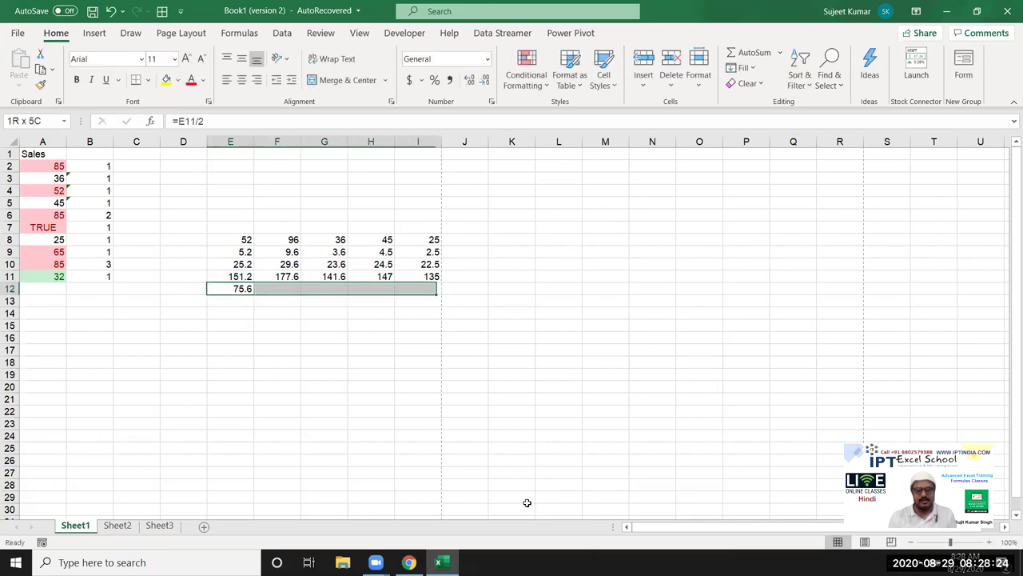
pyautogui.hotkey('ctrl', 'r')
# Step: AutoSum row 12 in J12 to get 376.2
pyautogui.press('Right')
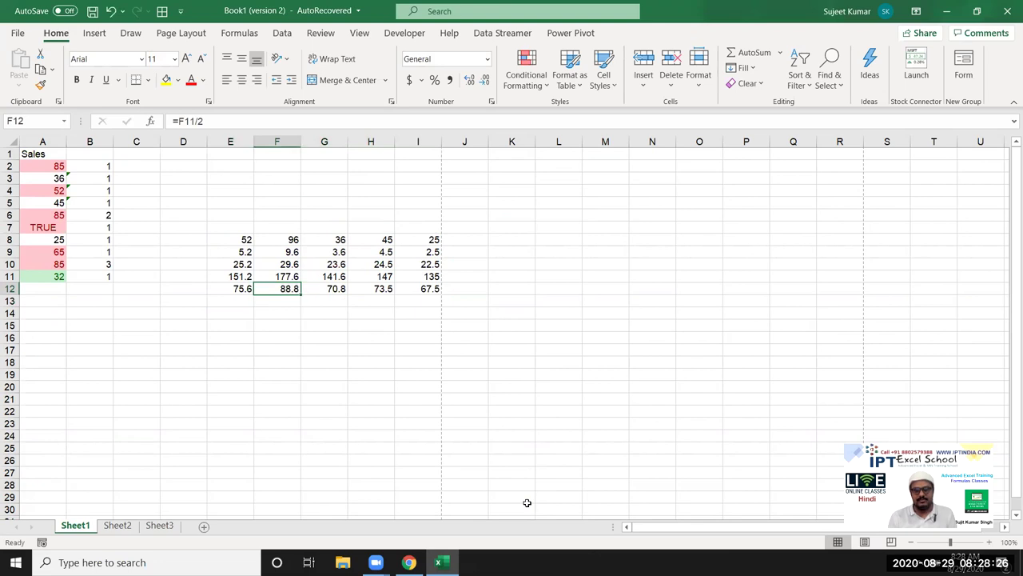
pyautogui.press('Right')
pyautogui.press('Right')
pyautogui.press('Right')
pyautogui.press('Right')
pyautogui.hotkey('alt', '=')
pyautogui.press('Return')
# Step: Review the formulas in I9 through I12 and the J12 total
pyautogui.press('Up')
pyautogui.press('Up')
pyautogui.press('Up')
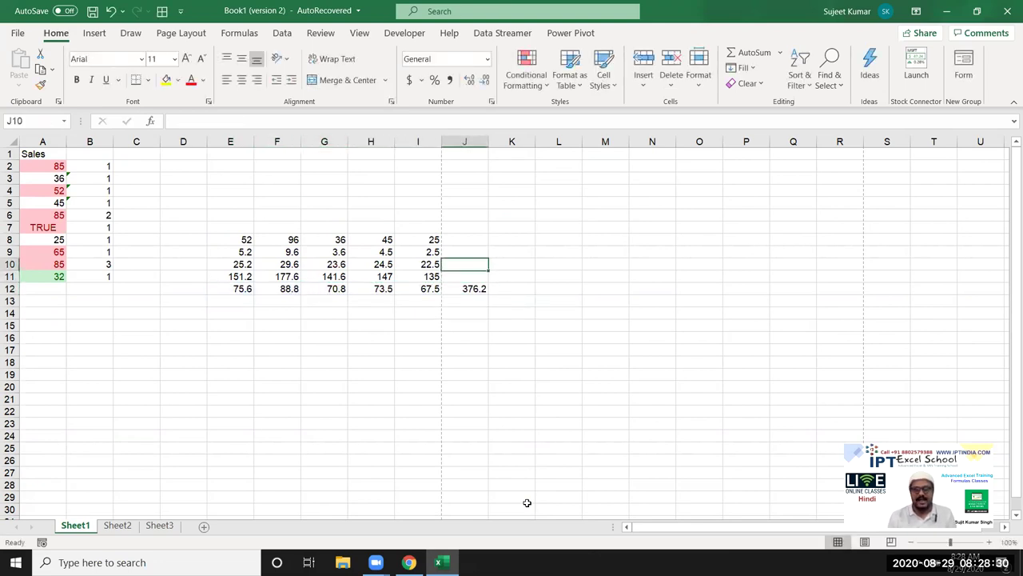
pyautogui.press('Up')
pyautogui.press('Left')
pyautogui.press('Down')
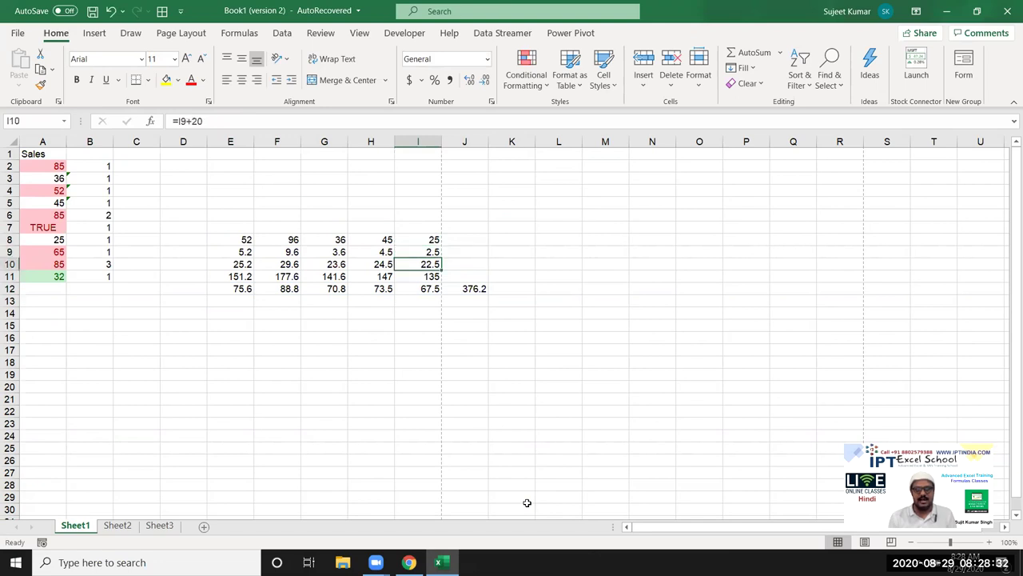
pyautogui.press('Down')
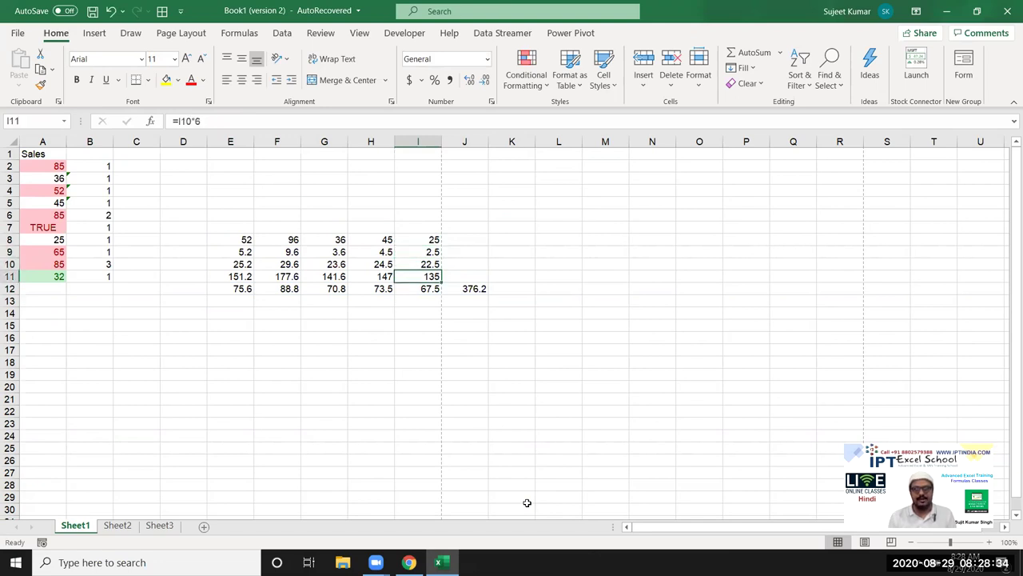
pyautogui.press('Down')
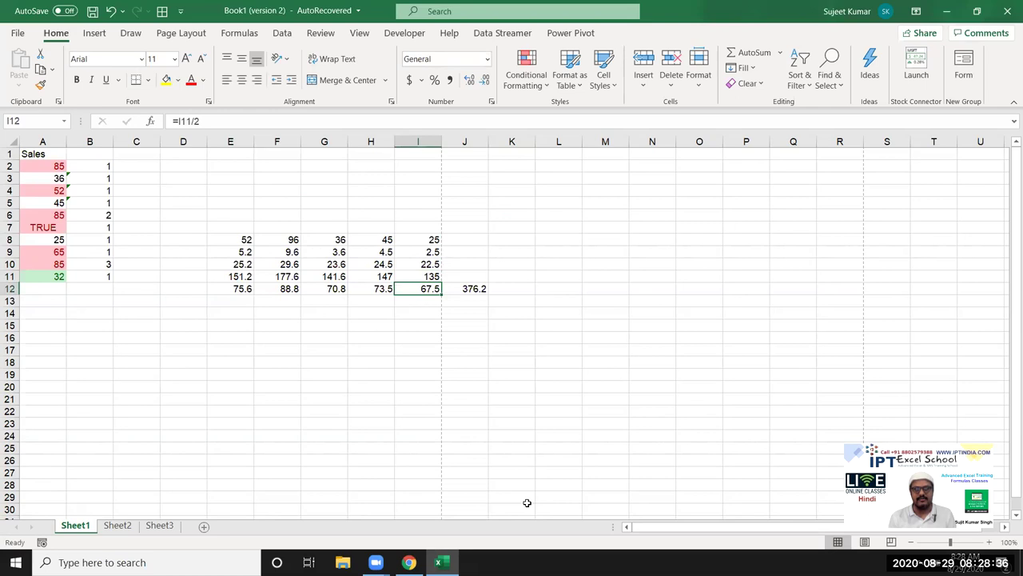
pyautogui.press('Right')
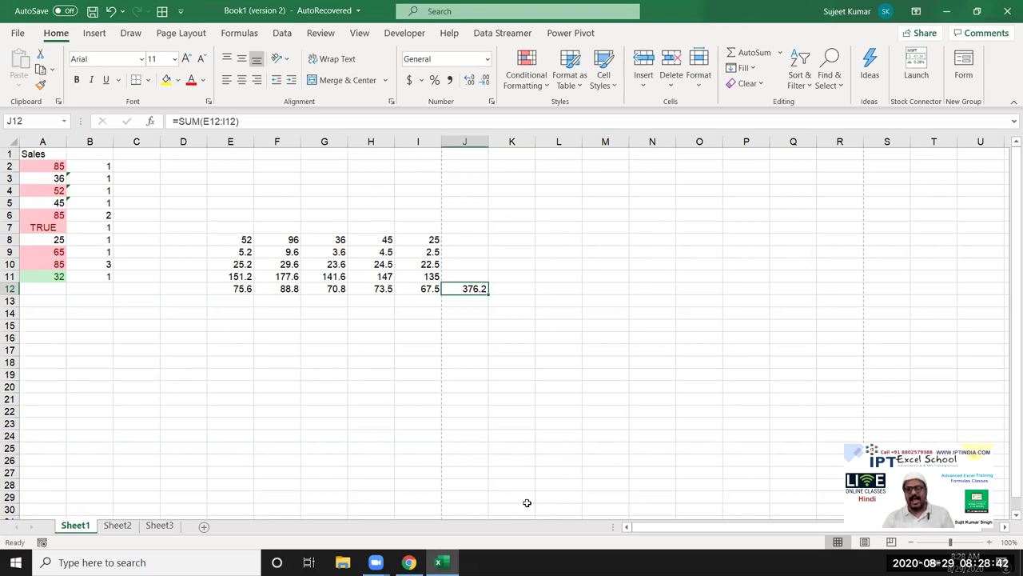
# Step: Enter =SUM(E8:I8*10%+20/2) in J8 as a first attempt
pyautogui.press('Up')
pyautogui.press('Up')
pyautogui.press('Up')
pyautogui.press('Up')
pyautogui.write('=')
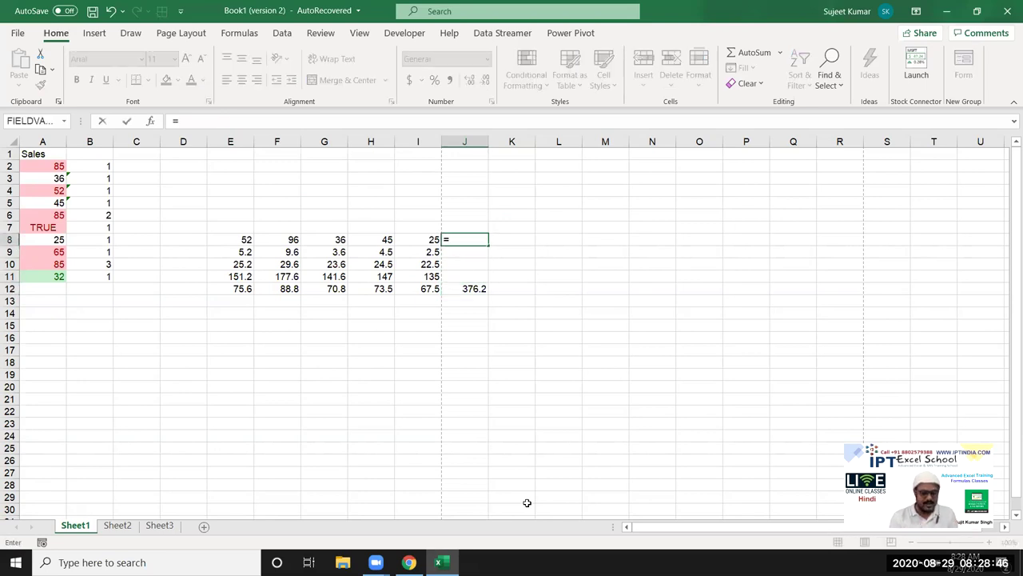
pyautogui.write('sum')
pyautogui.press('Tab')
pyautogui.press('Left')
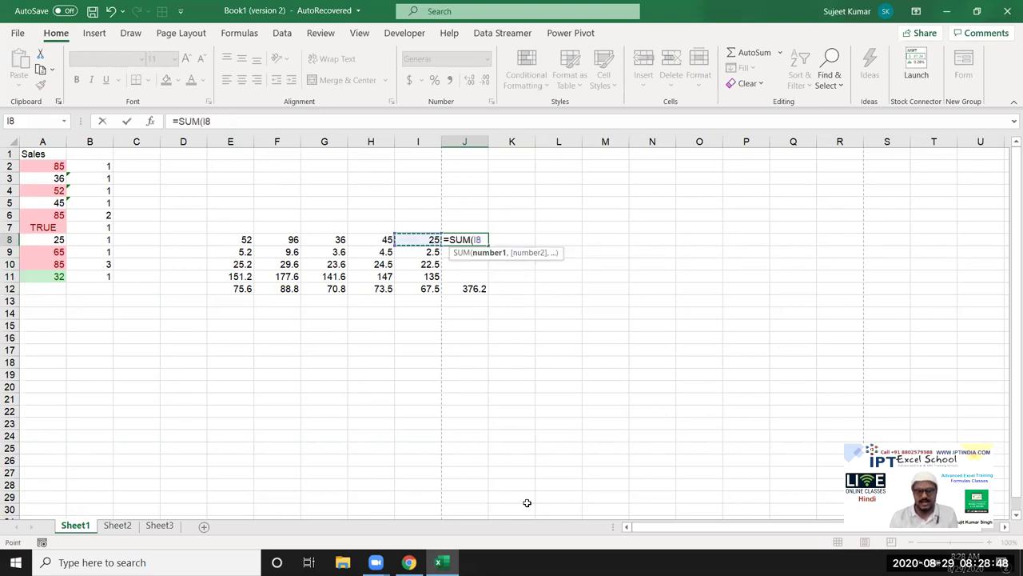
pyautogui.hotkey('shift', 'Left')
pyautogui.hotkey('shift', 'Left')
pyautogui.hotkey('shift', 'Left')
pyautogui.hotkey('shift', 'Left')
pyautogui.write('*10%+20')
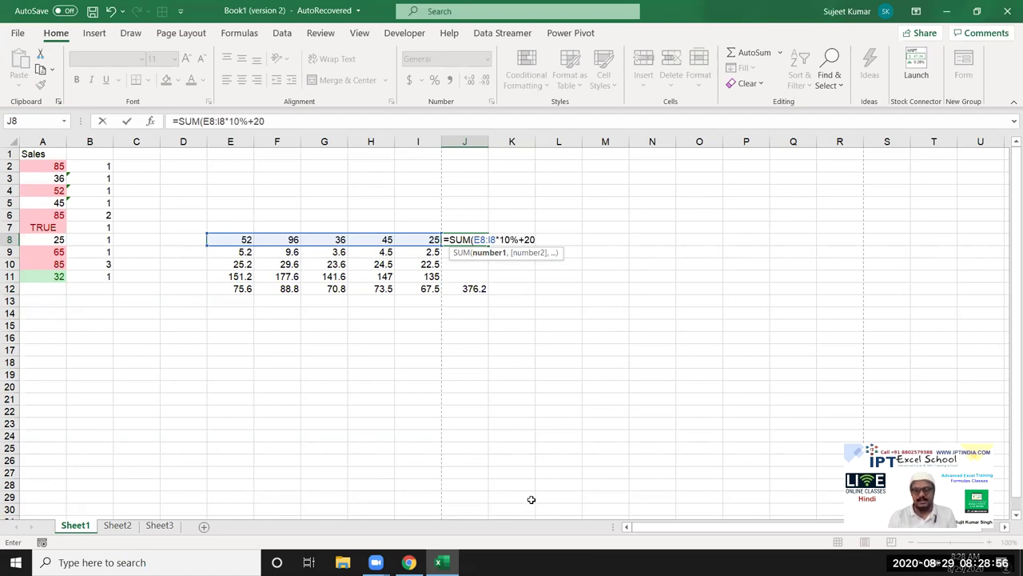
pyautogui.write('/2')
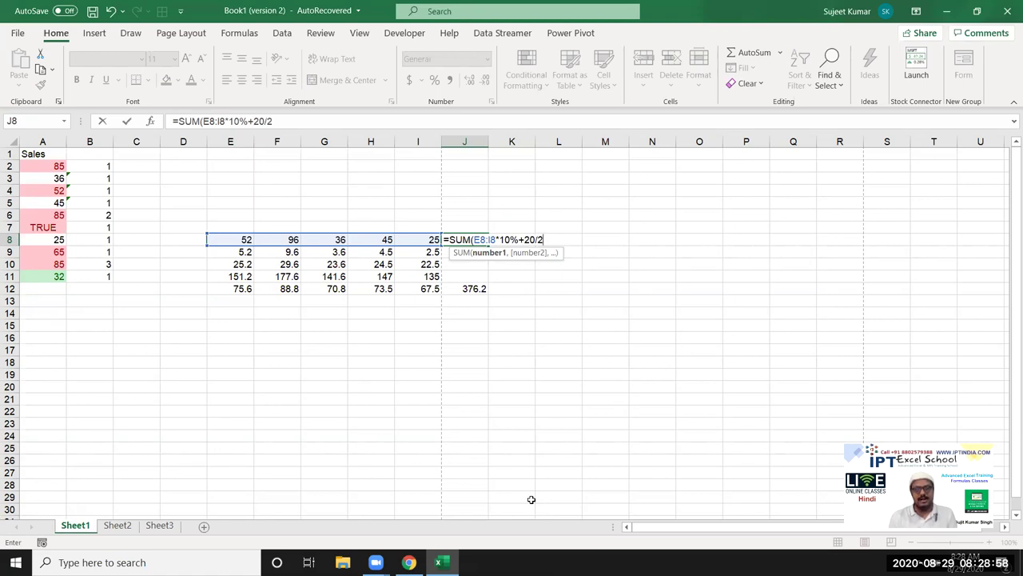
pyautogui.press('Return')
pyautogui.press('Up')
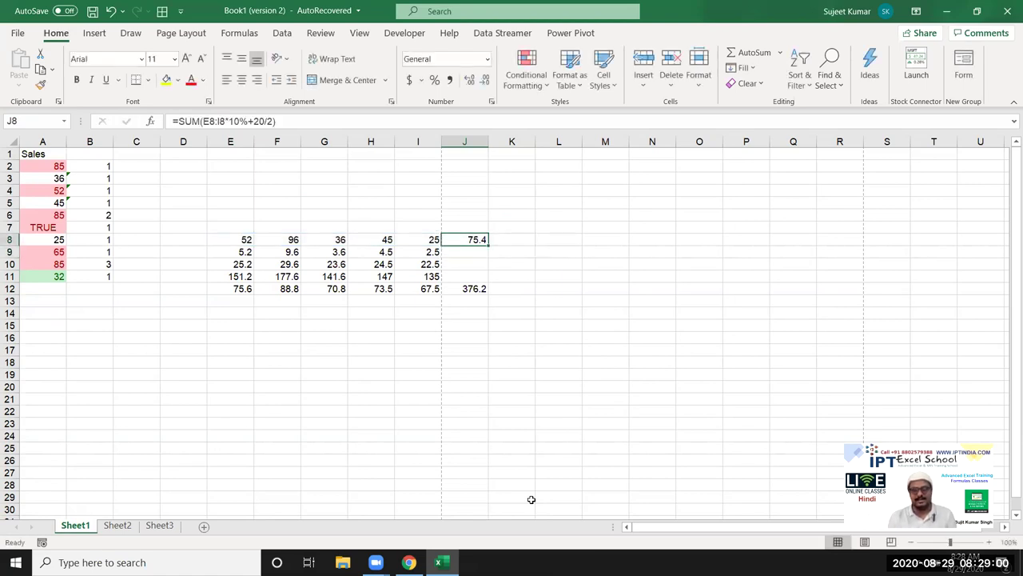
# Step: Revise J8 to {=SUM(((E8:I8*10%)+20)/2)} as an array formula returning 62.7
pyautogui.press('F2')
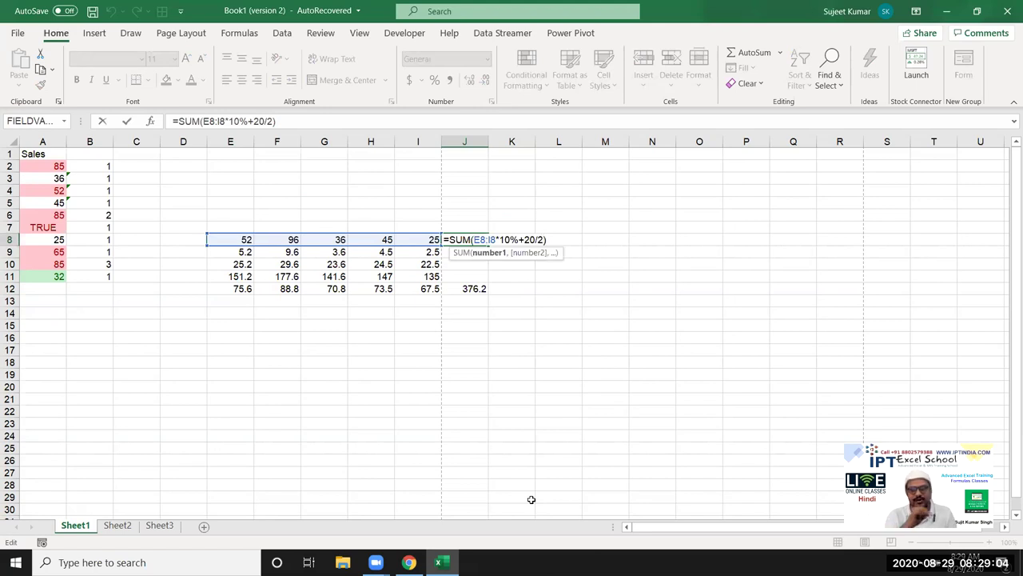
pyautogui.write('(')
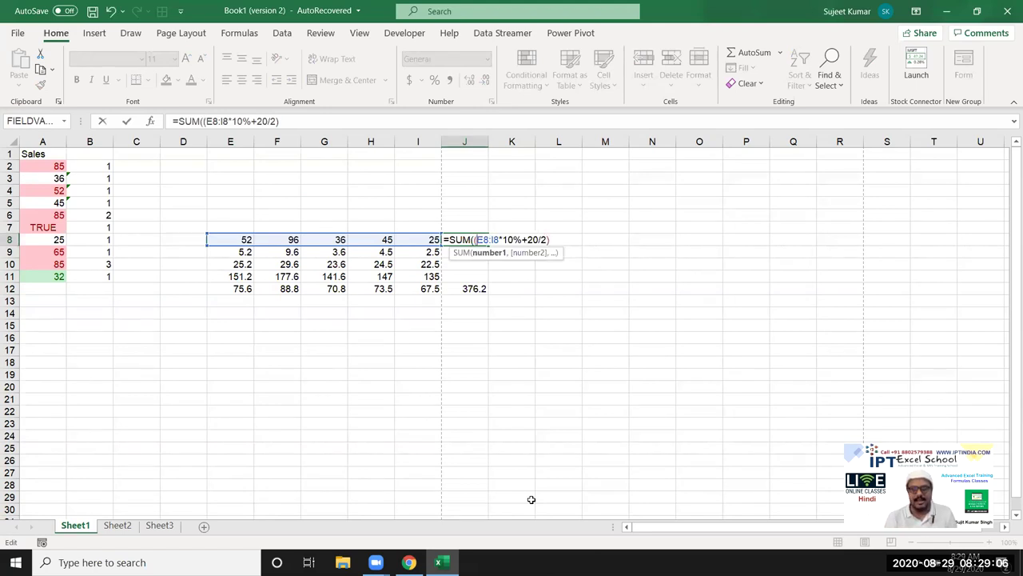
pyautogui.press('Right')
pyautogui.press('Right')
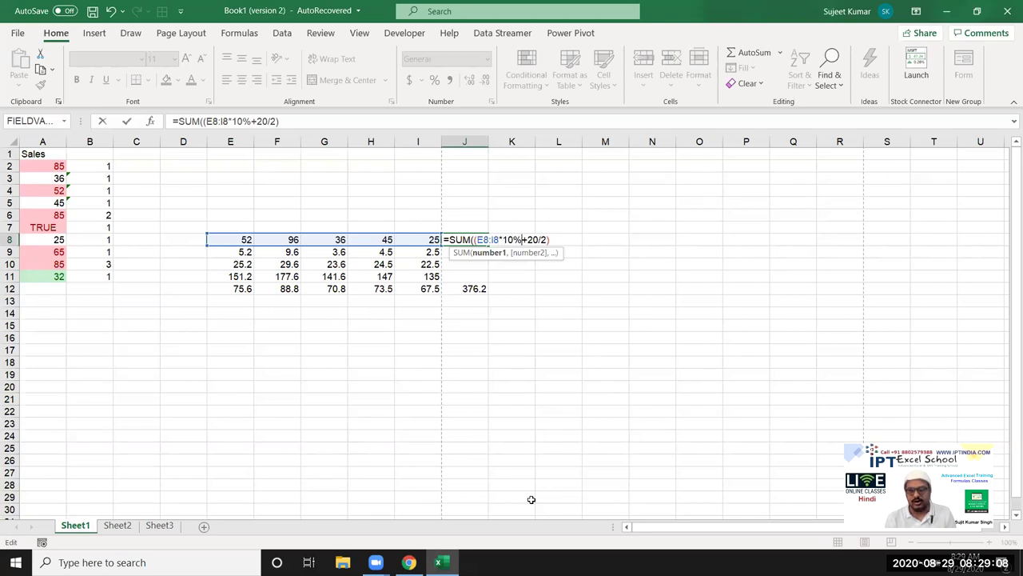
pyautogui.write(')')
pyautogui.press('Left')
pyautogui.press('Left')
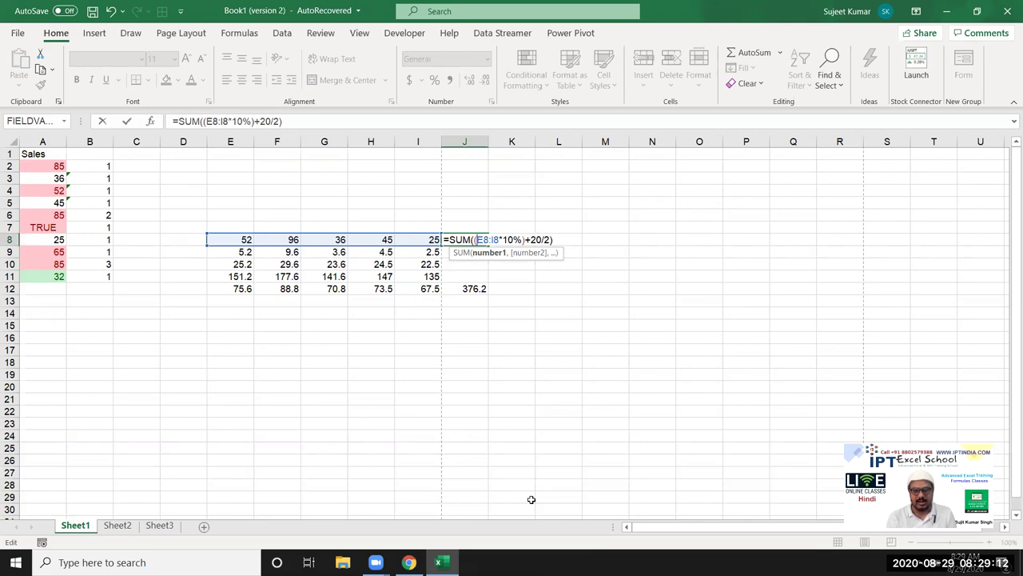
pyautogui.write('(')
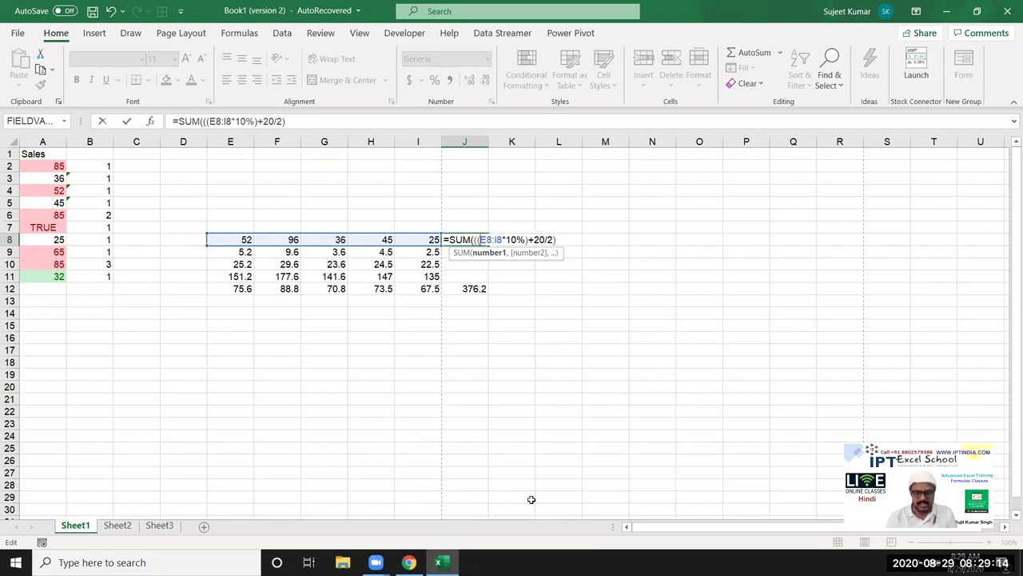
pyautogui.press('Right')
pyautogui.press('Right')
pyautogui.press('Right')
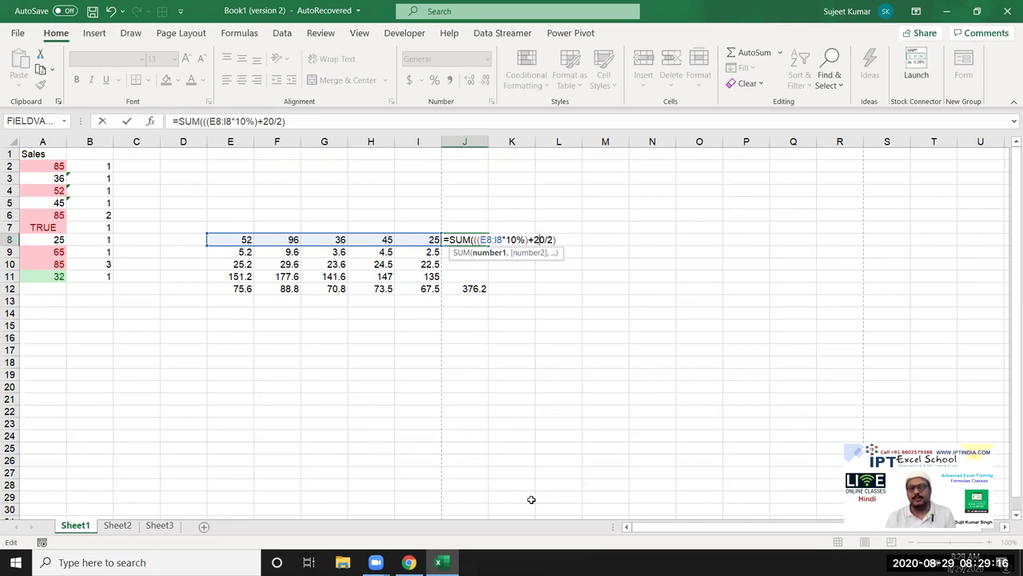
pyautogui.write(')')
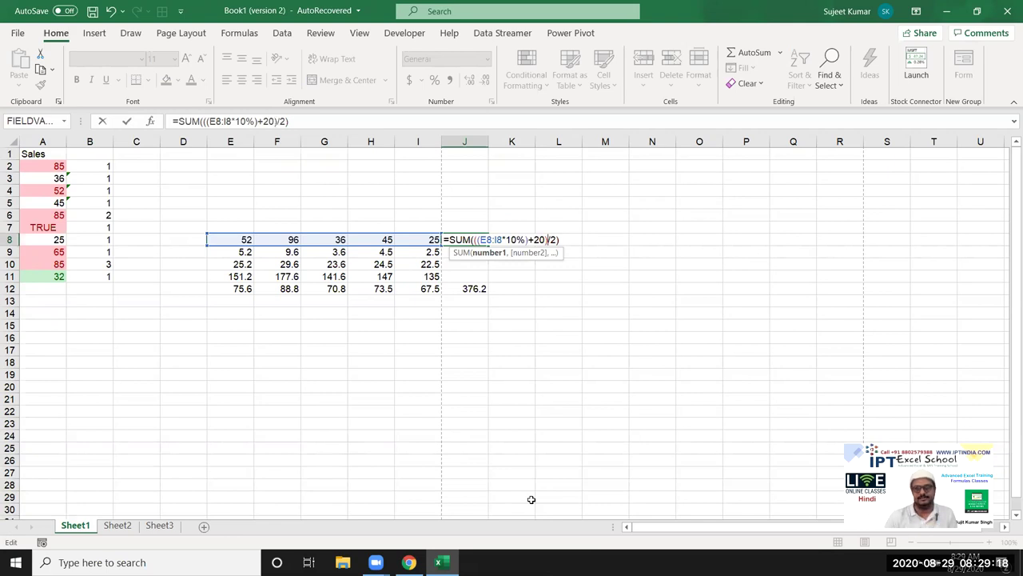
pyautogui.press('Return')
pyautogui.press('Up')
pyautogui.press('F2')
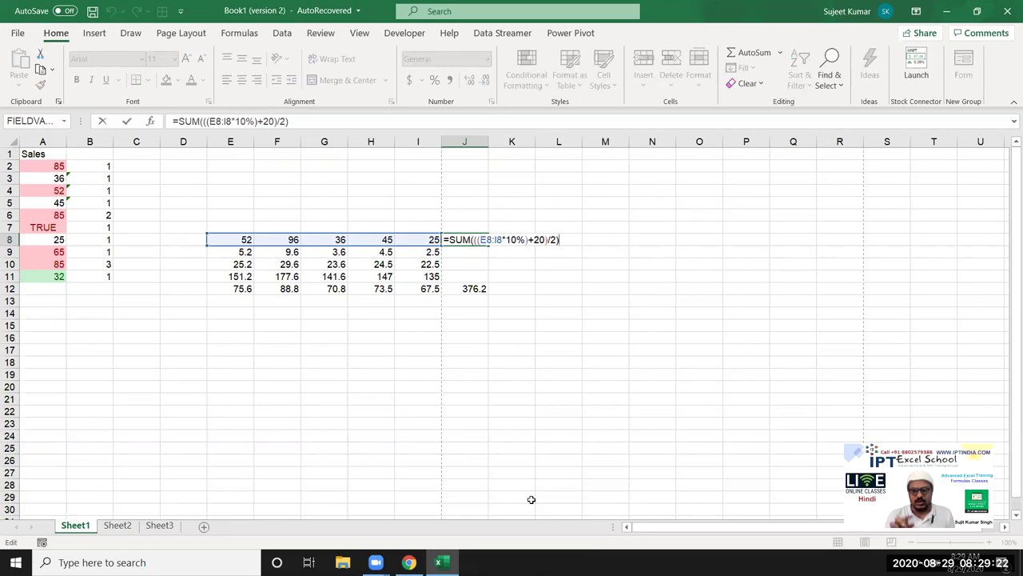
pyautogui.hotkey('ctrl', 'shift', 'Return')
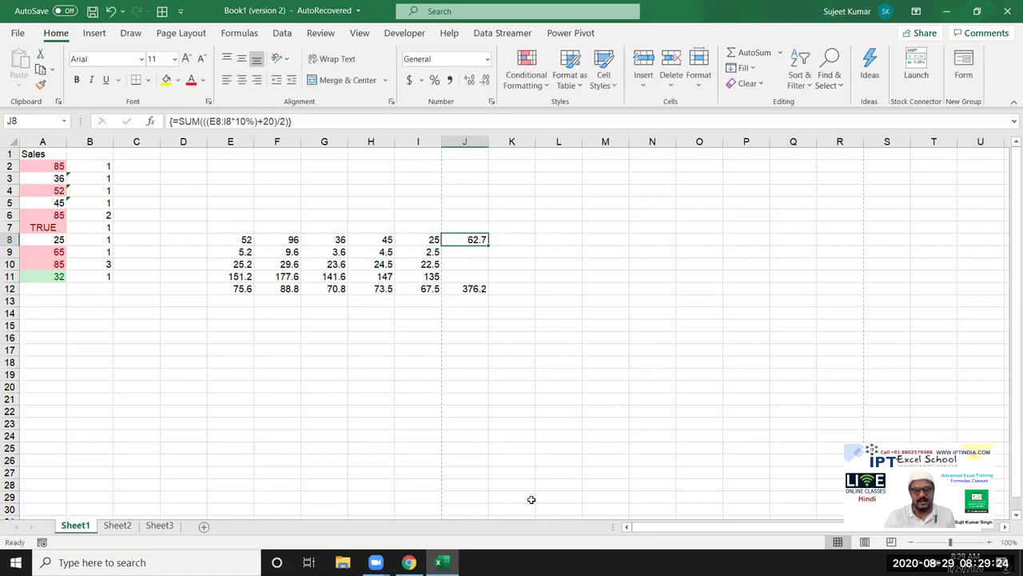
# Step: Add the ×6 step so J8 becomes array formula =SUM((((E8:I8*10%)+20)*6)/2), giving 376.2
pyautogui.click(221, 121)
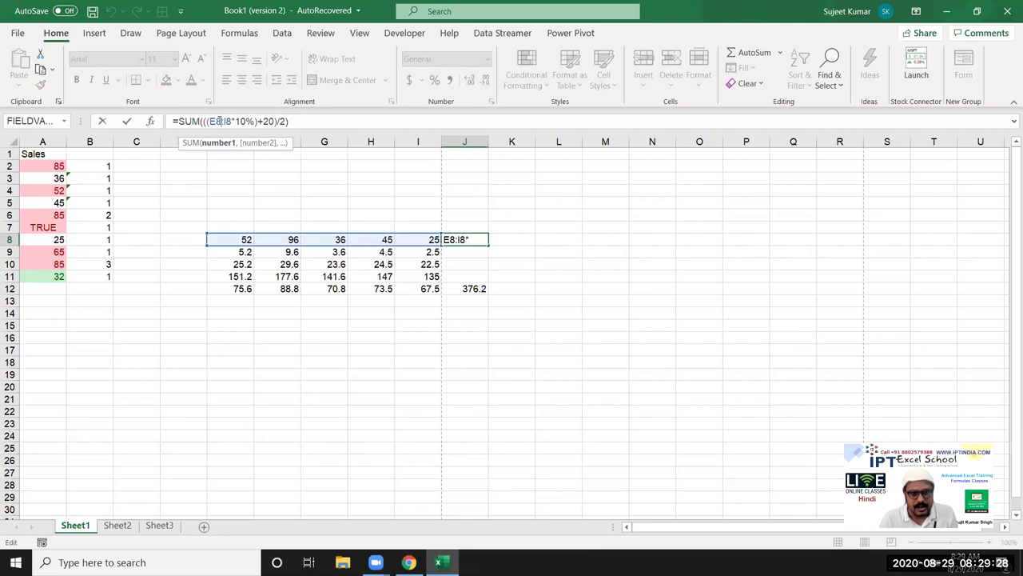
pyautogui.hotkey('ctrl', 'shift', 'Return')
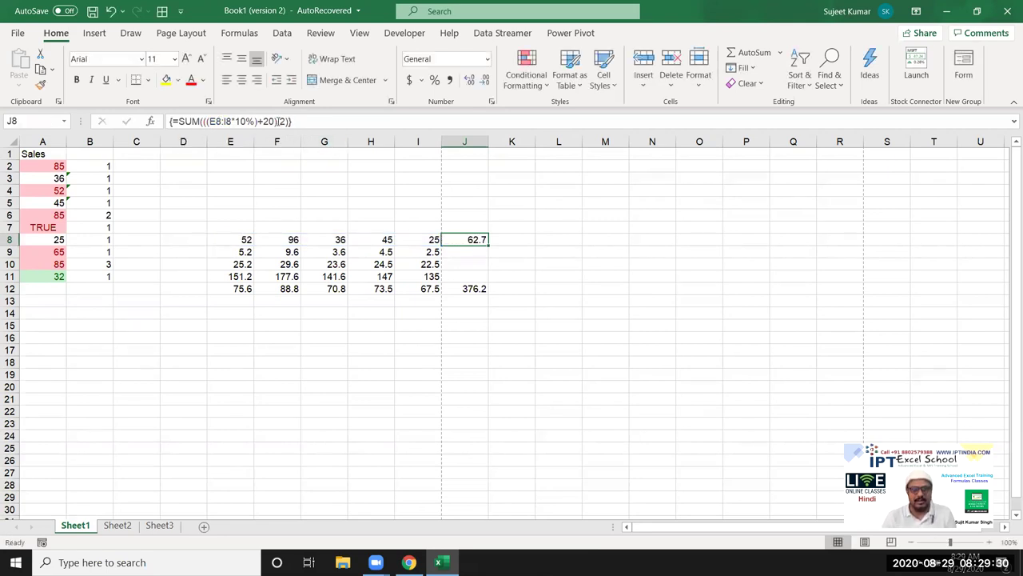
pyautogui.click(278, 121)
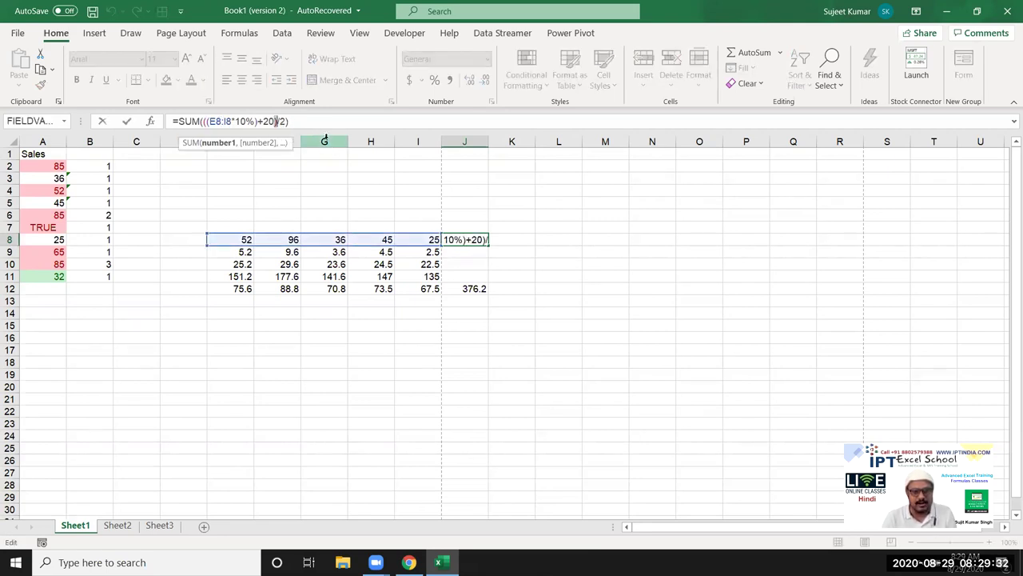
pyautogui.write('*6)')
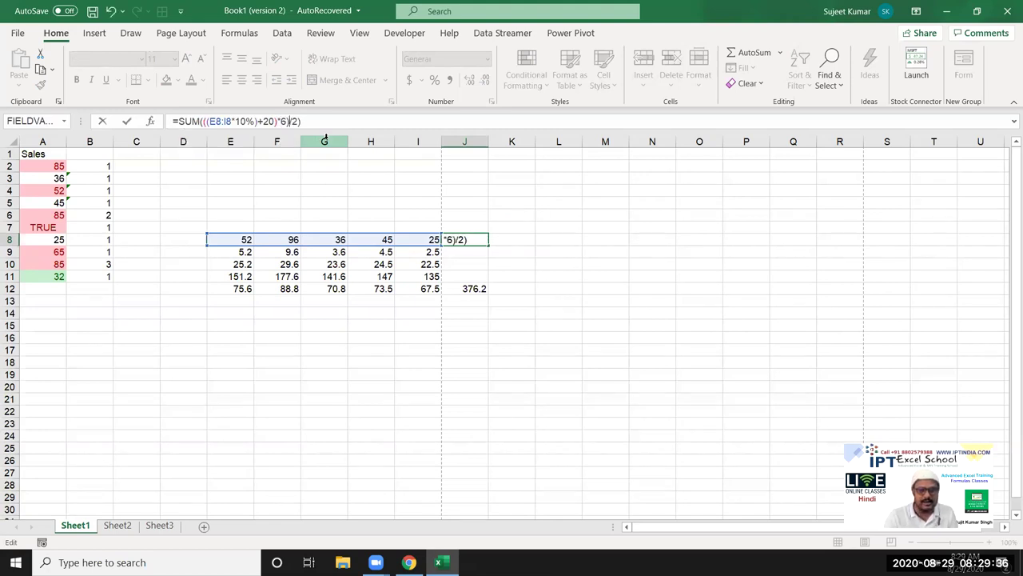
pyautogui.click(206, 121)
pyautogui.click(200, 121)
pyautogui.write('(')
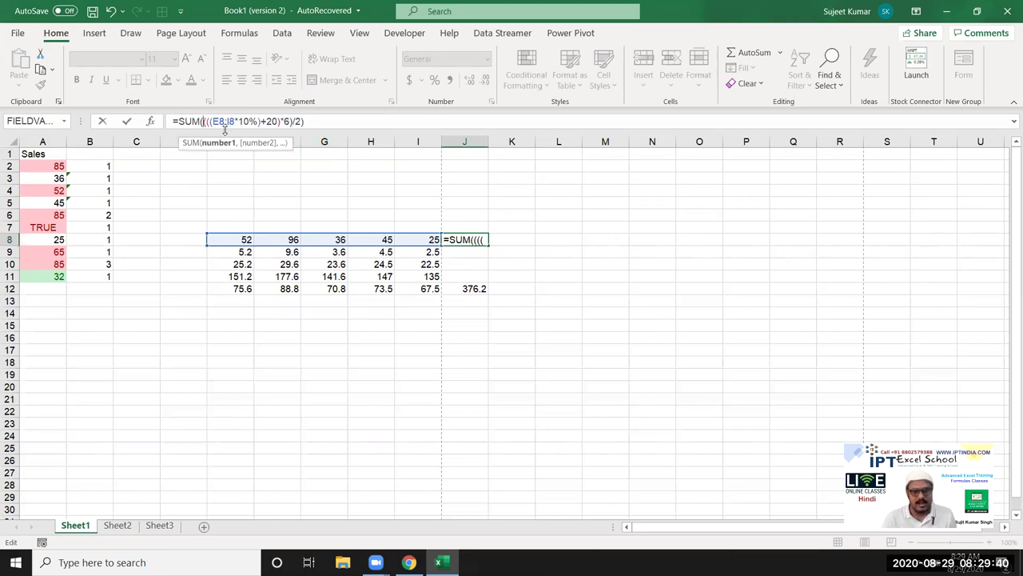
pyautogui.hotkey('ctrl', 'shift', 'Return')
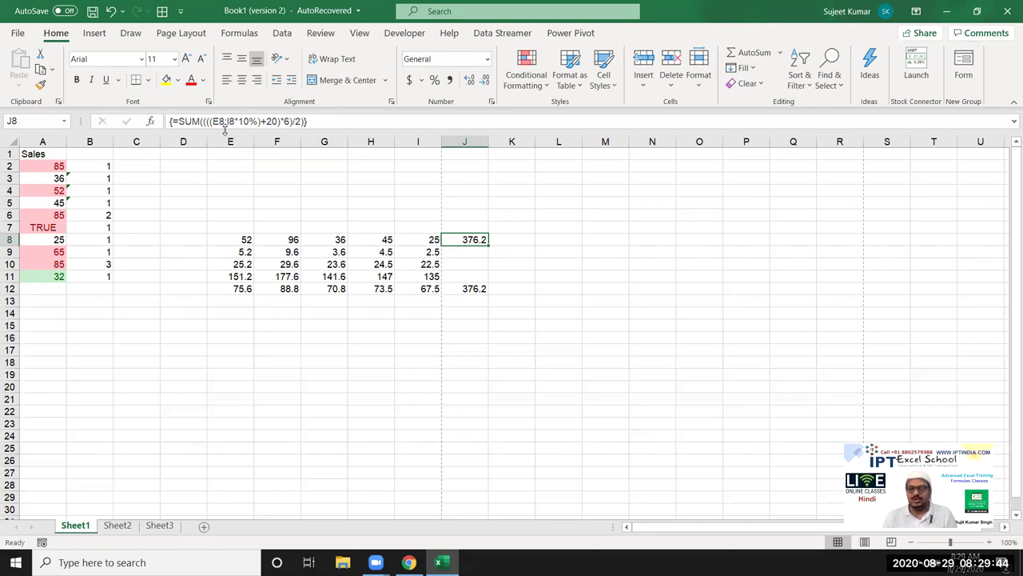
# Step: Compare the E9:H12 intermediate rows, J12's SUM and J8's array formula without changes
pyautogui.moveTo(250, 252); pyautogui.dragTo(417, 290)
pyautogui.click(462, 294)
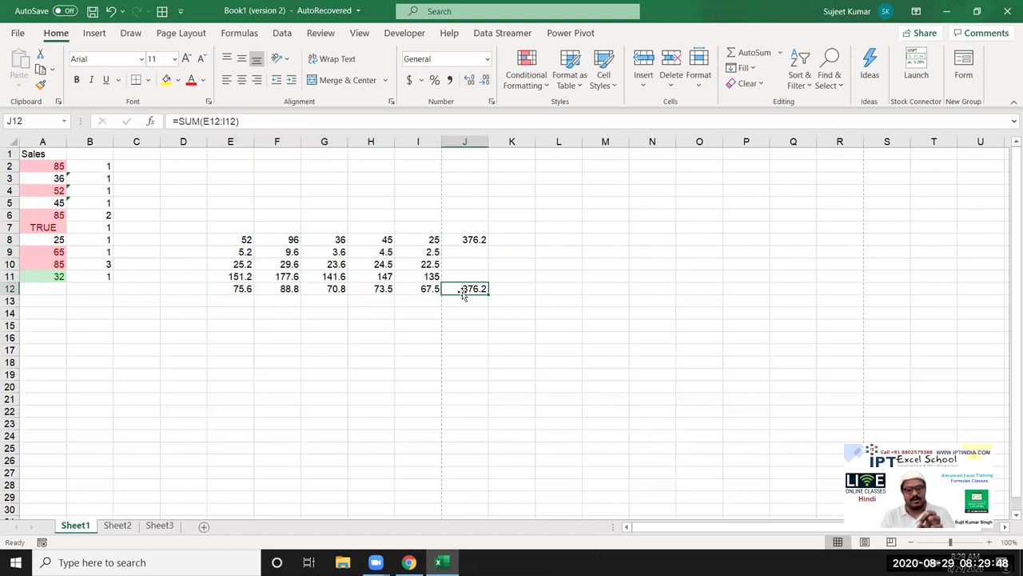
pyautogui.click(471, 238)
pyautogui.doubleClick(473, 238)
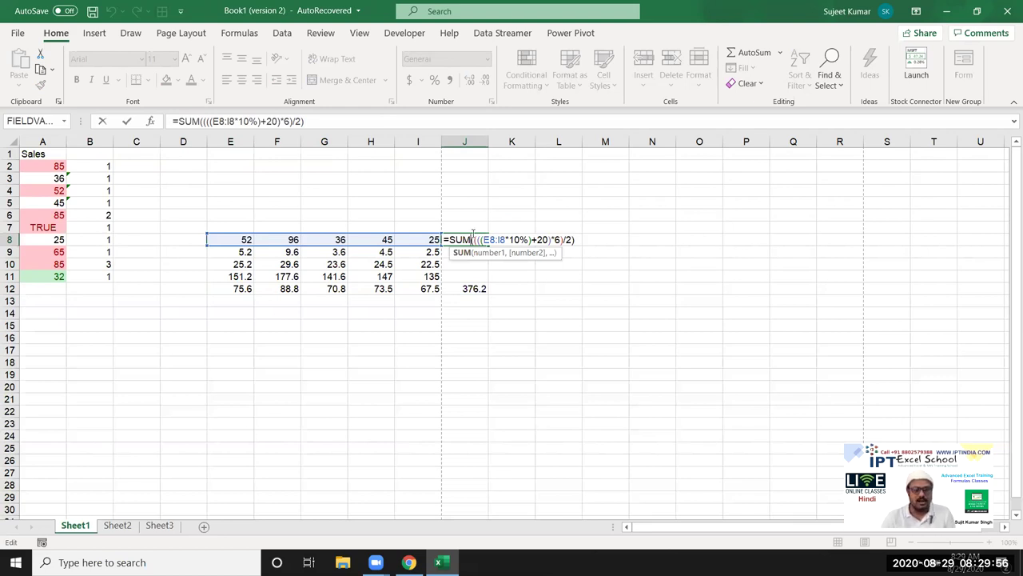
pyautogui.press('Escape')
pyautogui.click(117, 525)
# Step: On Sheet3, type the label OM+DEV in E6
pyautogui.click(159, 525)
pyautogui.click(63, 169)
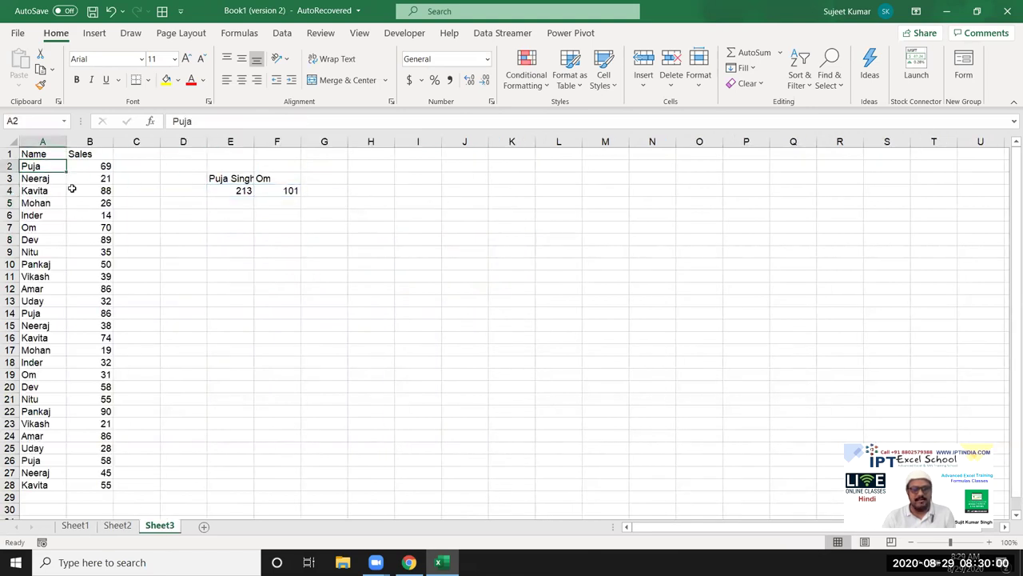
pyautogui.click(245, 213)
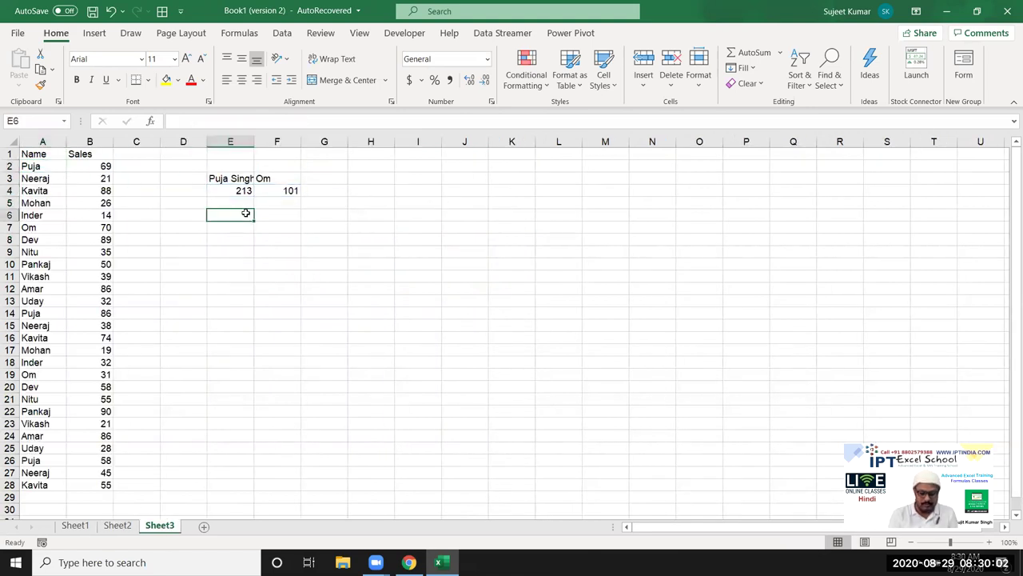
pyautogui.write('OM+DEV')
pyautogui.press('Return')
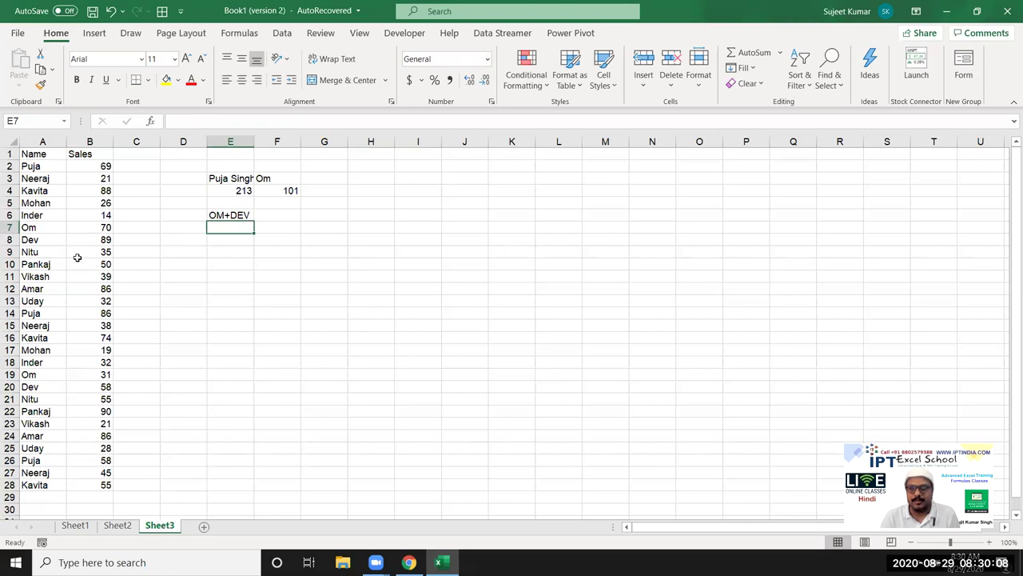
# Step: Start G6 with =SUMIF(A:A,"OM",B:B) summing Om sales
pyautogui.click(304, 216)
pyautogui.write('=')
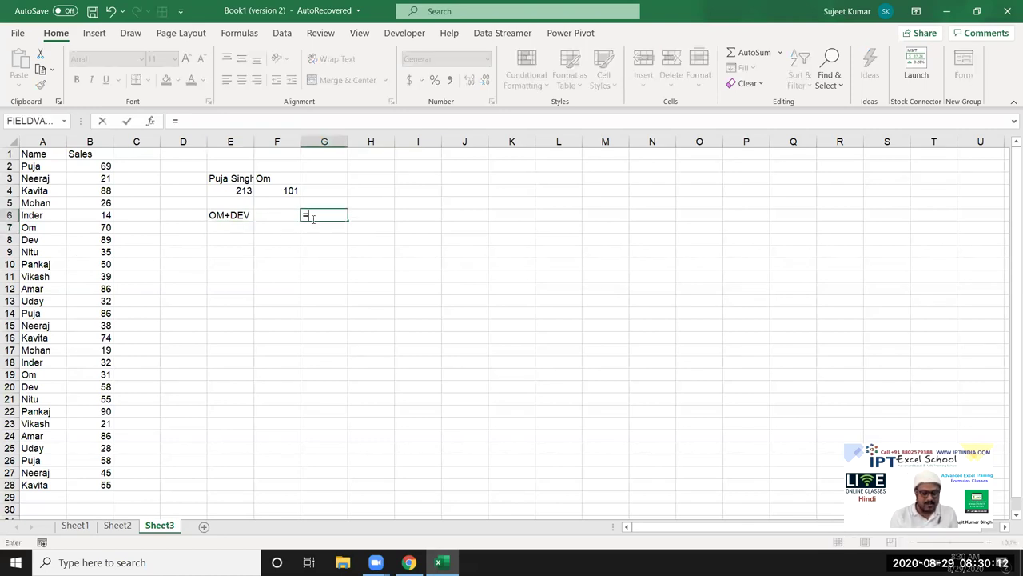
pyautogui.write('sum')
pyautogui.press('Down')
pyautogui.press('Tab')
pyautogui.press('Left')
pyautogui.press('Left')
pyautogui.press('Left')
pyautogui.press('Left')
pyautogui.press('Left')
pyautogui.press('Left')
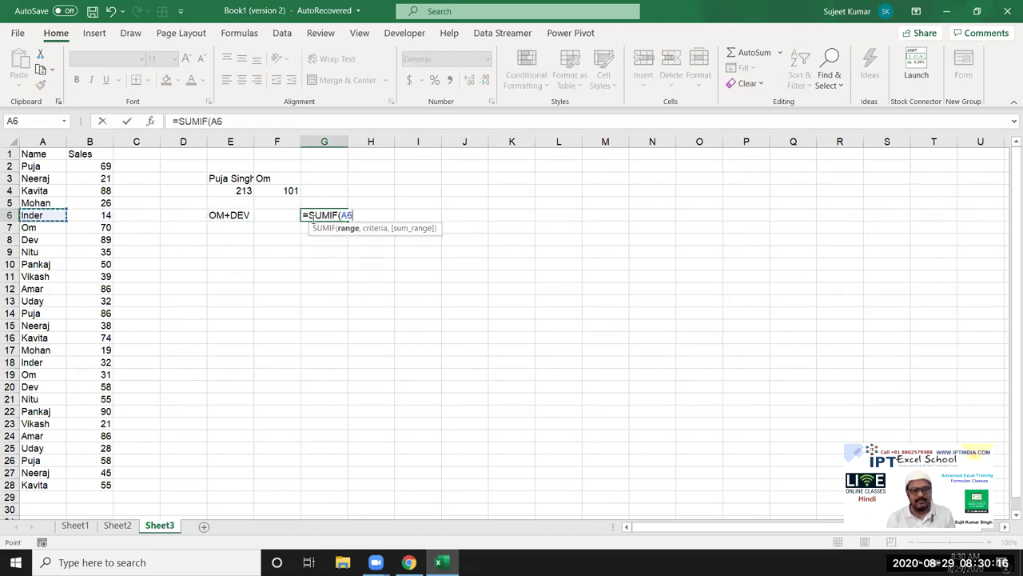
pyautogui.hotkey('ctrl', 'space')
pyautogui.write(',')
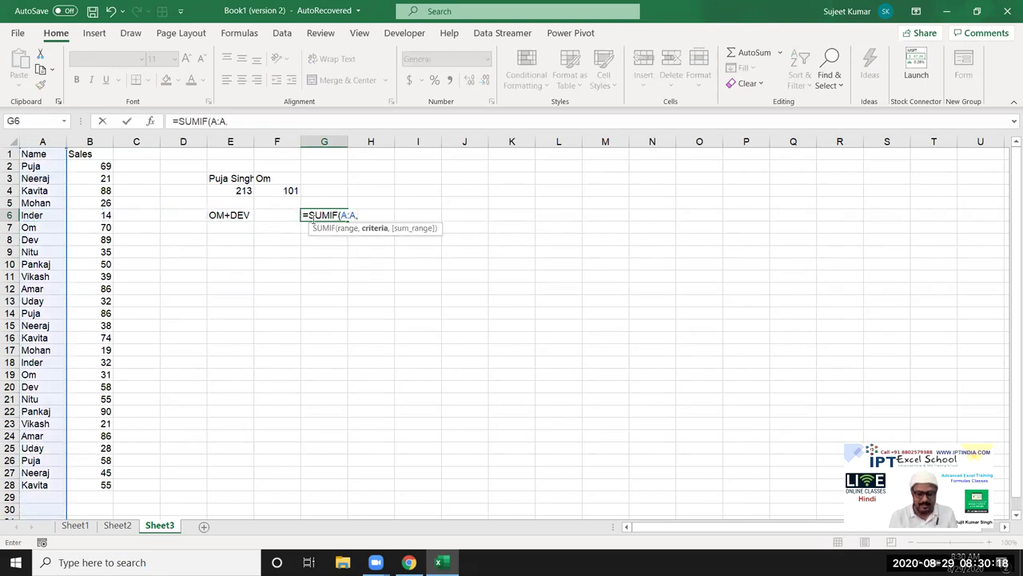
pyautogui.write('"OM')
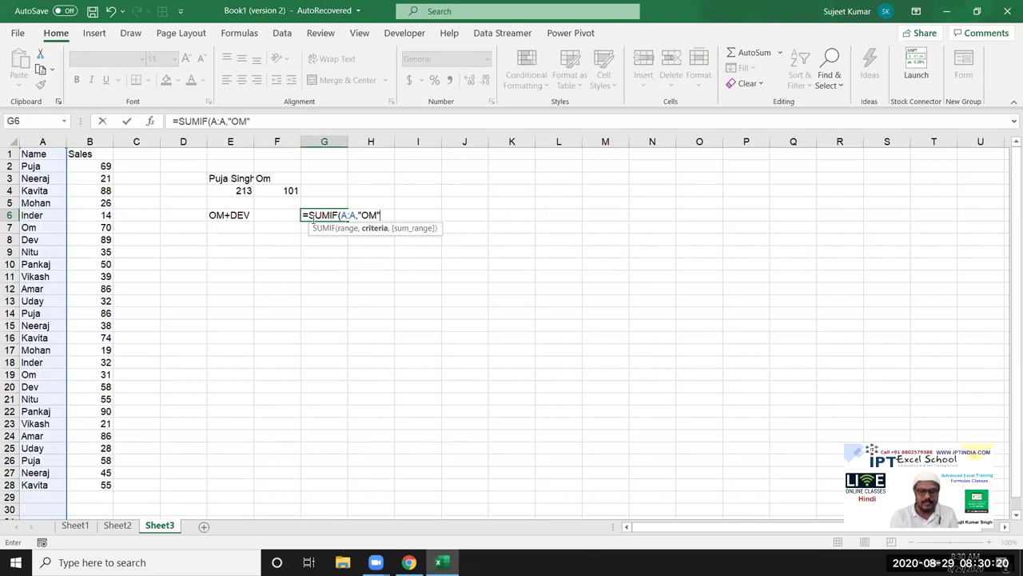
pyautogui.write(',')
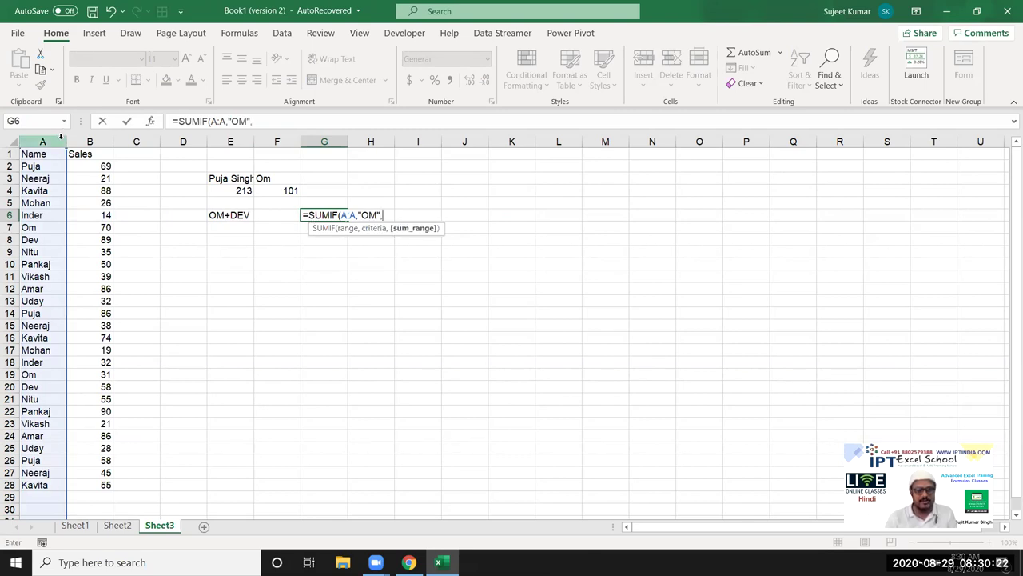
pyautogui.click(87, 141)
# Step: Add +SUMIF(A:A,"Dev",B:B) to G6 and commit, showing 248
pyautogui.write(')+sum')
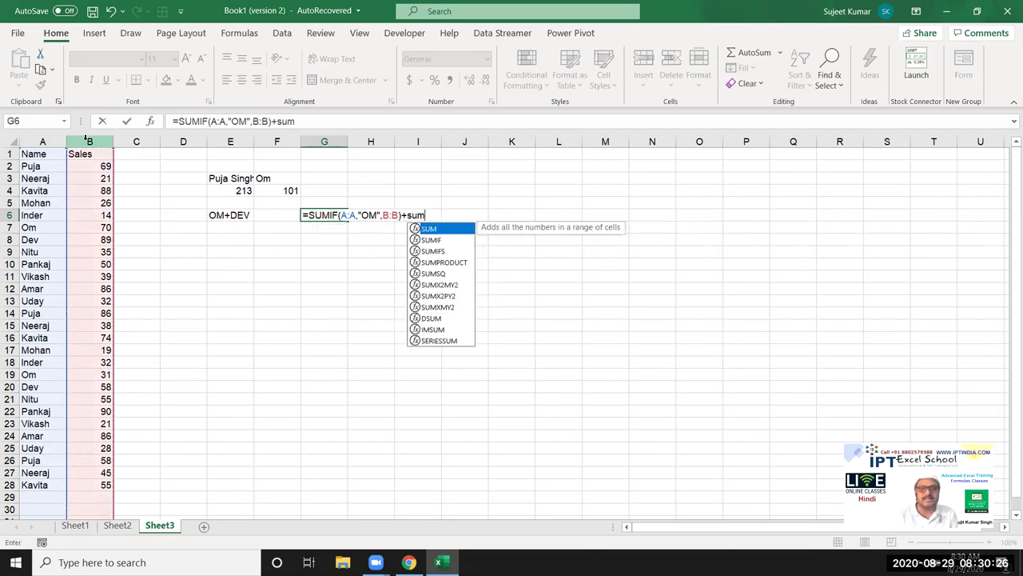
pyautogui.press('Down')
pyautogui.press('Tab')
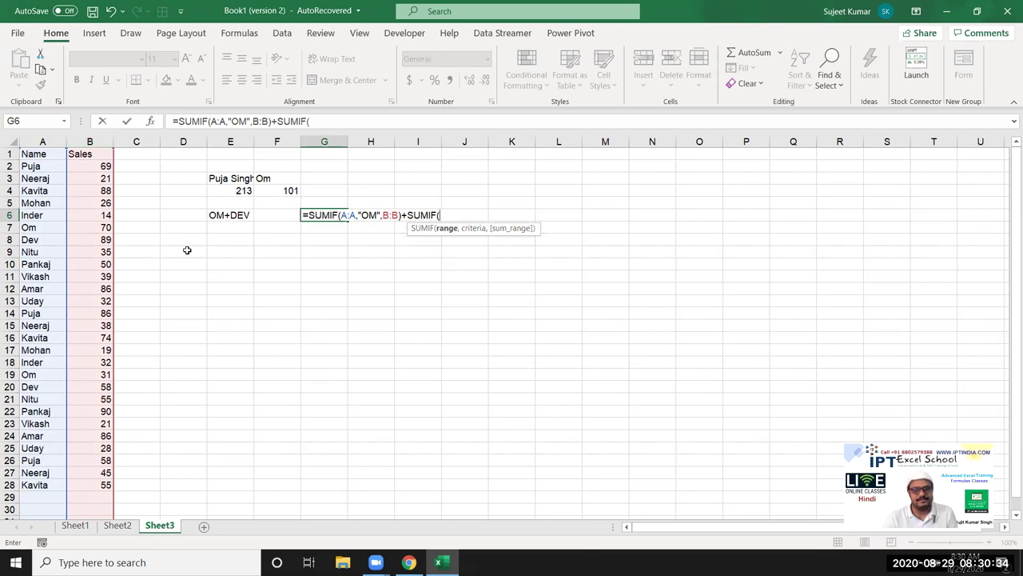
pyautogui.click(42, 142)
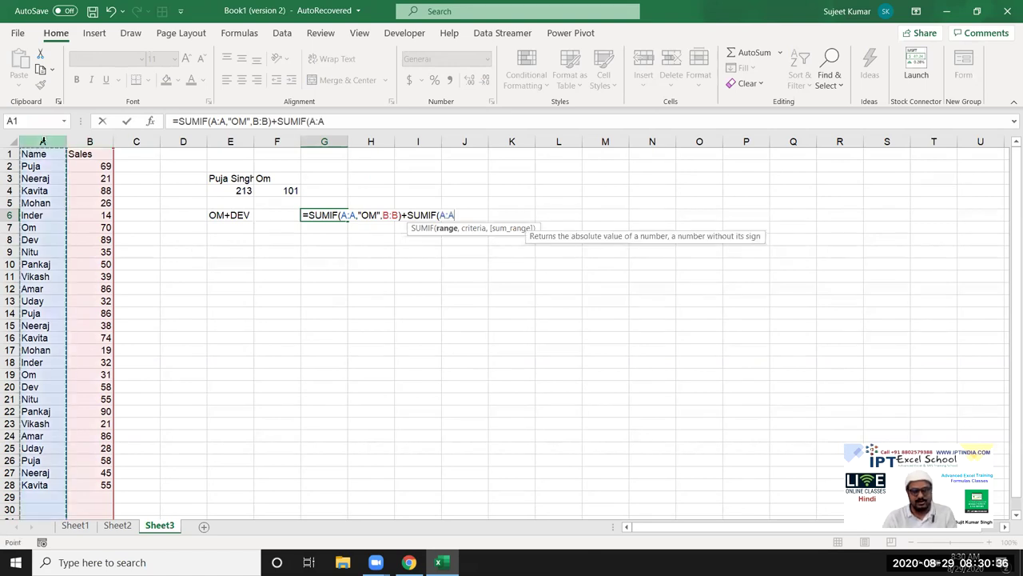
pyautogui.write(',"')
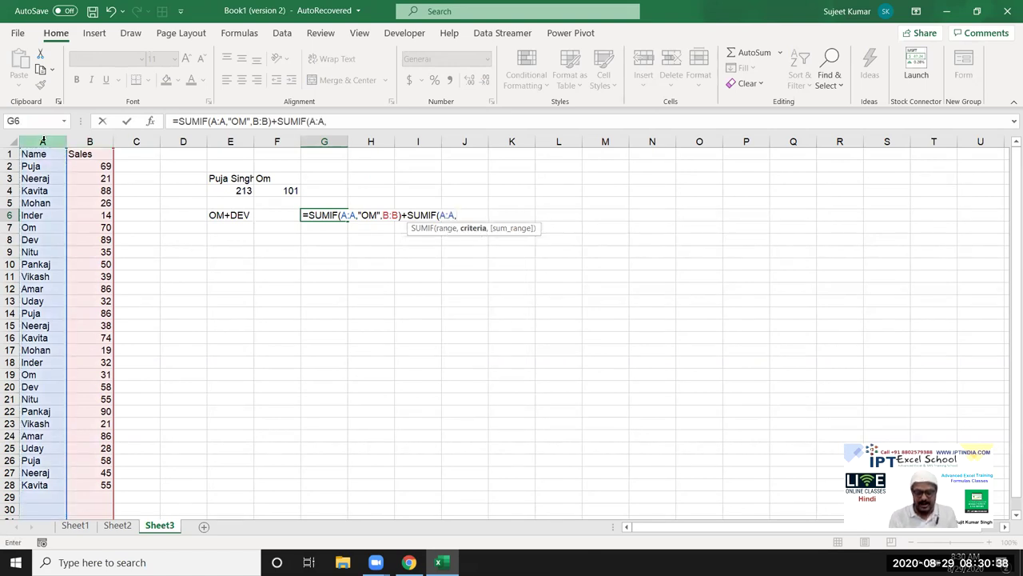
pyautogui.write('De')
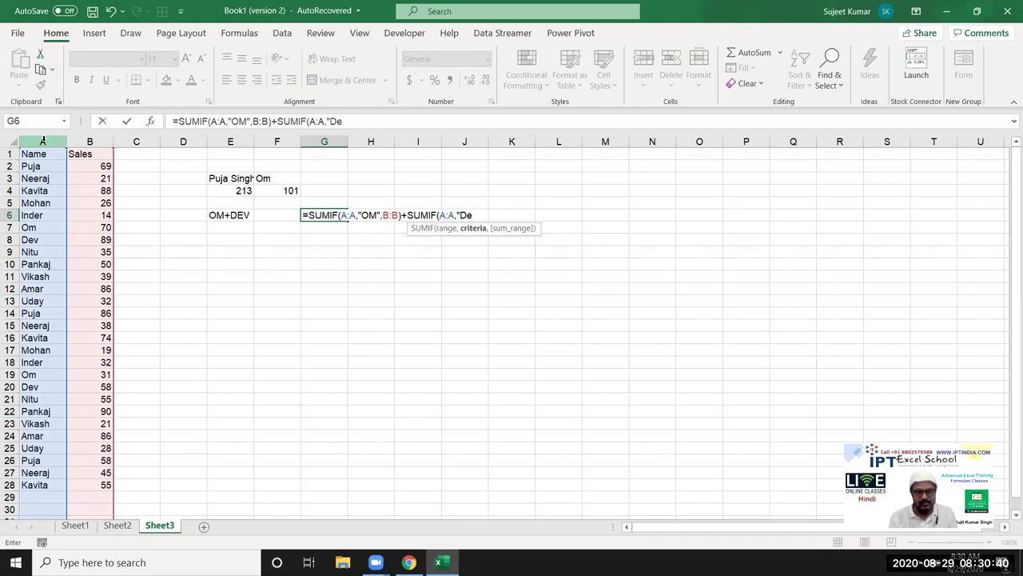
pyautogui.write('v",')
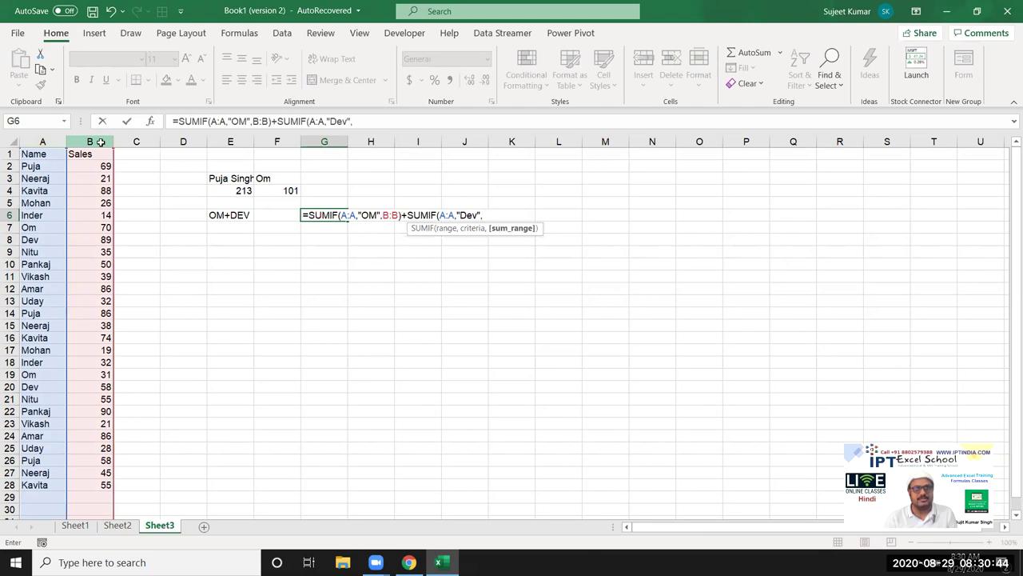
pyautogui.click(101, 142)
pyautogui.write(')')
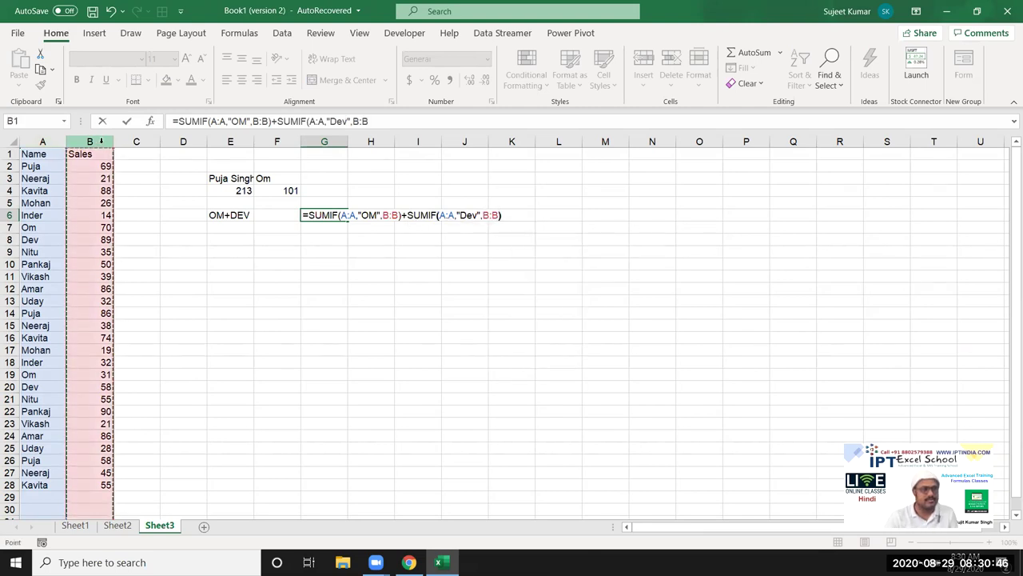
pyautogui.press('Return')
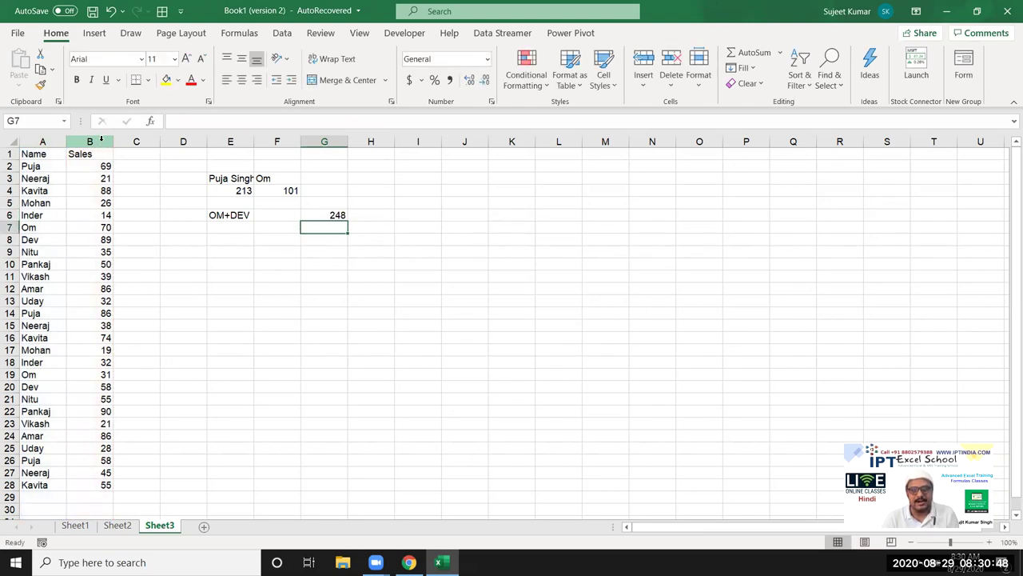
pyautogui.press('Up')
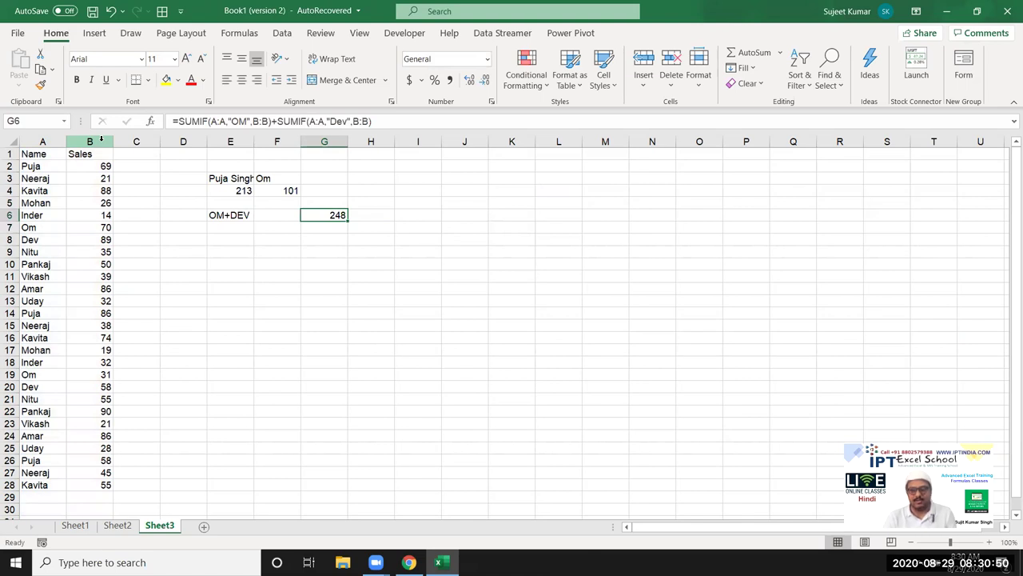
# Step: Begin a plain SUMIF in G7, then cancel it
pyautogui.press('Down')
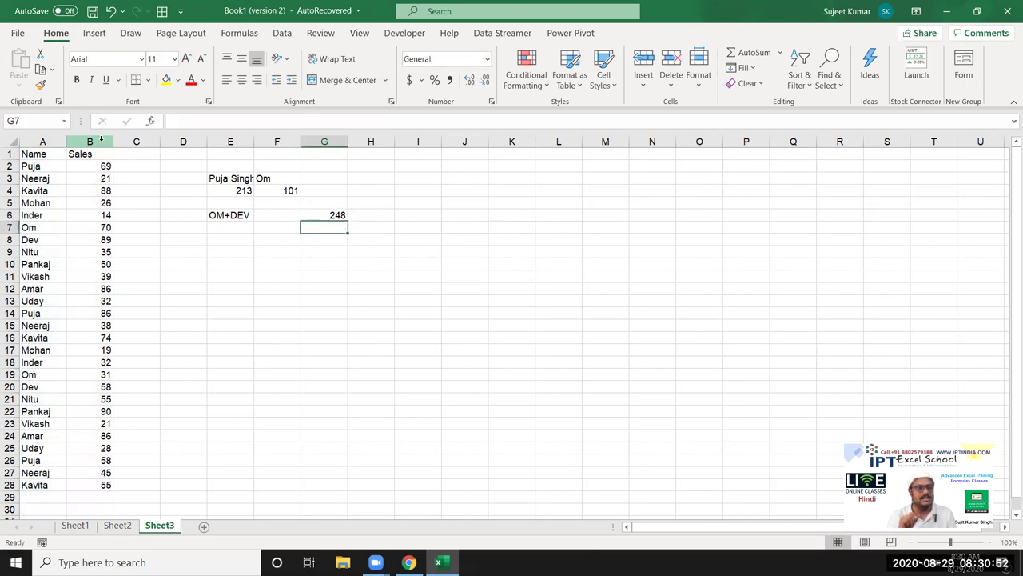
pyautogui.write('=')
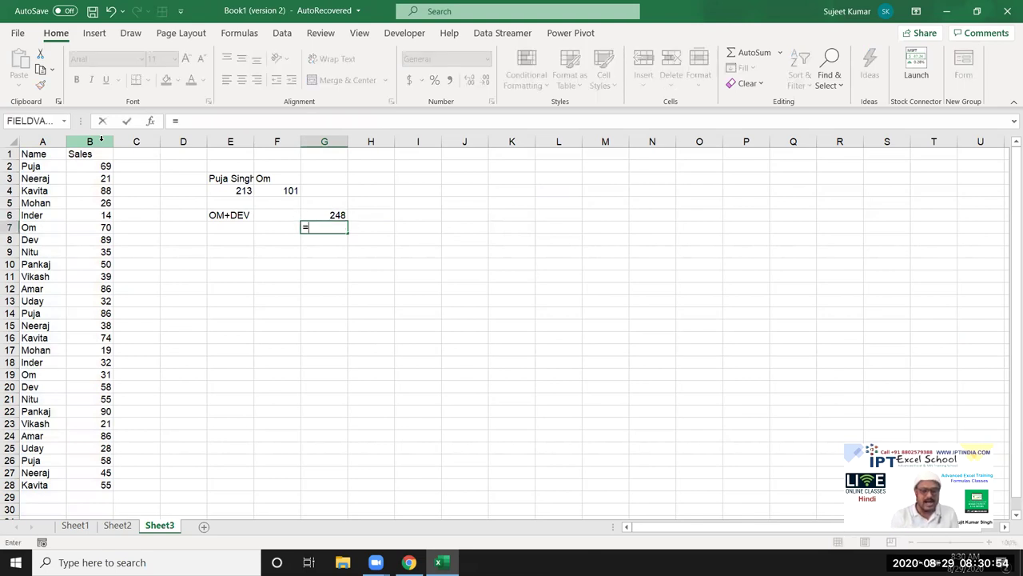
pyautogui.write('sum')
pyautogui.press('Tab')
pyautogui.press('BackSpace')
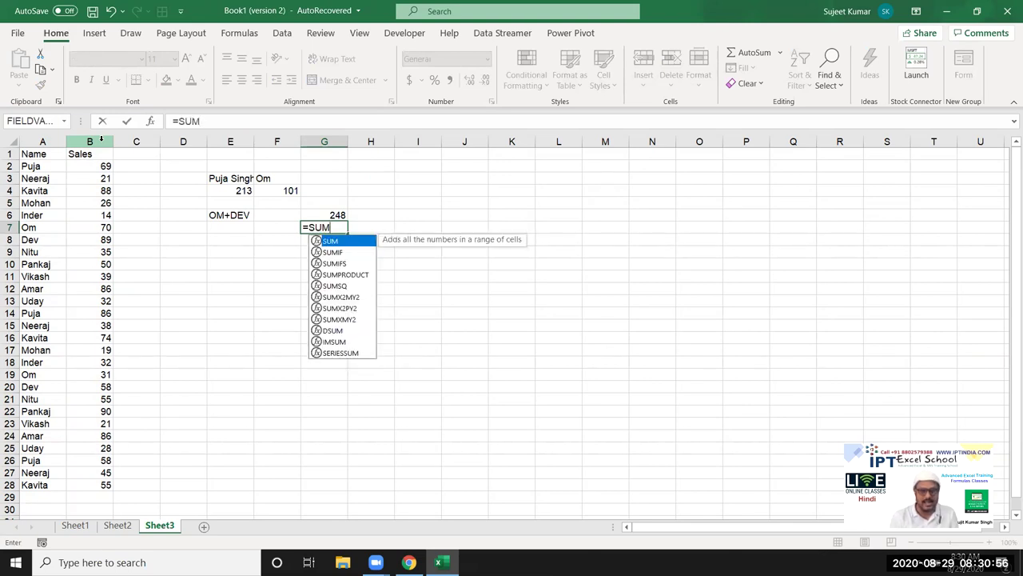
pyautogui.press('Down')
pyautogui.press('Tab')
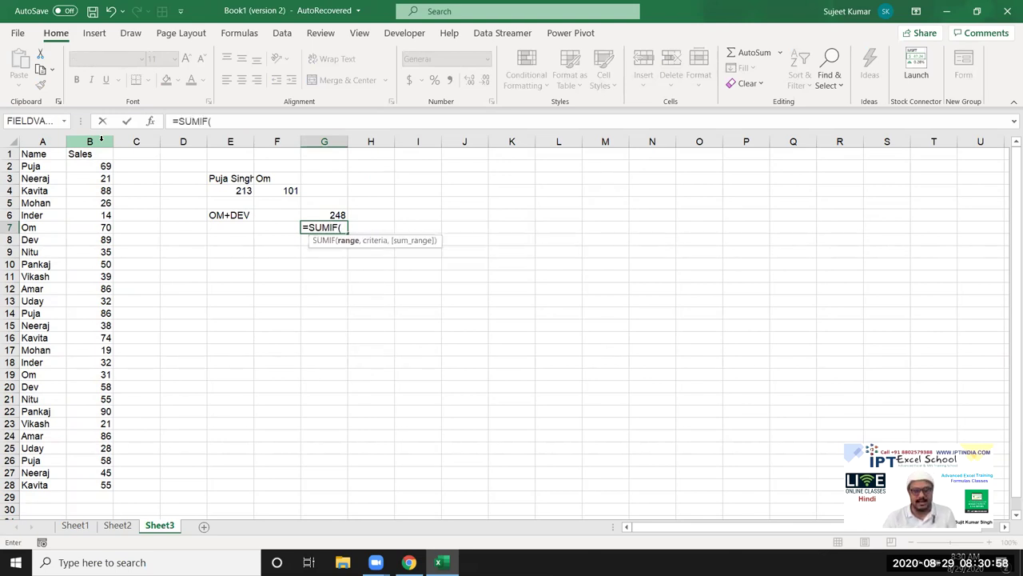
pyautogui.click(28, 140)
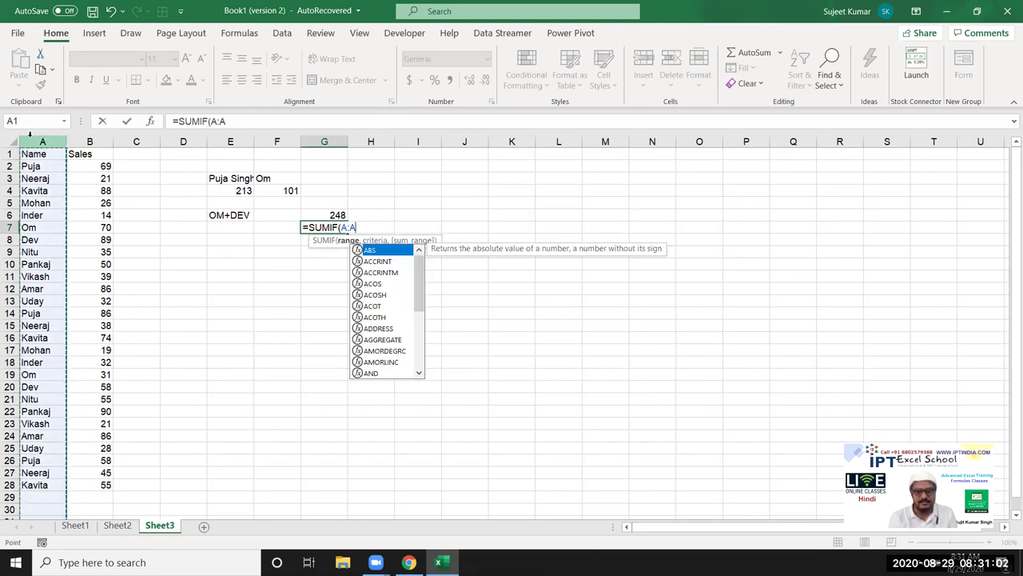
pyautogui.write(',')
pyautogui.press('Escape')
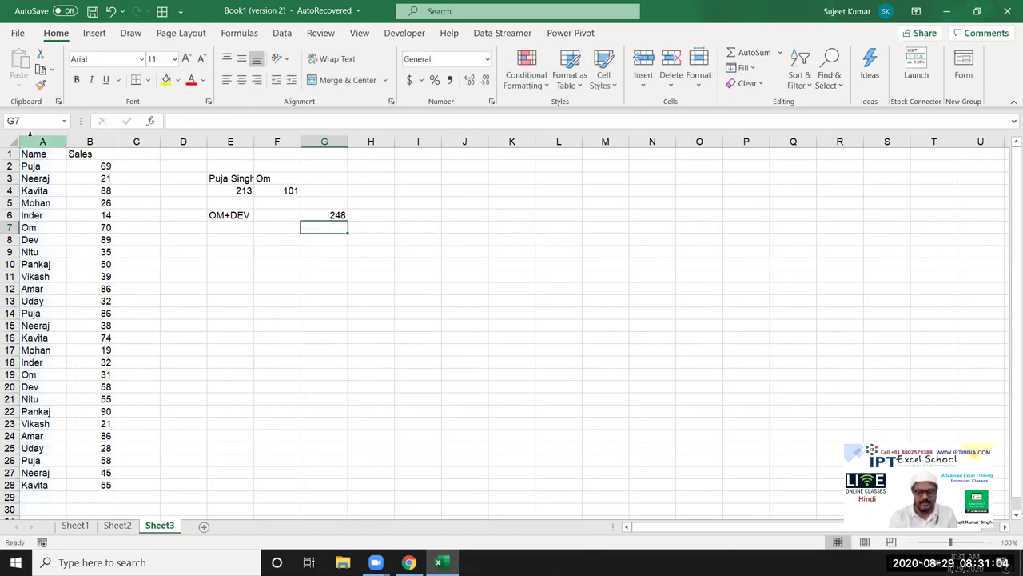
# Step: Type =SUM(SUMIF(A:A,{"Dev"+"OM"},B:B)) into G7
pyautogui.write('=sum')
pyautogui.press('Tab')
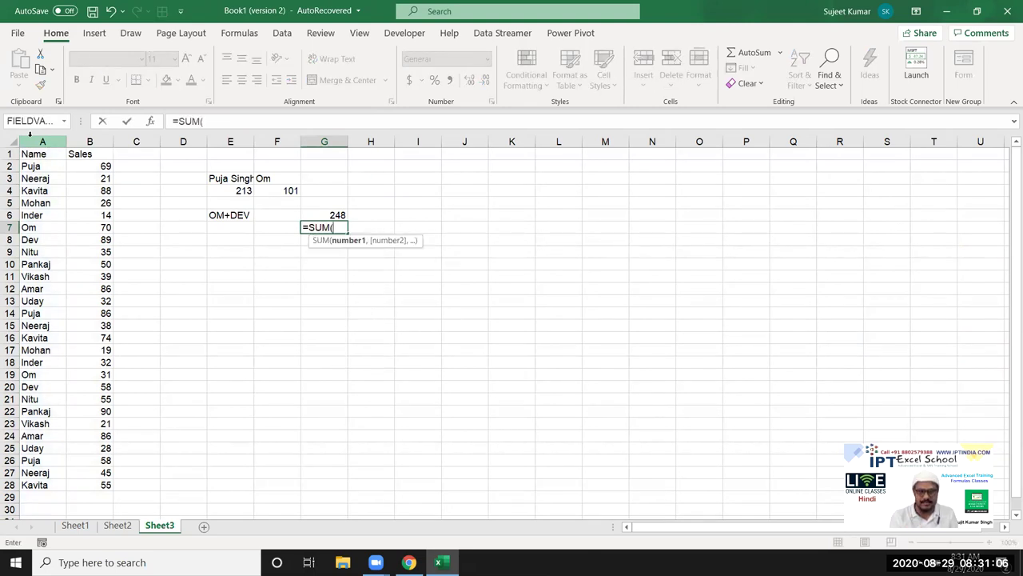
pyautogui.write('su')
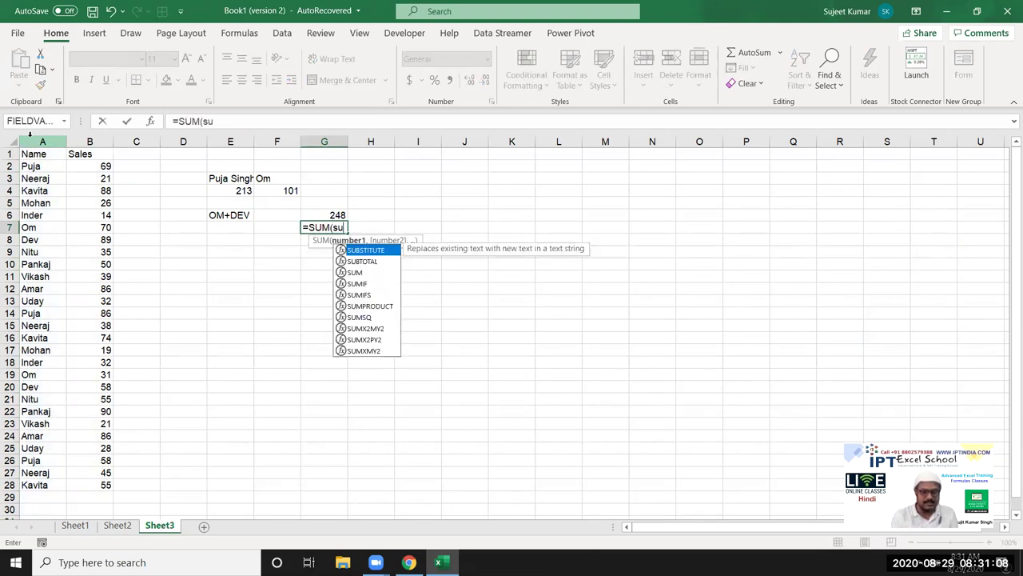
pyautogui.write('m')
pyautogui.press('Down')
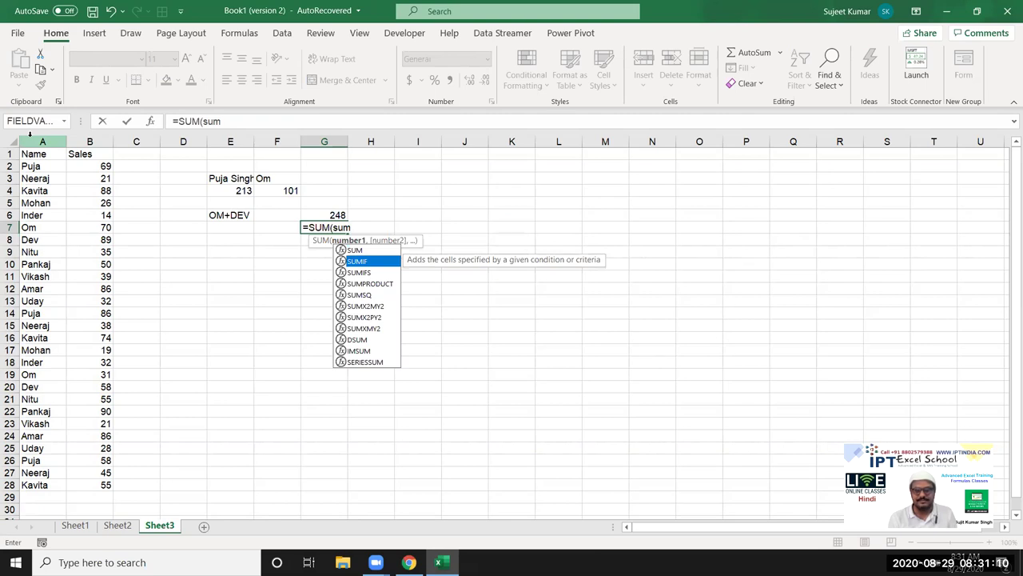
pyautogui.press('Tab')
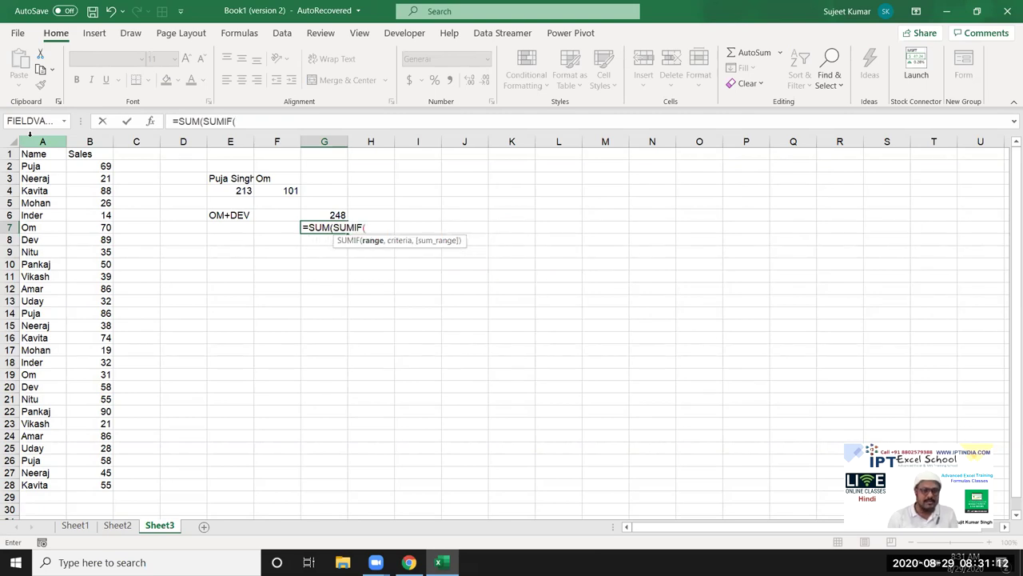
pyautogui.click(29, 141)
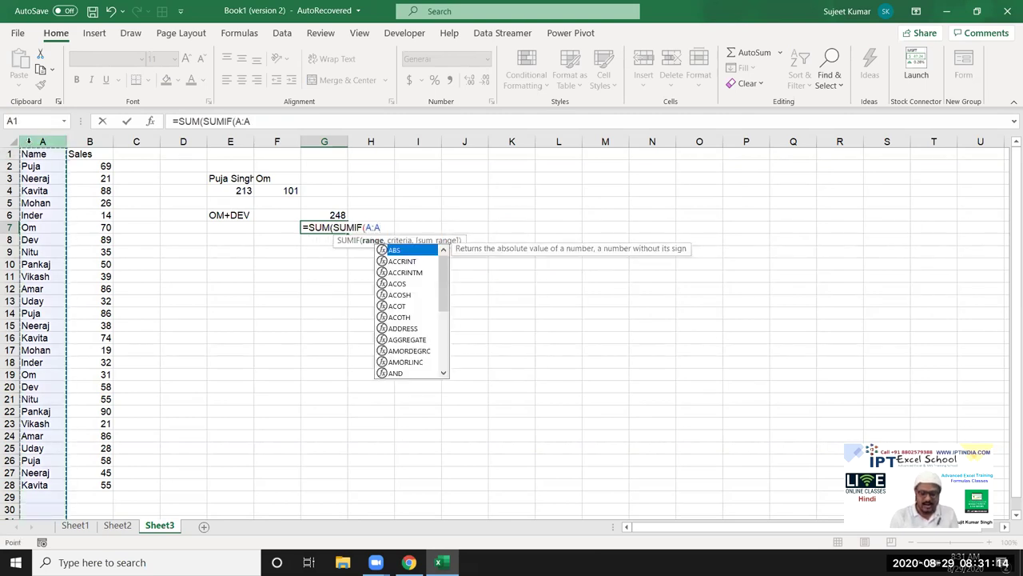
pyautogui.write(',{')
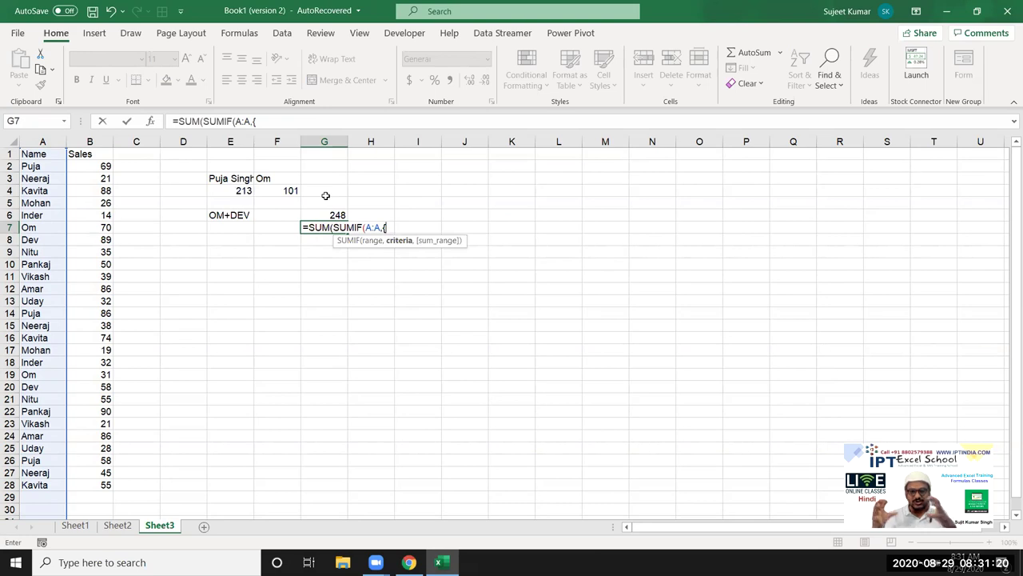
pyautogui.write('"Dev"+"OM"')
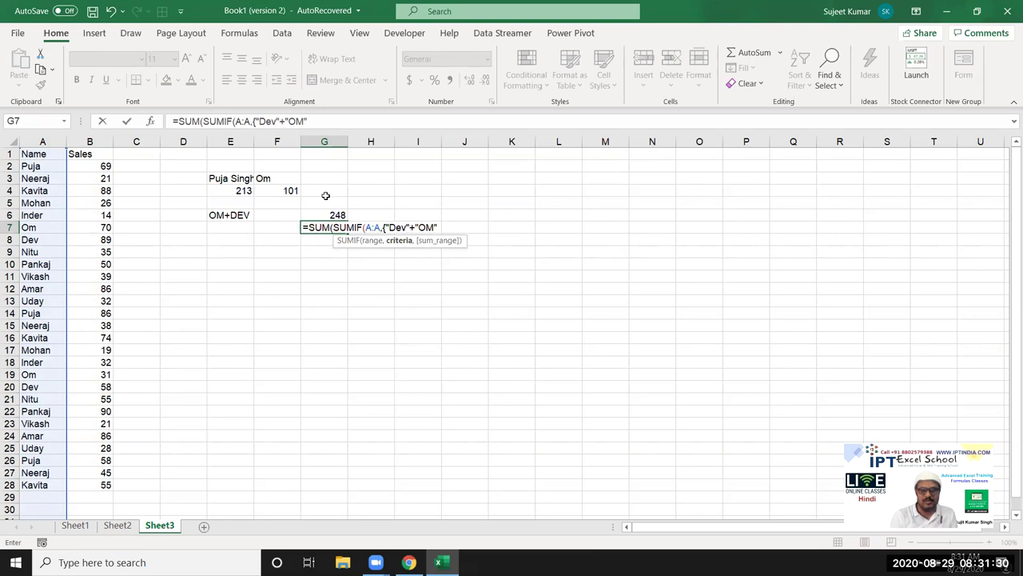
pyautogui.write('}')
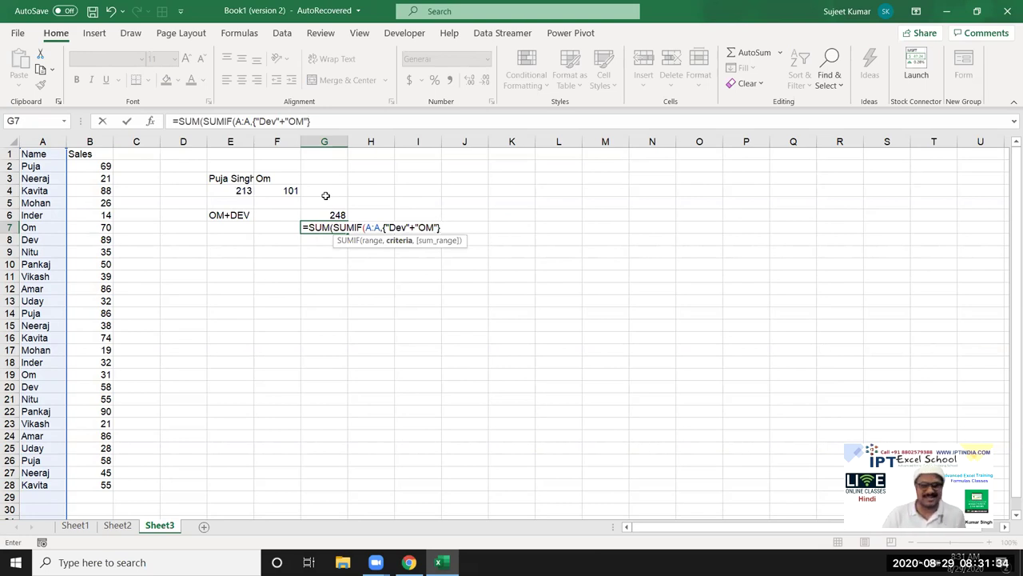
pyautogui.write(',')
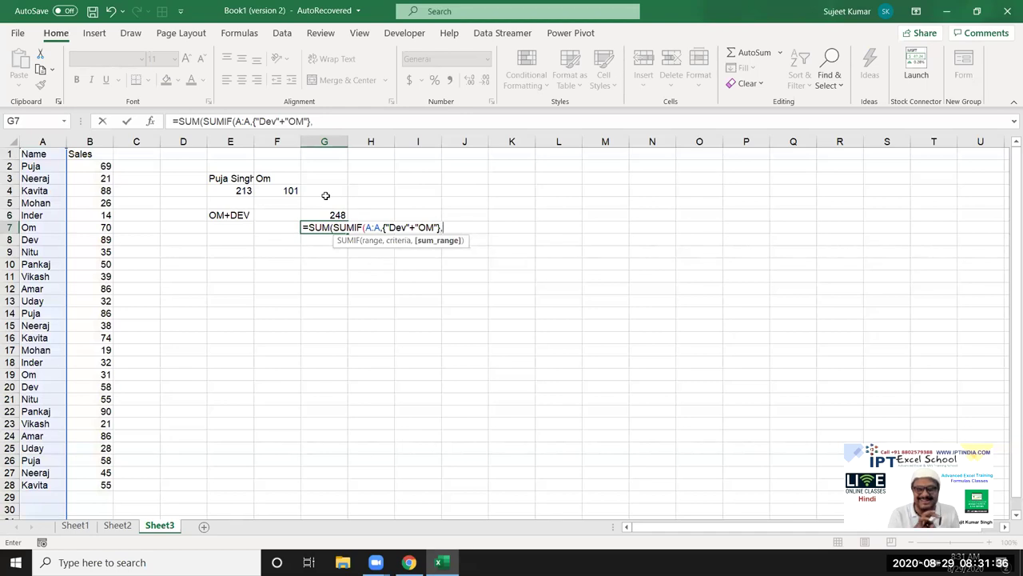
pyautogui.click(88, 144)
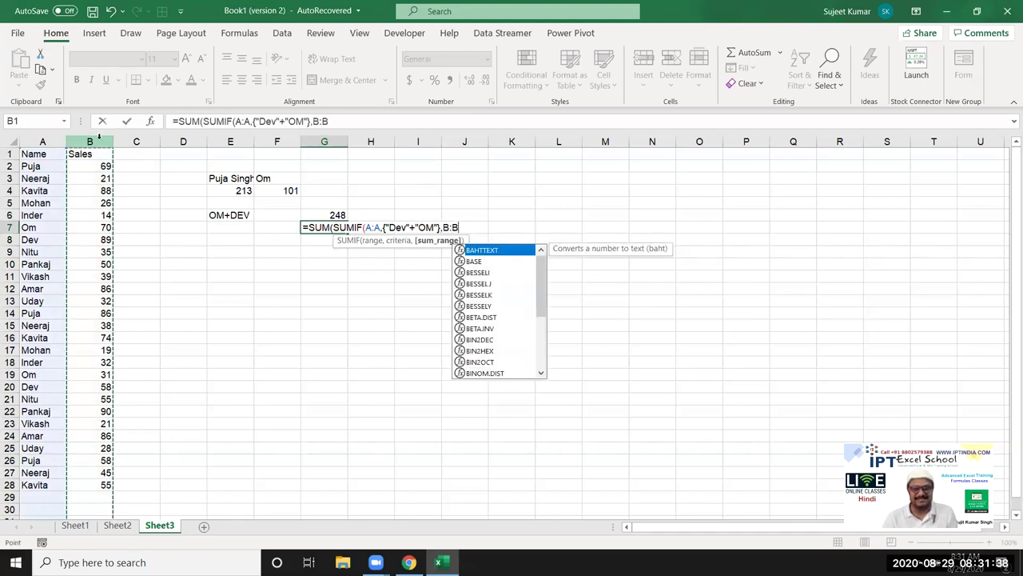
pyautogui.write('))')
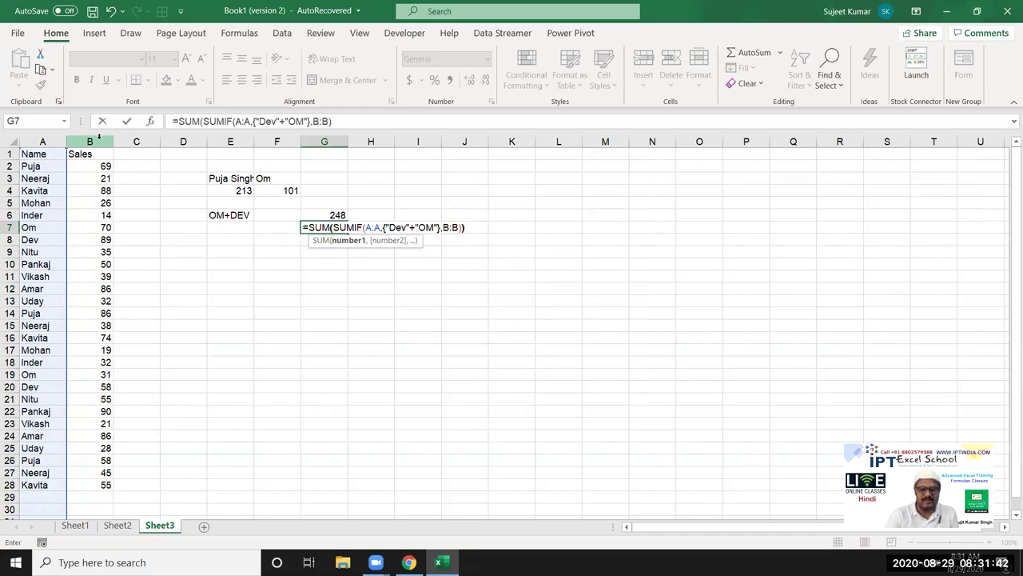
pyautogui.press('Return')
pyautogui.press('Return')
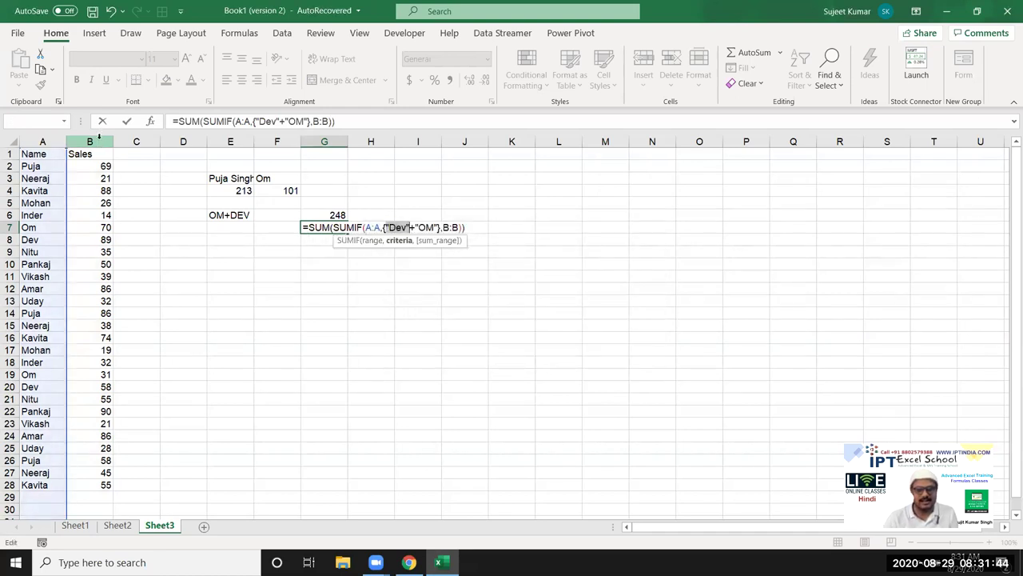
# Step: Replace the + in the array with a comma and enter G7's formula, returning 248
pyautogui.press('Left')
pyautogui.press('Right')
pyautogui.press('Right')
pyautogui.press('Right')
pyautogui.press('BackSpace')
pyautogui.write(',')
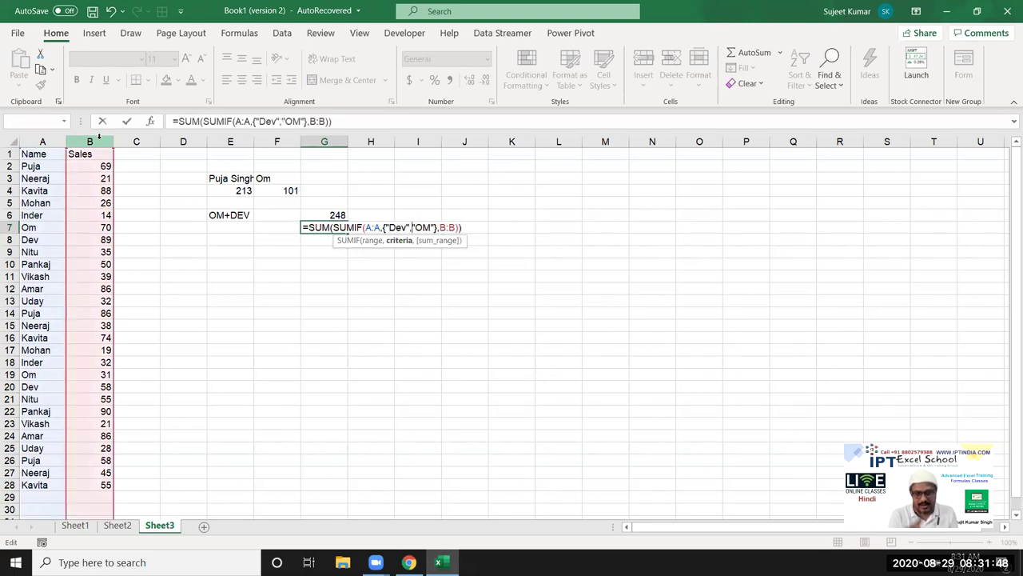
pyautogui.press('Return')
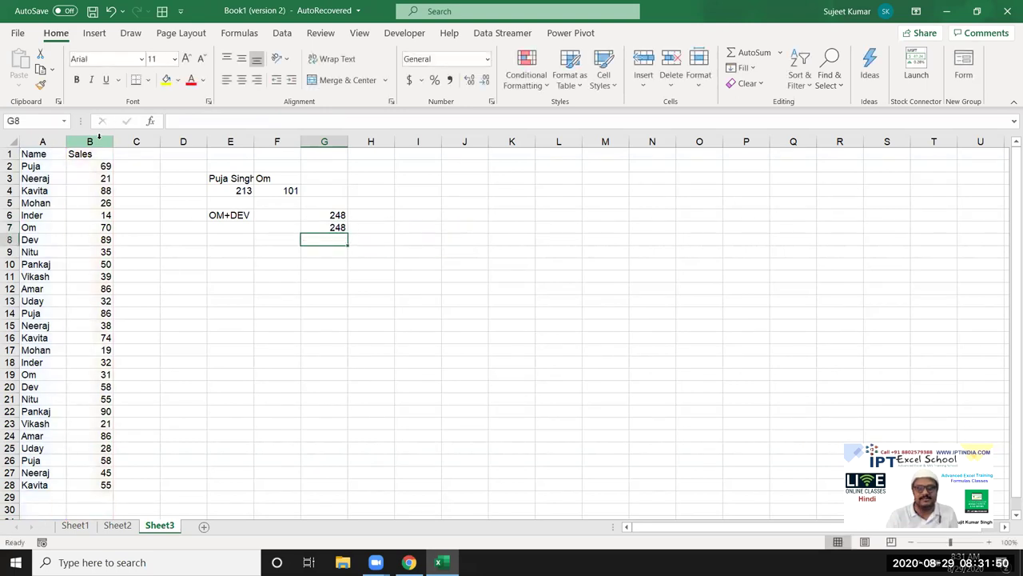
pyautogui.press('Up')
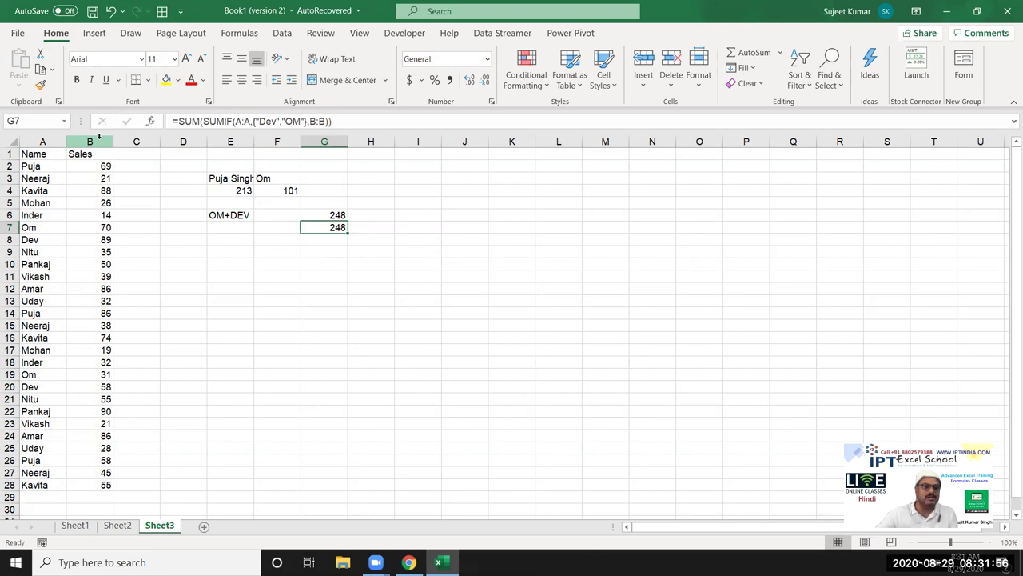
pyautogui.click(336, 216)
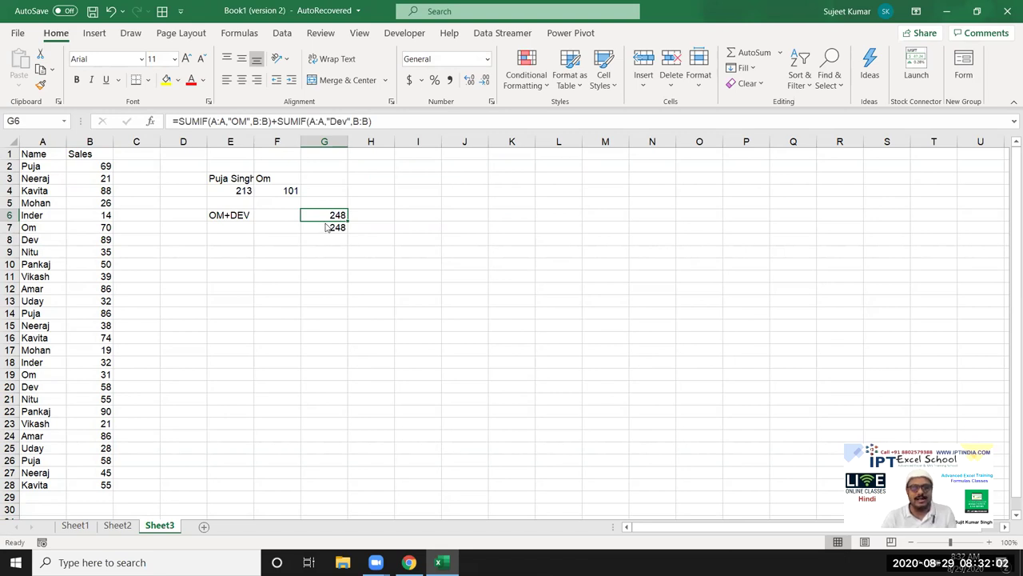
pyautogui.click(328, 227)
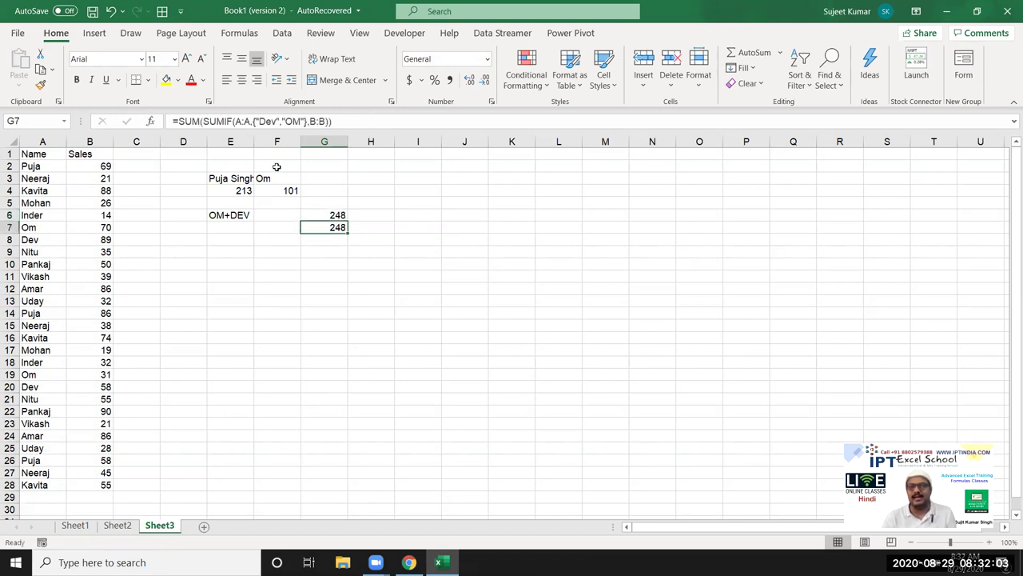
pyautogui.doubleClick(318, 227)
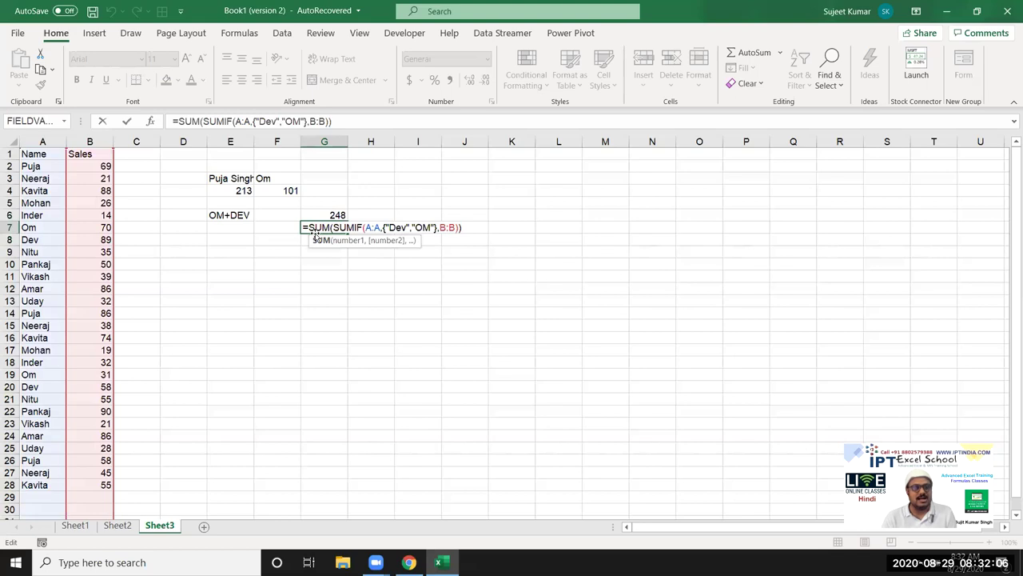
pyautogui.press('Escape')
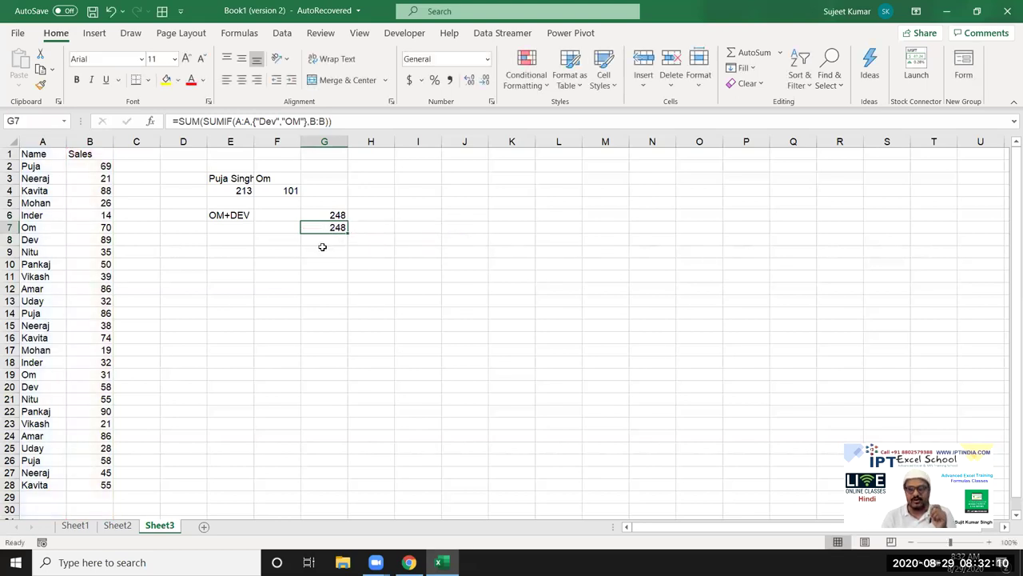
pyautogui.click(236, 192)
pyautogui.click(262, 192)
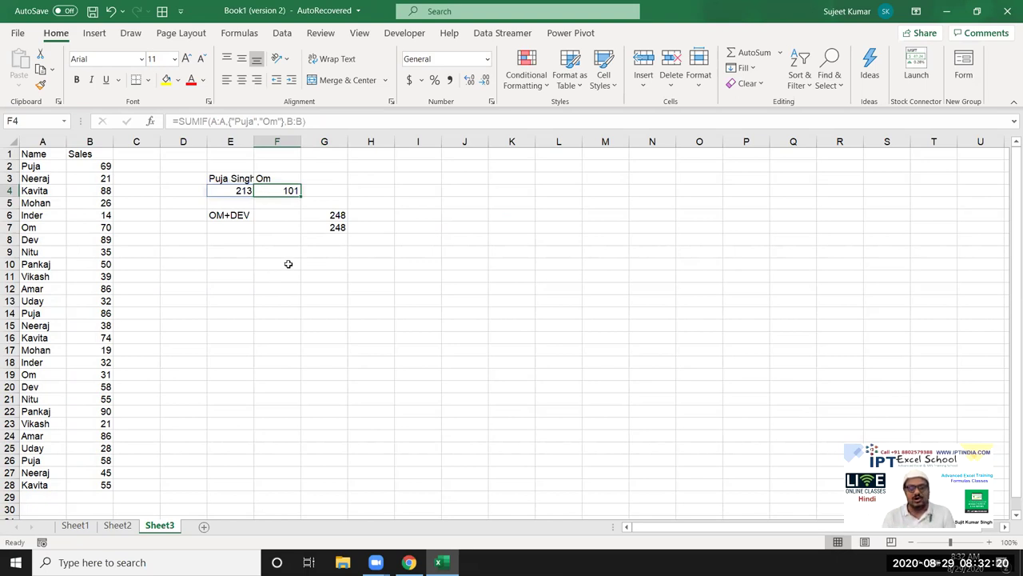
pyautogui.click(333, 228)
pyautogui.doubleClick(332, 228)
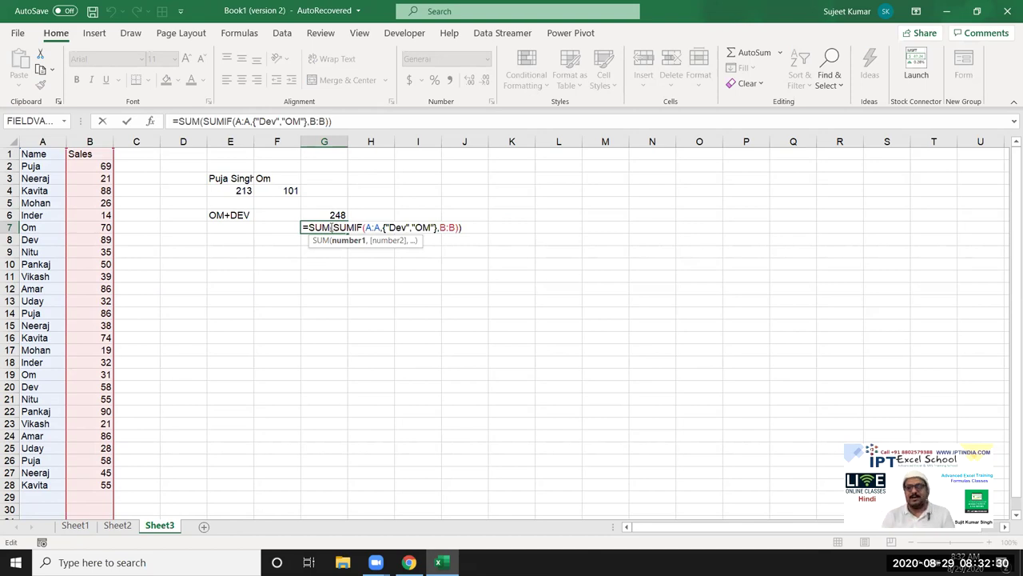
pyautogui.hotkey('ctrl', 'Return')
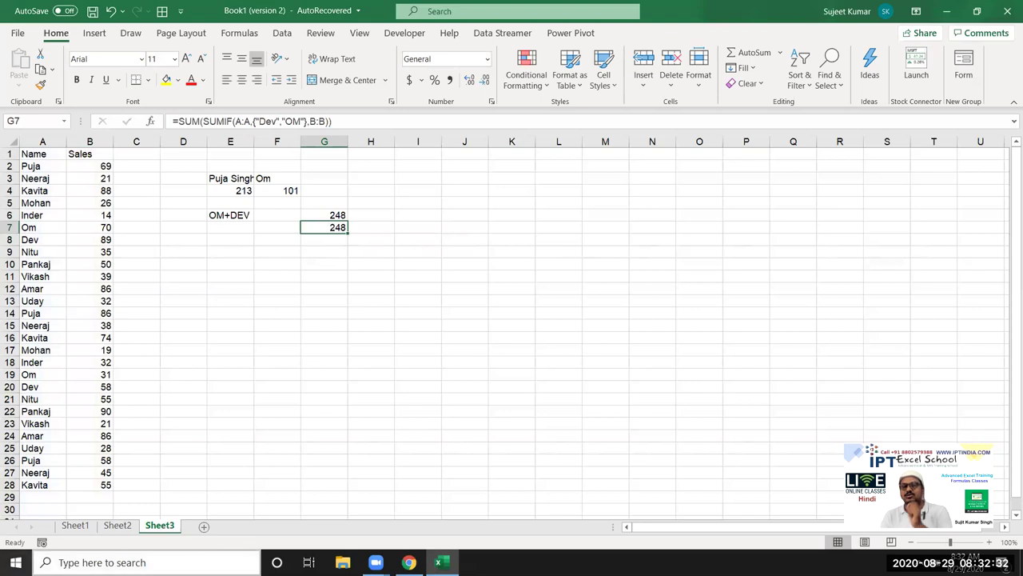
# Step: Evaluate G7's formula through SUM({147,101}) to 248 on the Formulas tab, then close
pyautogui.click(224, 38)
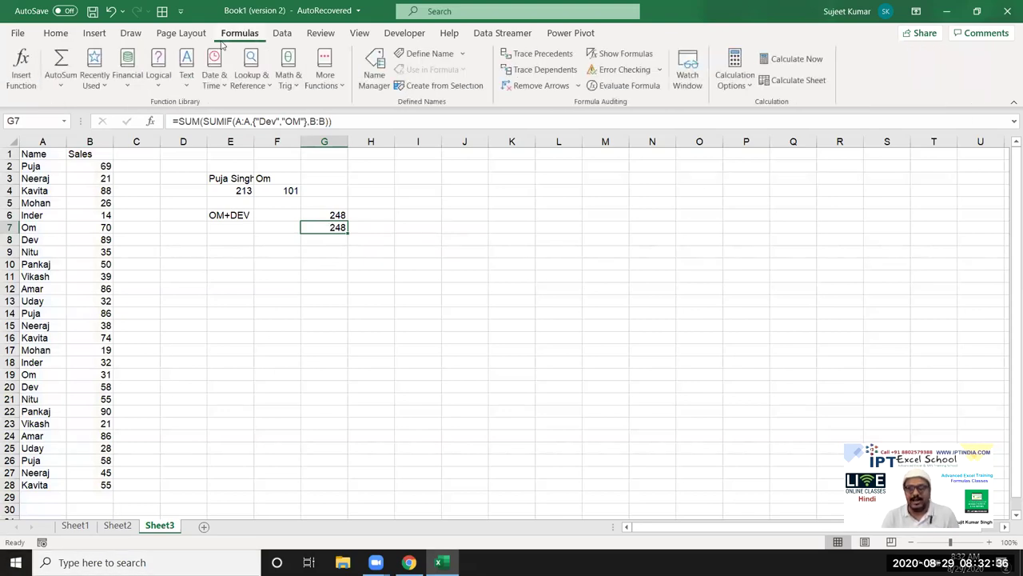
pyautogui.click(662, 85)
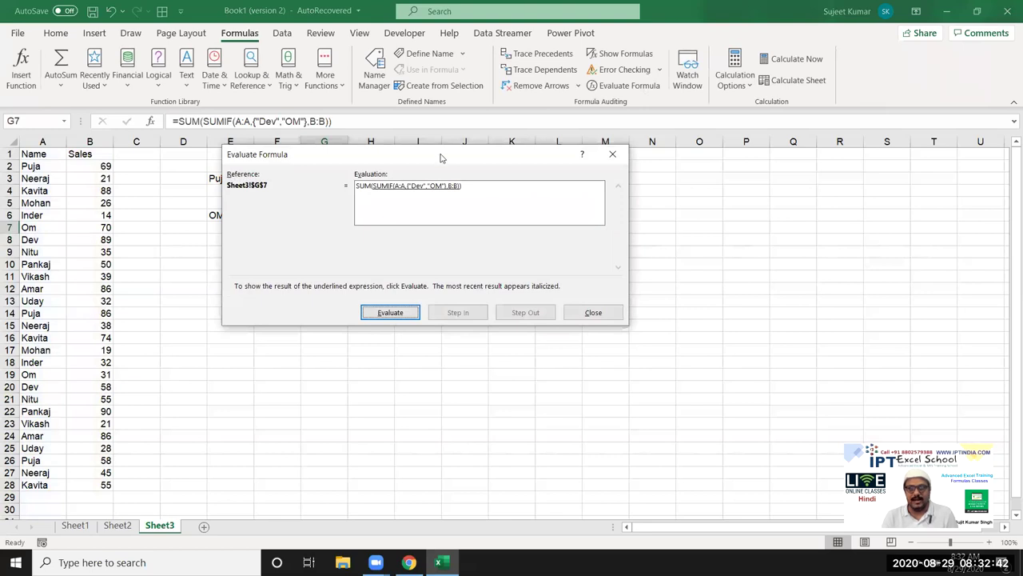
pyautogui.moveTo(439, 157); pyautogui.dragTo(561, 229)
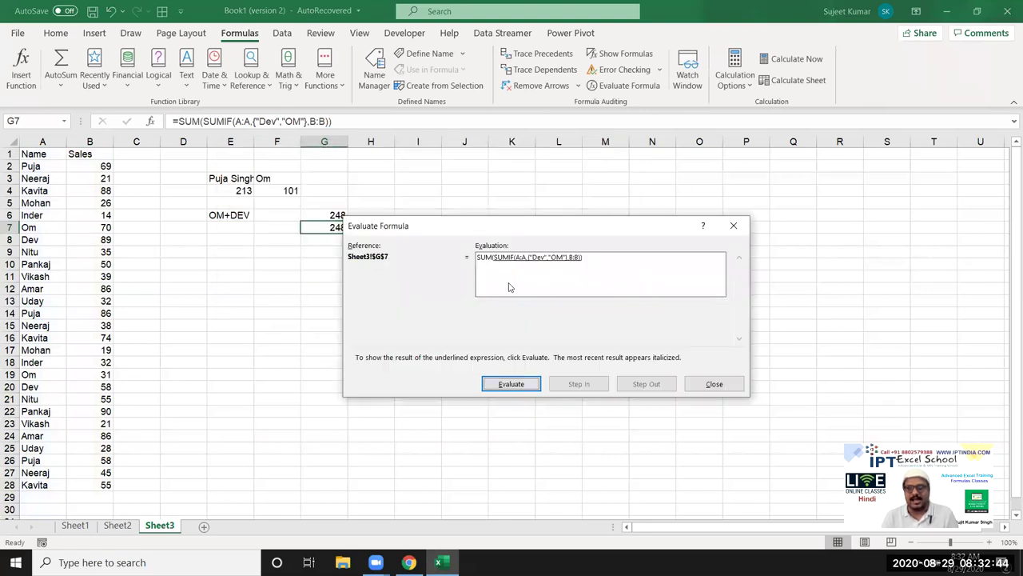
pyautogui.click(513, 387)
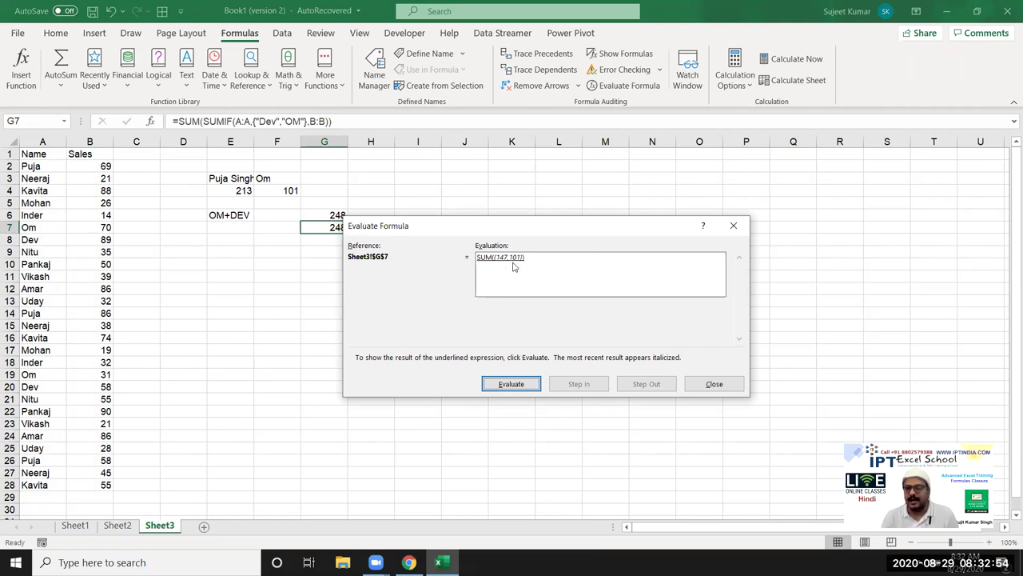
pyautogui.click(498, 385)
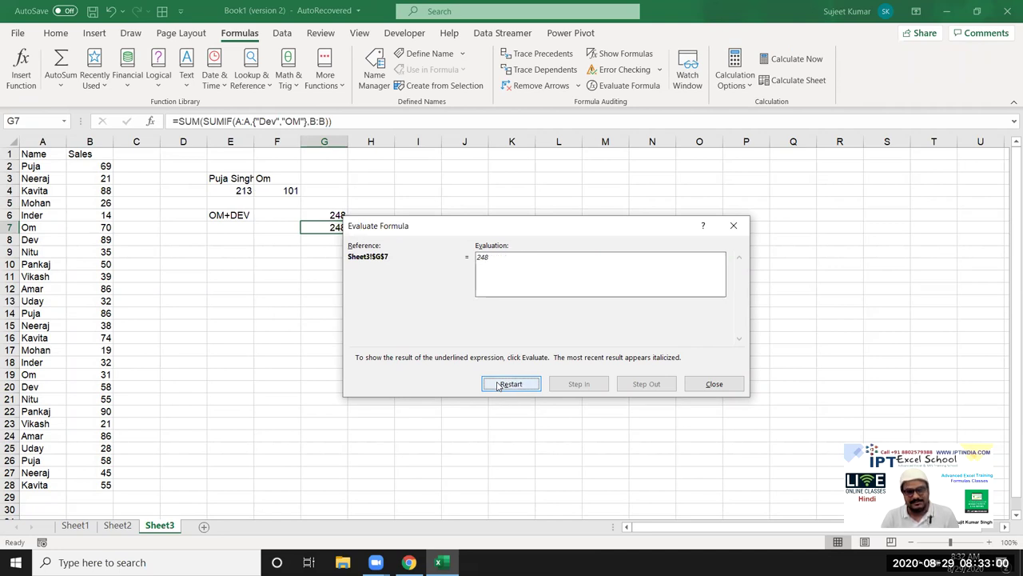
pyautogui.click(713, 383)
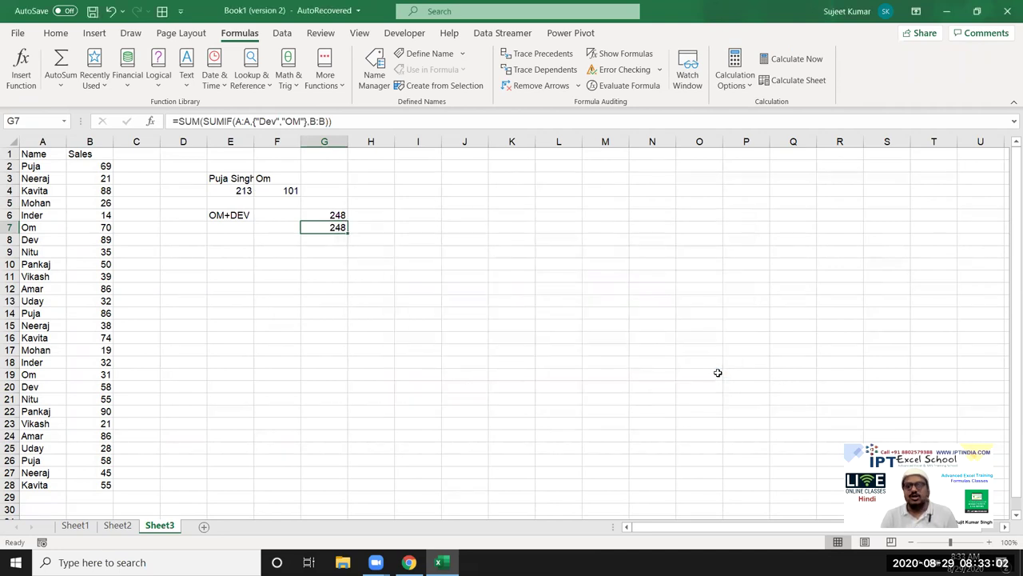
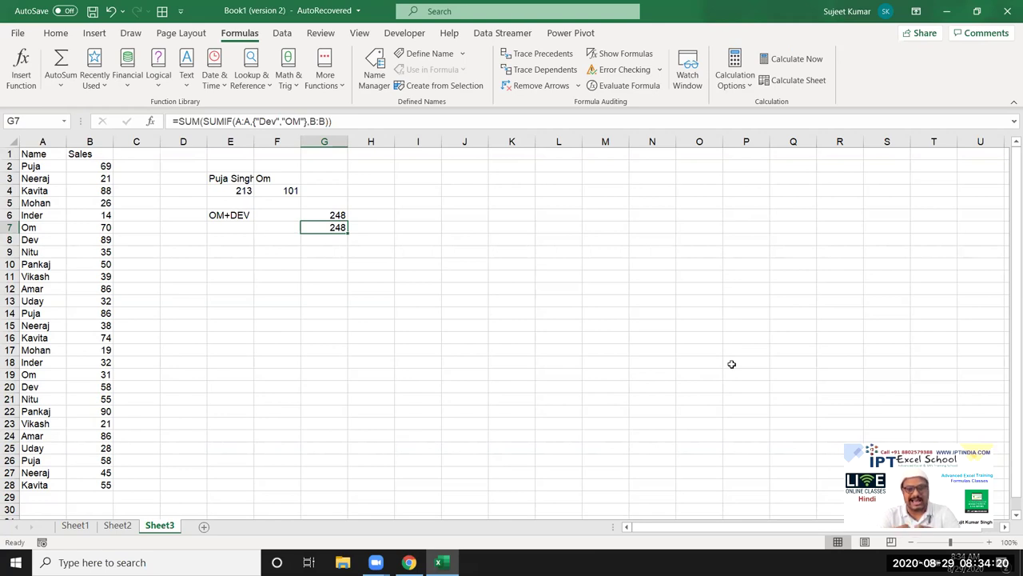
# Step: Keep G7's formula unchanged, then select B4 on Sheet2 to show its MID formula
pyautogui.press('F2')
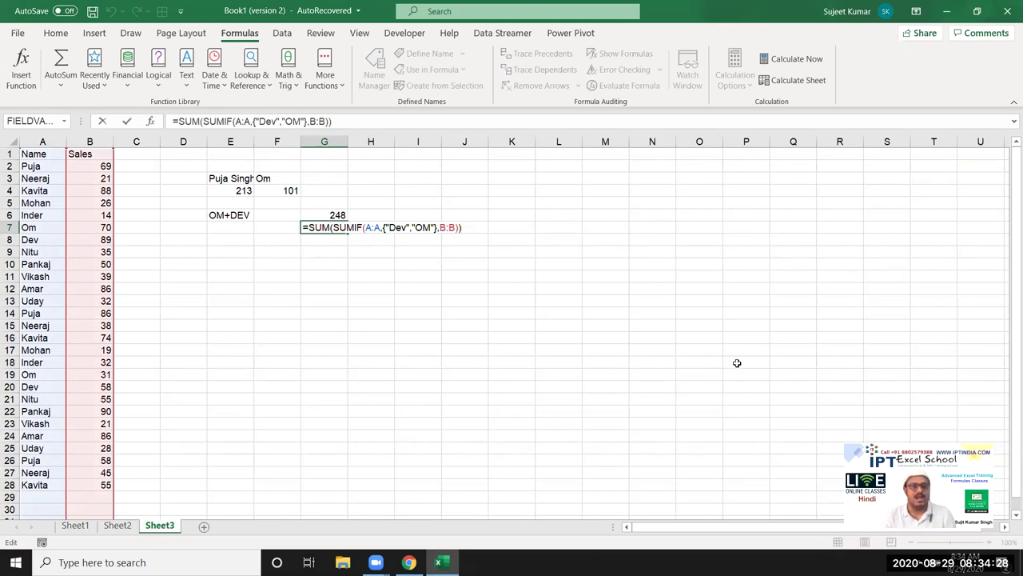
pyautogui.hotkey('ctrl', 'Return')
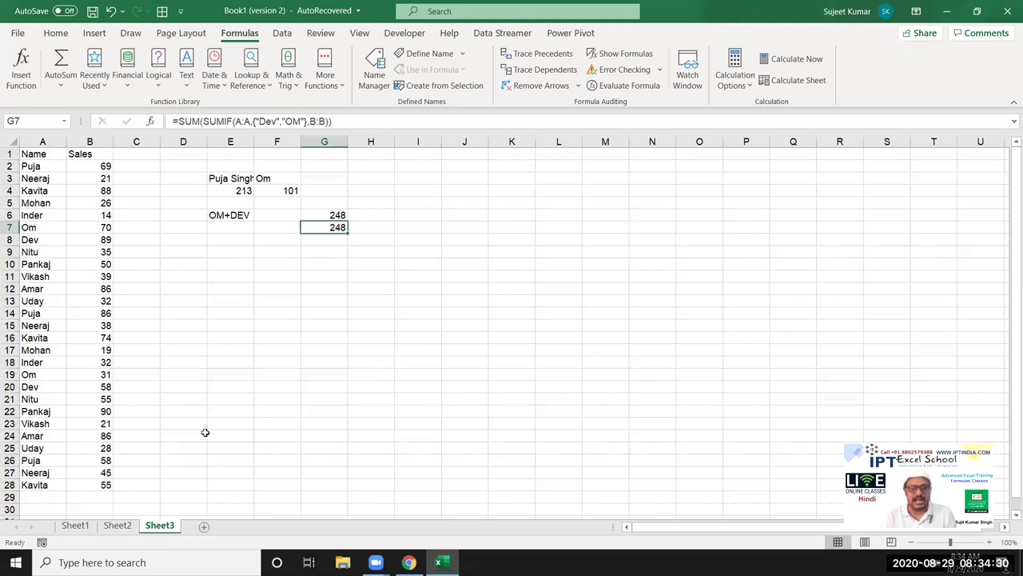
pyautogui.click(117, 525)
pyautogui.click(160, 179)
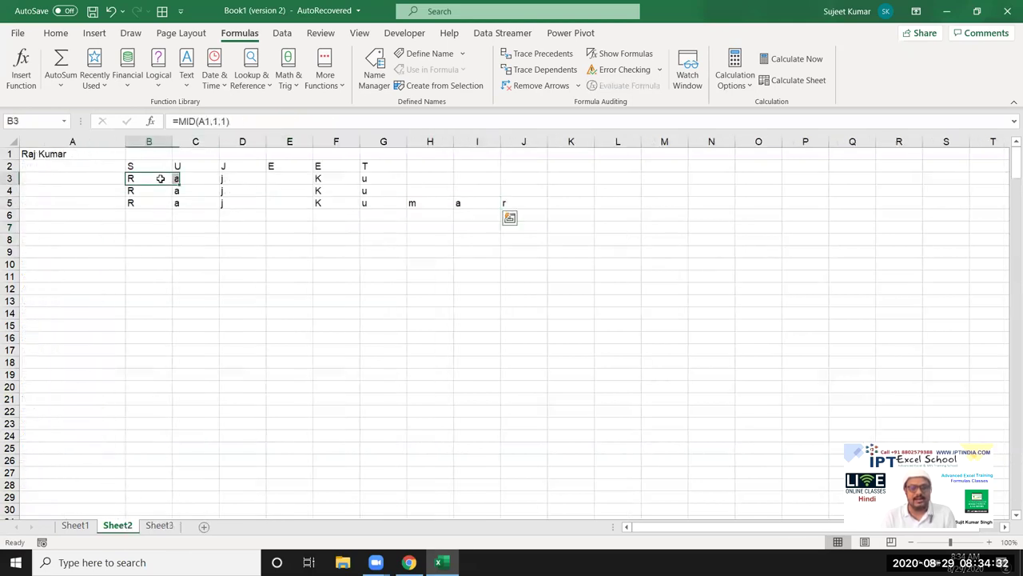
pyautogui.click(163, 192)
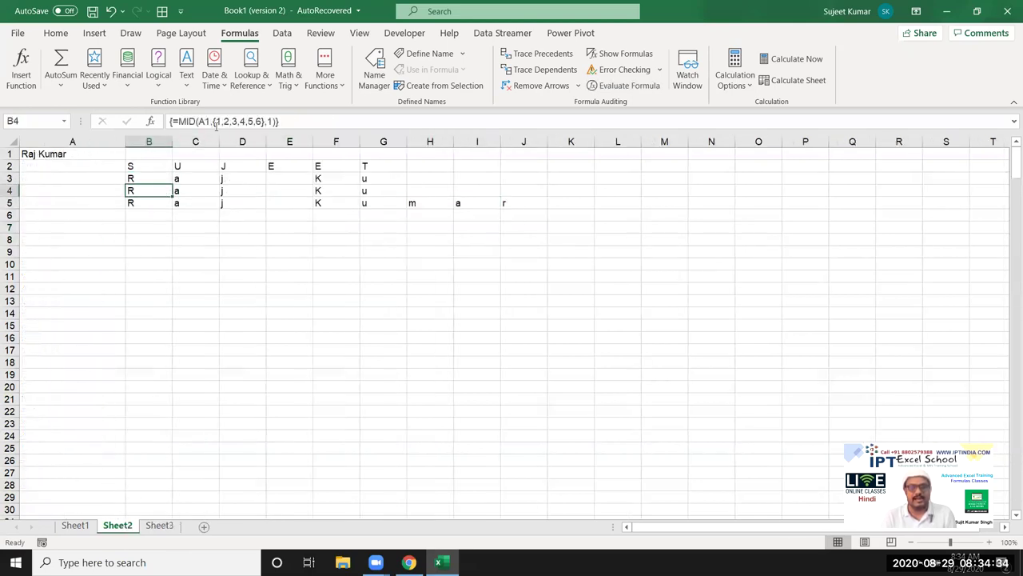
# Step: Highlight the {1,2,3,4,5,6} constant and re-enter B4's formula as an array formula
pyautogui.moveTo(214, 122); pyautogui.dragTo(264, 122)
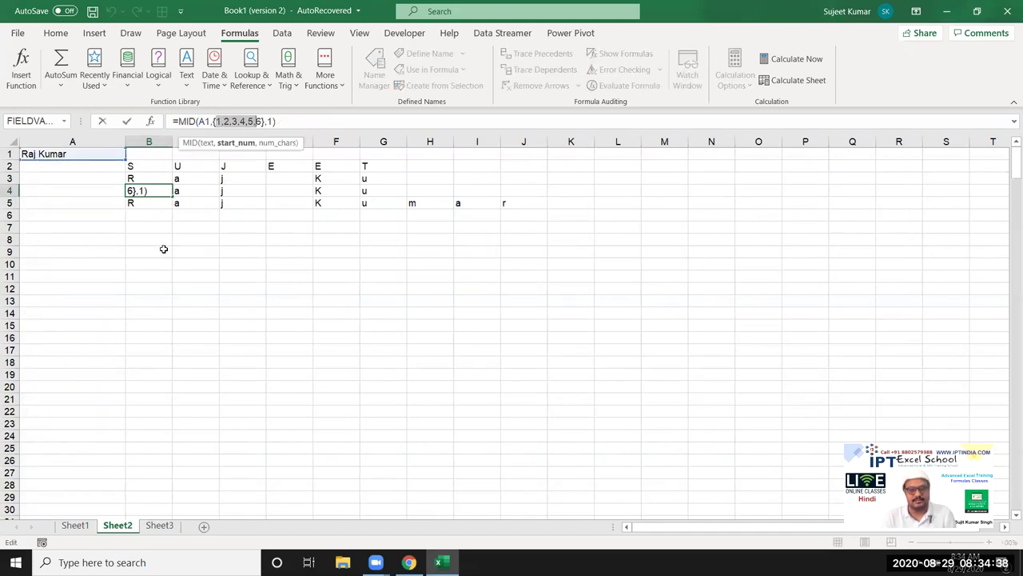
pyautogui.hotkey('ctrl', 'shift', 'Return')
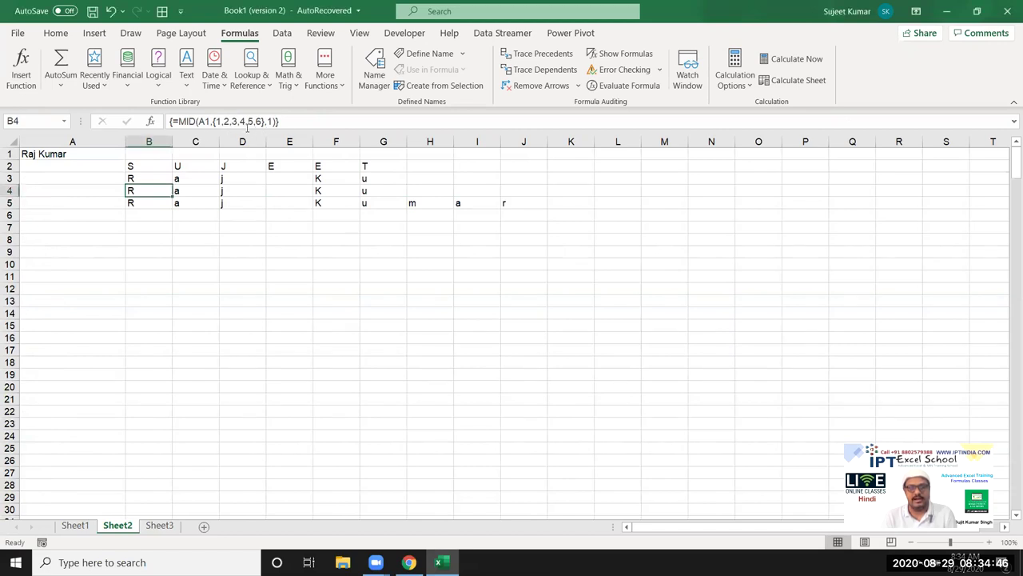
pyautogui.moveTo(212, 122); pyautogui.dragTo(265, 121)
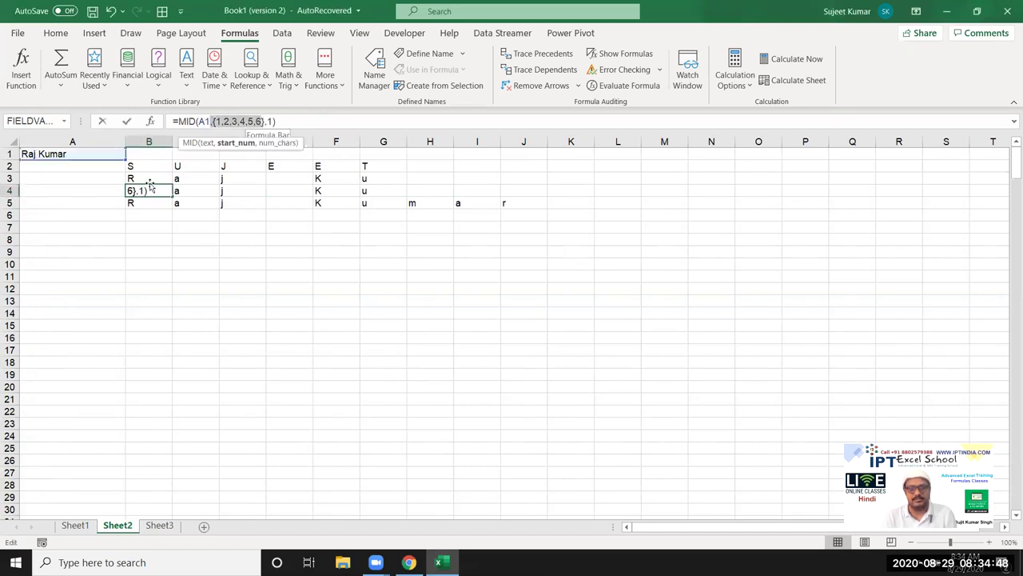
pyautogui.hotkey('ctrl', 'shift', 'Return')
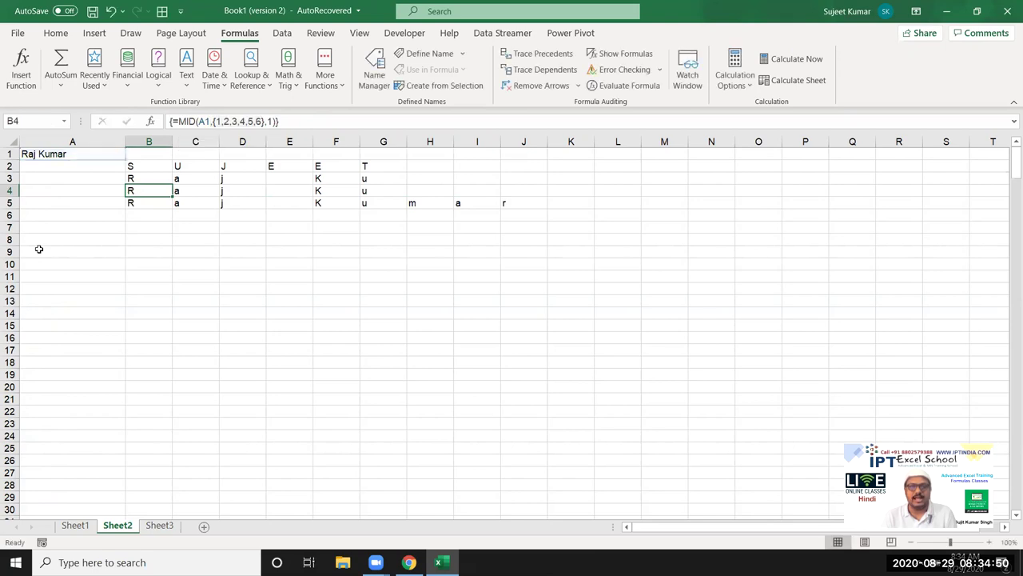
# Step: Clear all contents of A1:N21 on Sheet1
pyautogui.click(69, 529)
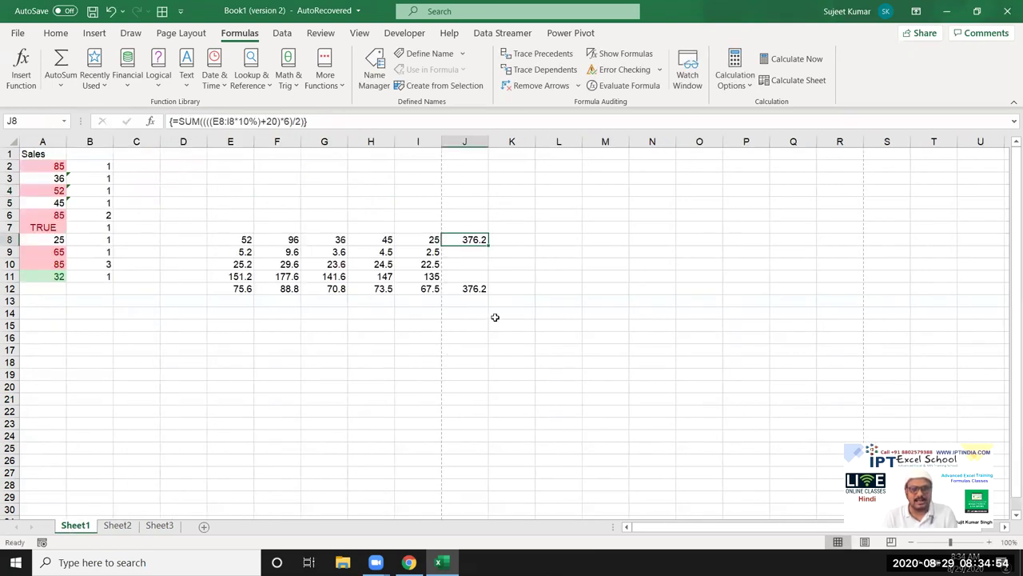
pyautogui.click(319, 275)
pyautogui.moveTo(652, 398); pyautogui.dragTo(4, 34)
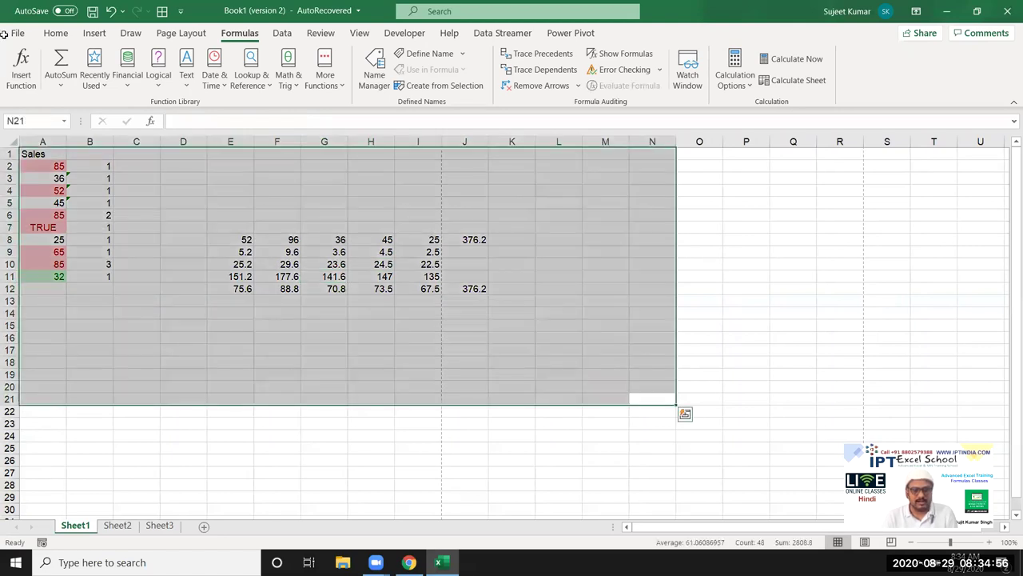
pyautogui.hotkey('ctrl', '-')
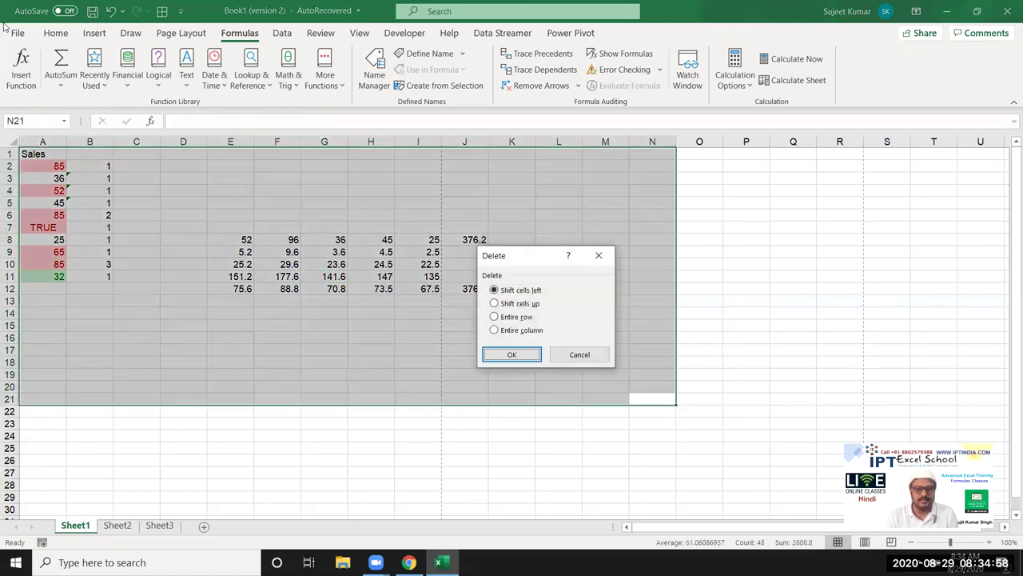
pyautogui.press('Escape')
pyautogui.press('Delete')
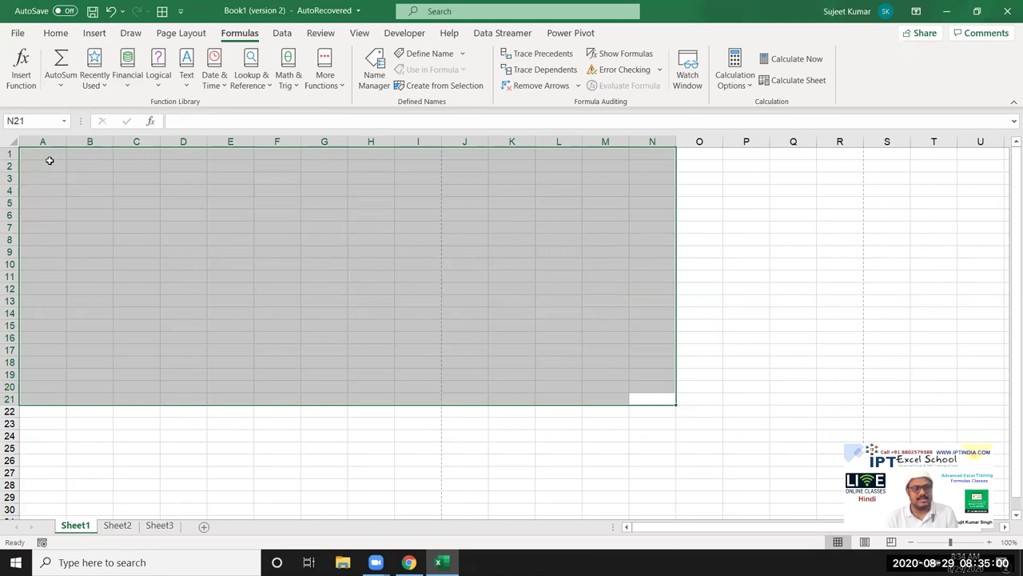
# Step: Enter ={1,2,3,4,5} in A1 so the values 1 to 5 spill across A1:E1
pyautogui.click(48, 157)
pyautogui.write('=')
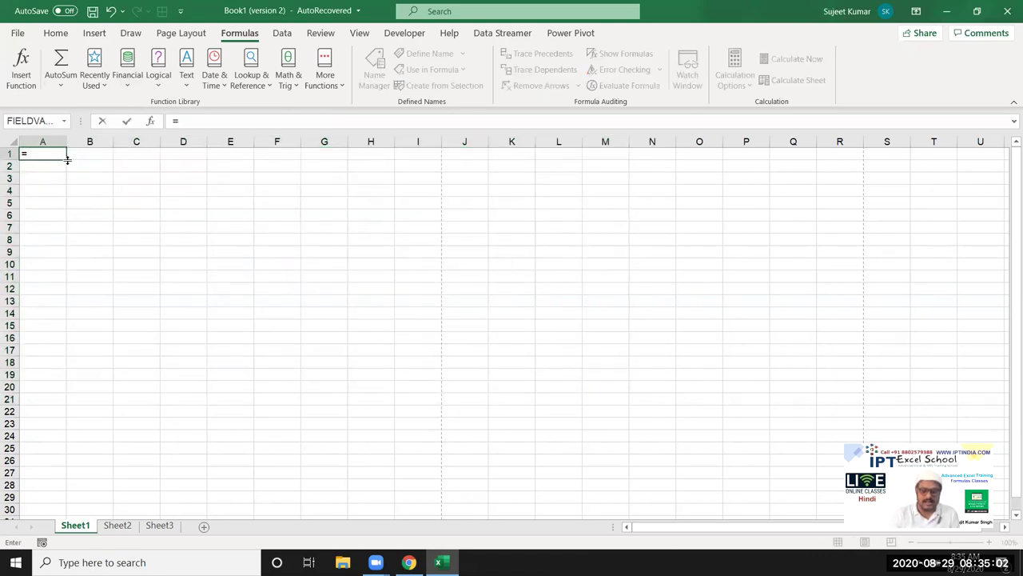
pyautogui.write('(1,2,3')
pyautogui.write('4,5}')
pyautogui.press('Return')
pyautogui.press('Up')
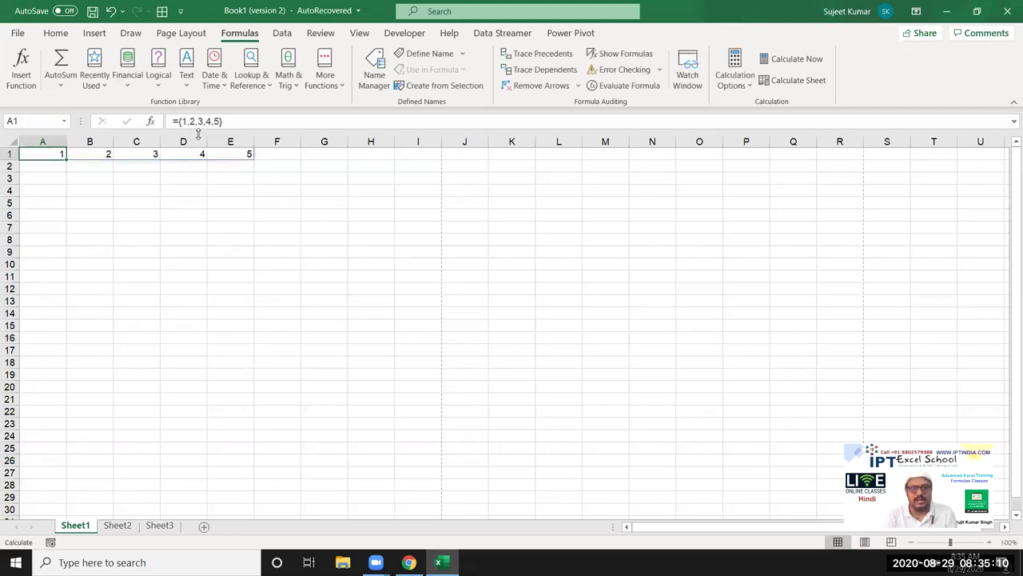
pyautogui.press('Right')
pyautogui.press('Right')
pyautogui.press('Right')
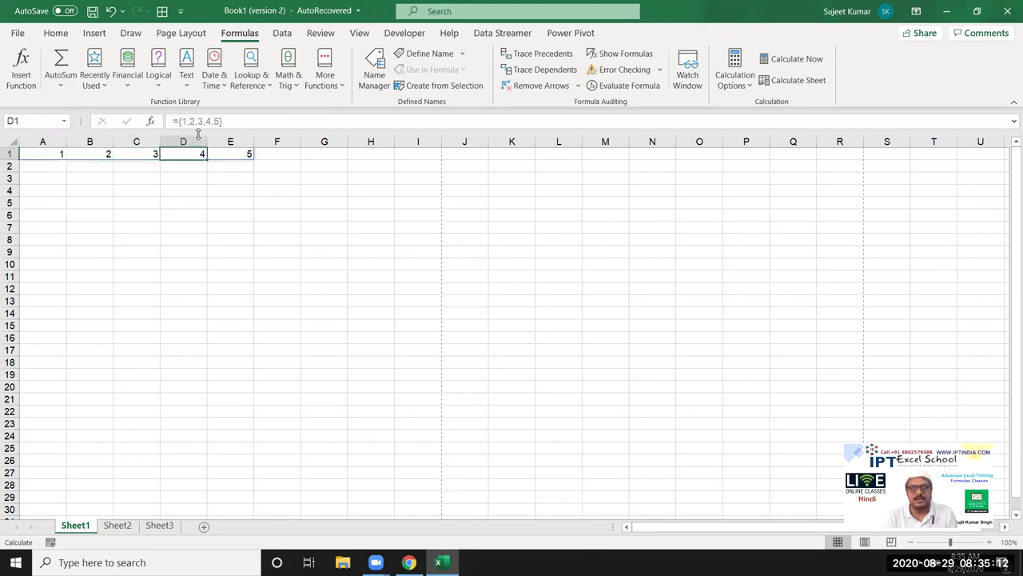
pyautogui.press('Left')
pyautogui.press('Left')
pyautogui.press('Left')
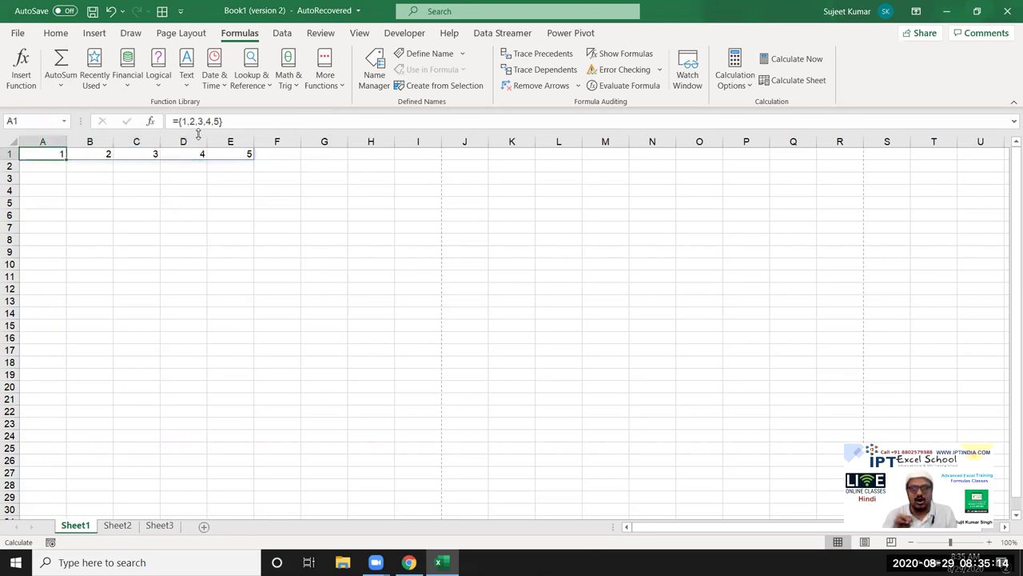
# Step: Select A5:E6 and enter ={1,2,3,4,5;6,7,8,9,10} to fill both rows
pyautogui.moveTo(59, 203)
pyautogui.mouseDown()
pyautogui.moveTo(88, 231)
pyautogui.moveTo(250, 206)
pyautogui.moveTo(252, 228)
pyautogui.mouseUp()
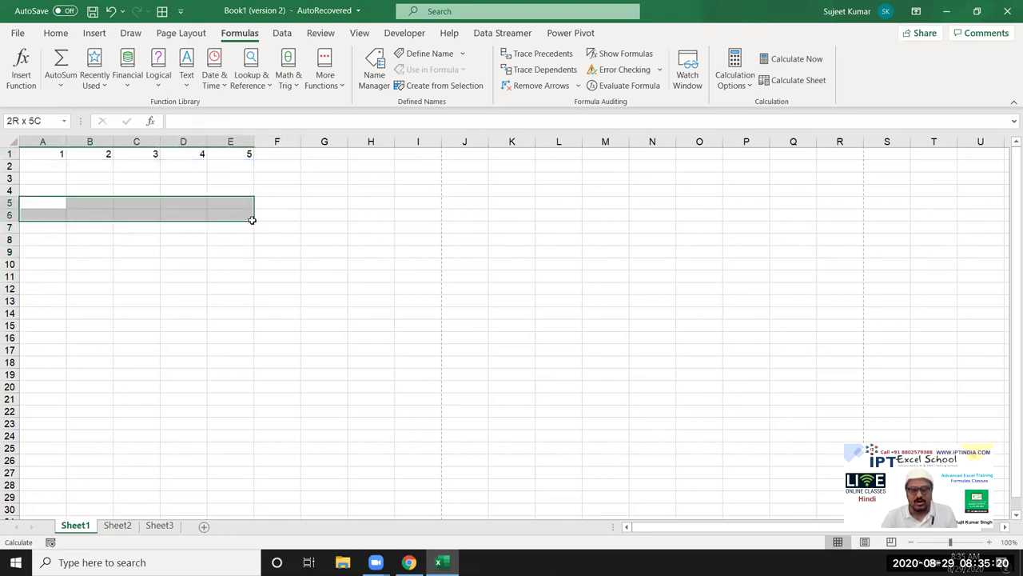
pyautogui.moveTo(252, 227); pyautogui.dragTo(252, 217)
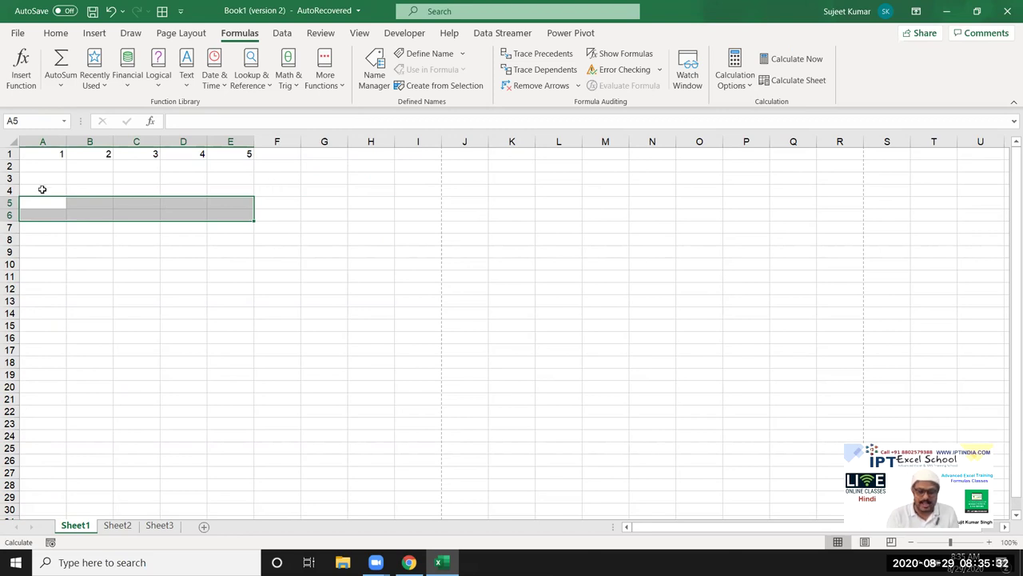
pyautogui.write('={1,2,3,4,5')
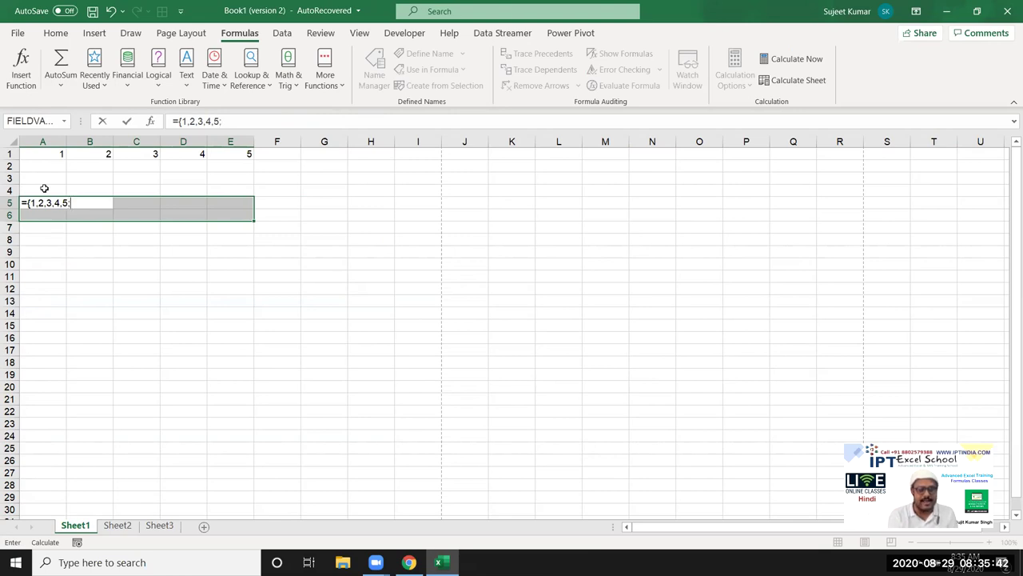
pyautogui.write('6')
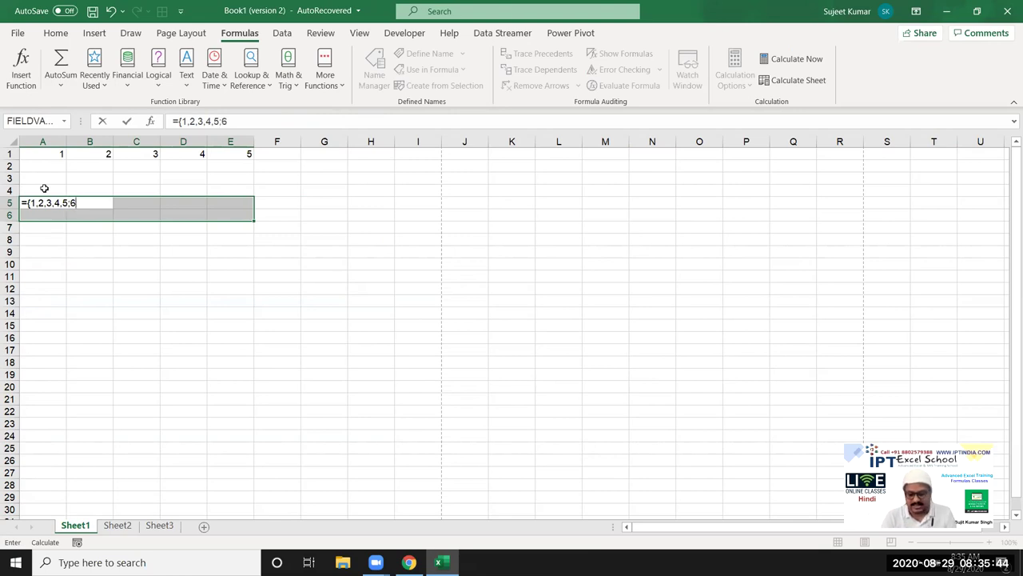
pyautogui.write(',7,8,9')
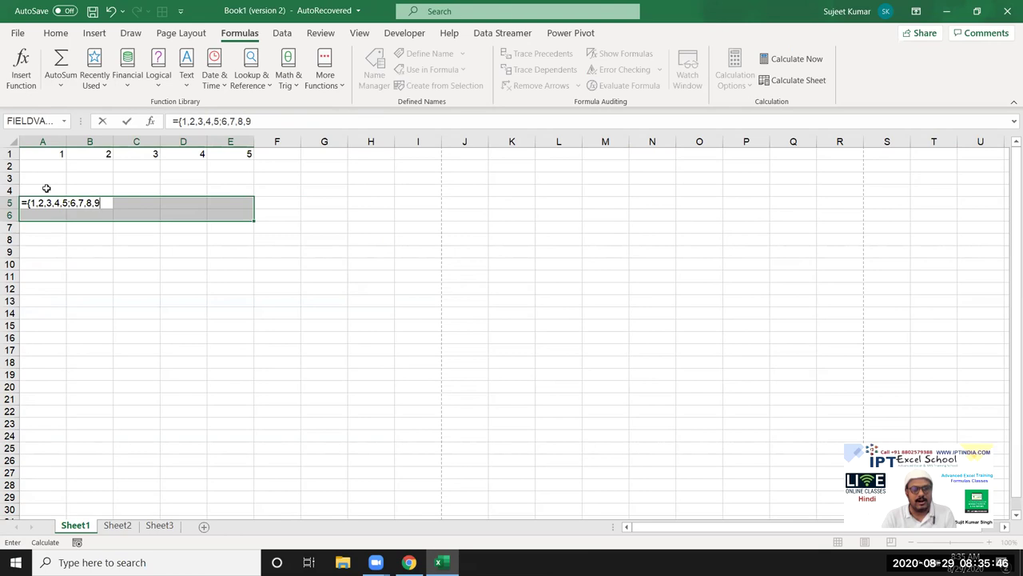
pyautogui.write(',10}')
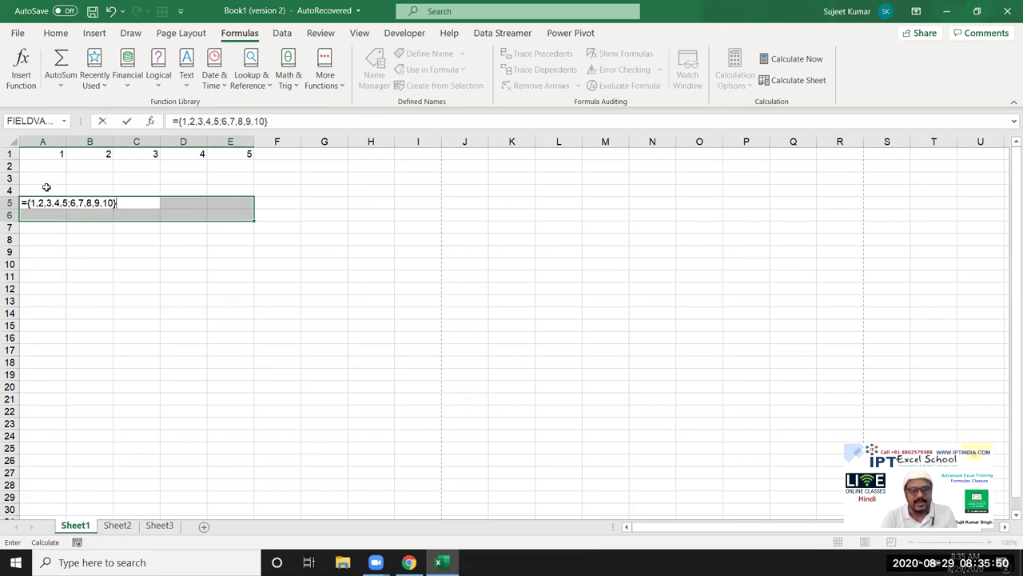
pyautogui.press('Return')
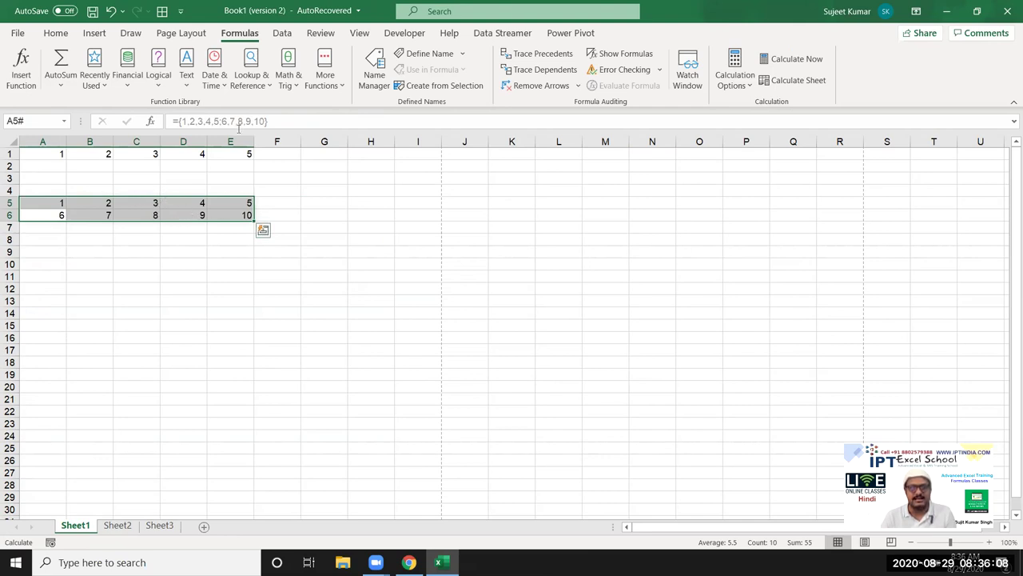
pyautogui.click(277, 211)
# Step: Clear the arrays in A1:F6 and add Code and City headings in G1:H1
pyautogui.moveTo(277, 211); pyautogui.dragTo(41, 127)
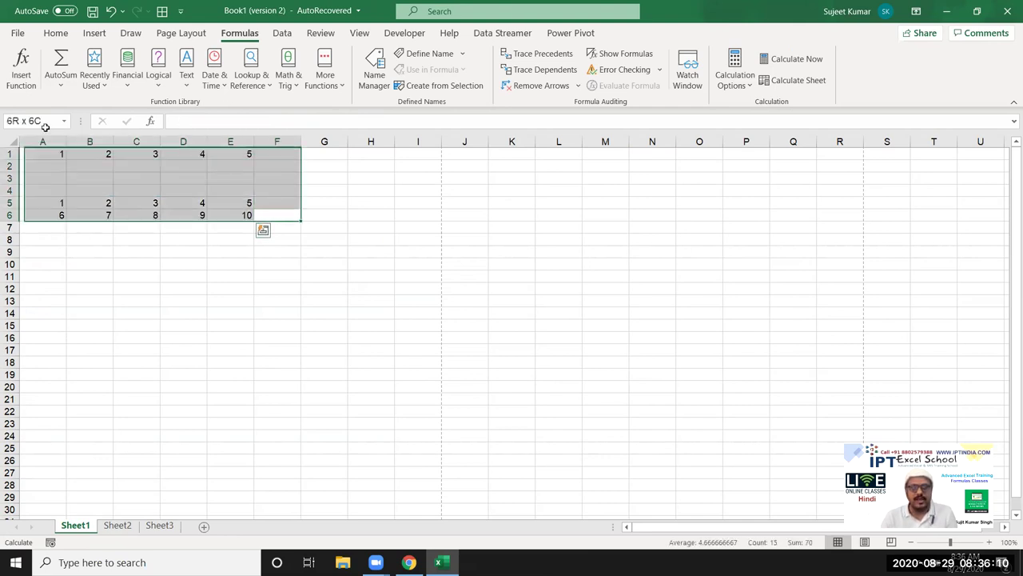
pyautogui.press('Delete')
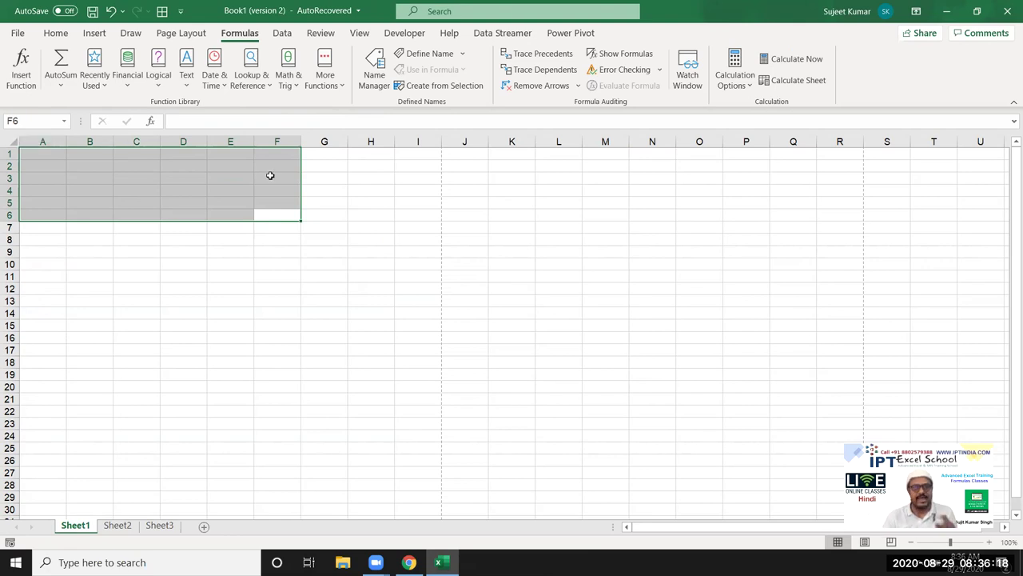
pyautogui.click(343, 152)
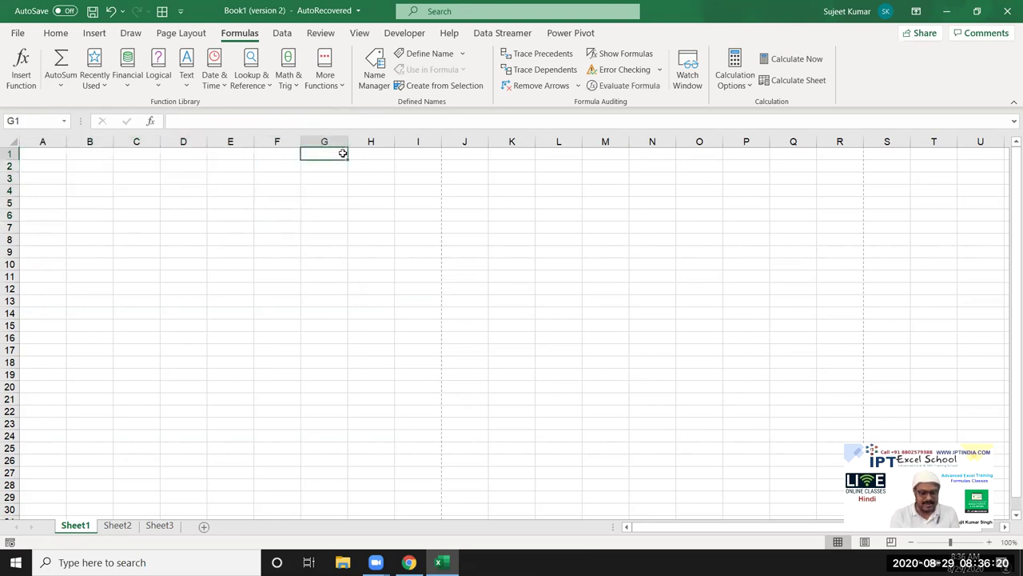
pyautogui.write('Code')
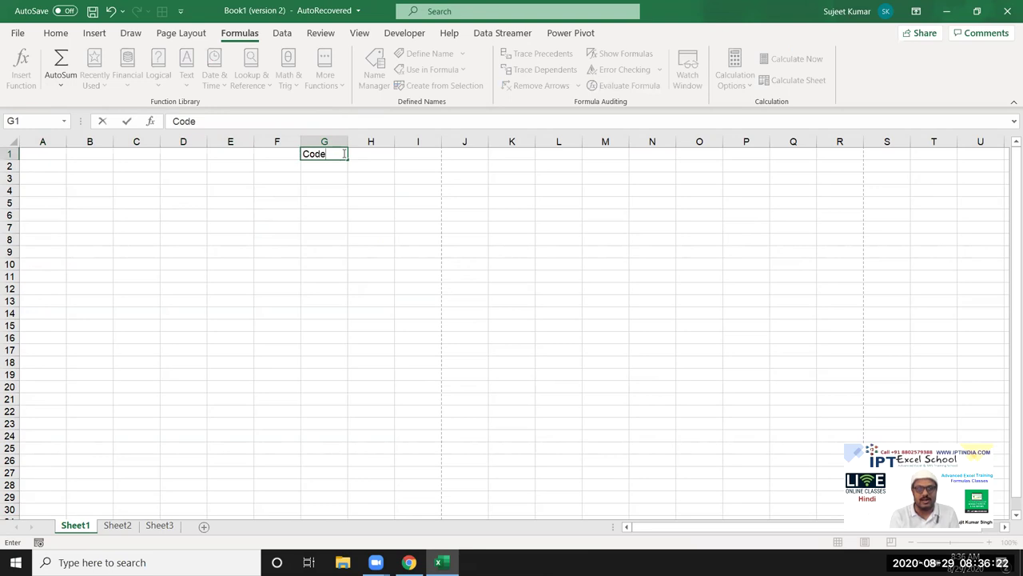
pyautogui.press('Tab')
pyautogui.write('City')
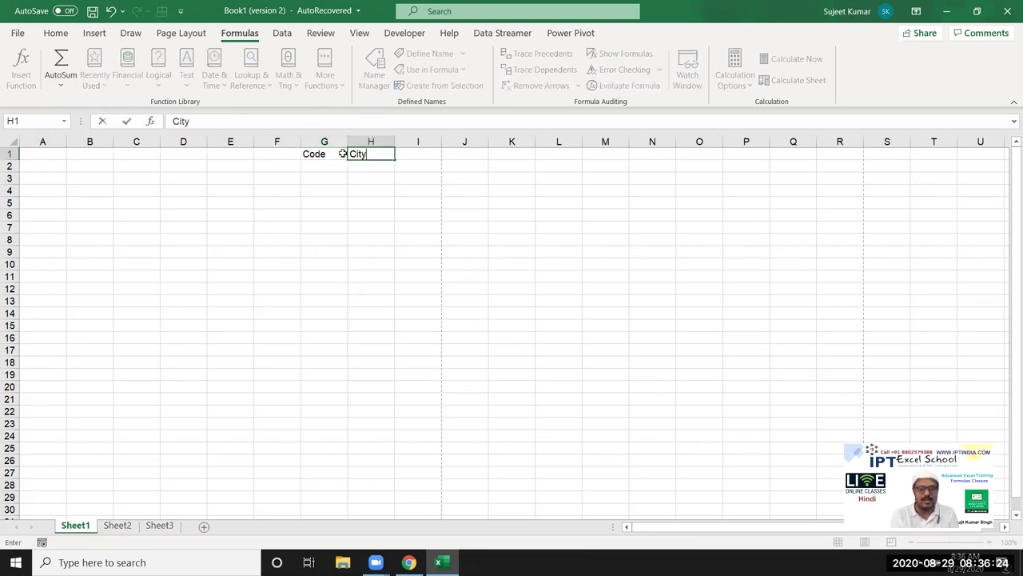
pyautogui.press('Return')
# Step: Enter the rows 11 Delhi and 22 Mumbai under the headings
pyautogui.write('11')
pyautogui.press('Tab')
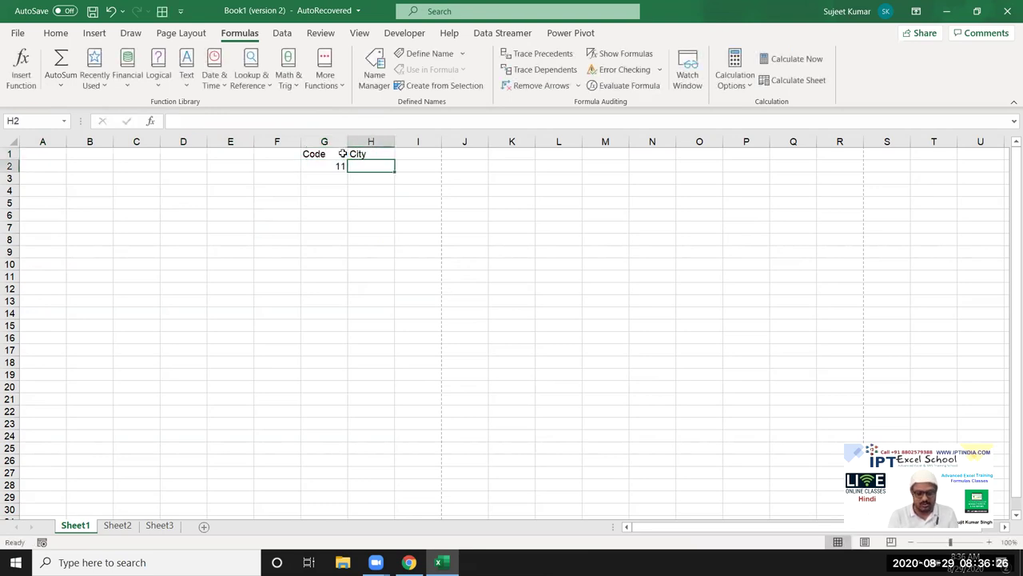
pyautogui.write('Delhi')
pyautogui.press('Return')
pyautogui.write('22')
pyautogui.press('Tab')
pyautogui.write('Mumbai')
pyautogui.press('Return')
# Step: Enter the rows 33 Kulkata and 44 Chennai to complete the table
pyautogui.write('33')
pyautogui.press('Tab')
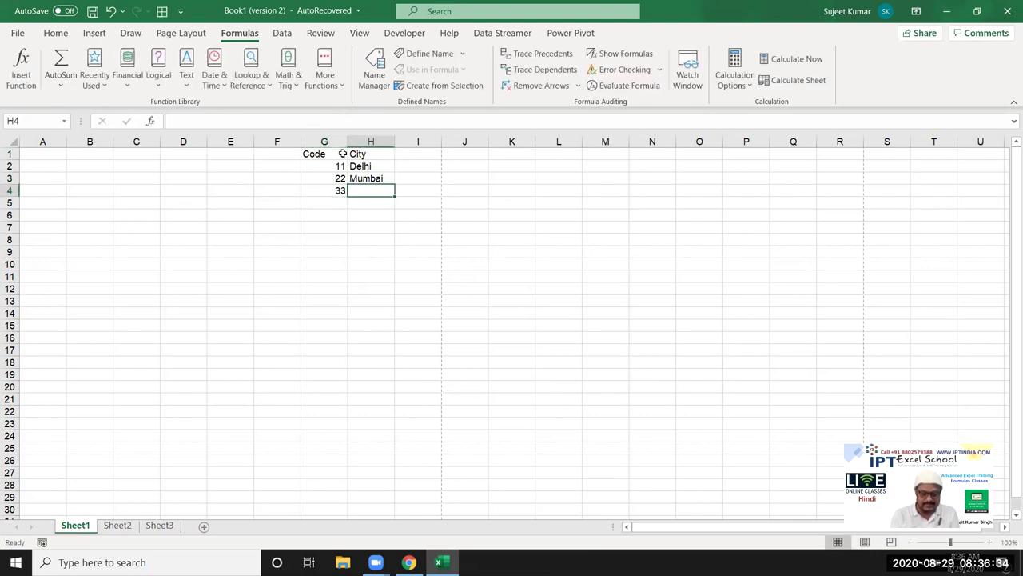
pyautogui.write('Kulkata')
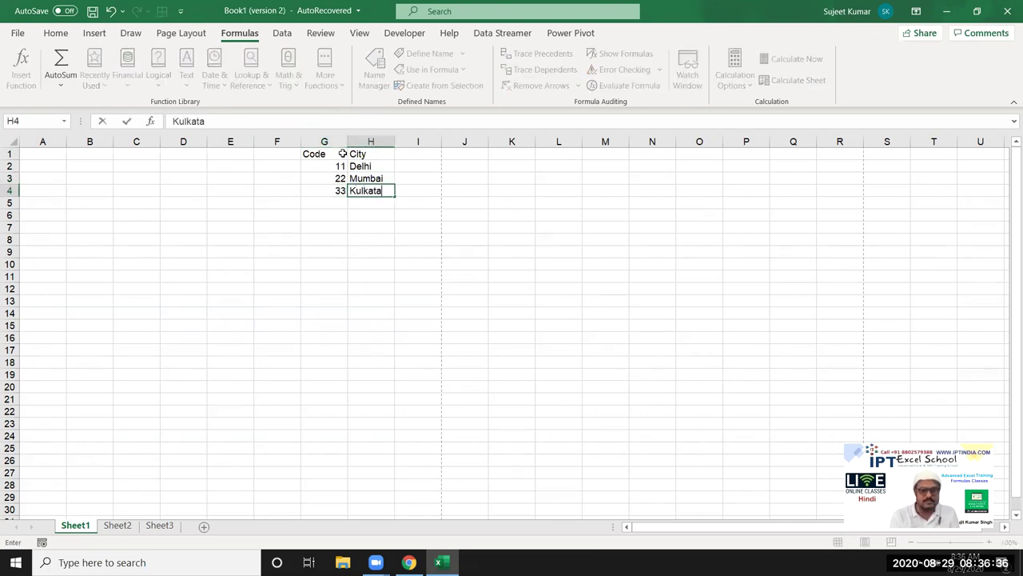
pyautogui.press('Return')
pyautogui.write('44')
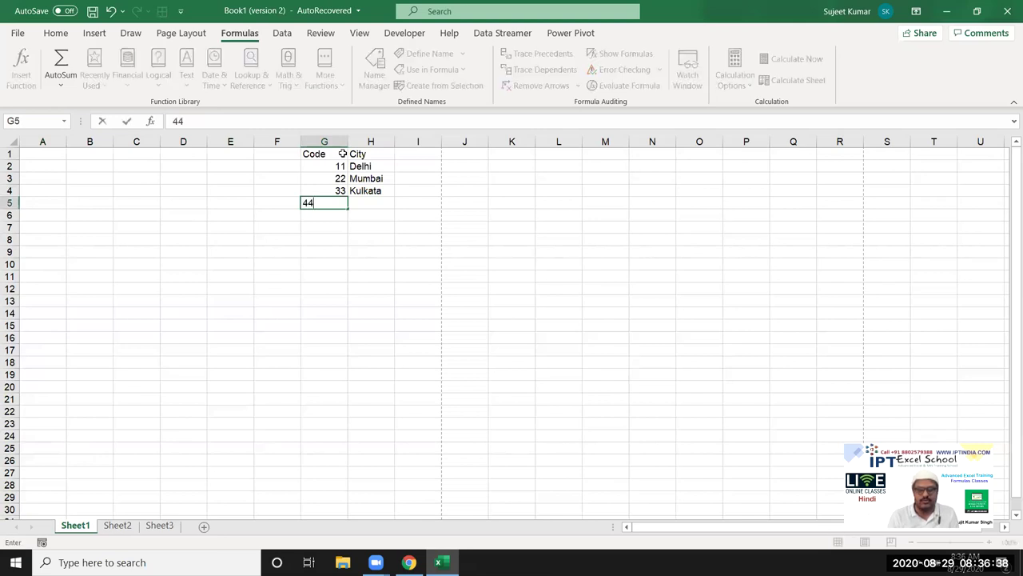
pyautogui.press('Tab')
pyautogui.write('Che')
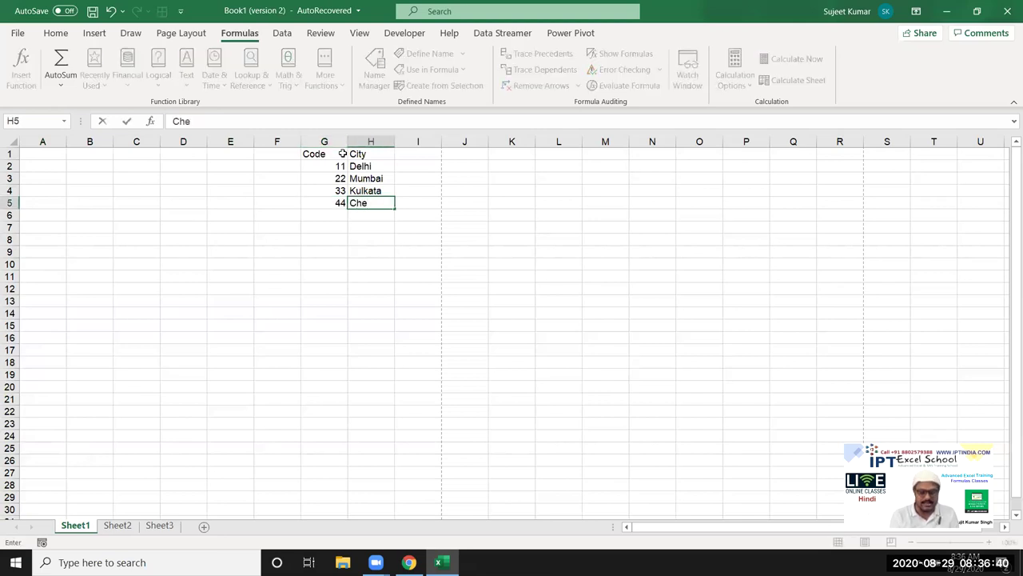
pyautogui.write('nna')
pyautogui.press('Return')
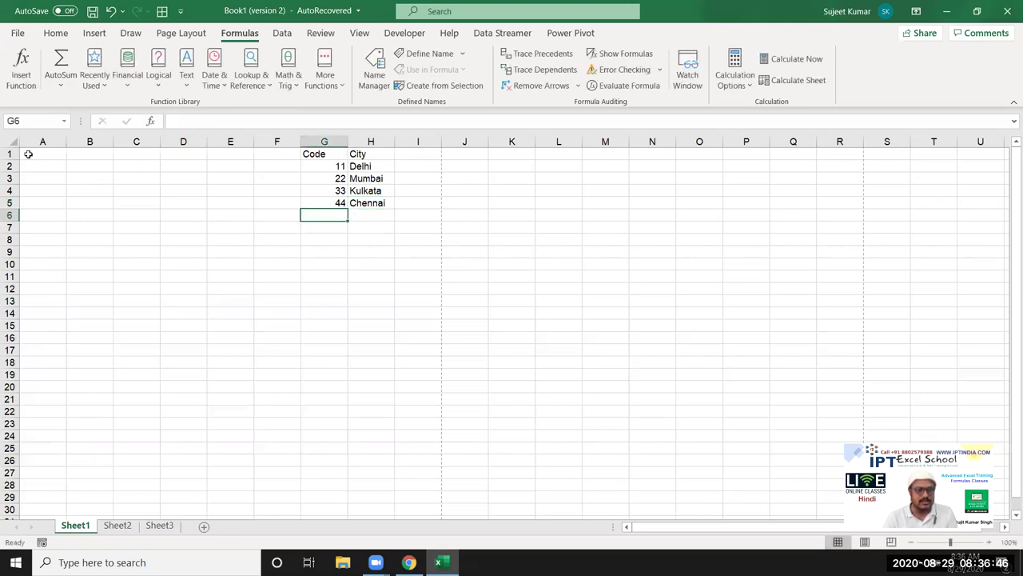
# Step: Type Code and City in A1:B1 and 11 in A2, then select B2
pyautogui.click(28, 153)
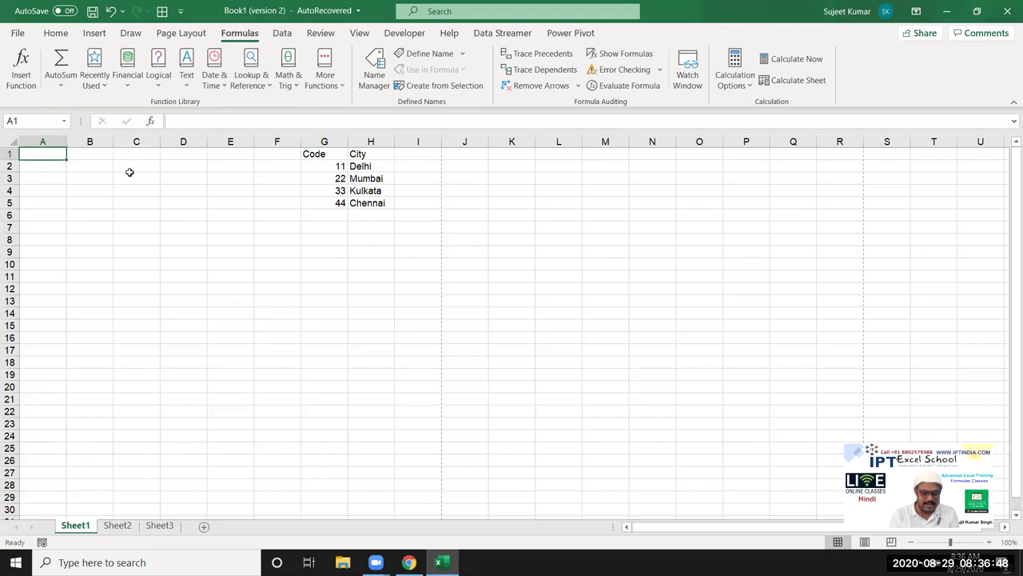
pyautogui.write('Code')
pyautogui.press('Tab')
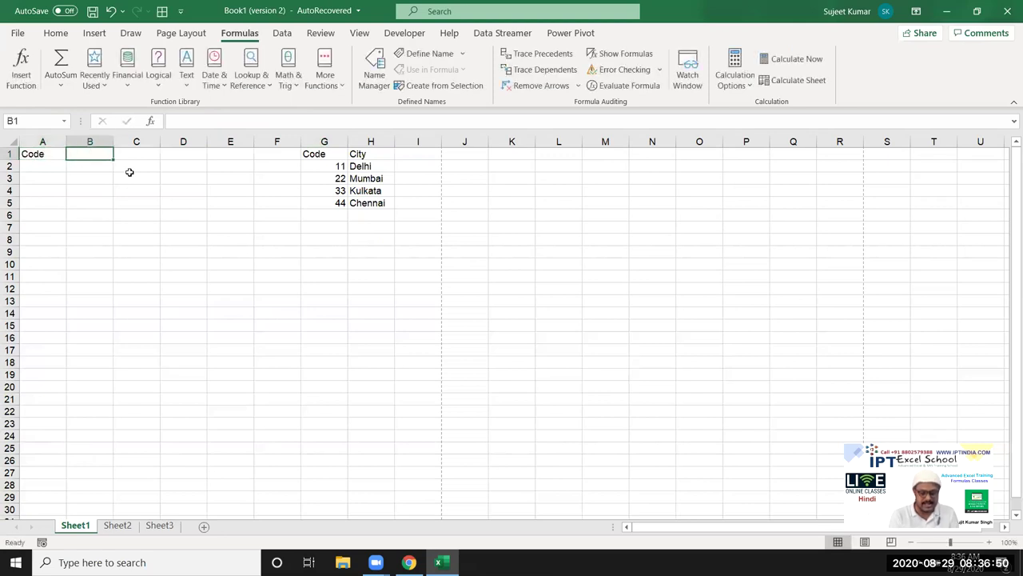
pyautogui.write('City')
pyautogui.press('Return')
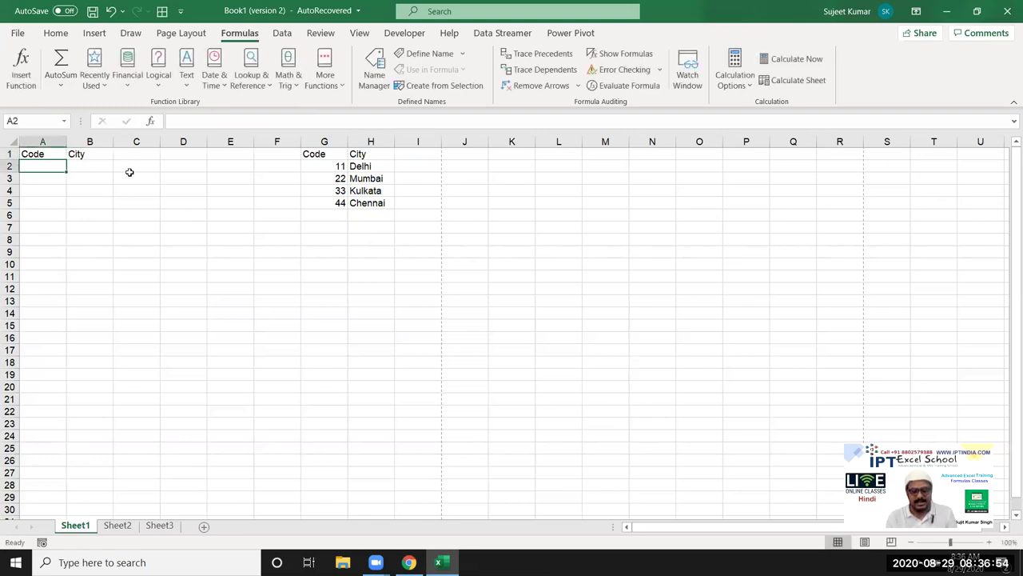
pyautogui.write('11')
pyautogui.press('Tab')
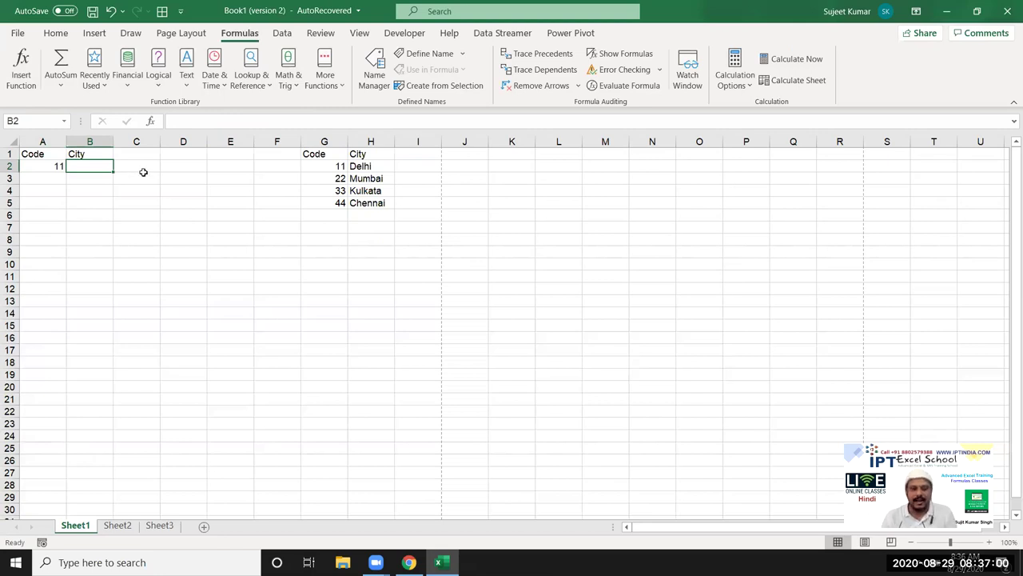
pyautogui.moveTo(317, 154); pyautogui.dragTo(377, 206)
pyautogui.click(390, 204)
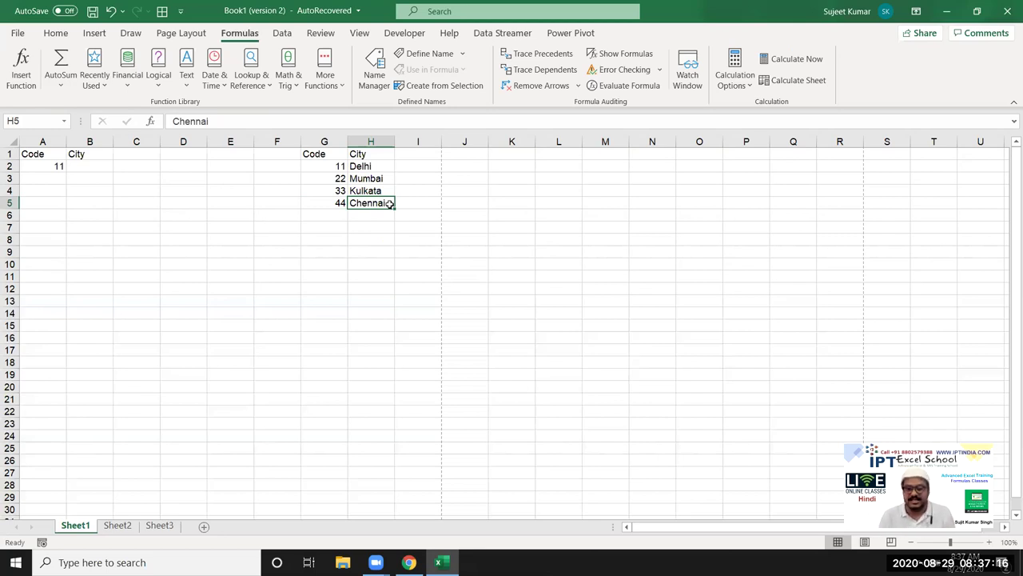
pyautogui.click(90, 165)
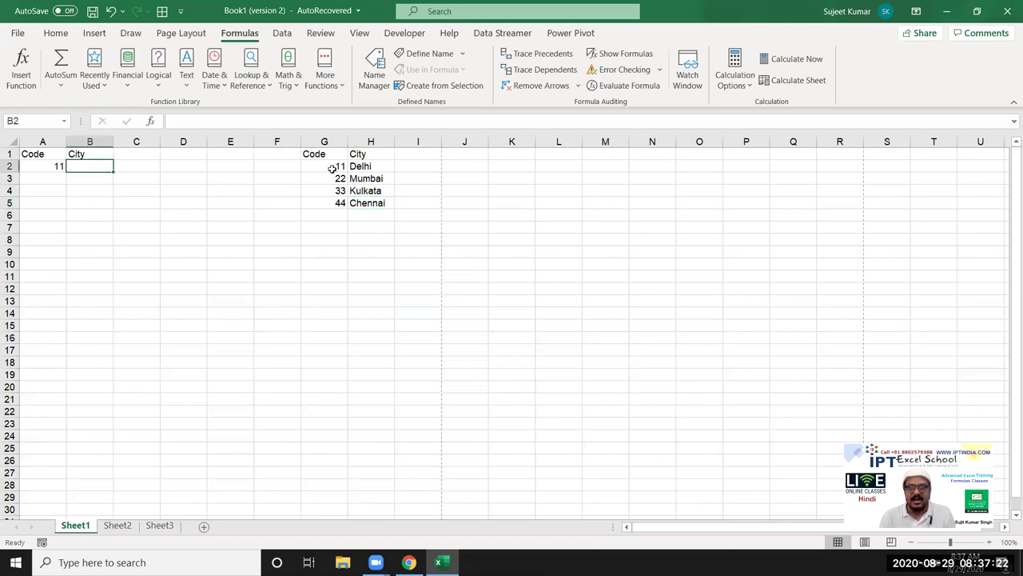
# Step: Start an =IF( formula in B2 via autocomplete, then discard it
pyautogui.moveTo(325, 142); pyautogui.dragTo(370, 141)
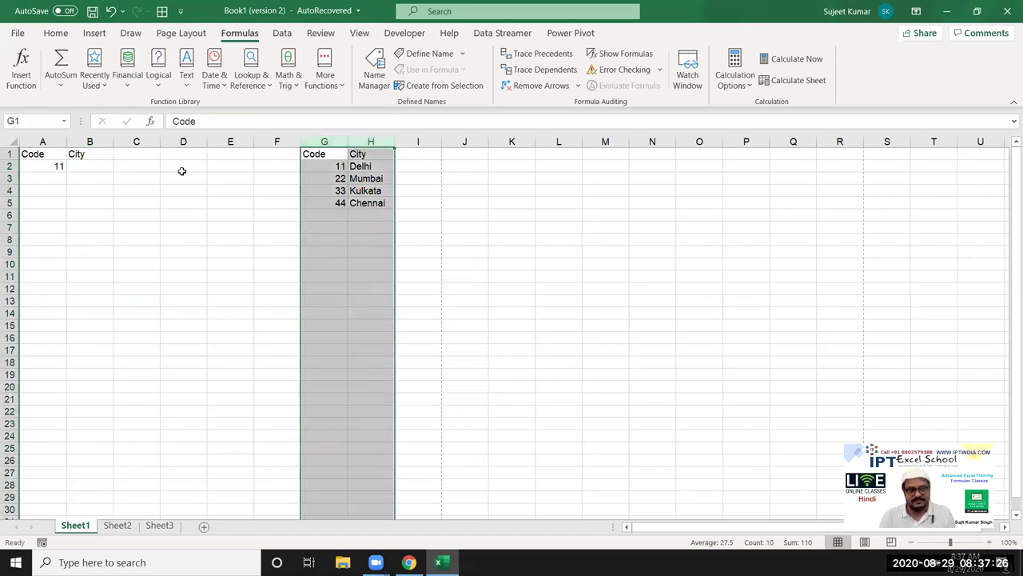
pyautogui.click(85, 166)
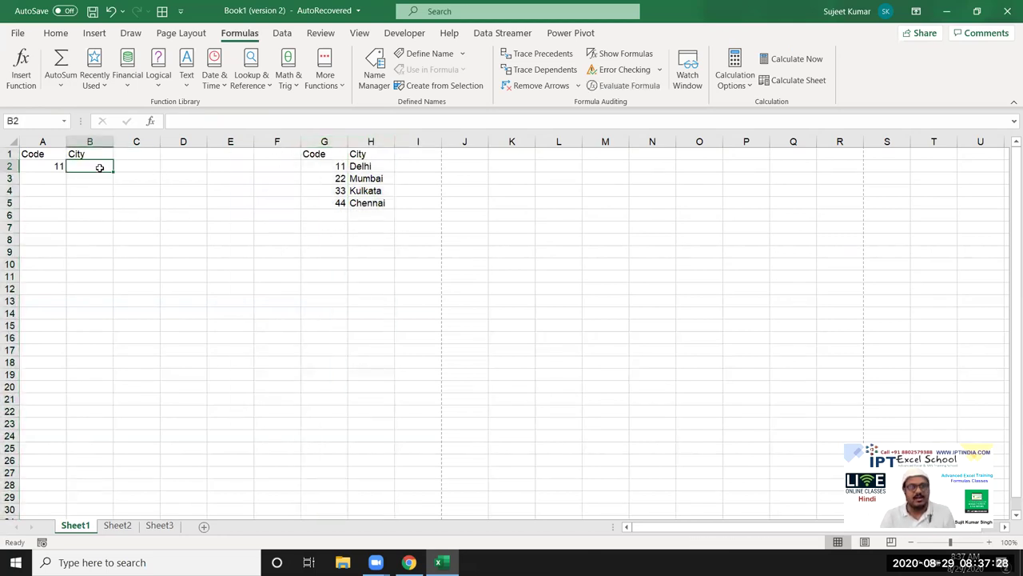
pyautogui.write('=if')
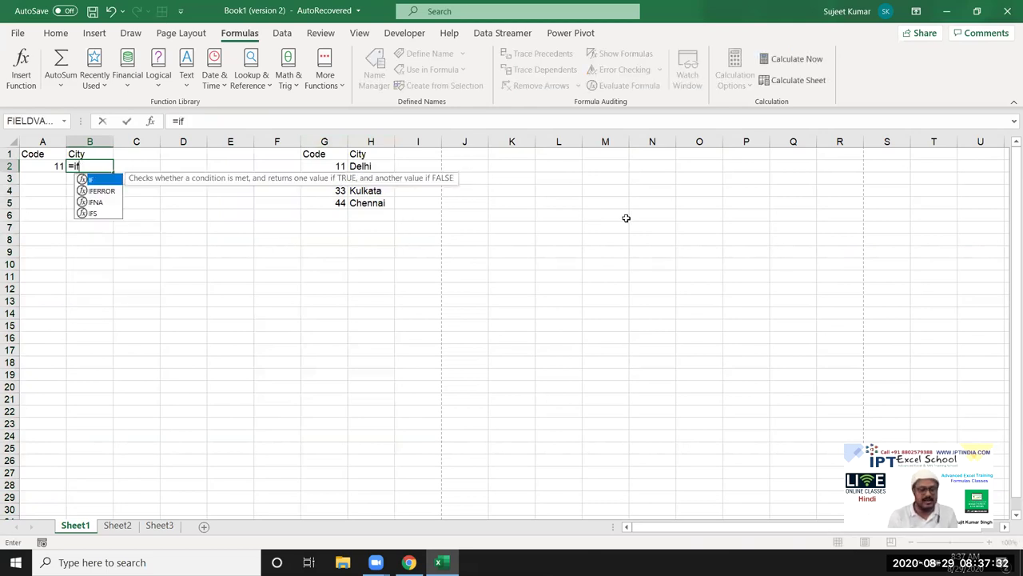
pyautogui.press('Tab')
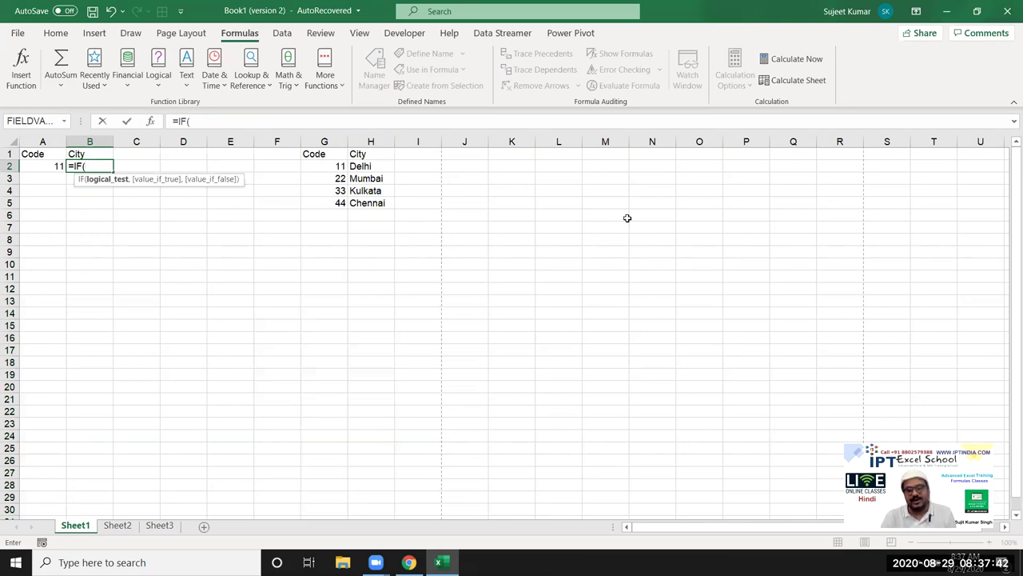
pyautogui.press('Escape')
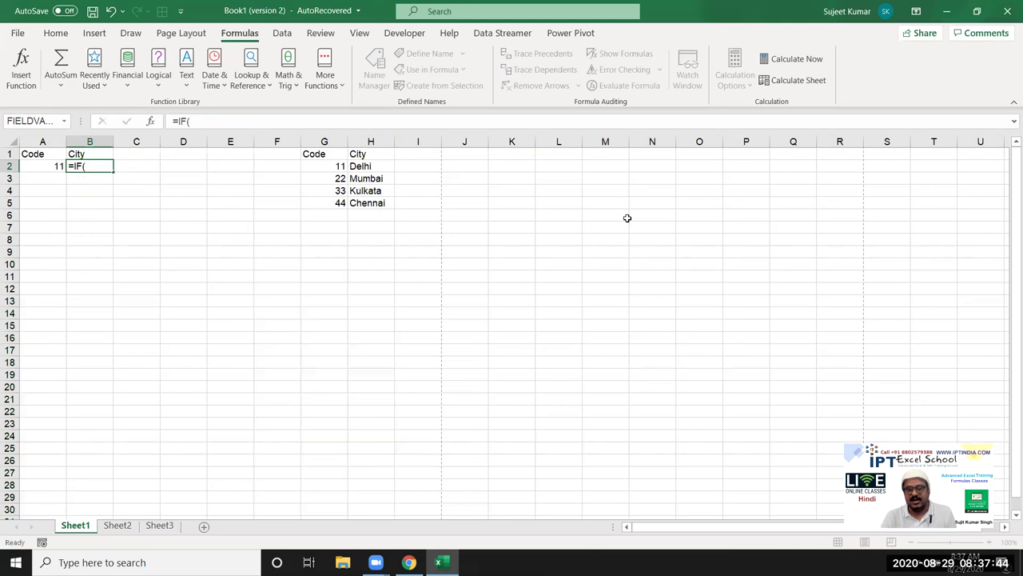
# Step: Enter =VLOOKUP(A2,{11,"Delhi";22,"Mumbai";33,"Kulkata";44,"Chennai"},2,0) in B2, returning Delhi
pyautogui.write('=vl')
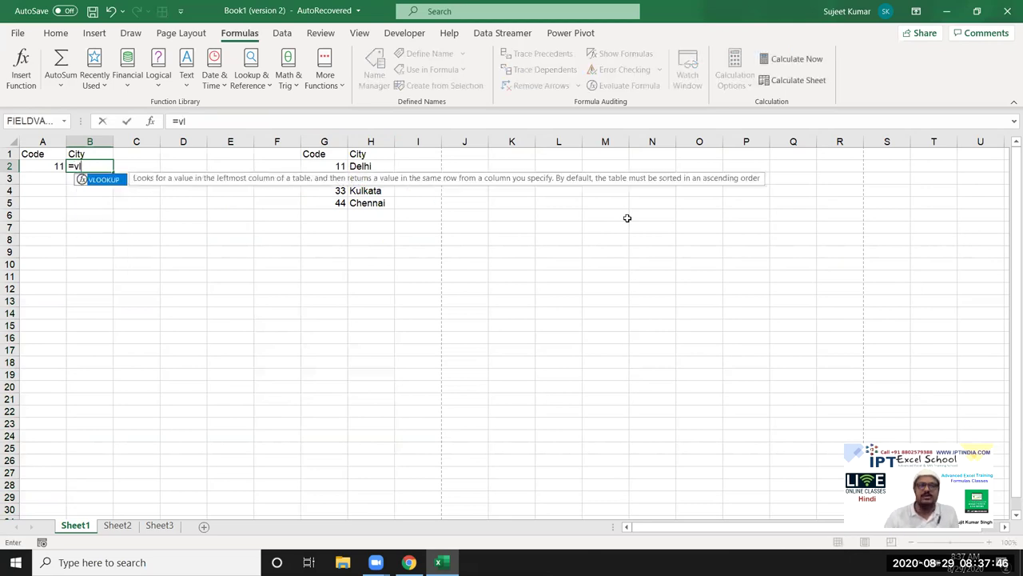
pyautogui.press('Tab')
pyautogui.press('Left')
pyautogui.write(',')
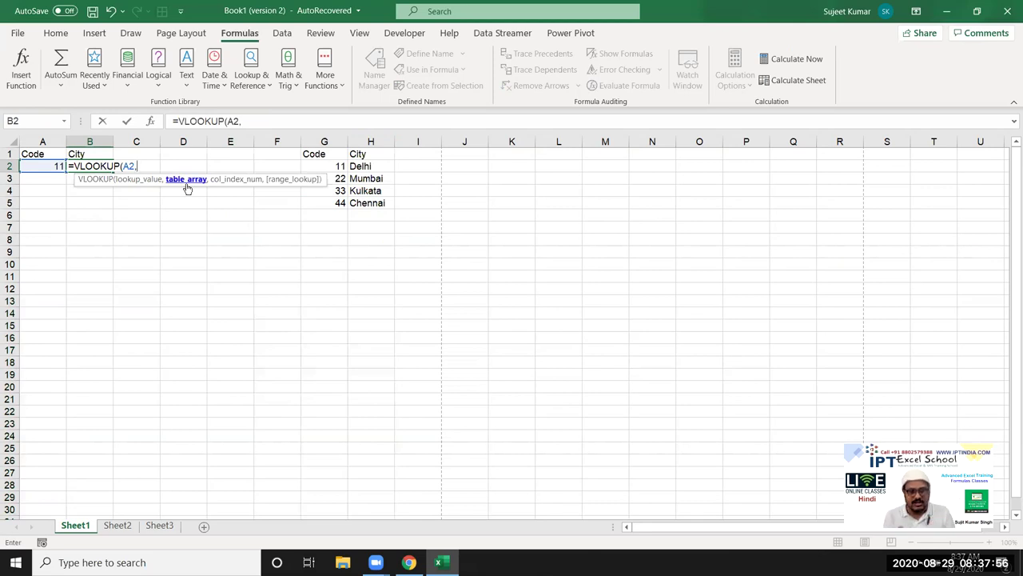
pyautogui.write('{')
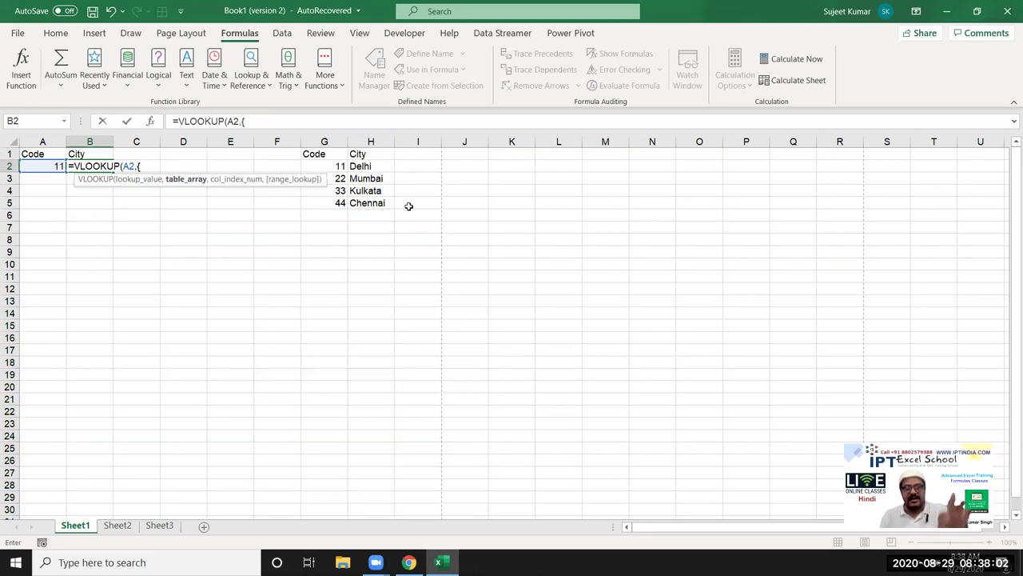
pyautogui.write('11,')
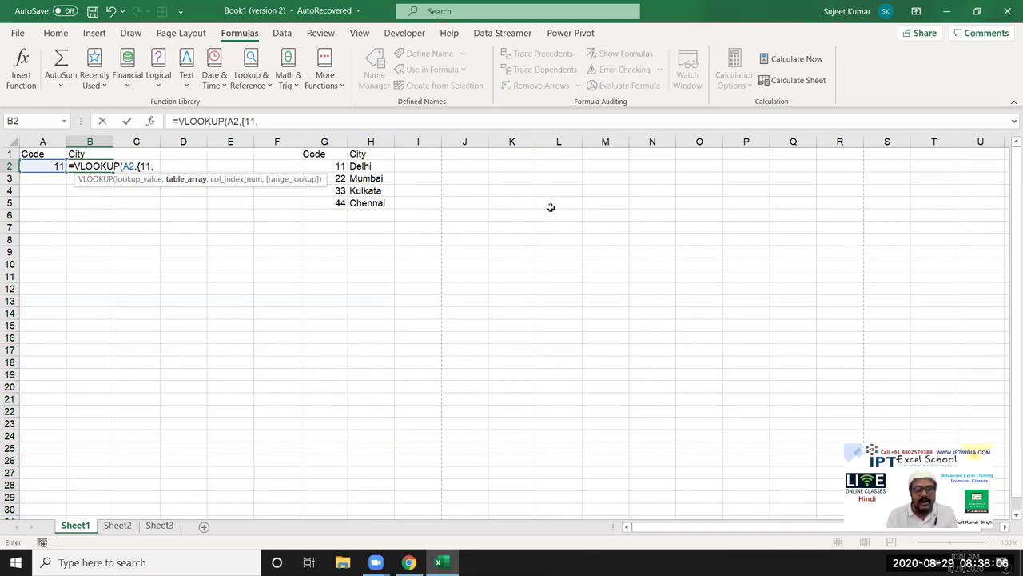
pyautogui.write('"Delhi";')
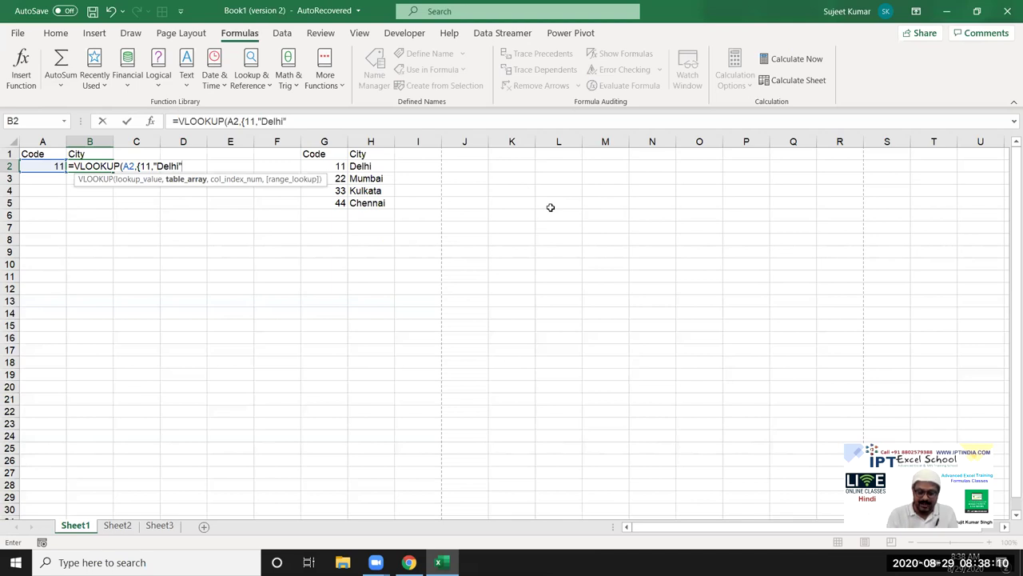
pyautogui.write('2')
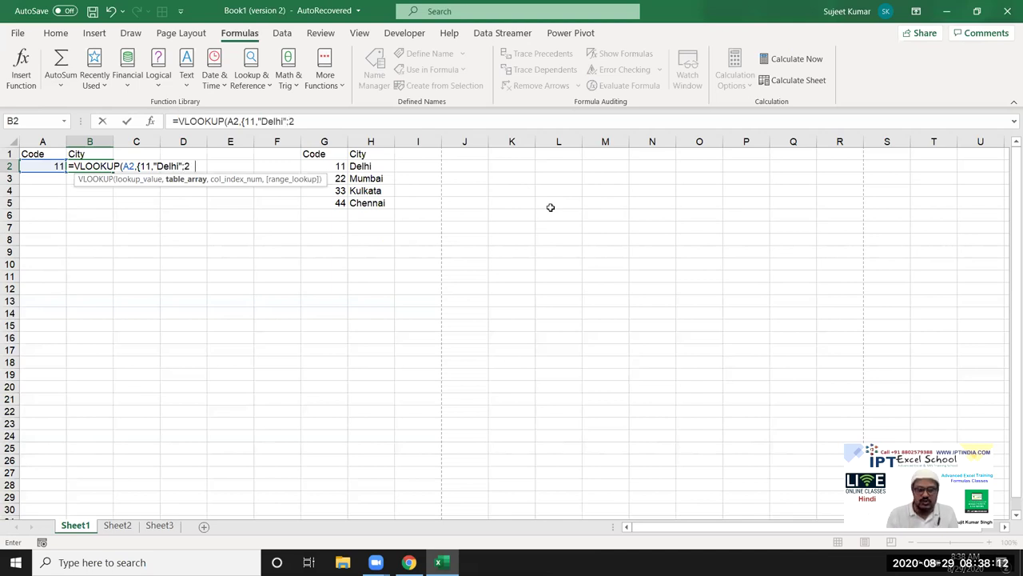
pyautogui.write('2,"Mubai')
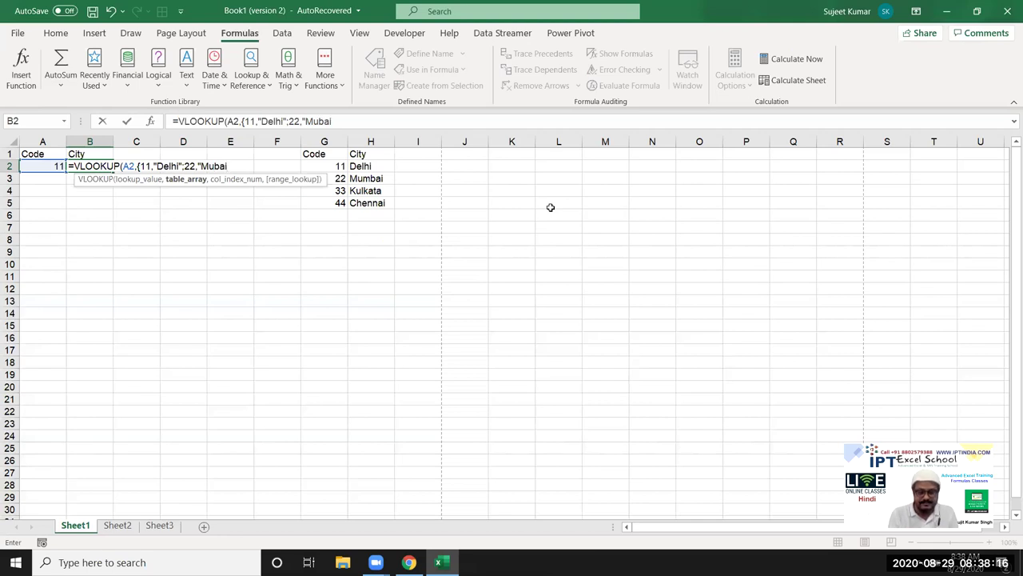
pyautogui.press('BackSpace')
pyautogui.press('BackSpace')
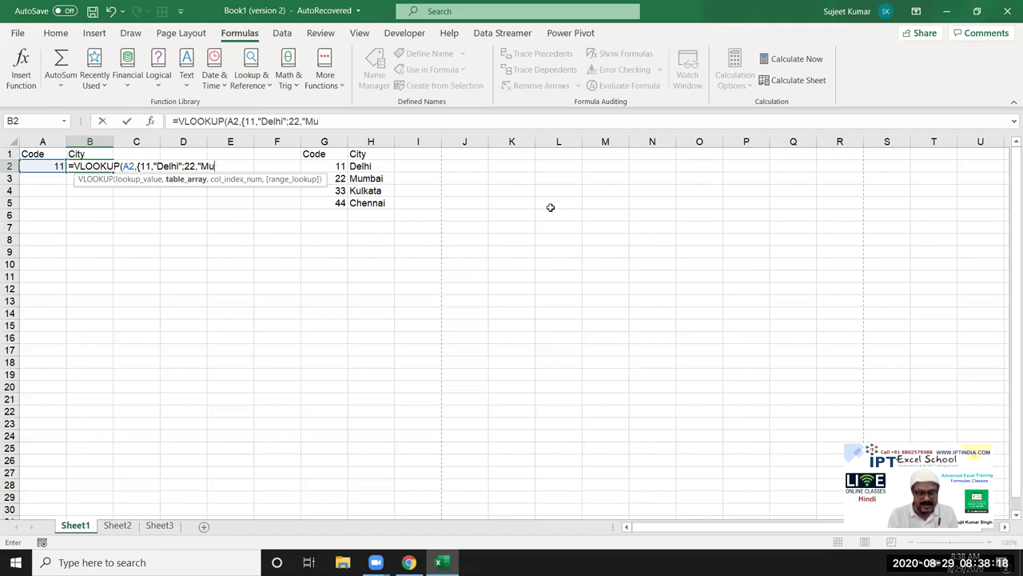
pyautogui.write('mbai";')
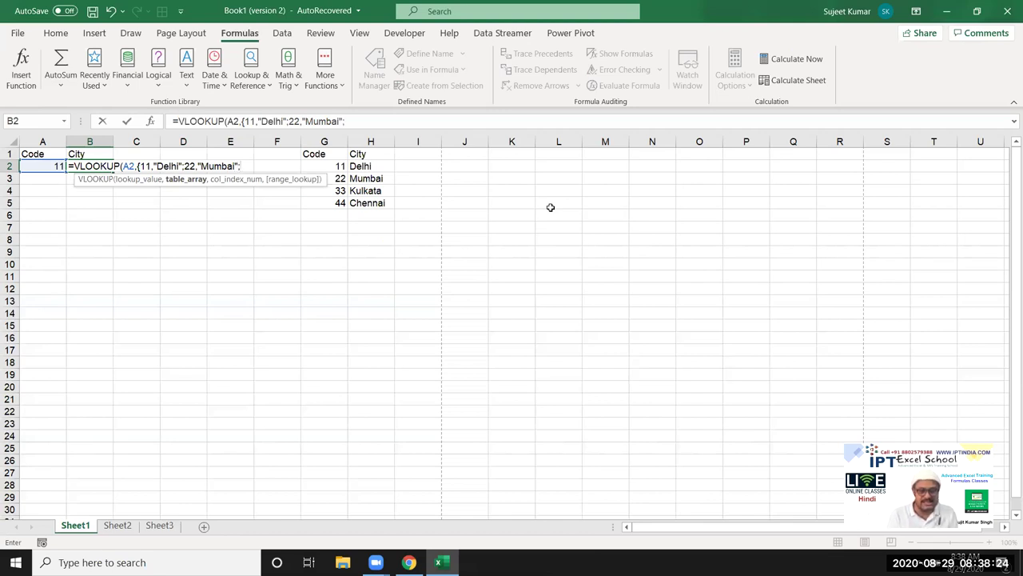
pyautogui.write('33,')
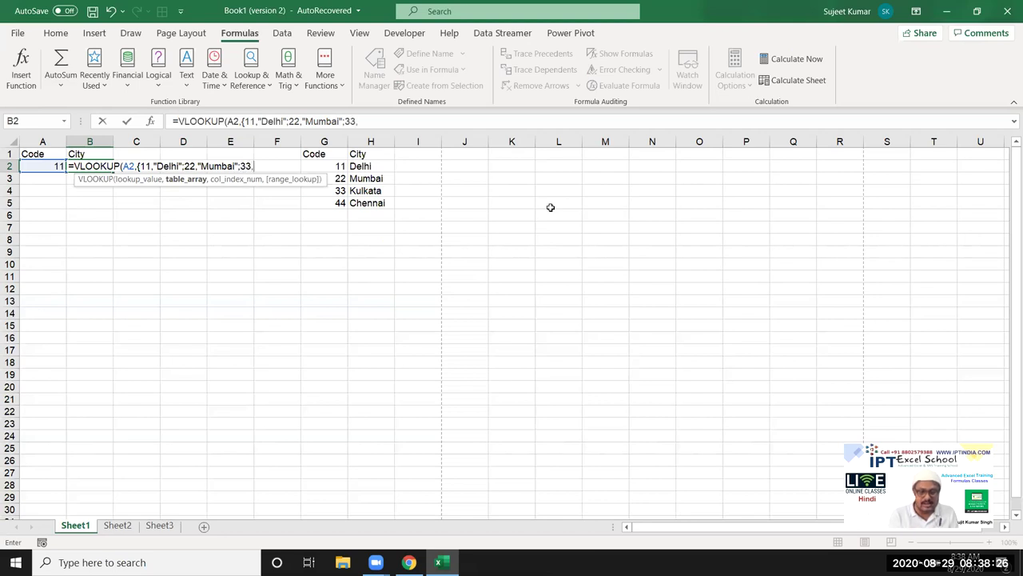
pyautogui.write('"K')
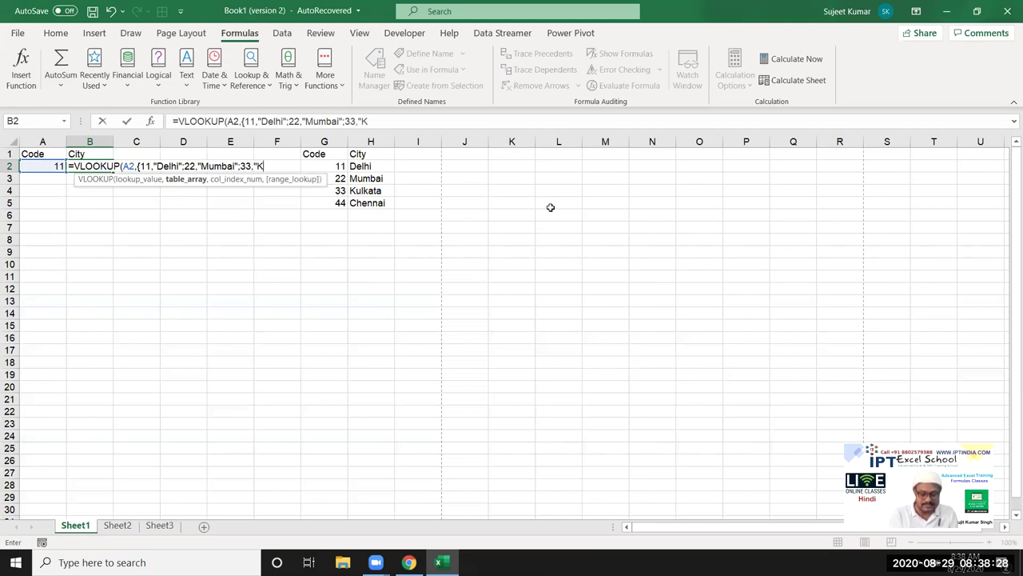
pyautogui.write('ulkata"')
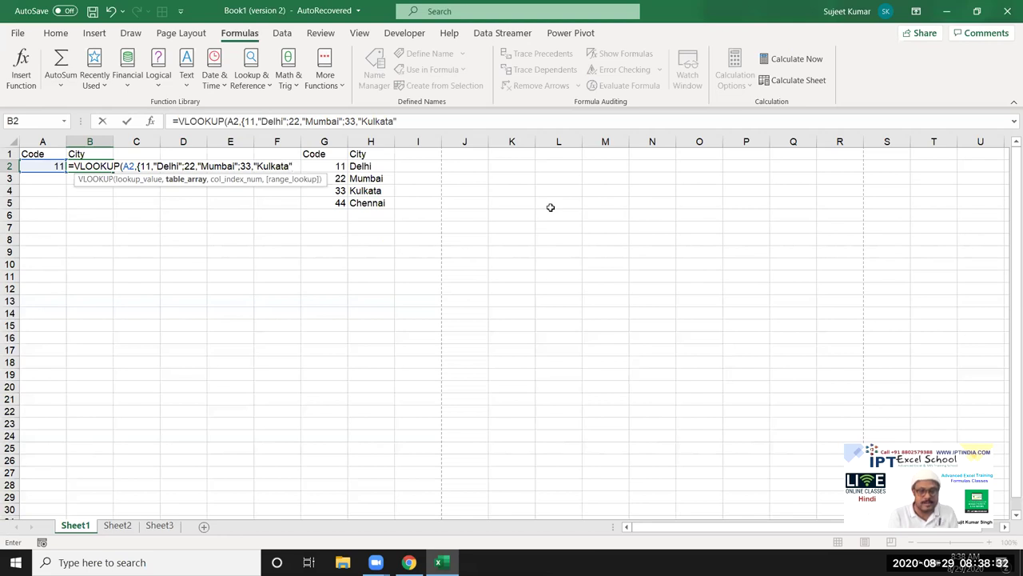
pyautogui.write(';')
pyautogui.write('44,"Chennai"')
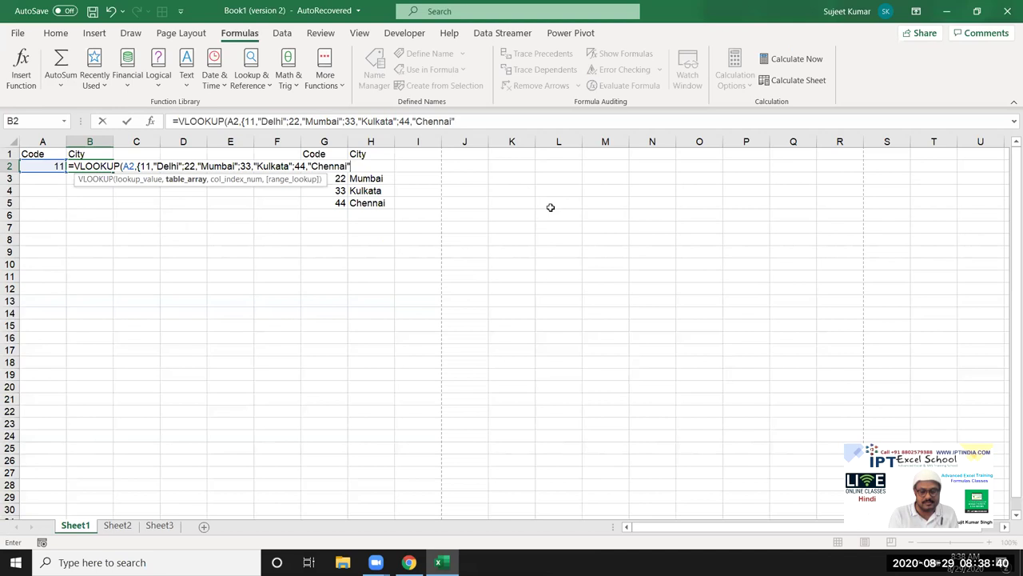
pyautogui.write('}')
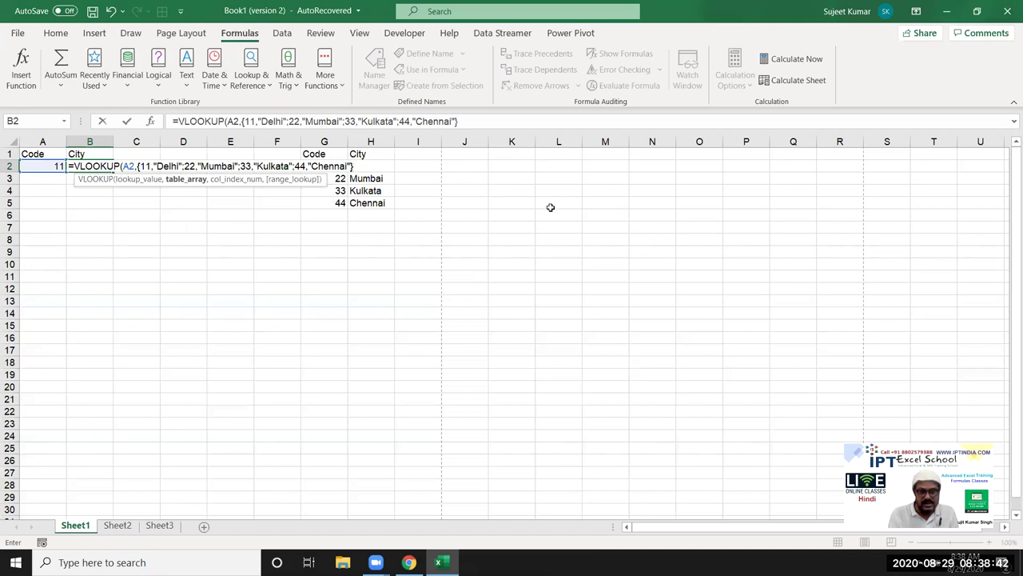
pyautogui.write(',2,')
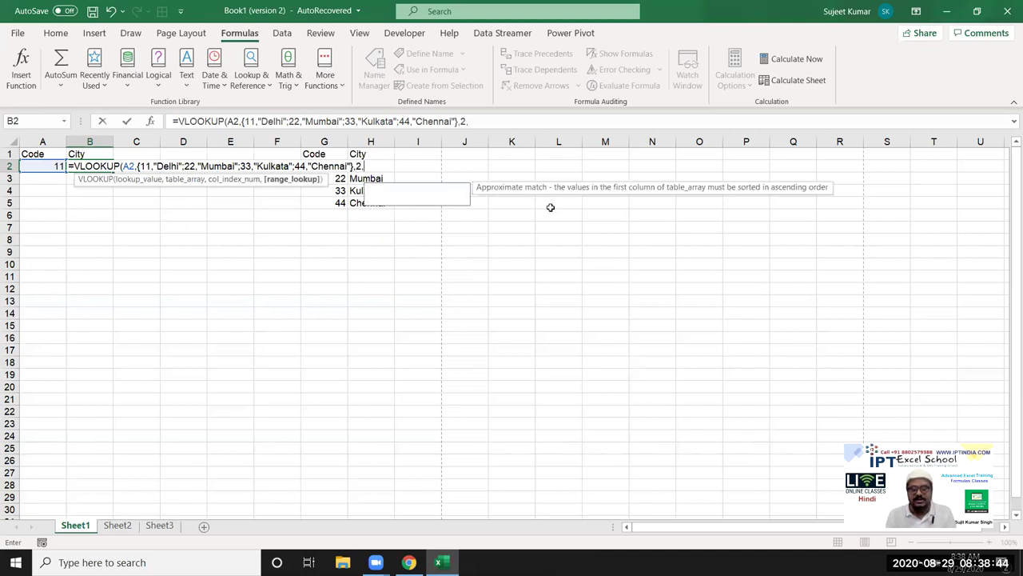
pyautogui.write('0)')
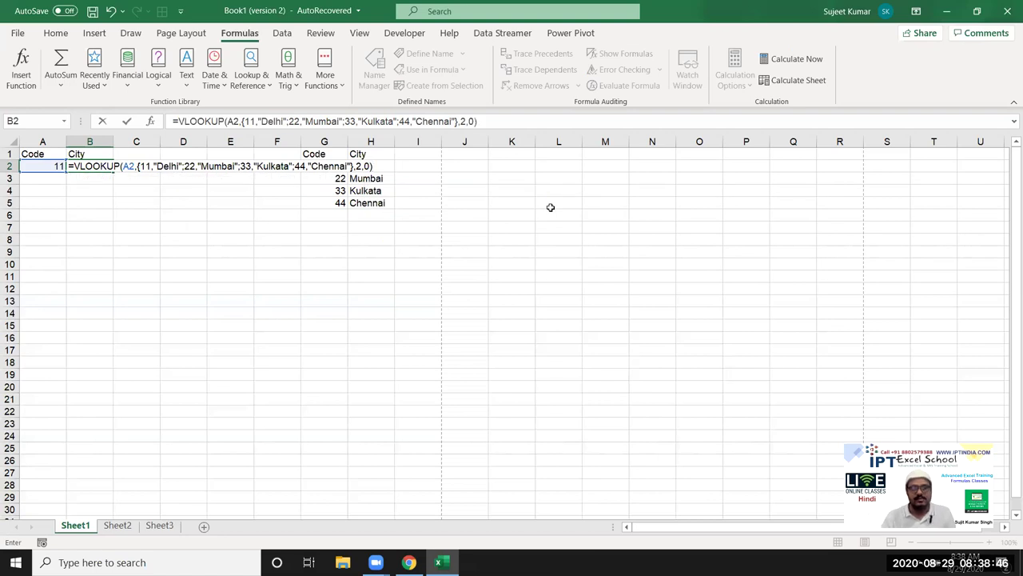
pyautogui.press('Return')
pyautogui.press('Up')
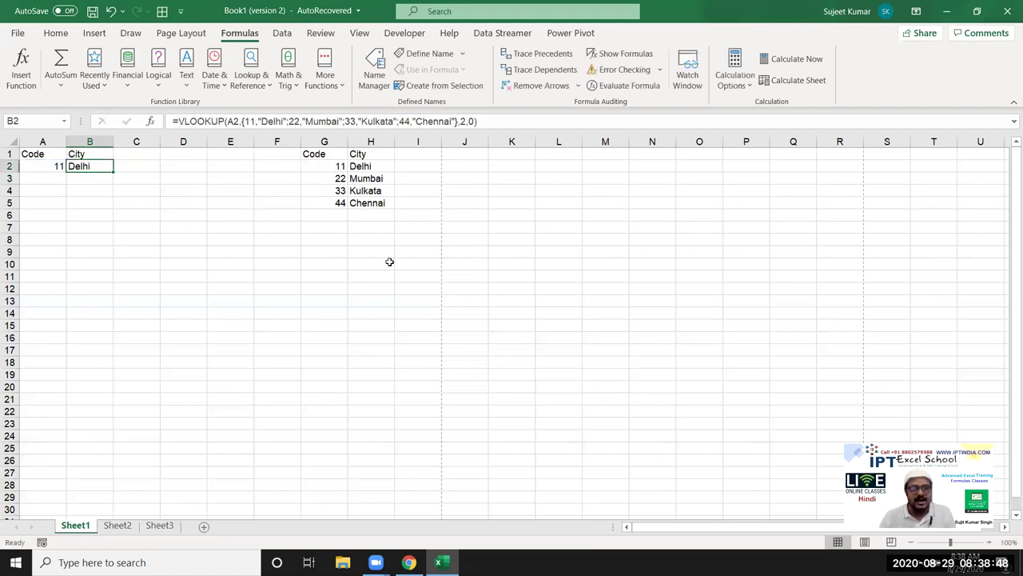
pyautogui.doubleClick(93, 164)
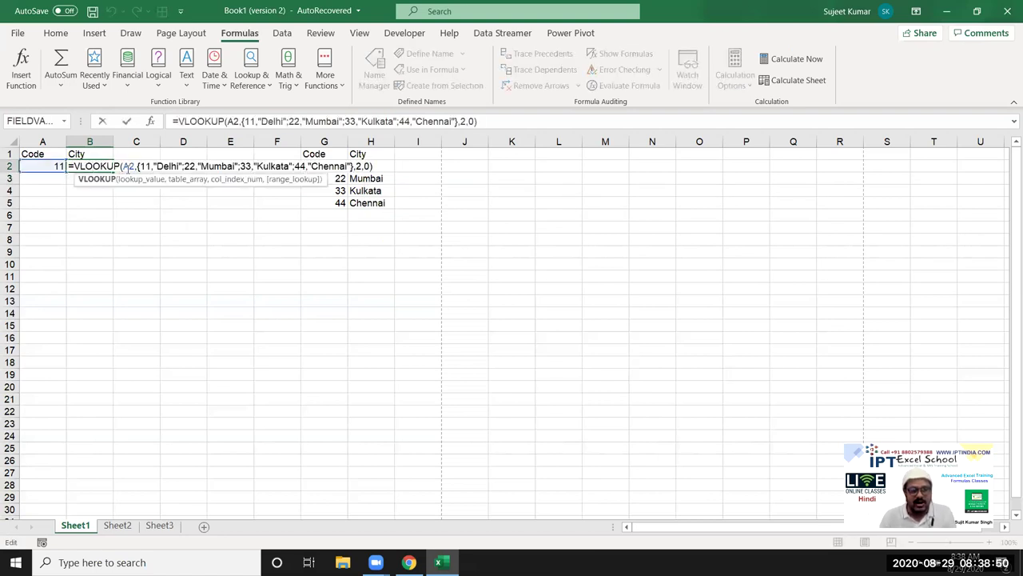
pyautogui.press('Escape')
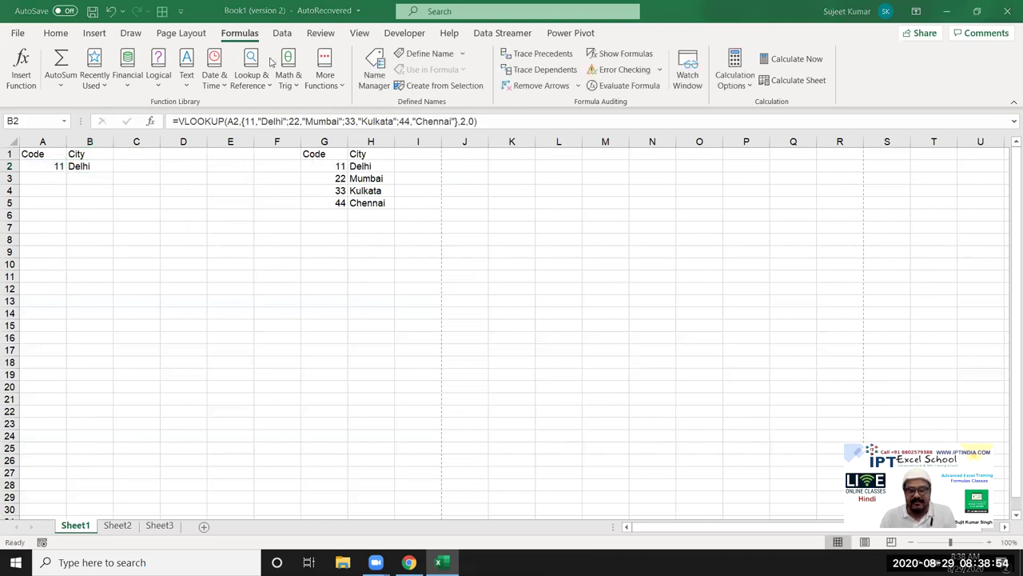
pyautogui.moveTo(462, 189)
pyautogui.mouseDown()
pyautogui.moveTo(462, 274)
pyautogui.moveTo(468, 184)
pyautogui.mouseUp()
pyautogui.moveTo(531, 182); pyautogui.dragTo(546, 405)
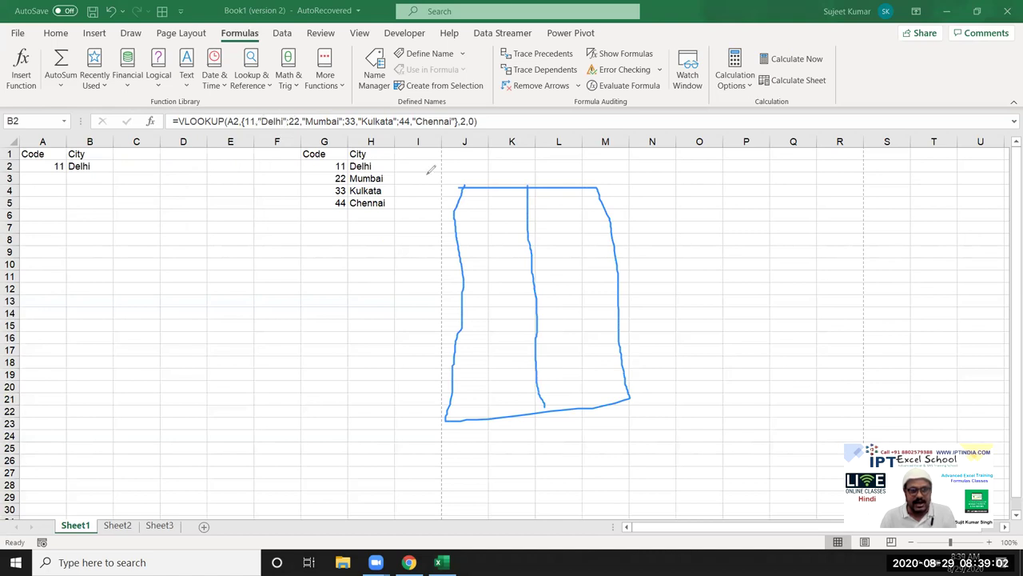
pyautogui.moveTo(457, 221); pyautogui.dragTo(613, 225)
pyautogui.moveTo(467, 274); pyautogui.dragTo(615, 267)
pyautogui.moveTo(457, 324); pyautogui.dragTo(619, 307)
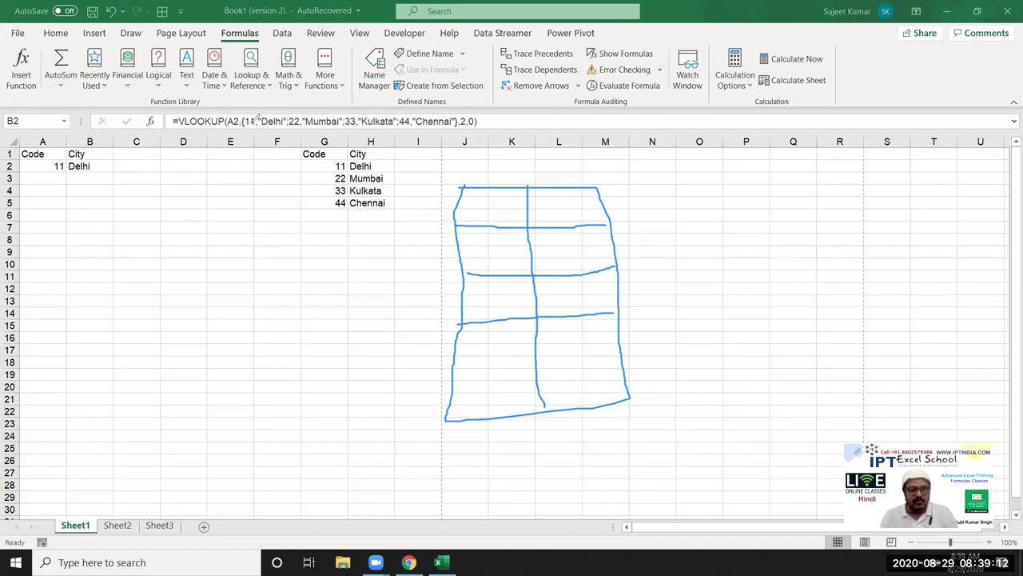
pyautogui.moveTo(486, 192)
pyautogui.mouseDown()
pyautogui.moveTo(486, 218)
pyautogui.moveTo(586, 210)
pyautogui.mouseUp()
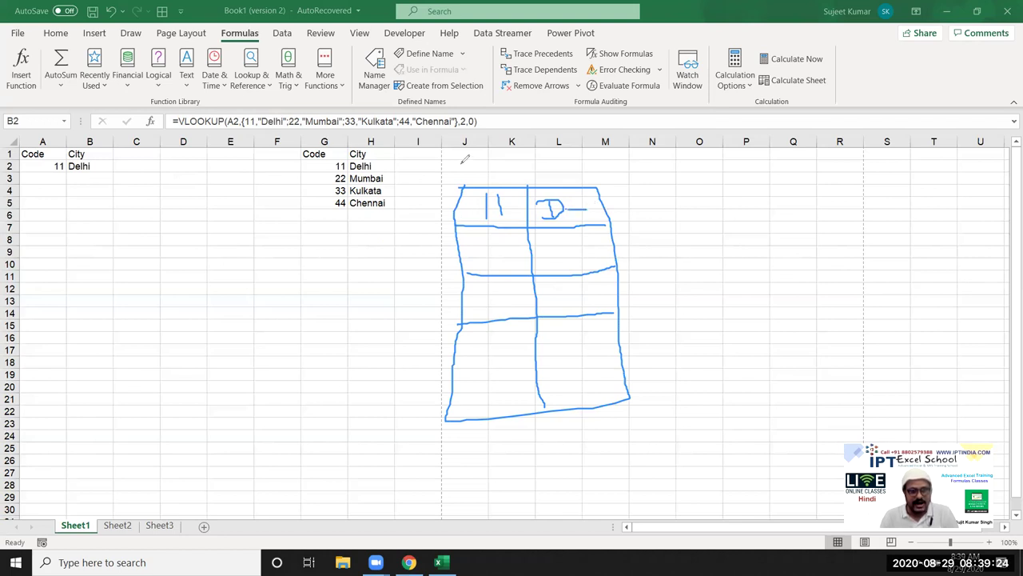
pyautogui.moveTo(473, 243)
pyautogui.mouseDown()
pyautogui.moveTo(512, 266)
pyautogui.moveTo(557, 264)
pyautogui.moveTo(566, 250)
pyautogui.moveTo(582, 270)
pyautogui.moveTo(620, 249)
pyautogui.mouseUp()
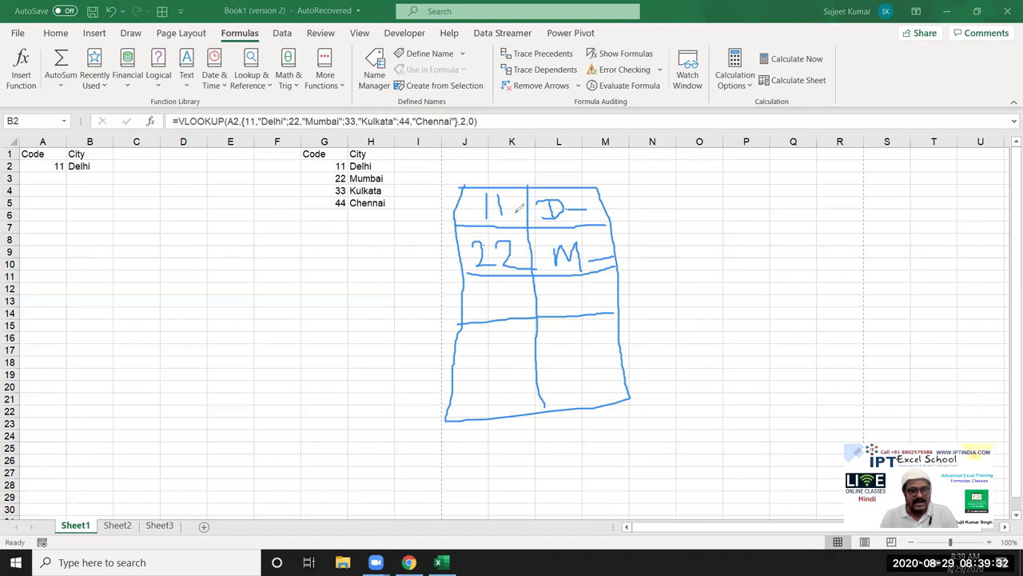
pyautogui.click(492, 295)
pyautogui.moveTo(497, 289)
pyautogui.mouseDown()
pyautogui.moveTo(518, 301)
pyautogui.moveTo(496, 308)
pyautogui.moveTo(491, 296)
pyautogui.moveTo(470, 313)
pyautogui.mouseUp()
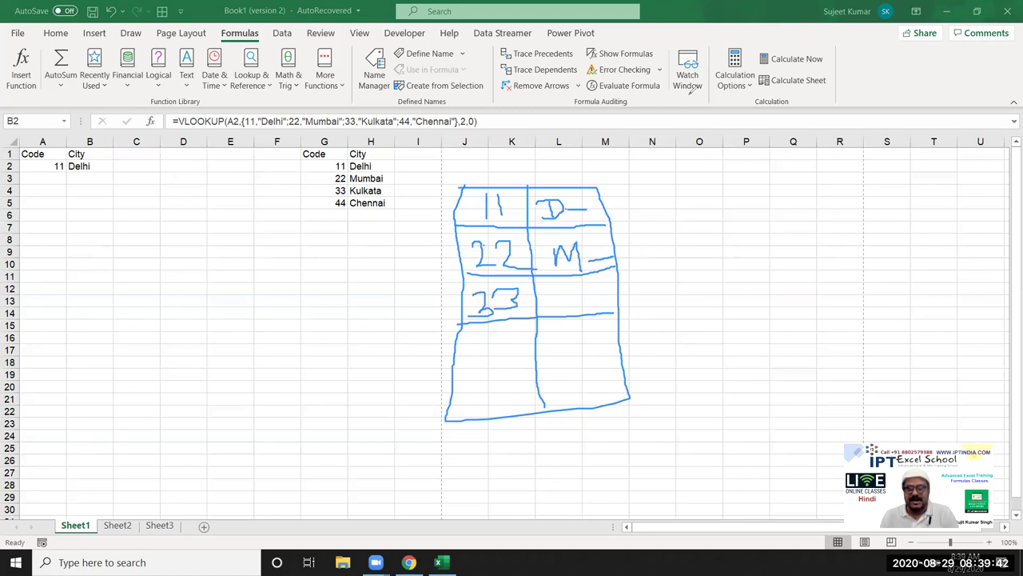
pyautogui.press('e')
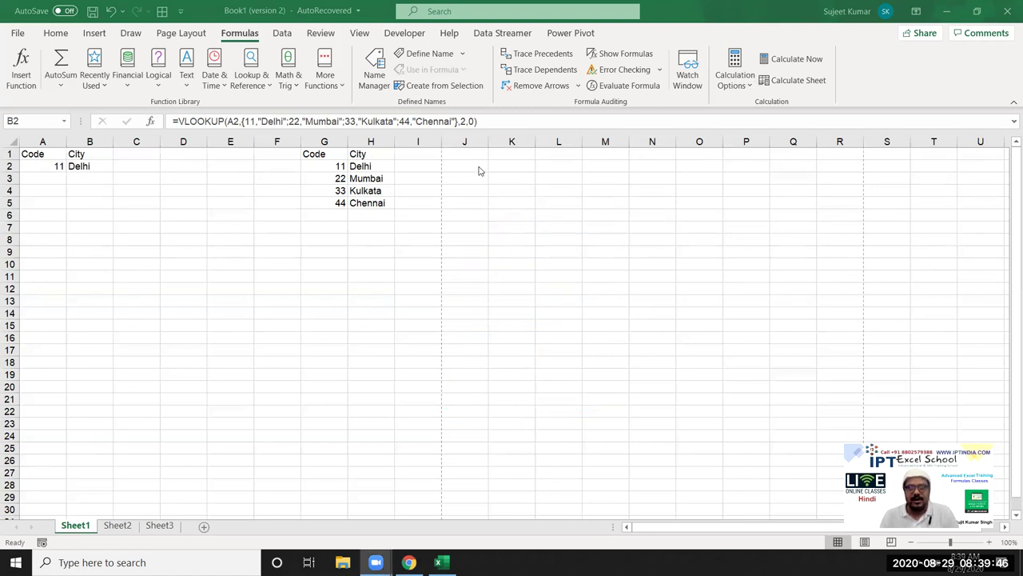
# Step: Copy the Code/City array constant from B2's formula and bring up the New Name dialog
pyautogui.moveTo(342, 214)
pyautogui.mouseDown()
pyautogui.moveTo(377, 235)
pyautogui.moveTo(382, 291)
pyautogui.mouseUp()
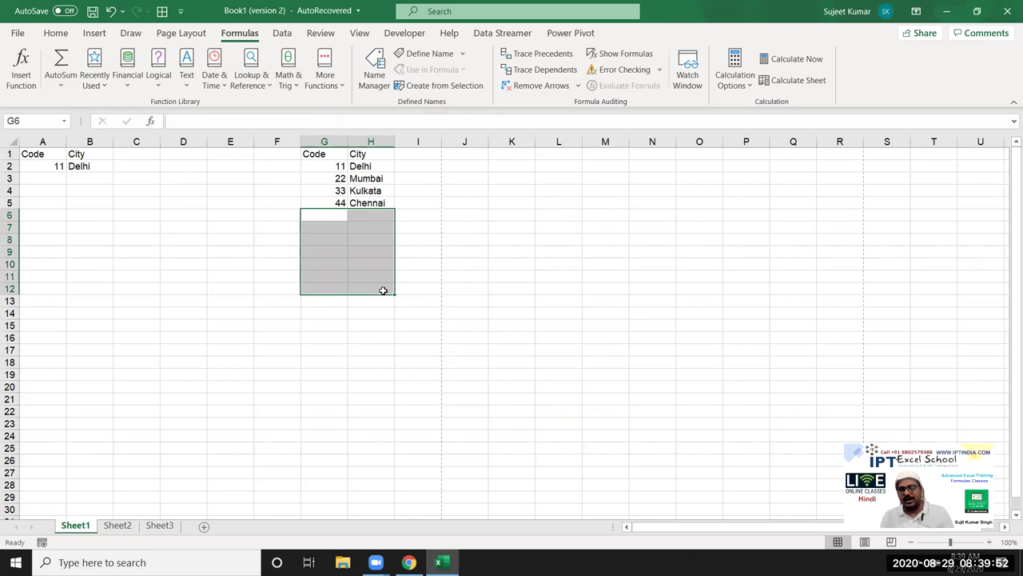
pyautogui.click(518, 171)
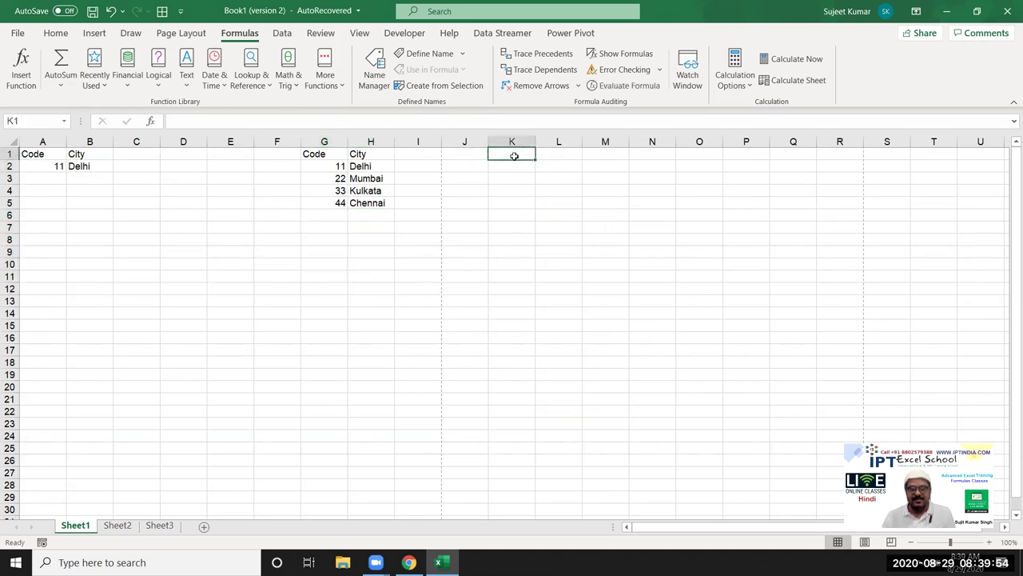
pyautogui.click(81, 167)
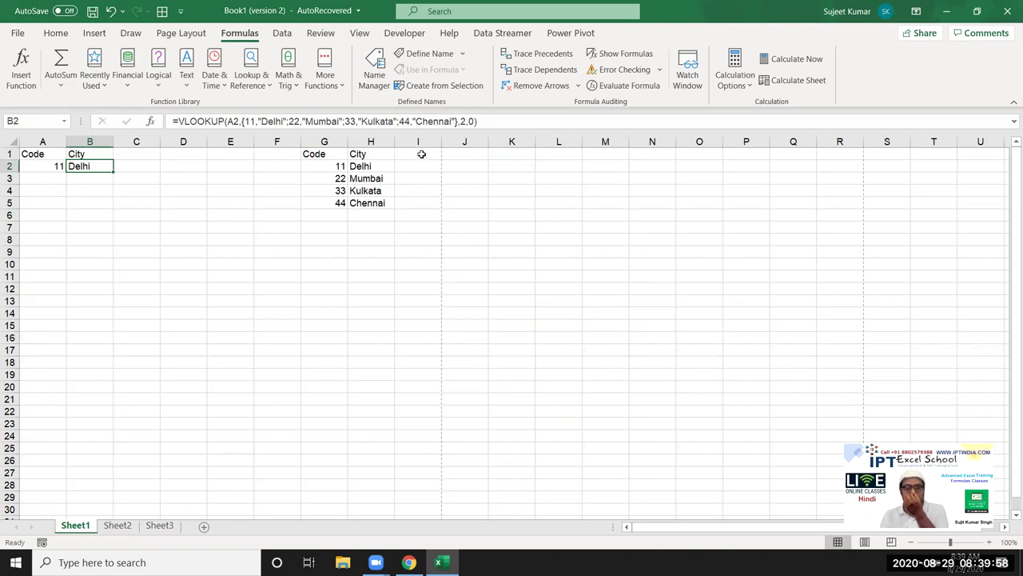
pyautogui.click(243, 122)
pyautogui.moveTo(242, 122); pyautogui.dragTo(457, 121)
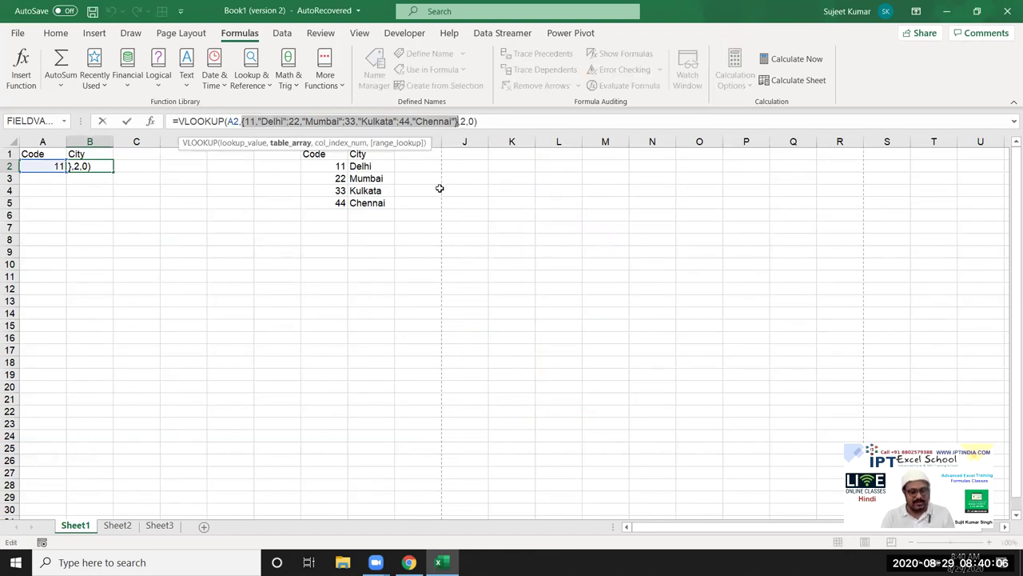
pyautogui.hotkey('ctrl', 'Return')
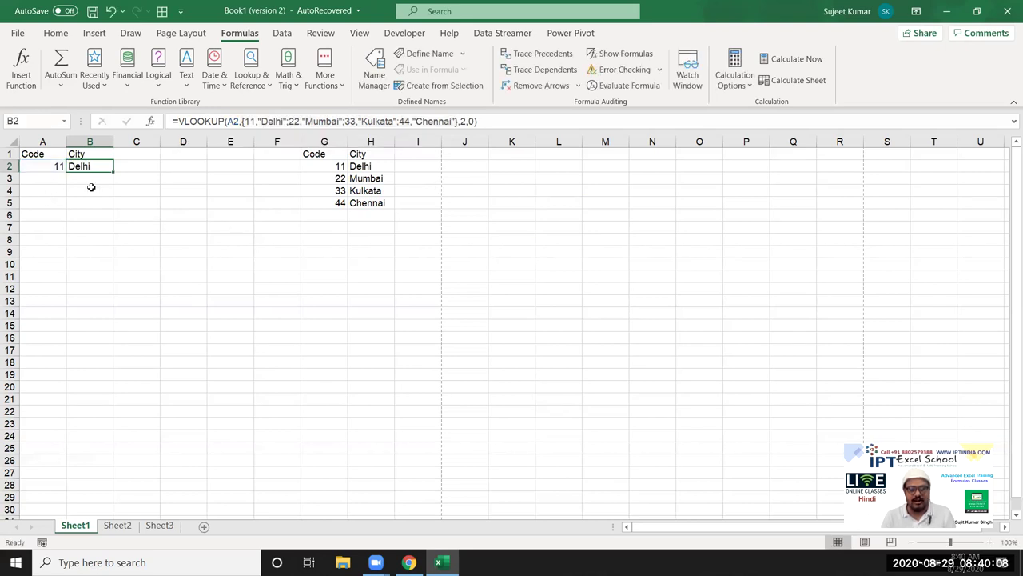
pyautogui.click(90, 190)
pyautogui.click(422, 54)
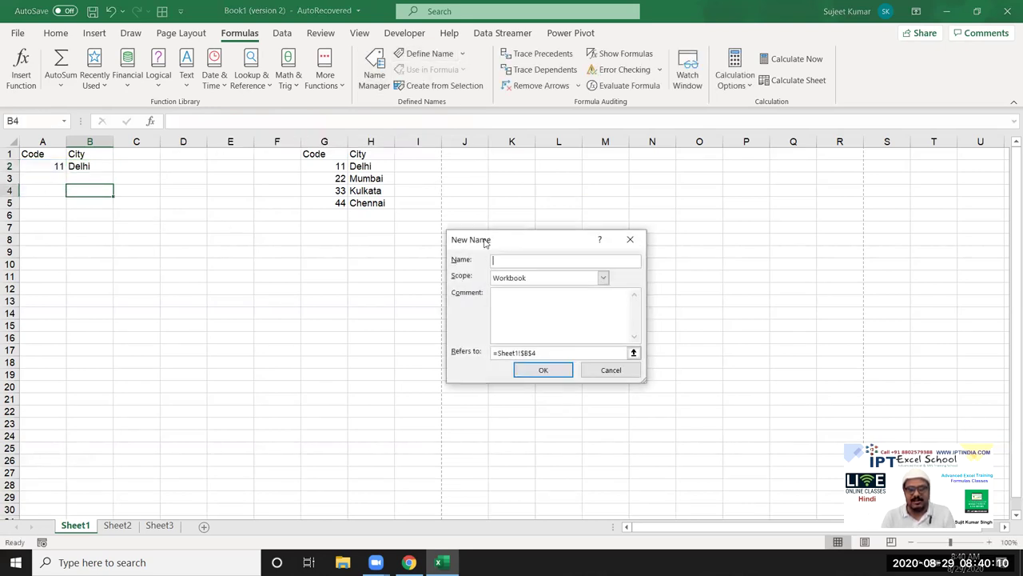
# Step: Define the name Data referring to the pasted Code/City array constant
pyautogui.write('DTR')
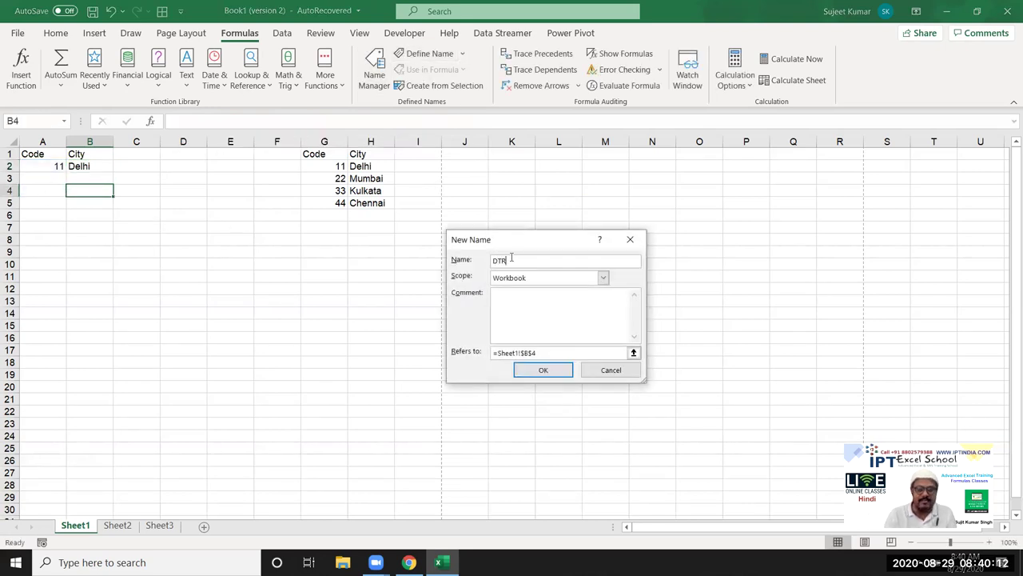
pyautogui.press('BackSpace')
pyautogui.press('BackSpace')
pyautogui.write('ata')
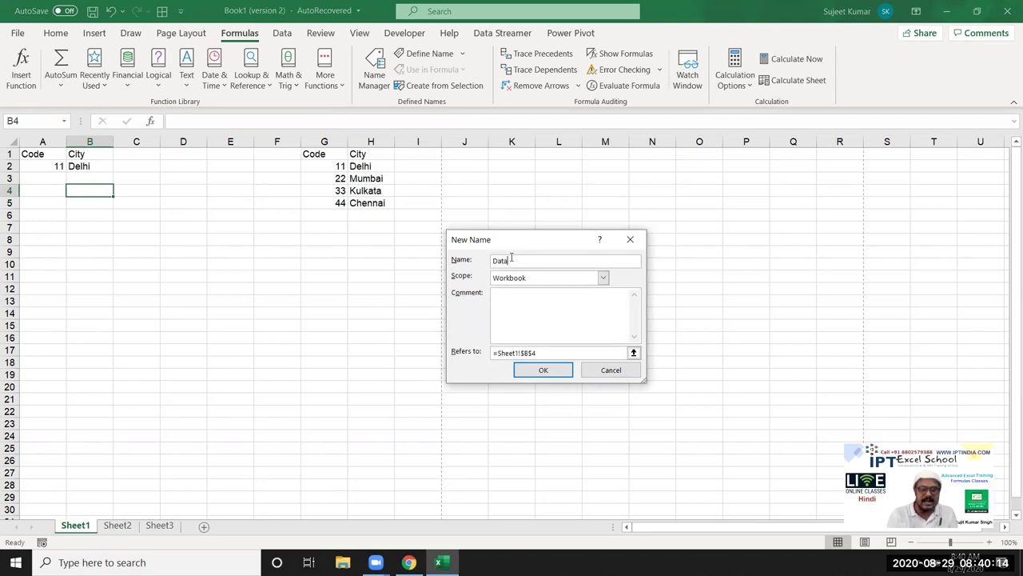
pyautogui.moveTo(560, 352); pyautogui.dragTo(440, 323)
pyautogui.write('=')
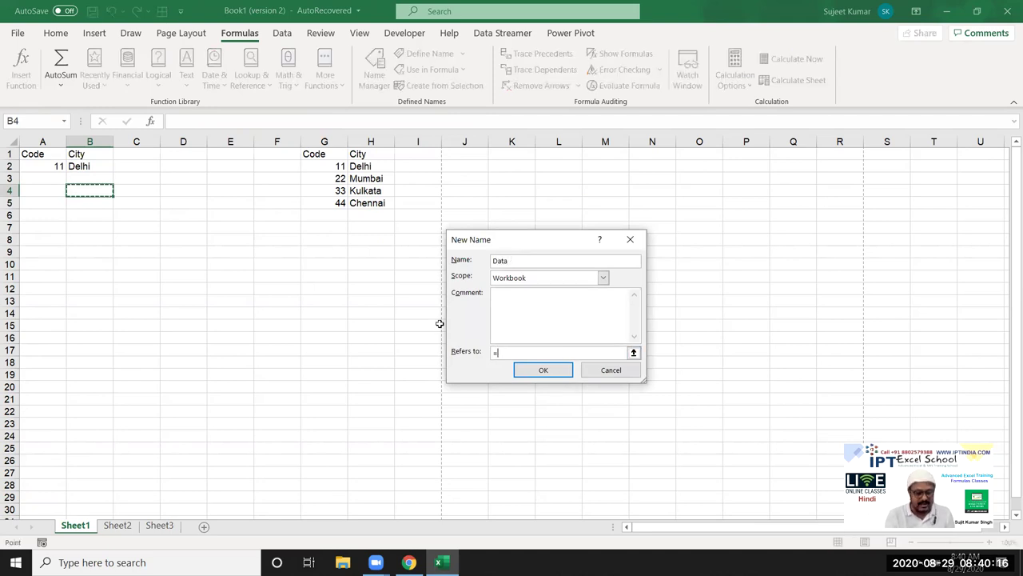
pyautogui.hotkey('ctrl', 'v')
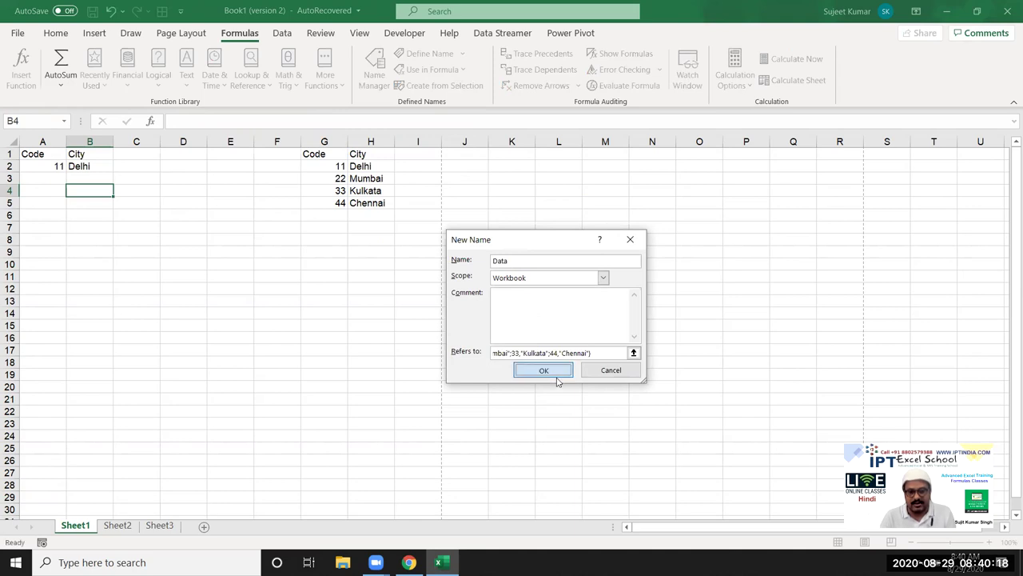
pyautogui.click(543, 370)
# Step: Enter 22 in A3 and =VLOOKUP(A3,Data,2,0) in B3, returning Mumbai
pyautogui.click(46, 177)
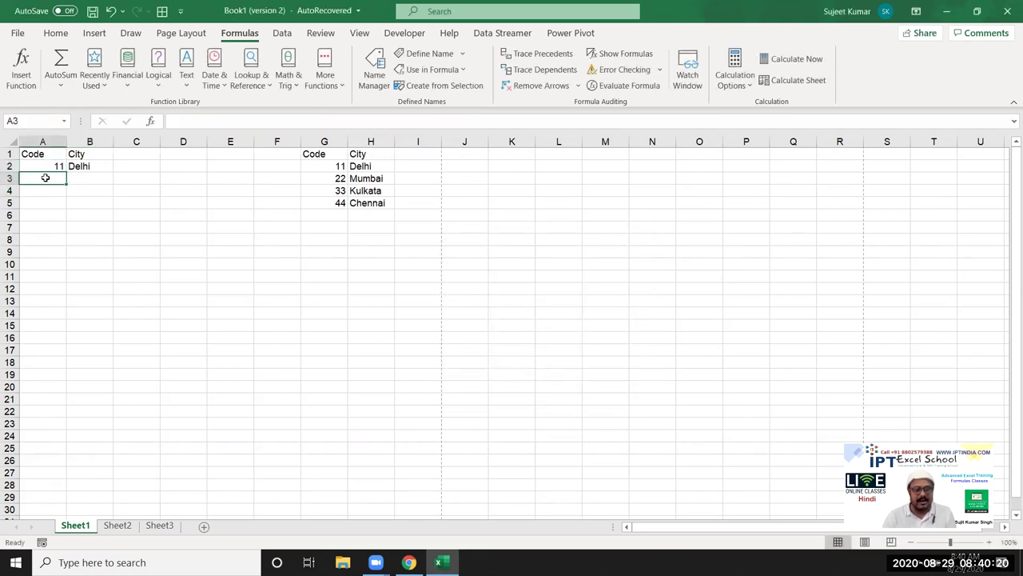
pyautogui.write('22')
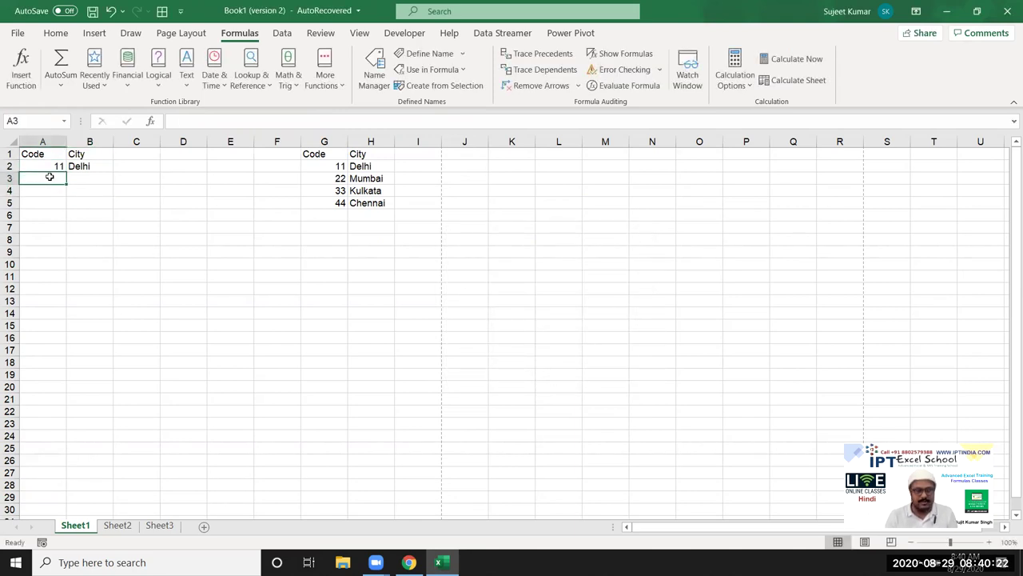
pyautogui.press('Tab')
pyautogui.write('=vl')
pyautogui.press('Tab')
pyautogui.click(49, 177)
pyautogui.write(',data')
pyautogui.press('Tab')
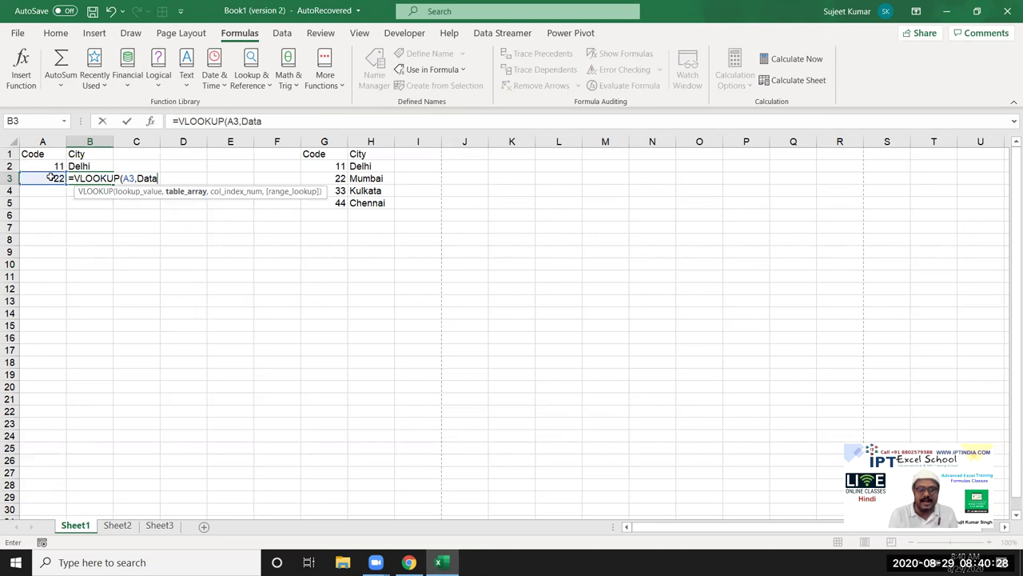
pyautogui.write(',2,0')
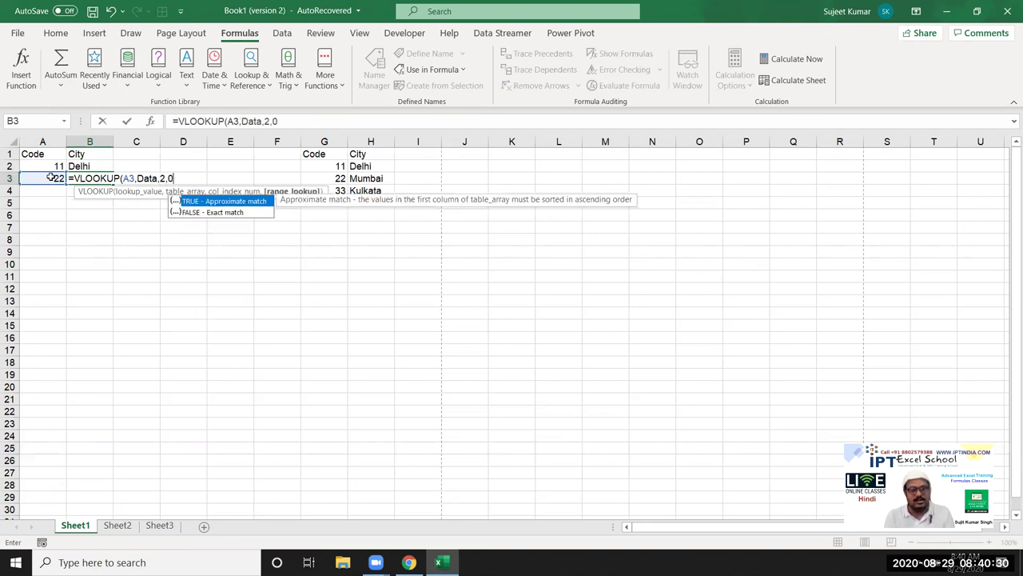
pyautogui.write(')')
pyautogui.press('Return')
pyautogui.press('Up')
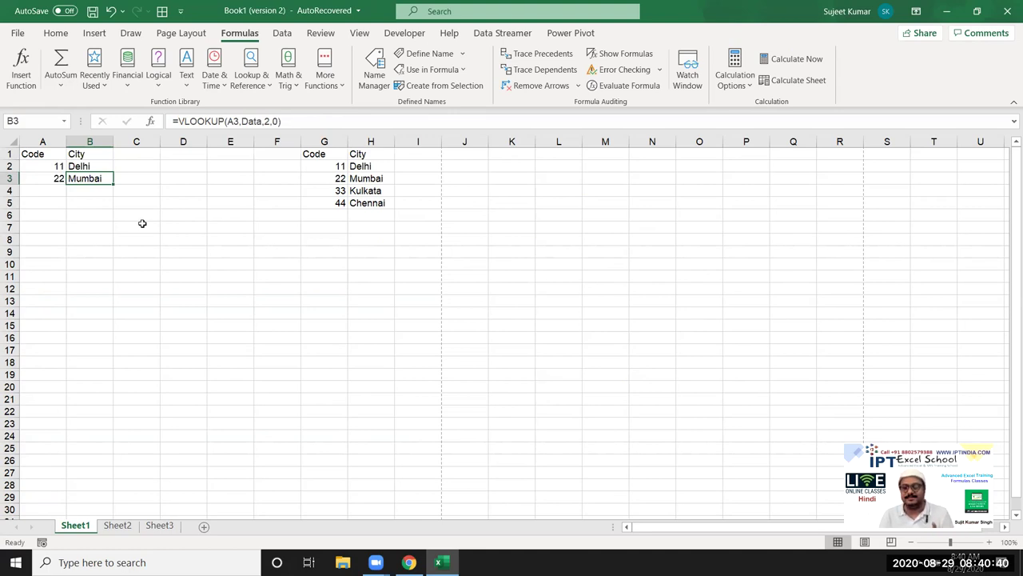
# Step: Check the G1:H5 lookup table, then move through Sheet2 to Sheet3
pyautogui.moveTo(381, 200); pyautogui.dragTo(338, 154)
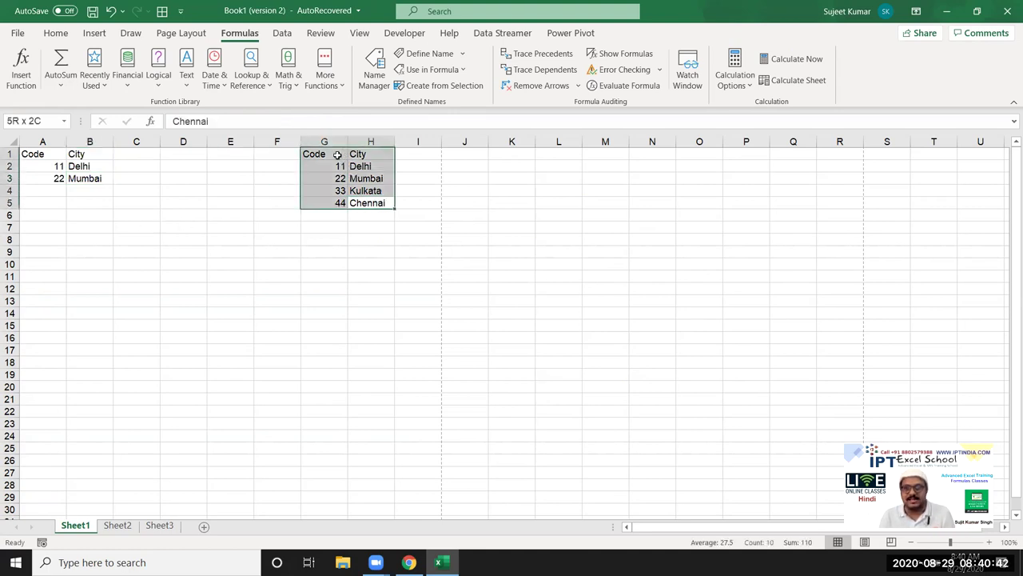
pyautogui.click(512, 151)
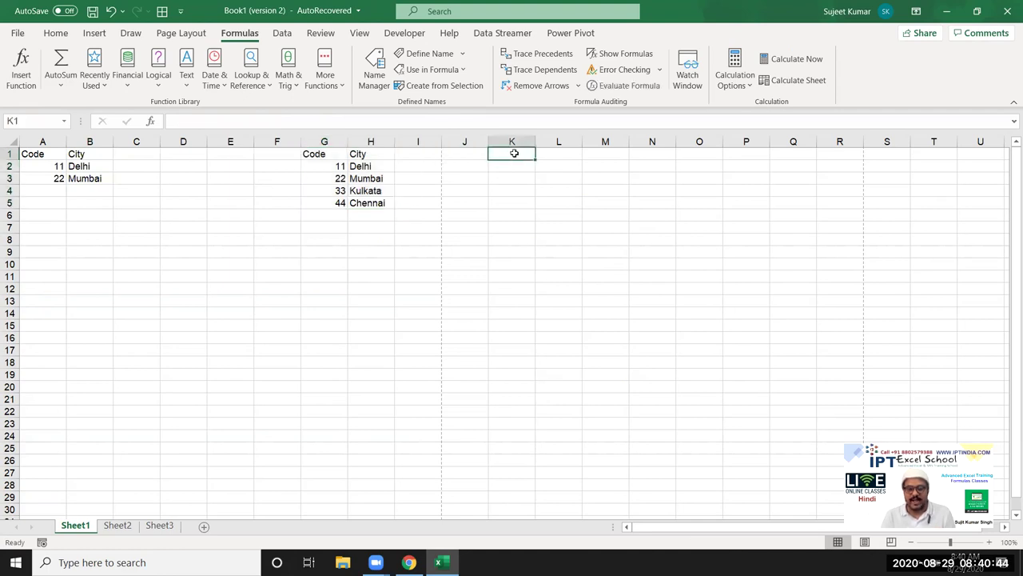
pyautogui.click(122, 517)
pyautogui.click(119, 524)
pyautogui.click(153, 525)
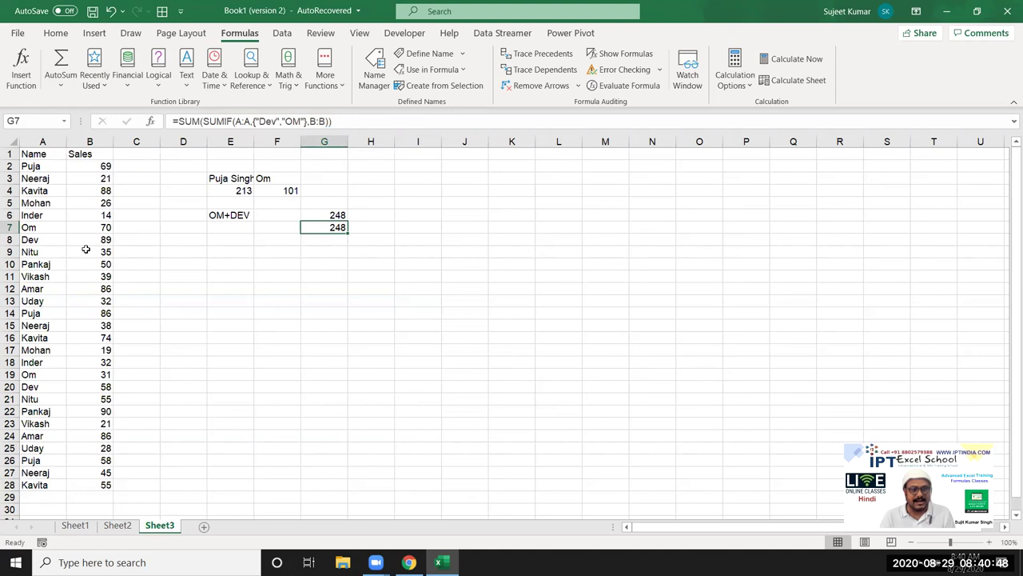
# Step: Add a new sheet, Sheet4, with ID and Name headers in A1:B1
pyautogui.click(204, 527)
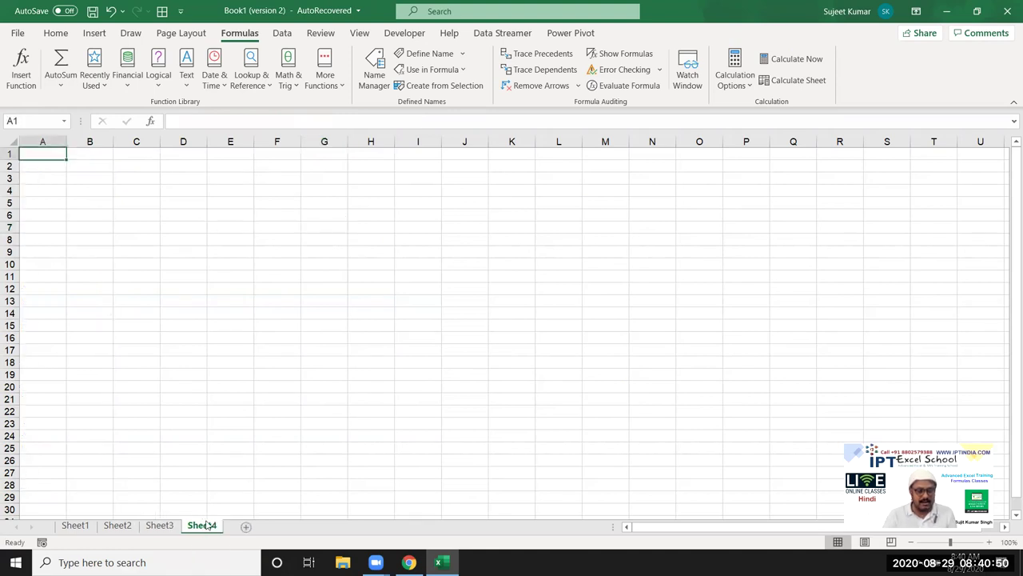
pyautogui.write('I')
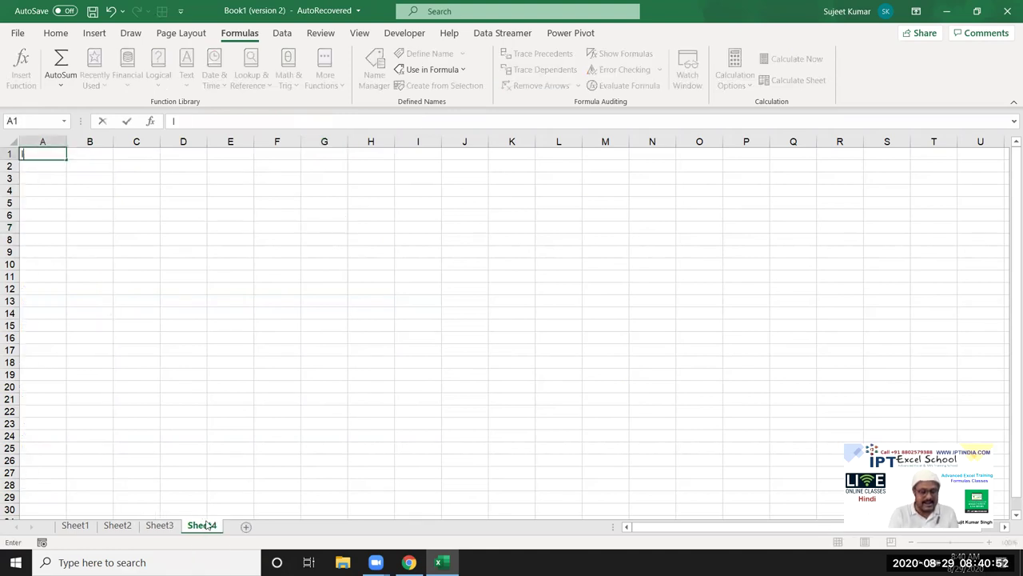
pyautogui.write('D')
pyautogui.press('Tab')
pyautogui.write('NAme')
pyautogui.press('Return')
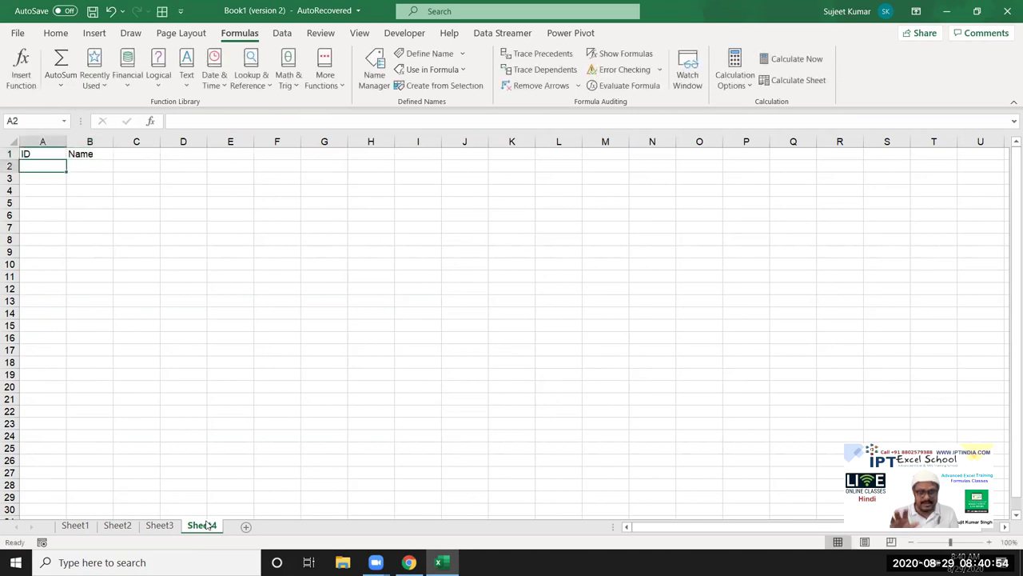
pyautogui.press('Up')
pyautogui.press('Down')
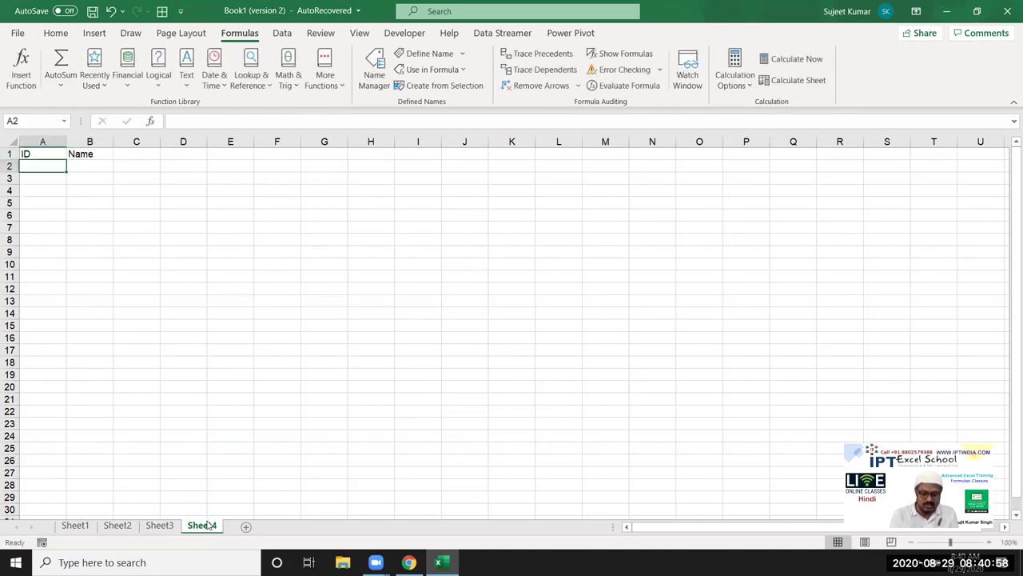
# Step: Enter 11 in A2 and =A2+11 below, filling IDs down to row 29
pyautogui.write('11')
pyautogui.press('Return')
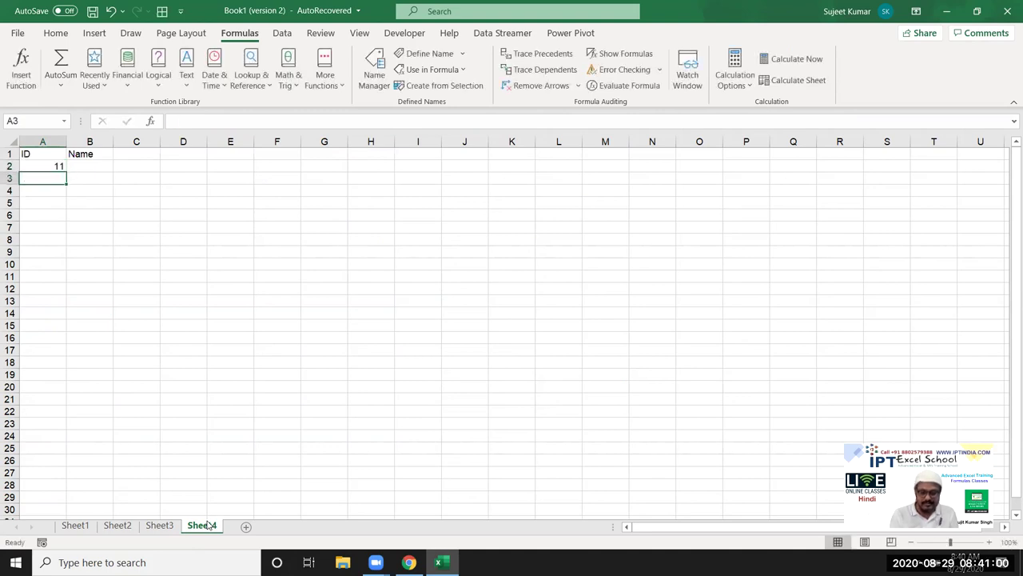
pyautogui.write('=')
pyautogui.press('Up')
pyautogui.write('+')
pyautogui.press('Return')
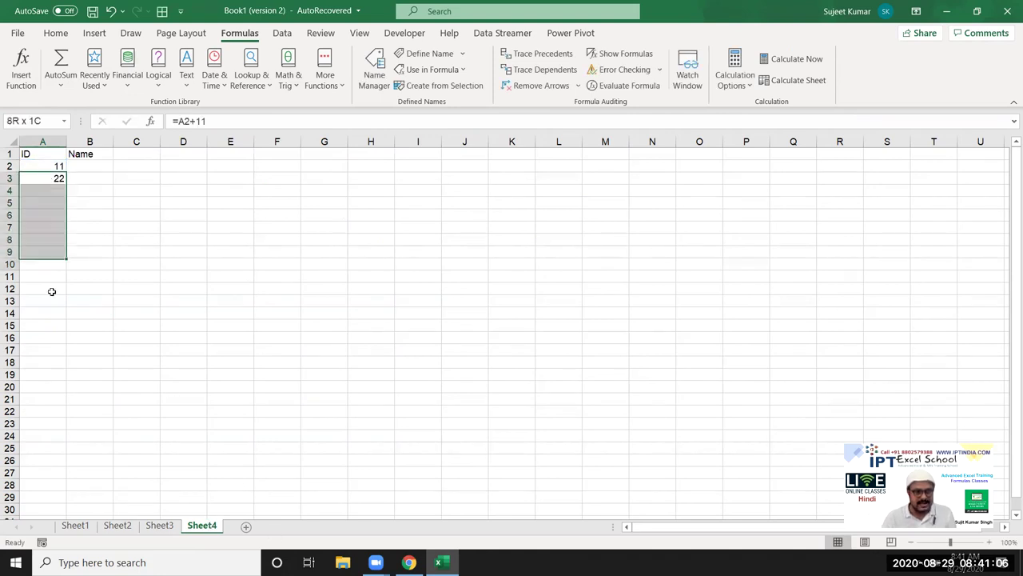
pyautogui.moveTo(48, 179); pyautogui.dragTo(46, 502)
pyautogui.hotkey('ctrl', 'd')
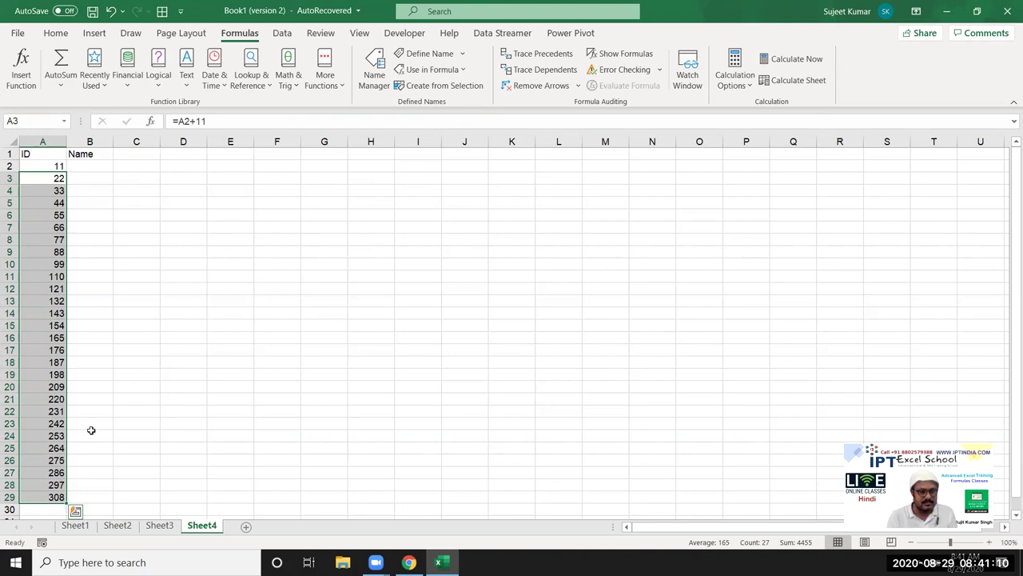
# Step: Enter Delhi in B2 and fill the city series down to row 29
pyautogui.press('Right')
pyautogui.press('Up')
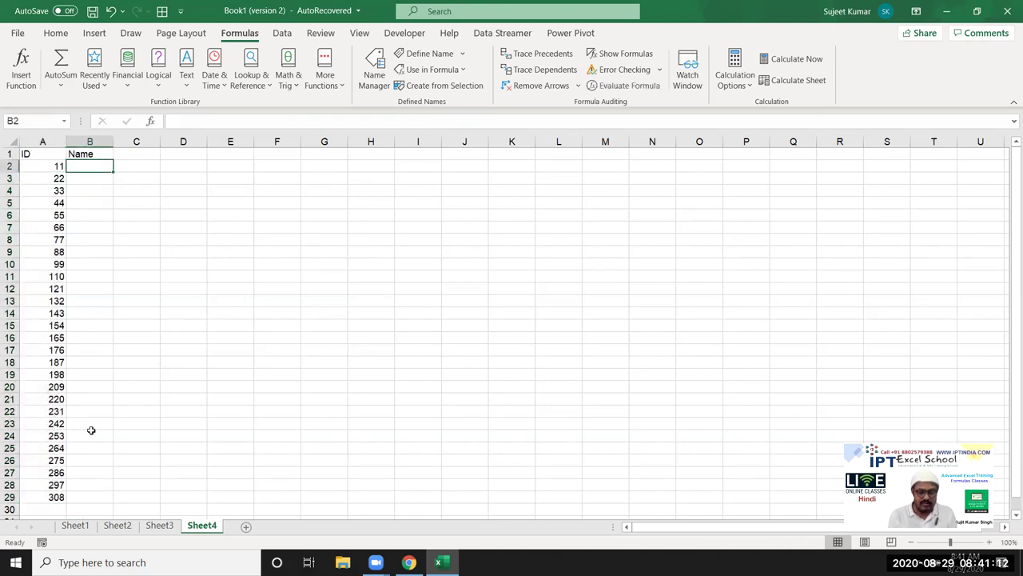
pyautogui.write('Pune')
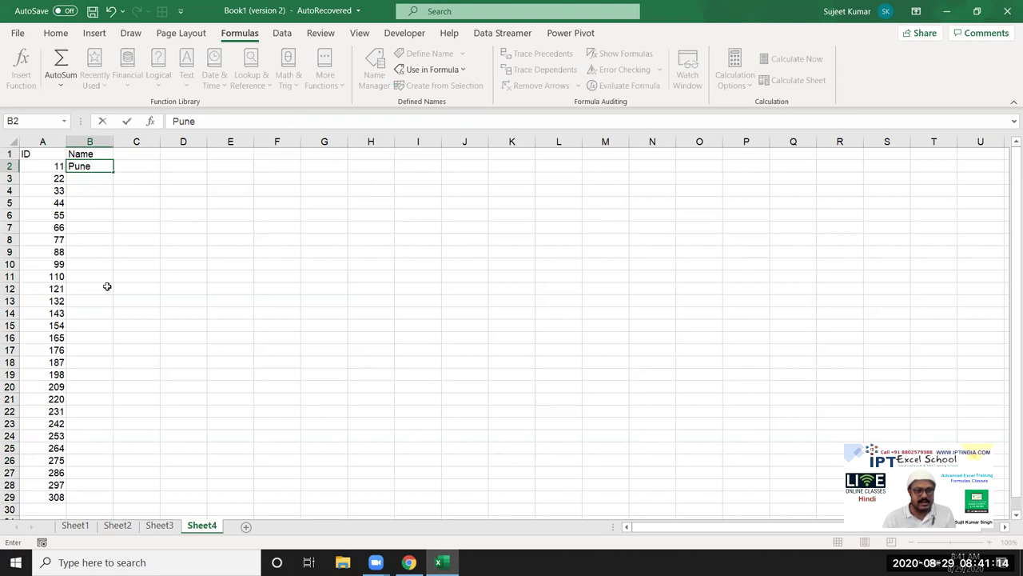
pyautogui.moveTo(107, 286); pyautogui.dragTo(91, 165)
pyautogui.hotkey('ctrl', 'Up')
pyautogui.hotkey('ctrl', 'Up')
pyautogui.click(93, 170)
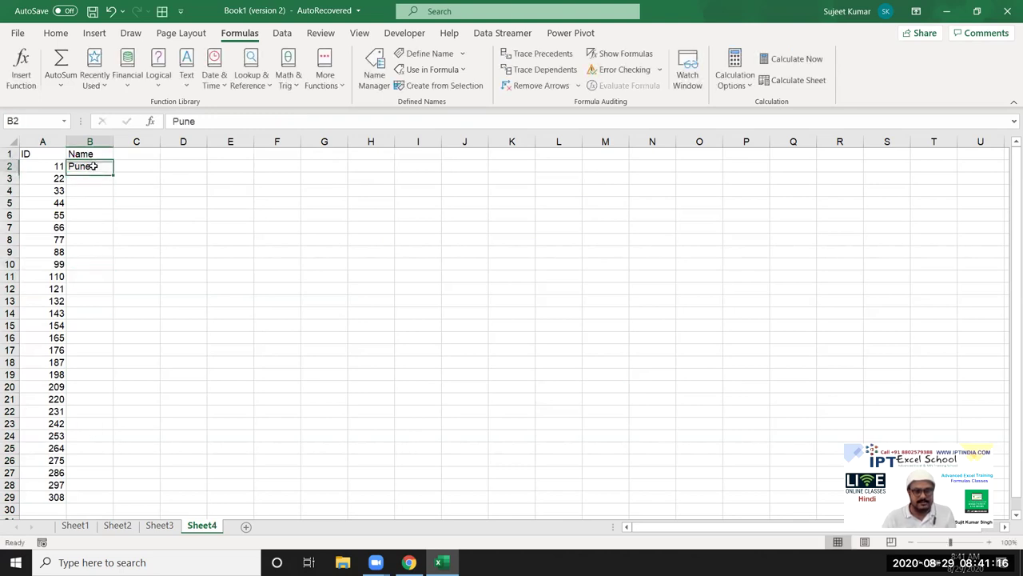
pyautogui.write('Delhi')
pyautogui.press('Return')
pyautogui.click(100, 167)
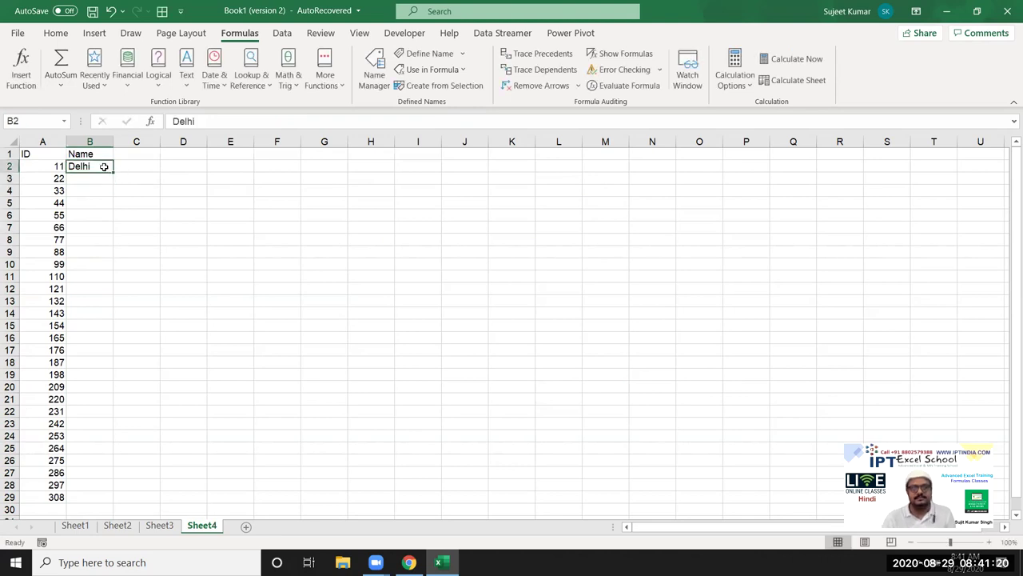
pyautogui.doubleClick(113, 173)
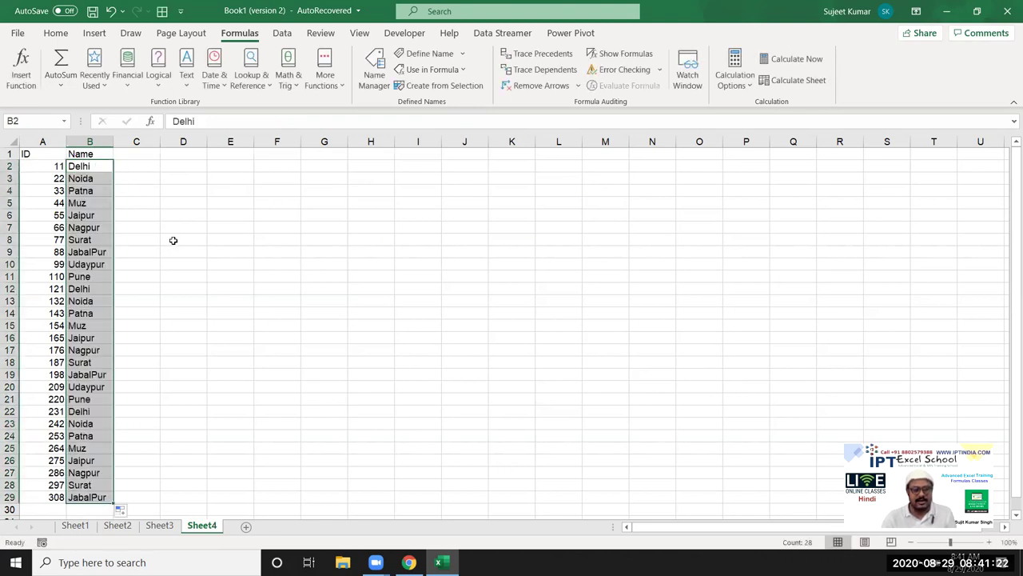
# Step: Copy the ID/Name table in A1:B29
pyautogui.scroll(-1, 191, 277)
pyautogui.scroll(1, 192, 276)
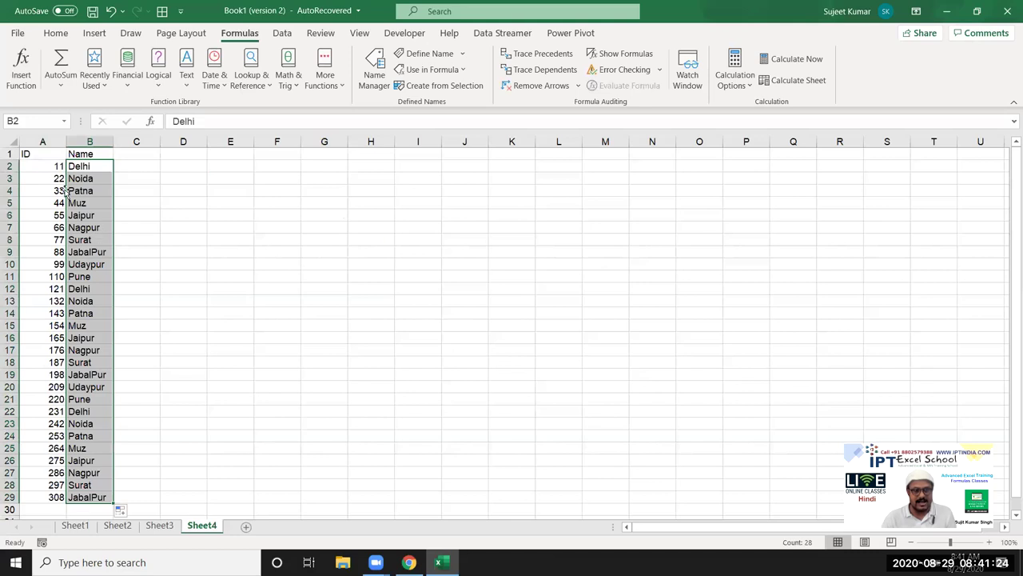
pyautogui.moveTo(37, 158); pyautogui.dragTo(79, 495)
pyautogui.hotkey('ctrl', 'c')
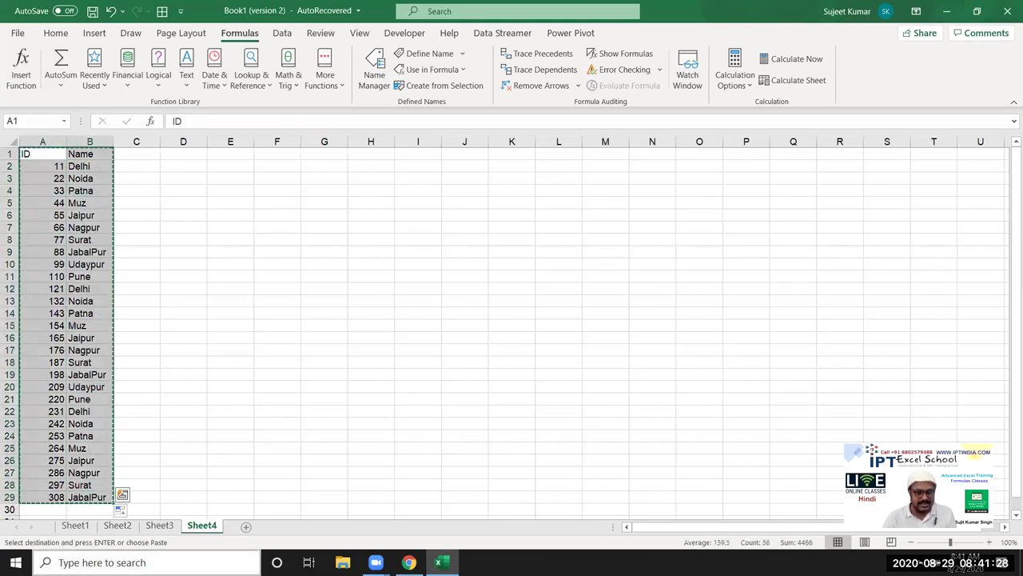
# Step: Search Windows for 'word' and launch Microsoft Word
pyautogui.click(120, 562)
pyautogui.write('word')
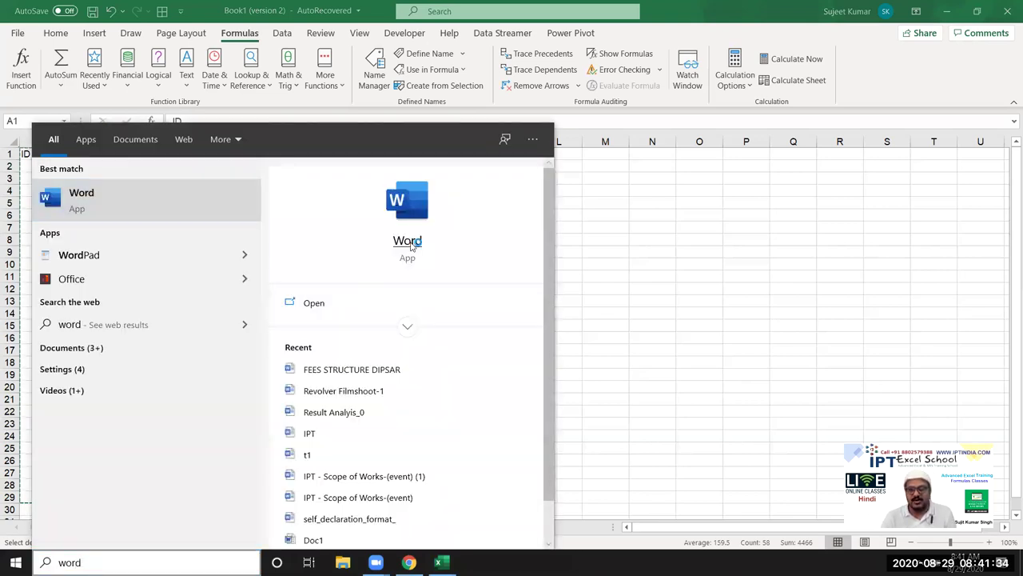
pyautogui.click(410, 245)
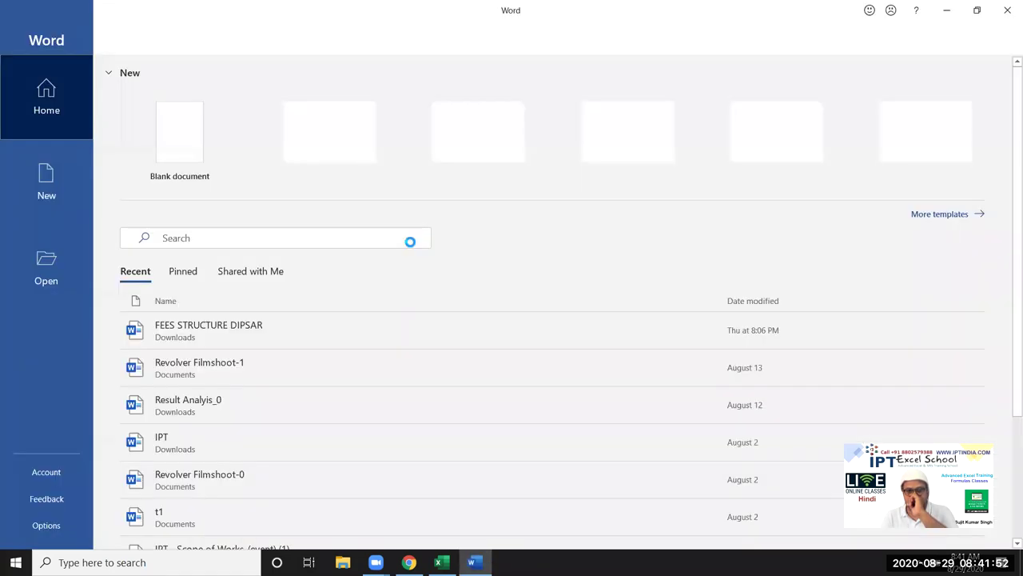
# Step: Create a blank document and paste the ID/Name list as unformatted Unicode text
pyautogui.click(200, 137)
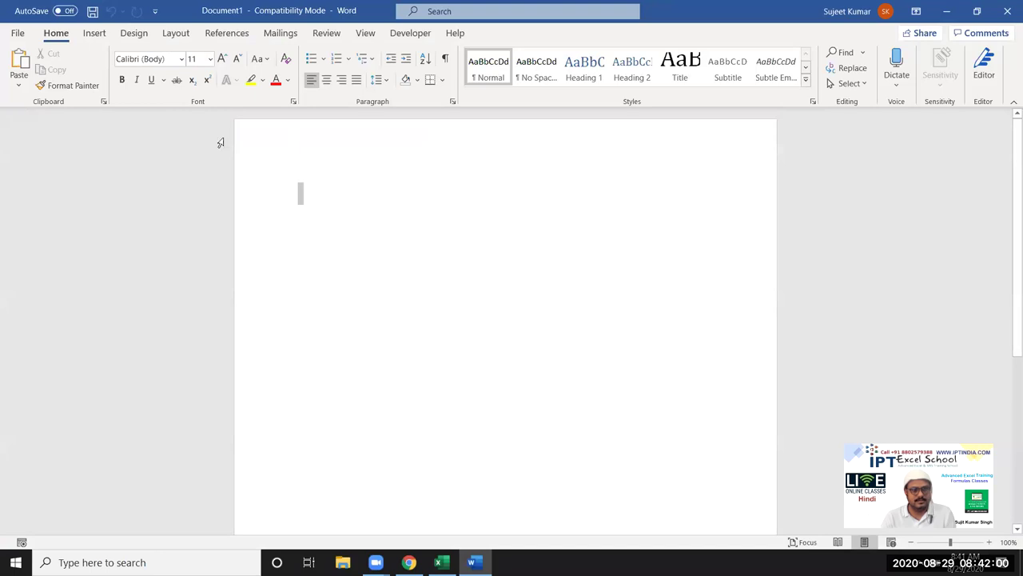
pyautogui.click(19, 84)
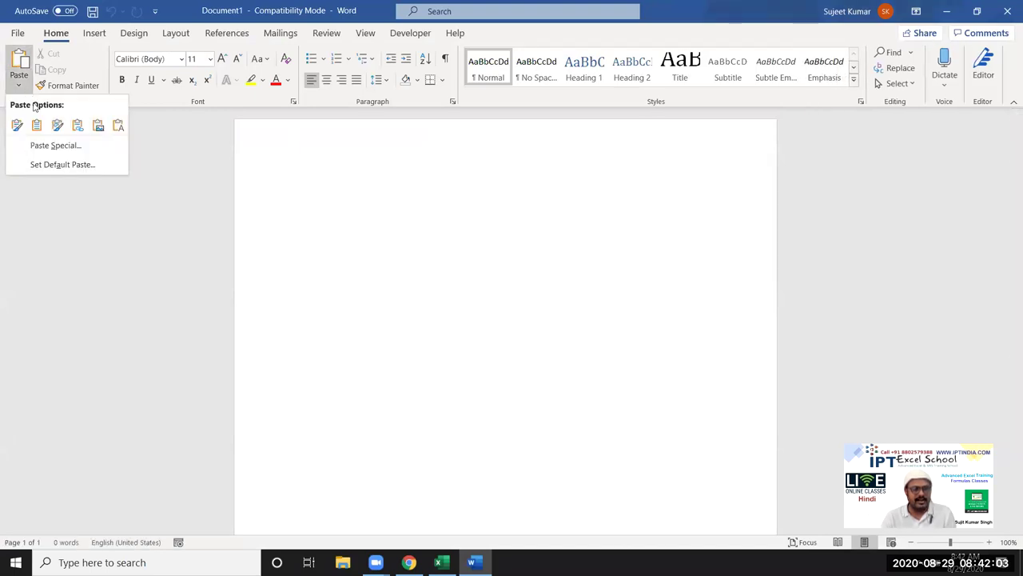
pyautogui.click(53, 151)
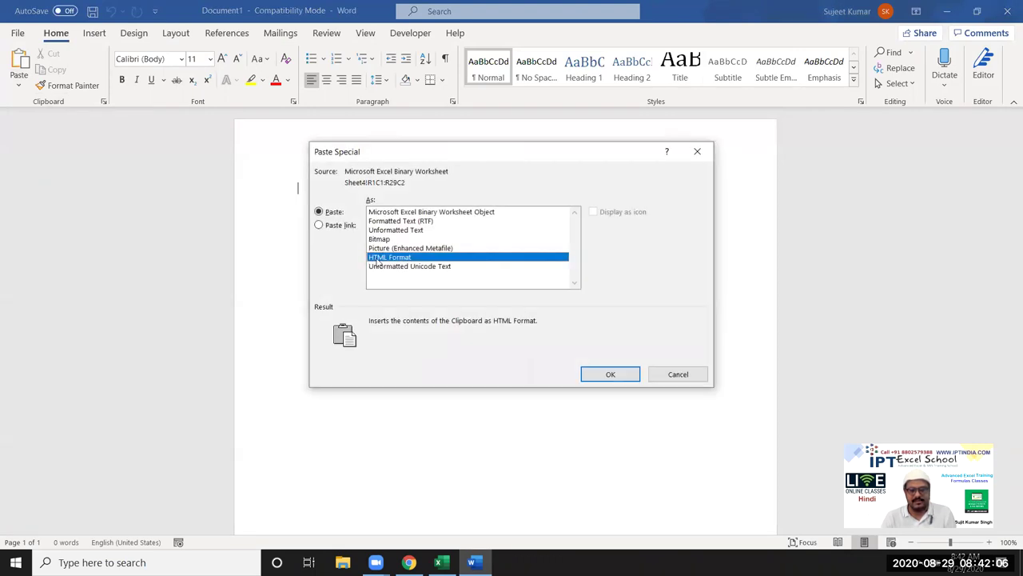
pyautogui.click(406, 212)
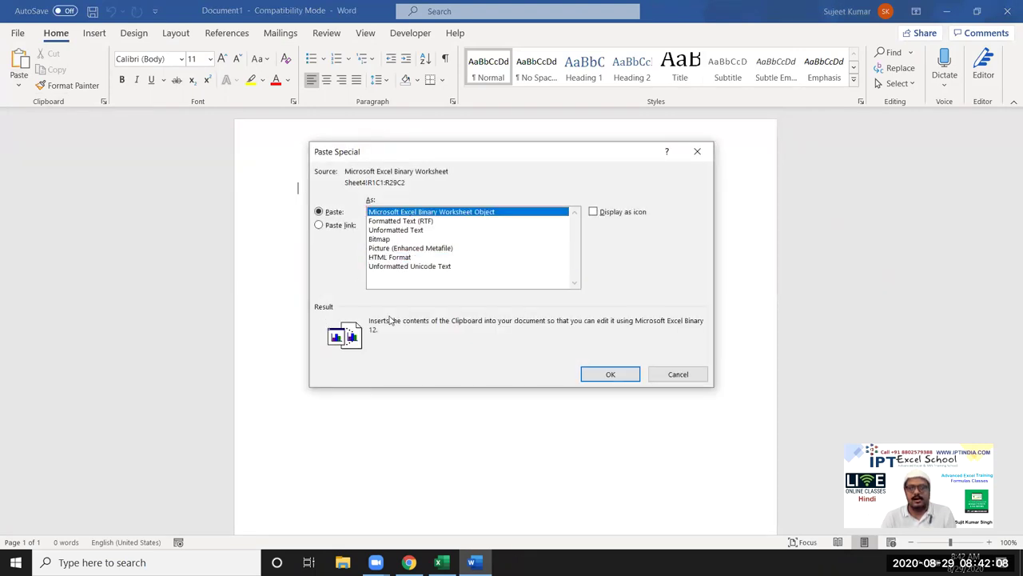
pyautogui.click(405, 266)
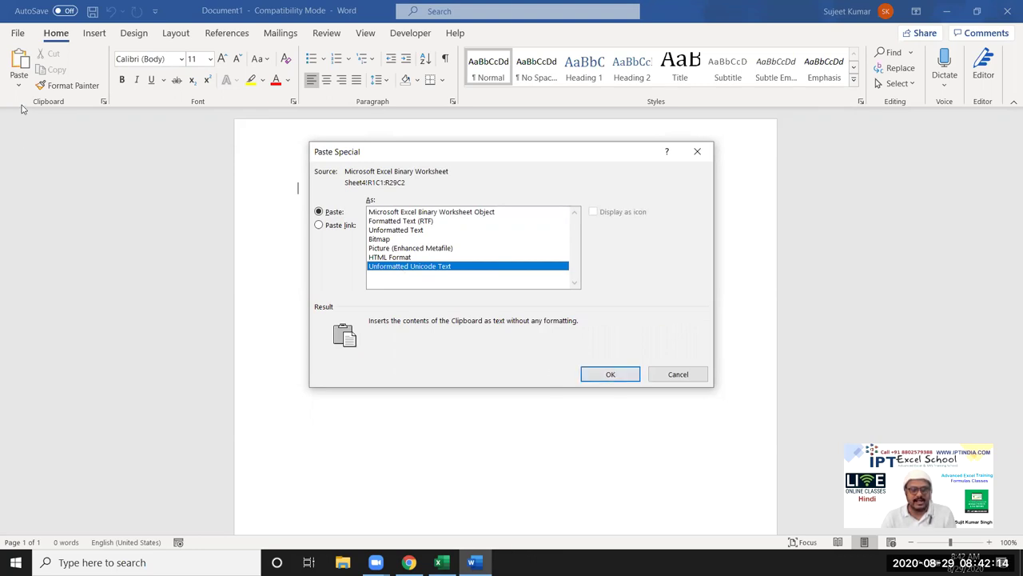
pyautogui.click(610, 374)
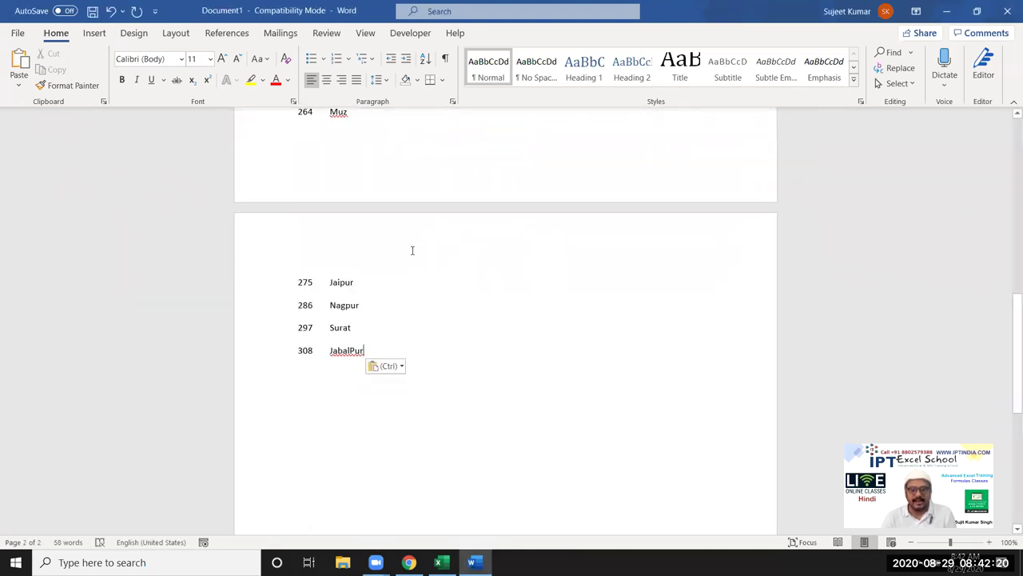
# Step: Select the whole pasted list and bring up Find and Replace
pyautogui.scroll(3, 411, 249)
pyautogui.scroll(3, 404, 279)
pyautogui.hotkey('ctrl', 'a')
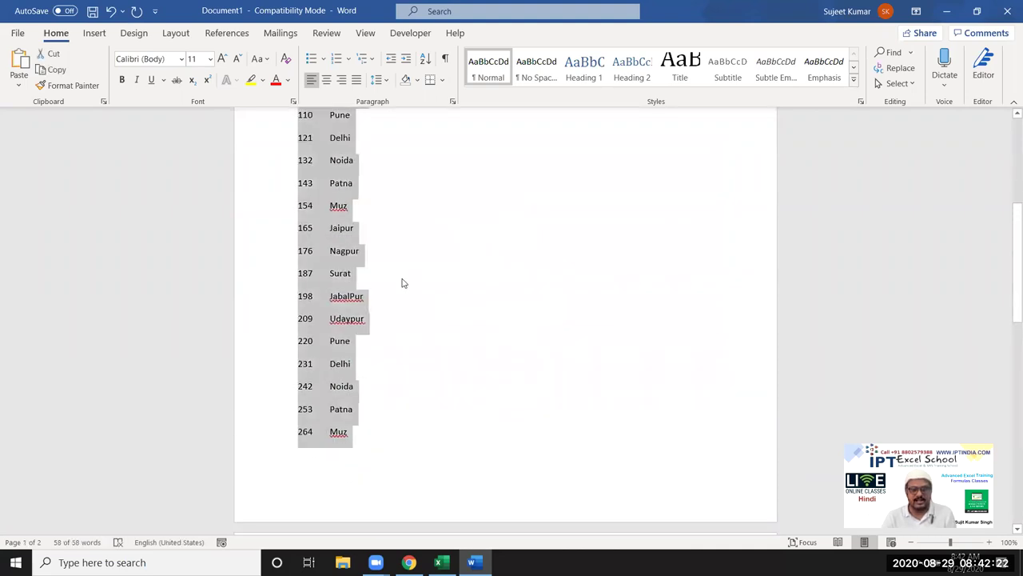
pyautogui.scroll(2, 403, 279)
pyautogui.scroll(3, 403, 279)
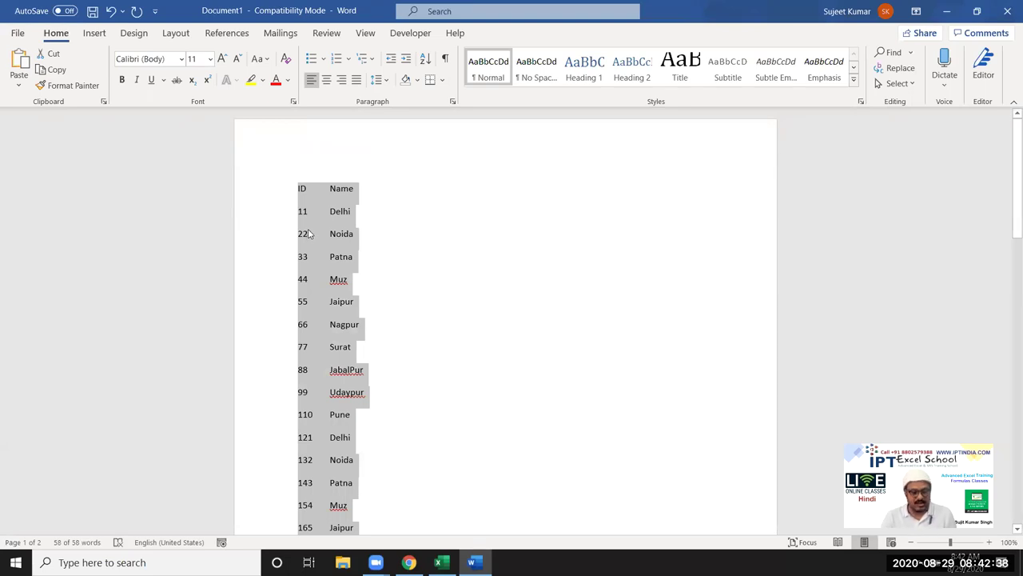
pyautogui.hotkey('ctrl', 'h')
# Step: Replace every tab character (^t) in the list with a comma
pyautogui.click(459, 224)
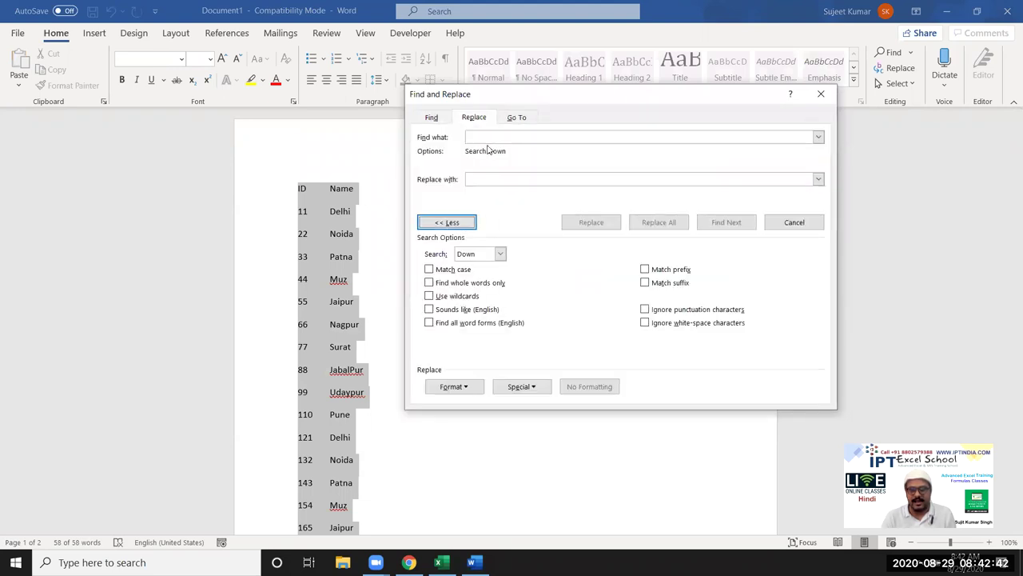
pyautogui.click(519, 388)
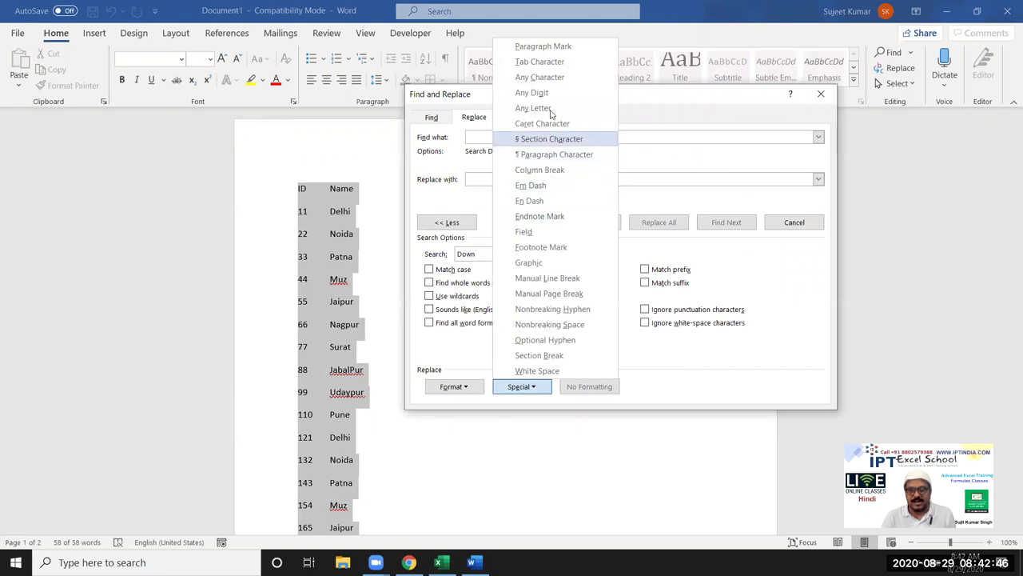
pyautogui.click(540, 62)
pyautogui.click(488, 179)
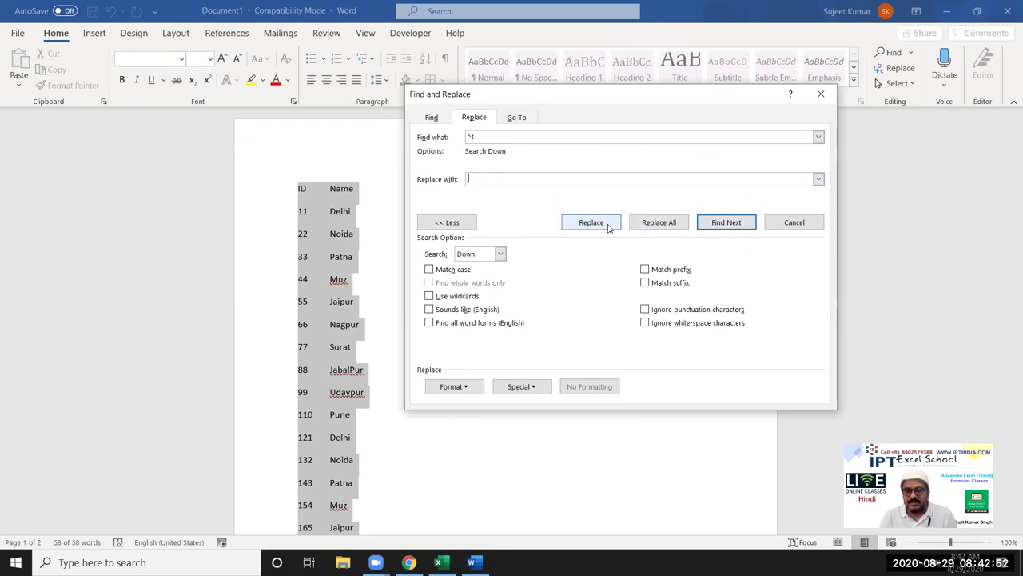
pyautogui.write(',')
pyautogui.click(657, 223)
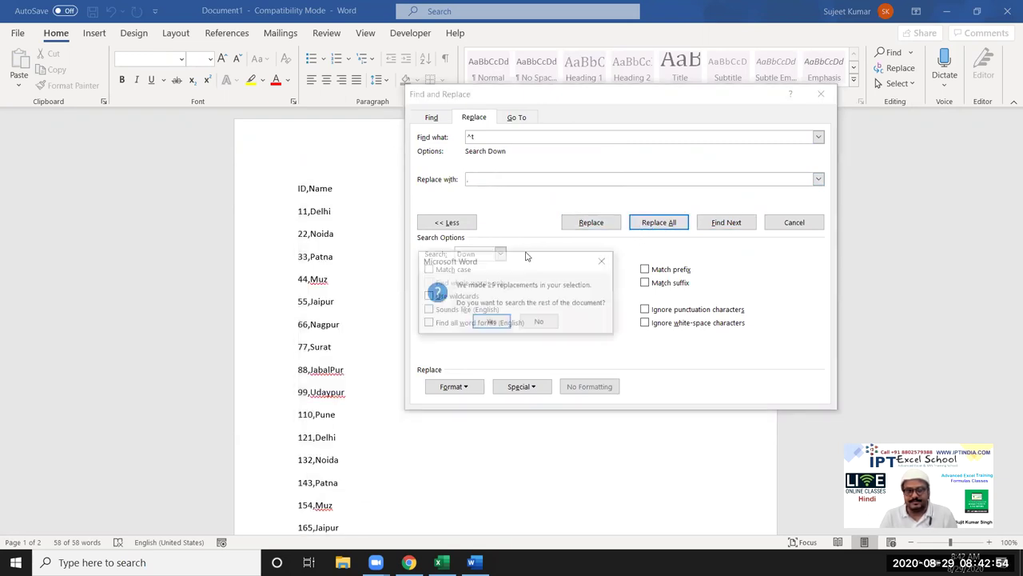
pyautogui.click(497, 321)
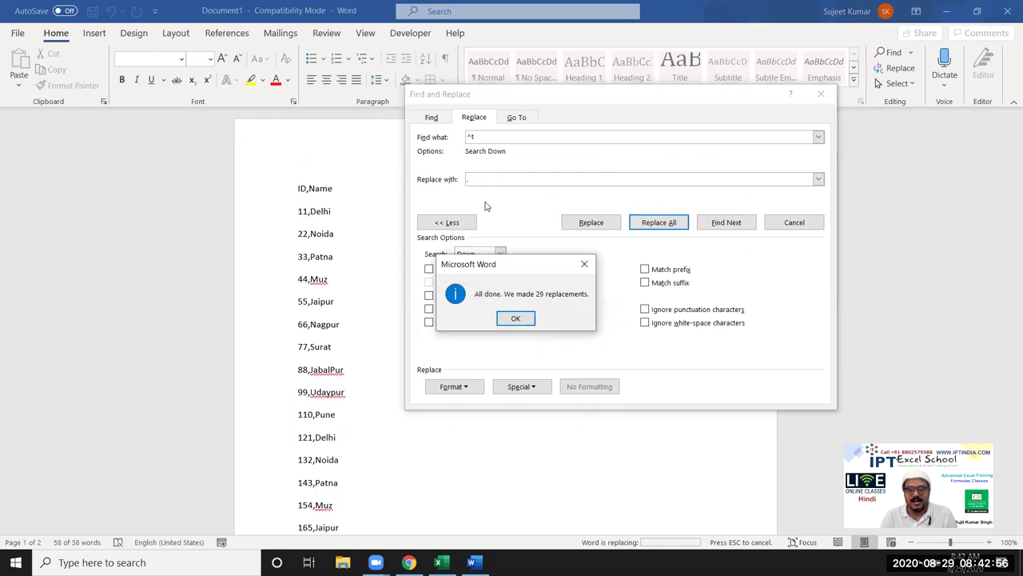
pyautogui.click(517, 318)
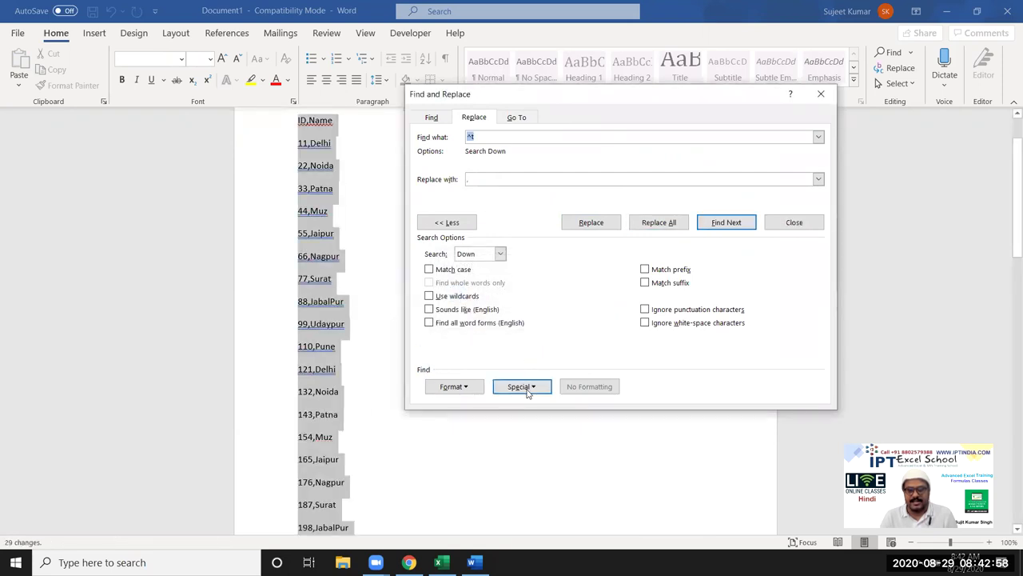
# Step: Replace every paragraph mark (^p) with a semicolon, joining the list into one line
pyautogui.click(521, 387)
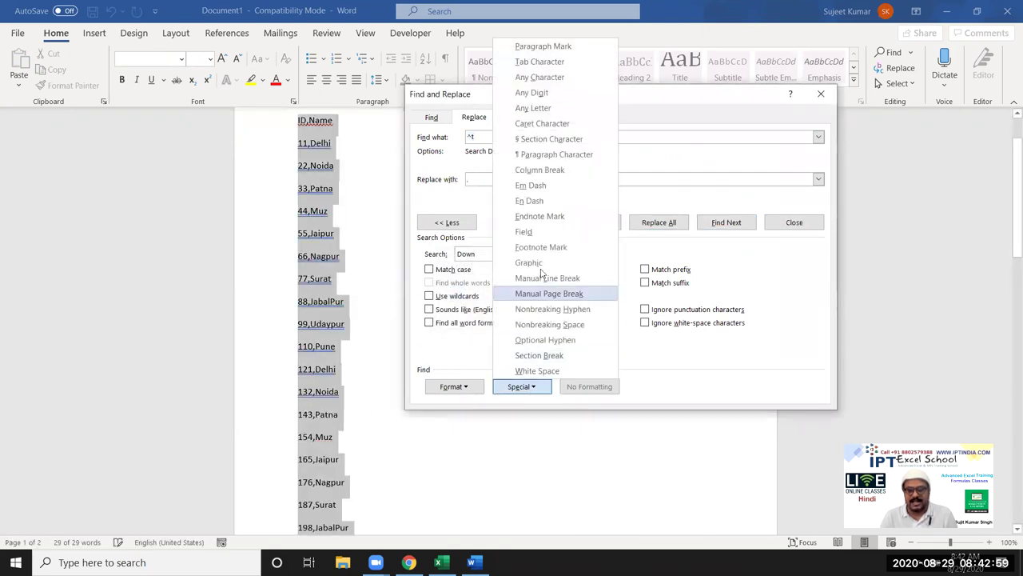
pyautogui.click(546, 48)
pyautogui.click(481, 183)
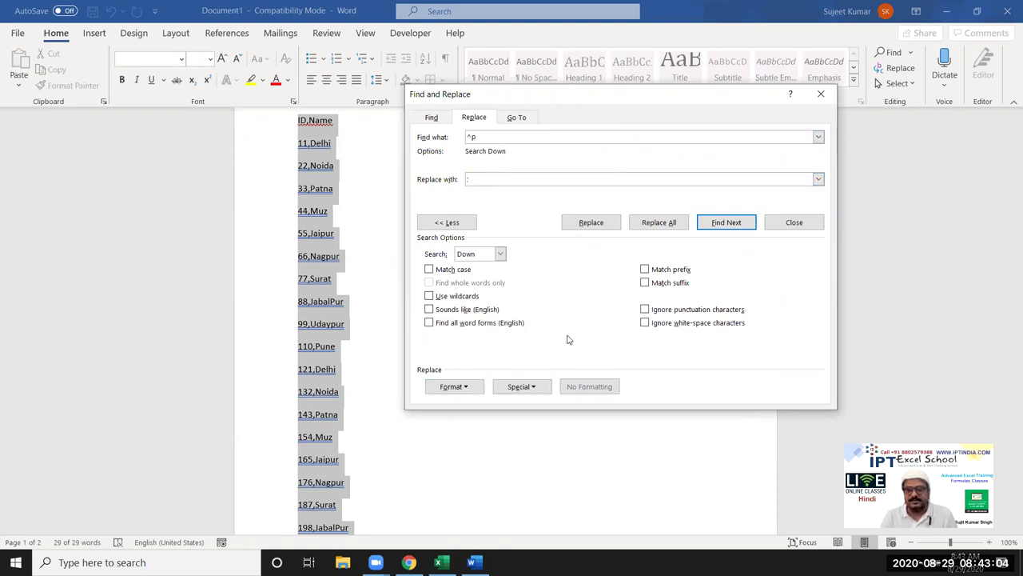
pyautogui.click(665, 224)
pyautogui.click(501, 327)
pyautogui.click(523, 320)
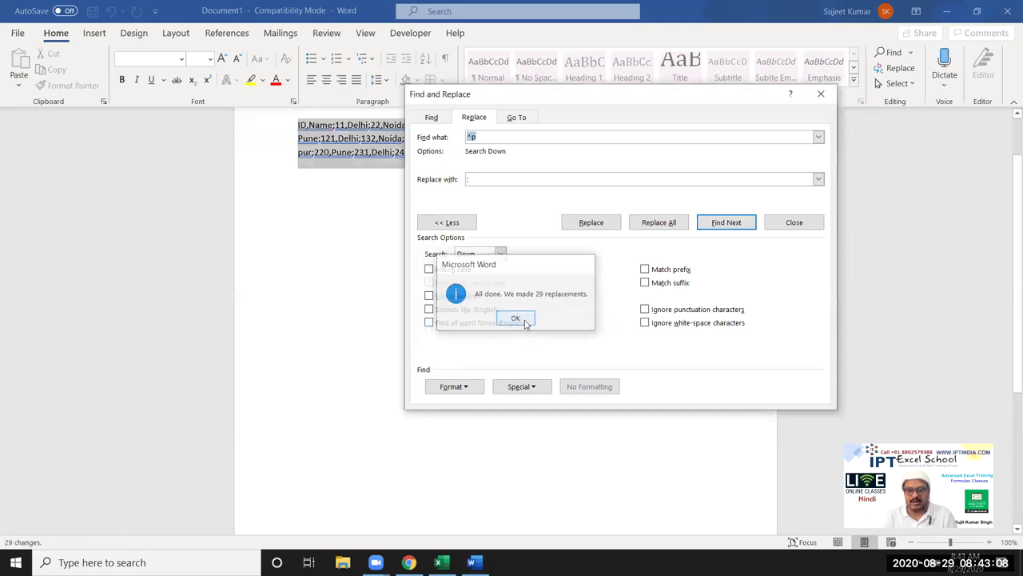
# Step: Close Find and Replace, select the joined text, and return to Excel
pyautogui.click(821, 93)
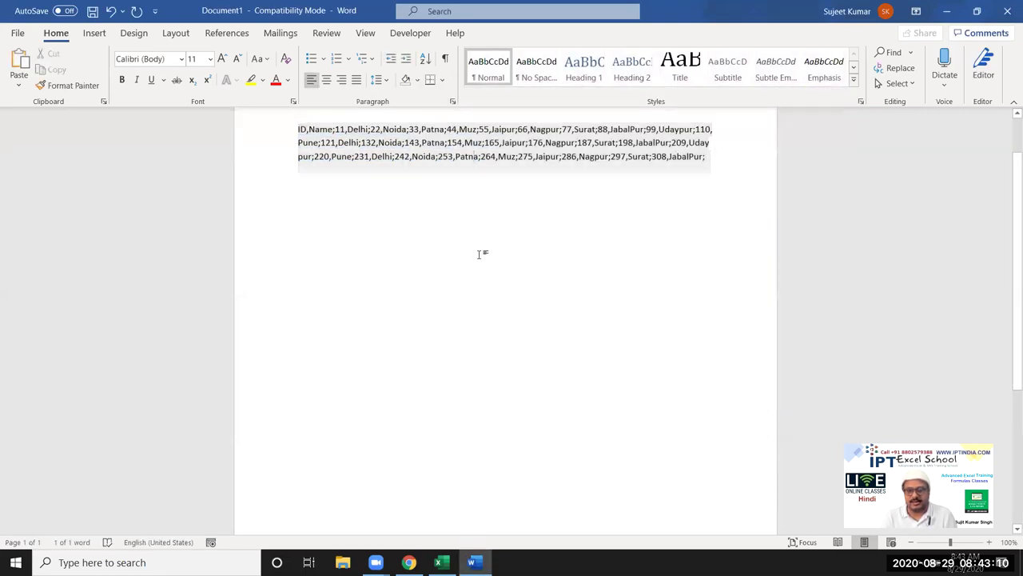
pyautogui.click(482, 254)
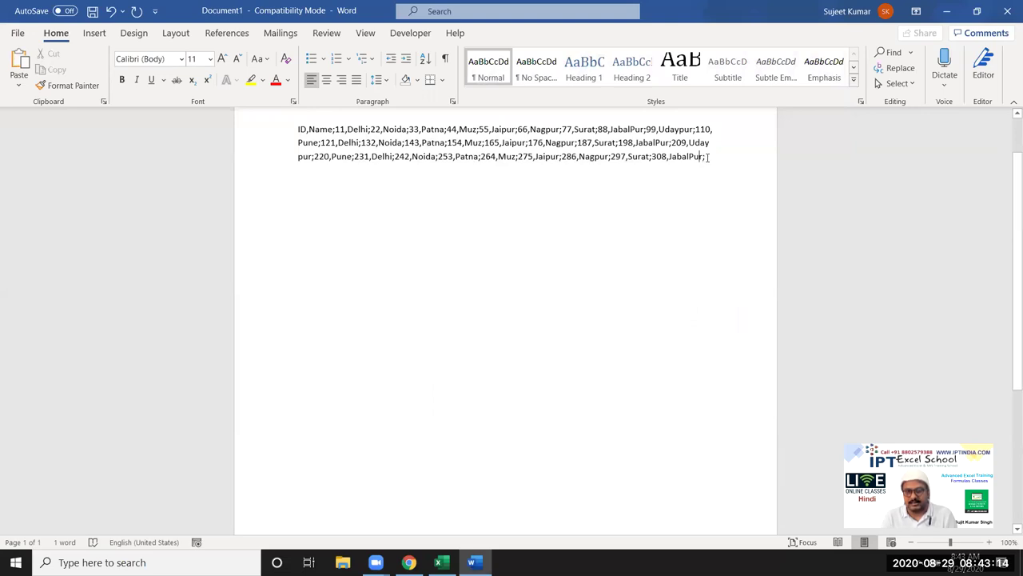
pyautogui.moveTo(707, 157); pyautogui.dragTo(239, 132)
pyautogui.hotkey('ctrl', 'c')
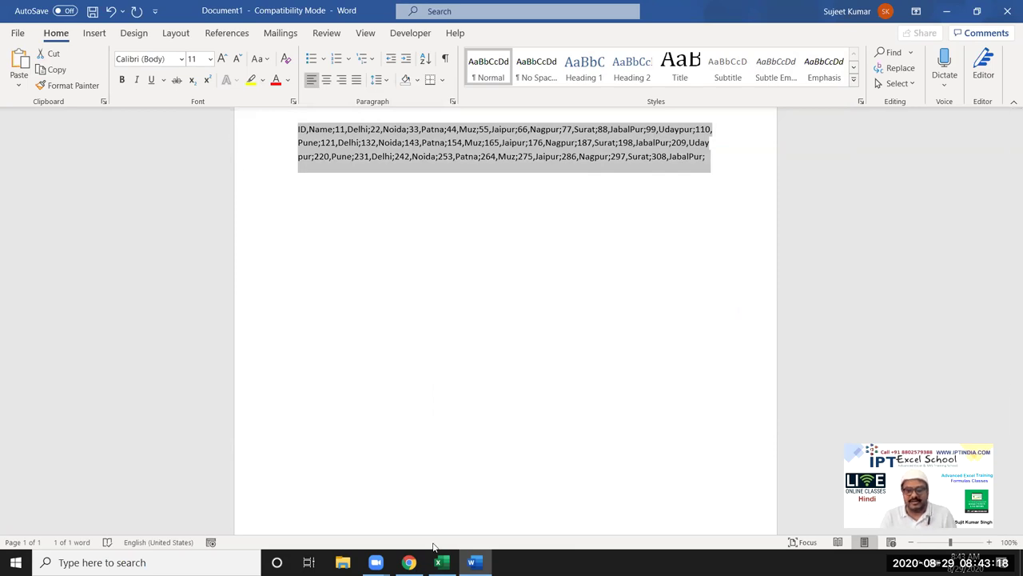
pyautogui.click(438, 562)
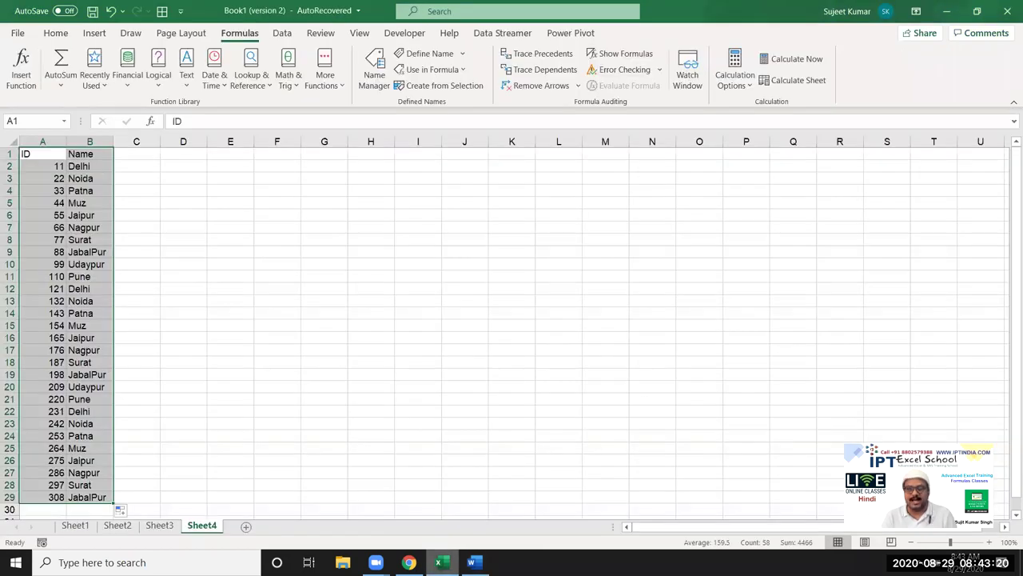
# Step: Paste the joined ID/Name text into cell G2 and select it
pyautogui.click(357, 192)
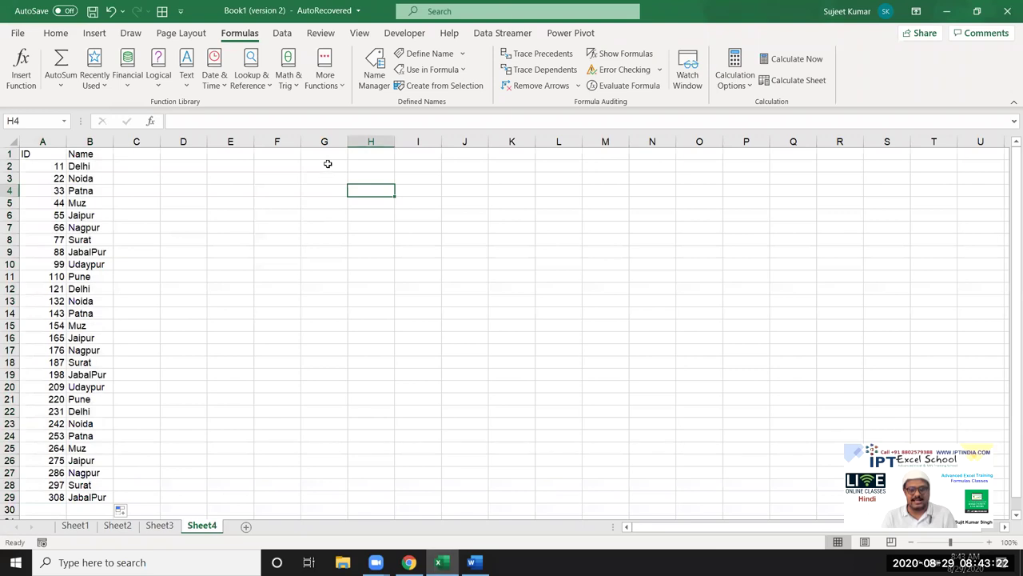
pyautogui.doubleClick(328, 164)
pyautogui.hotkey('ctrl', 'v')
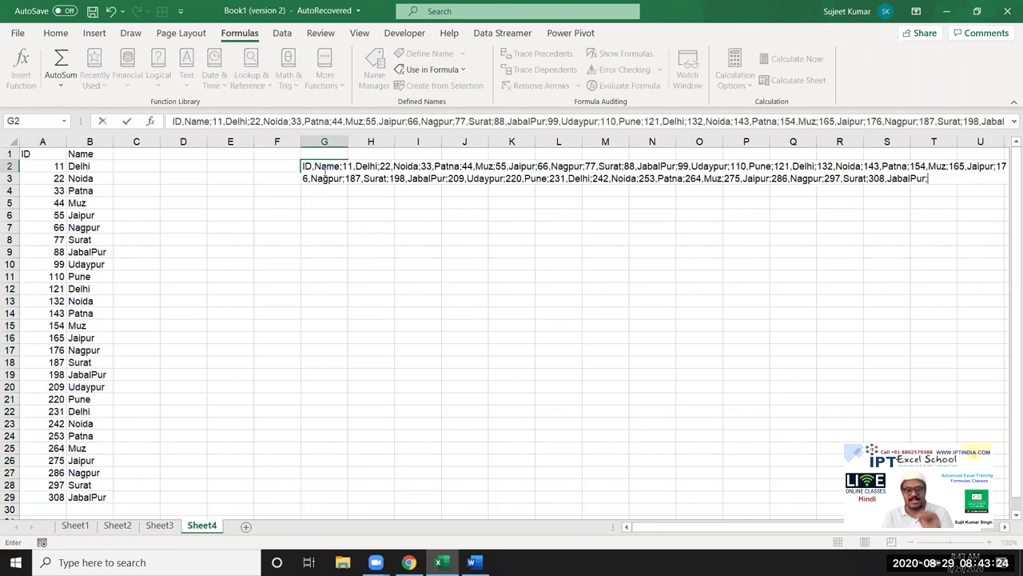
pyautogui.click(337, 223)
pyautogui.moveTo(318, 167); pyautogui.dragTo(322, 179)
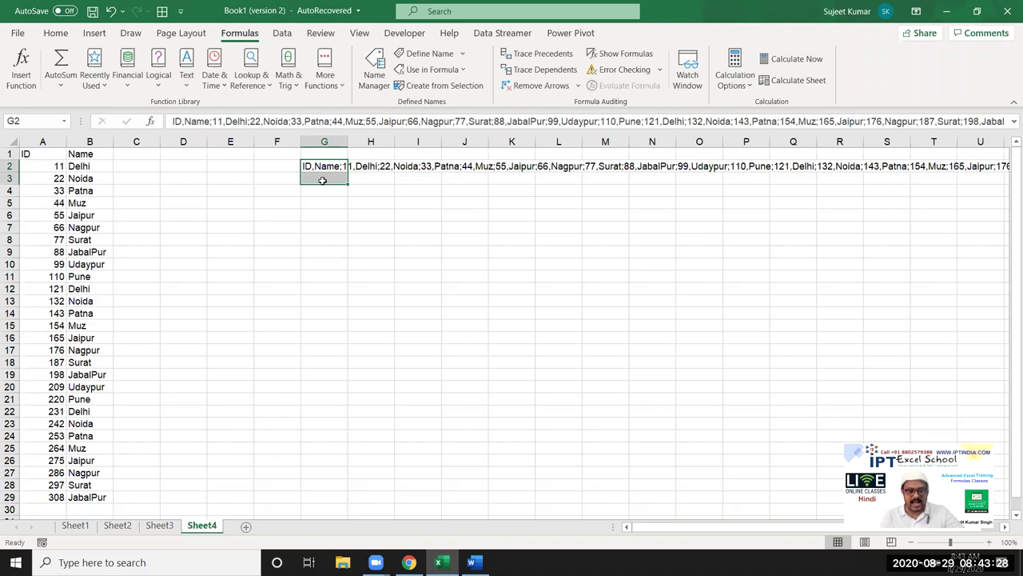
# Step: Replace every comma in G2 with a comma and quote, undoing a first doubled-quote attempt
pyautogui.hotkey('ctrl', 'h')
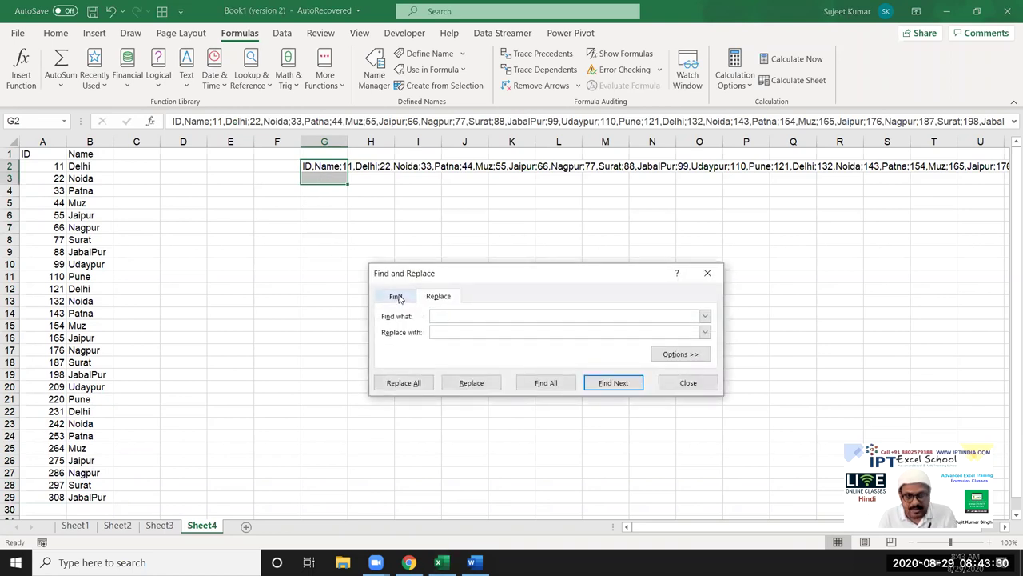
pyautogui.write(',')
pyautogui.press('Tab')
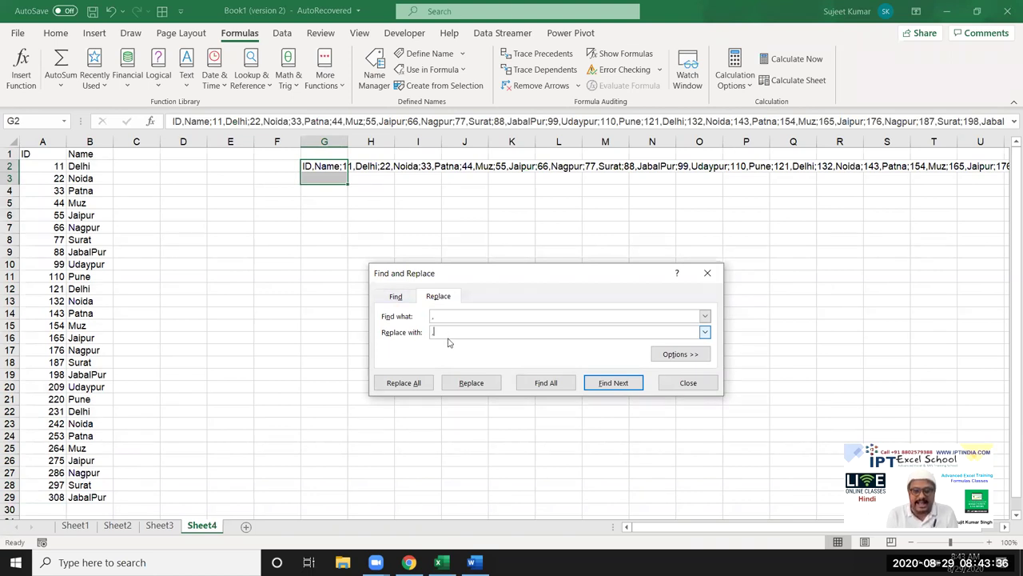
pyautogui.click(421, 383)
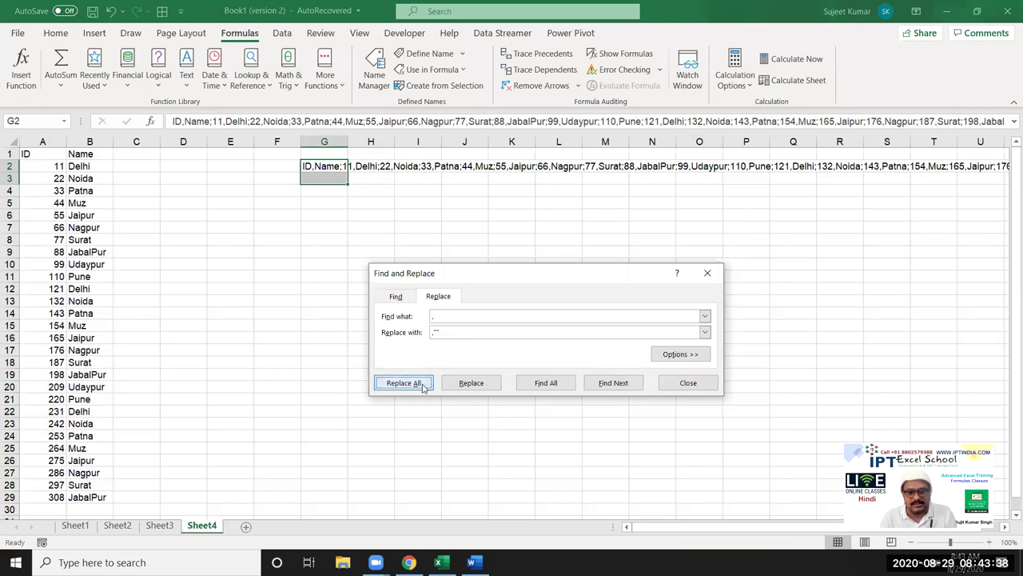
pyautogui.click(525, 320)
pyautogui.click(484, 330)
pyautogui.press('Escape')
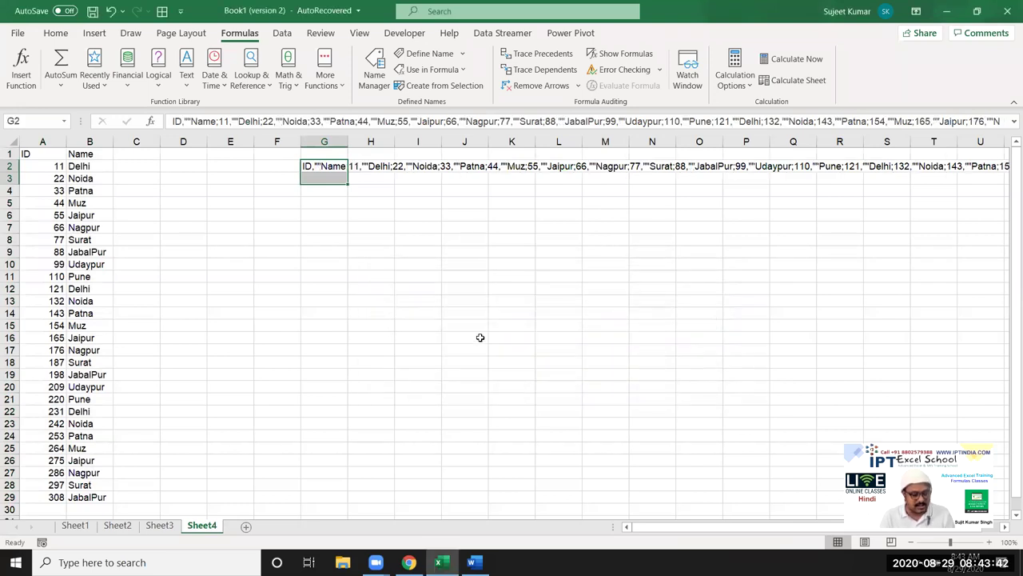
pyautogui.hotkey('ctrl', 'z')
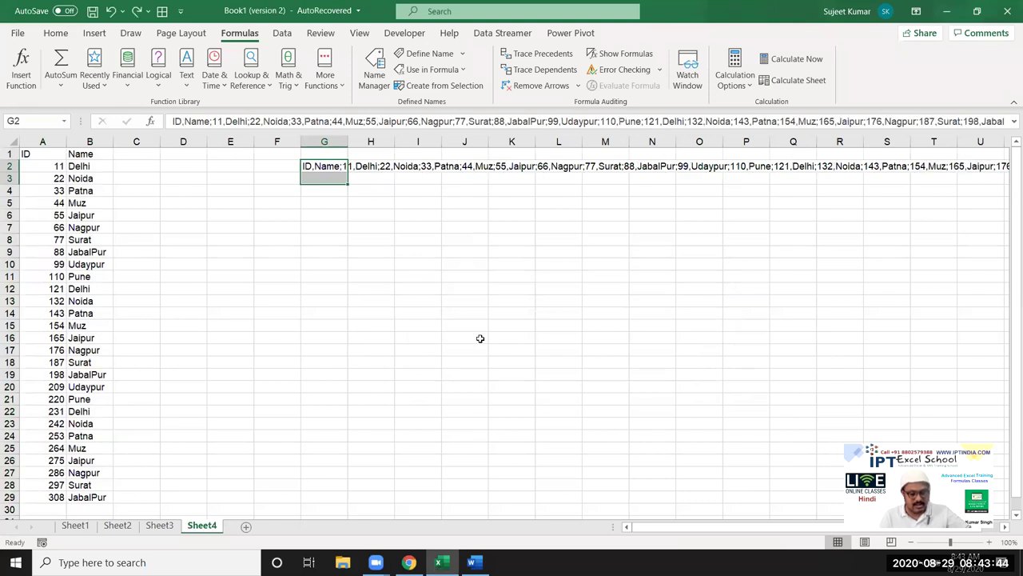
pyautogui.hotkey('ctrl', 'h')
pyautogui.click(462, 344)
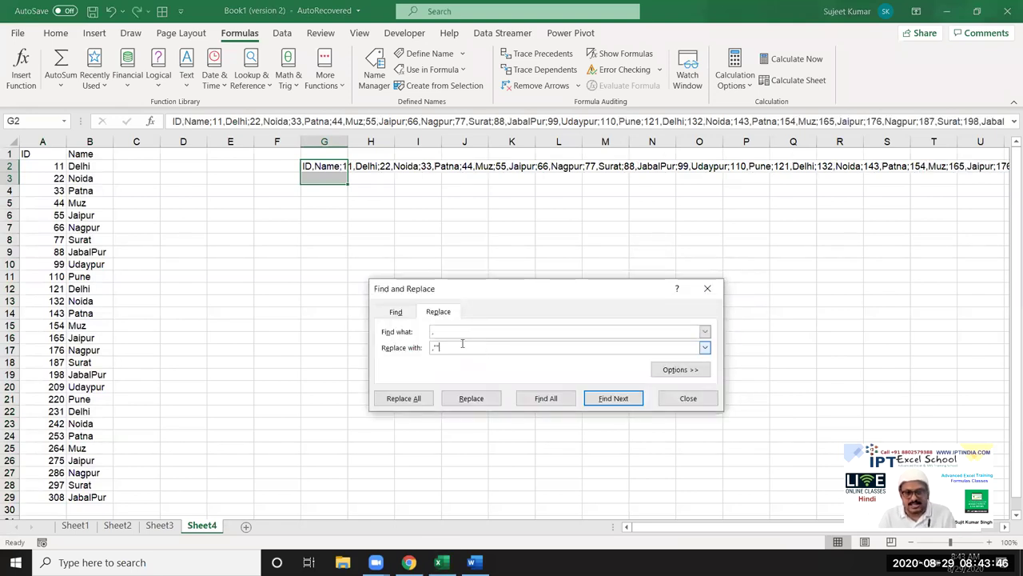
pyautogui.click(405, 398)
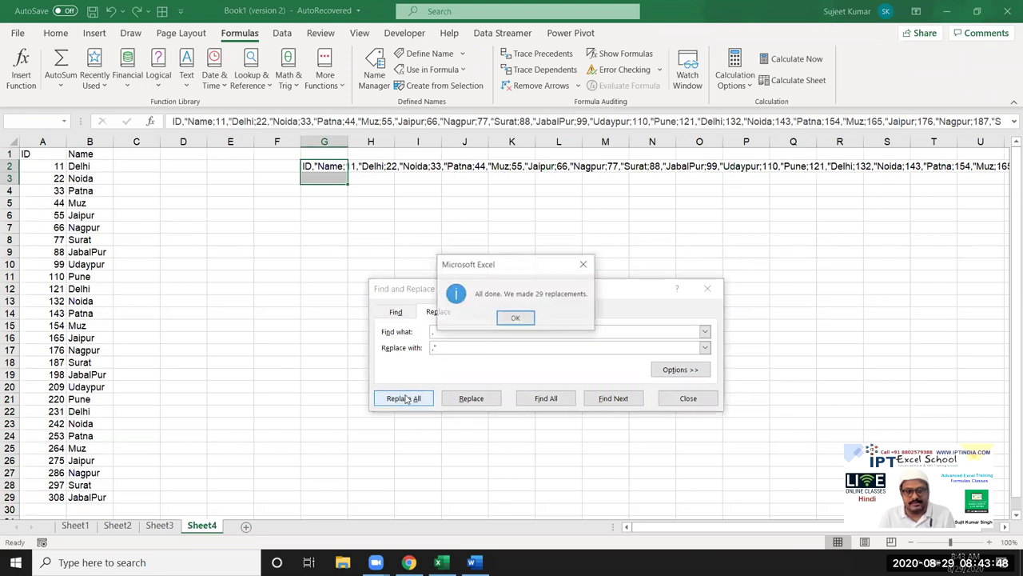
pyautogui.click(515, 318)
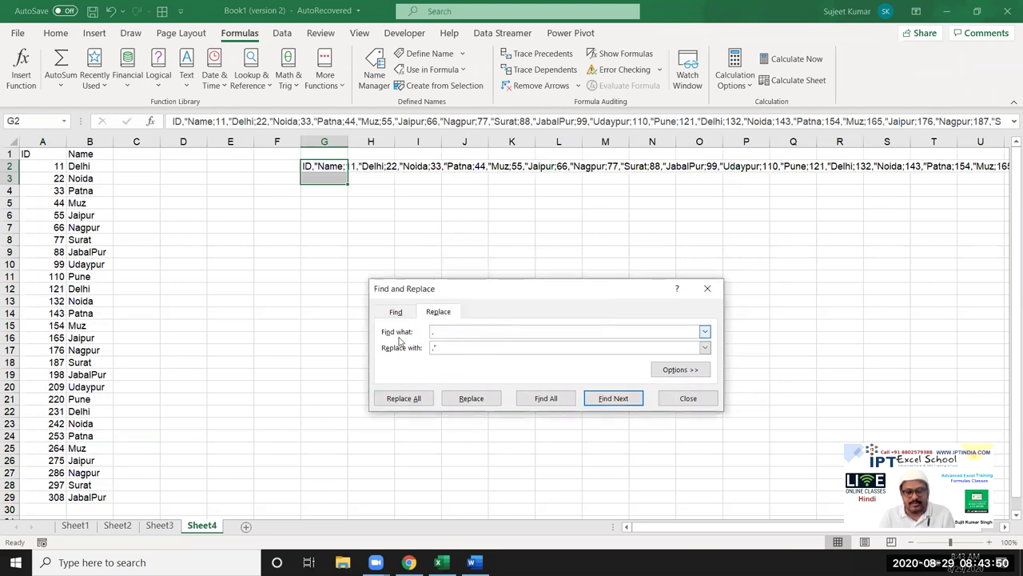
# Step: Replace the semicolons using '";' so every name is quoted (29 replacements)
pyautogui.click(457, 329)
pyautogui.press('BackSpace')
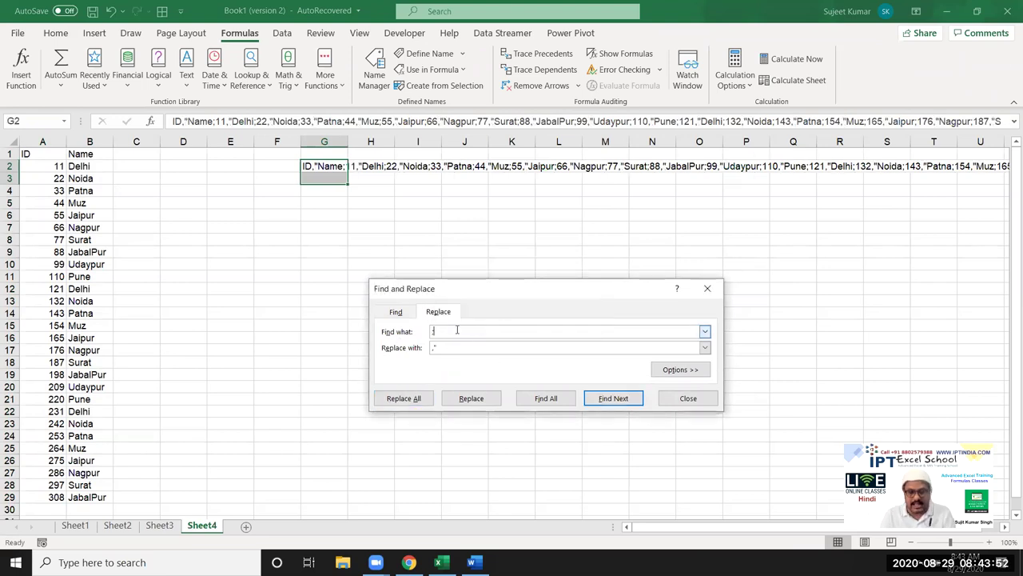
pyautogui.write(';')
pyautogui.press('BackSpace')
pyautogui.press('BackSpace')
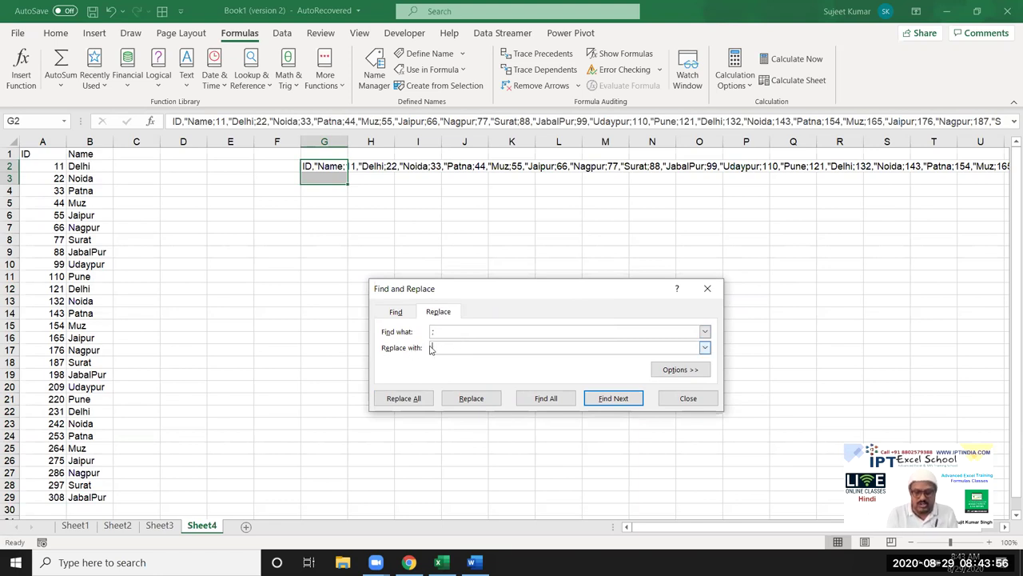
pyautogui.write('";')
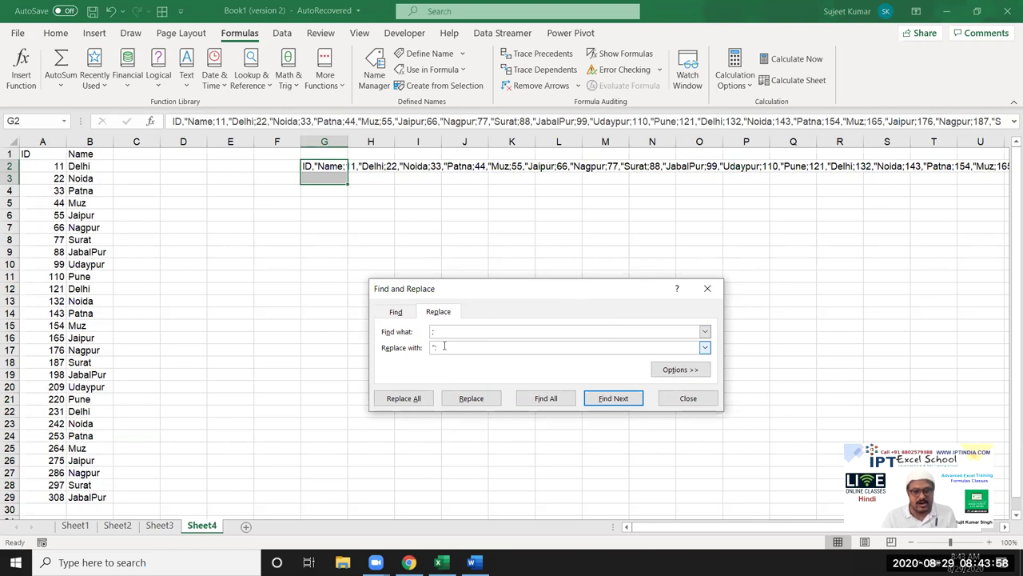
pyautogui.click(411, 399)
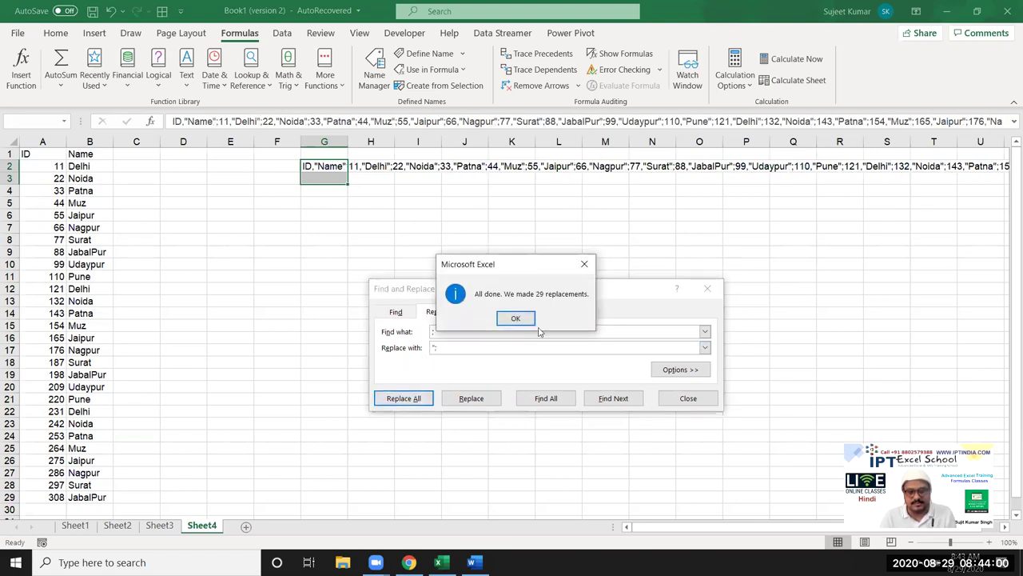
pyautogui.click(512, 318)
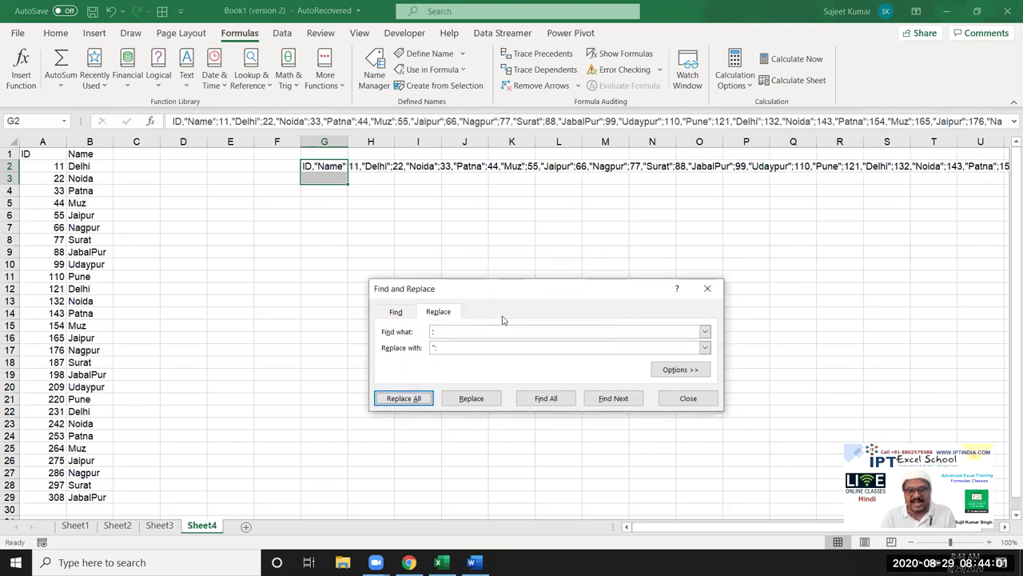
pyautogui.click(688, 398)
pyautogui.click(376, 215)
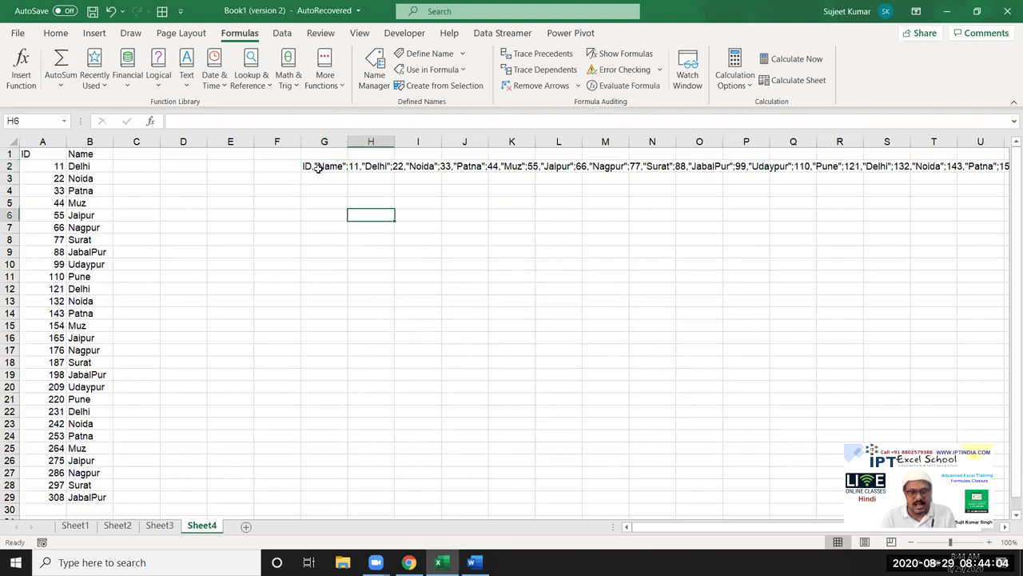
# Step: Add a leading quote to G2's text and copy the full array text
pyautogui.doubleClick(318, 167)
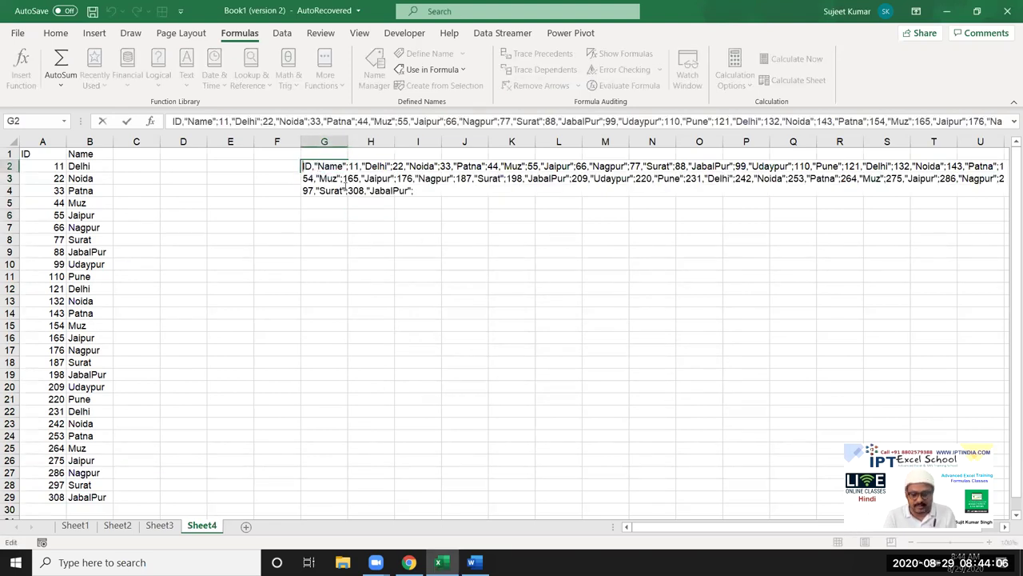
pyautogui.write('",')
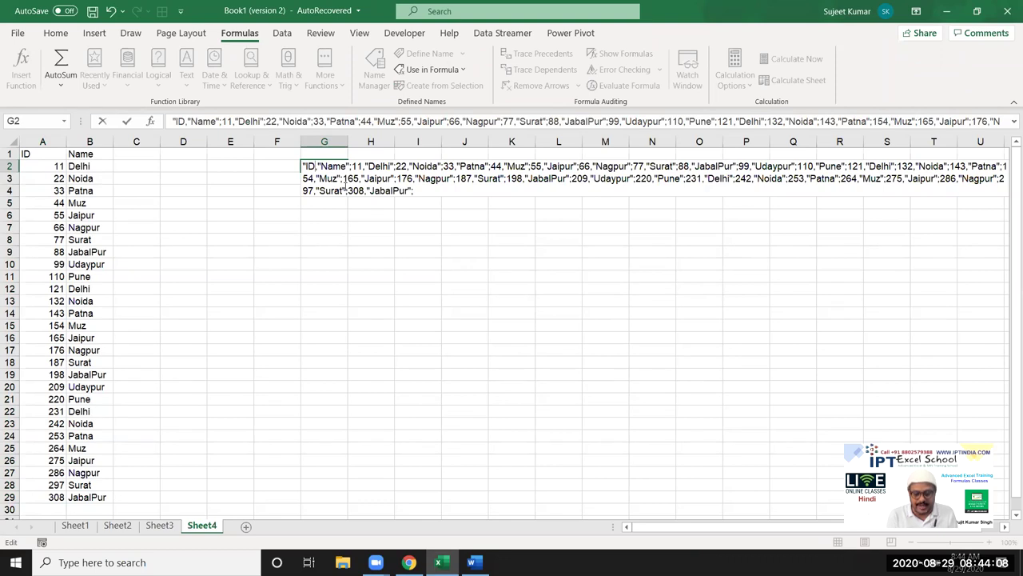
pyautogui.write('"')
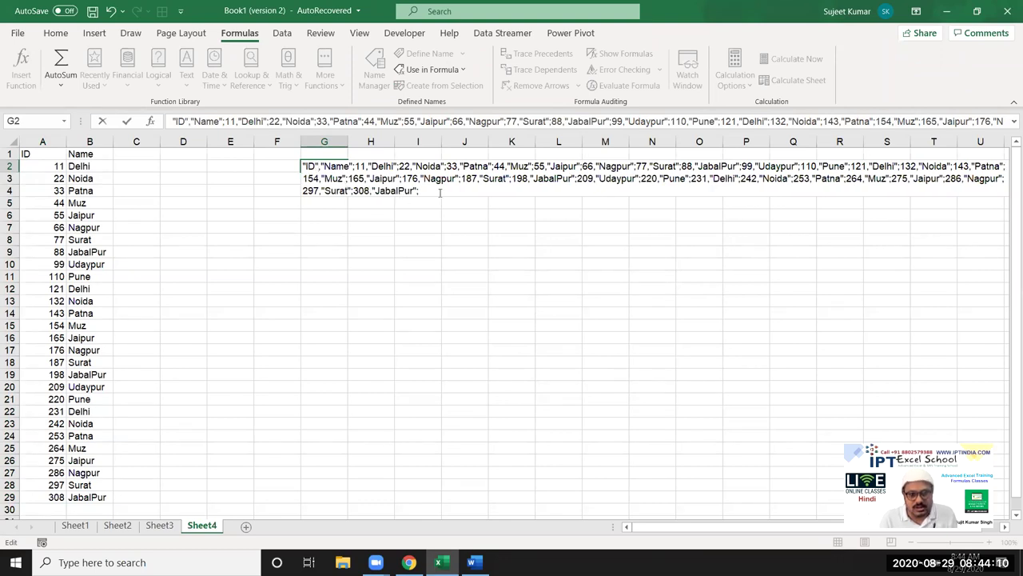
pyautogui.click(440, 191)
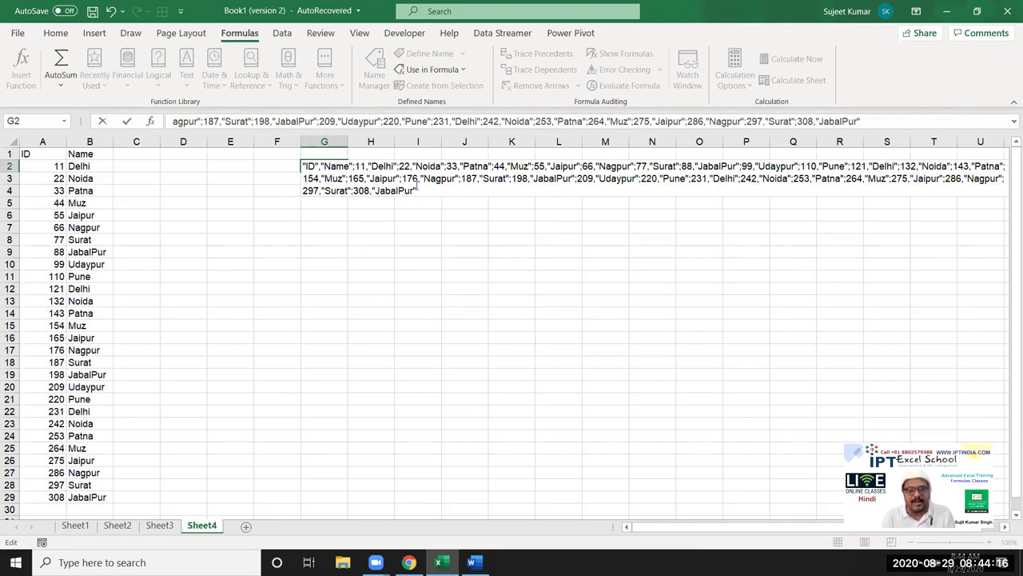
pyautogui.moveTo(416, 191); pyautogui.dragTo(303, 165)
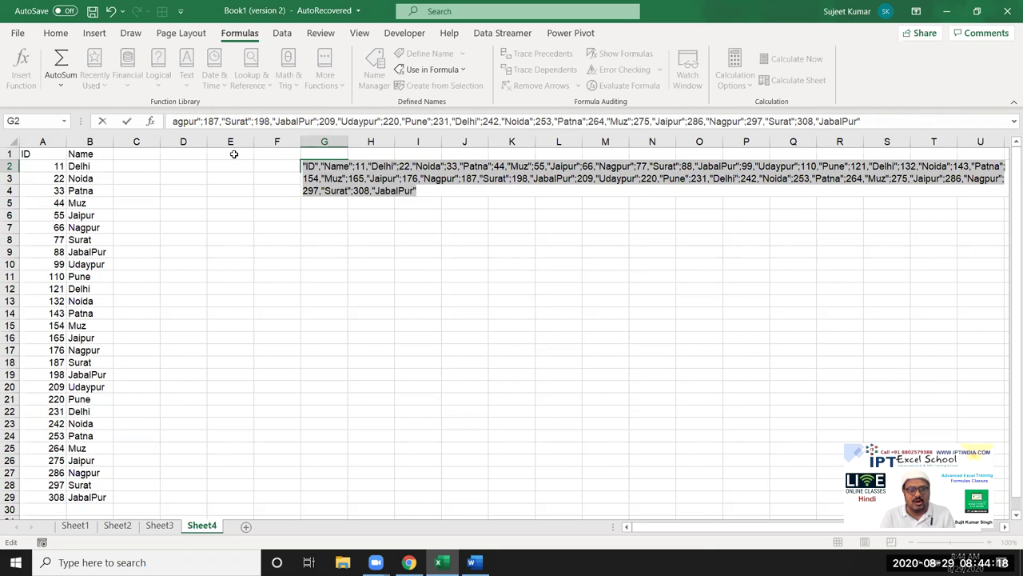
pyautogui.press('Escape')
# Step: In Name Manager, replace Data's old values with the pasted ID/Name array
pyautogui.hotkey('ctrl', 'F3')
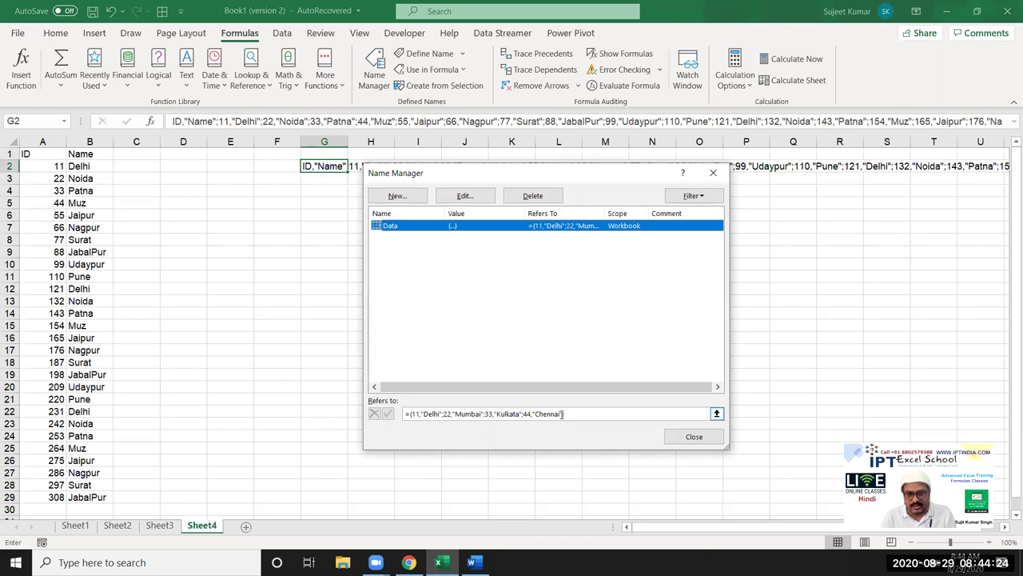
pyautogui.moveTo(563, 413); pyautogui.dragTo(423, 413)
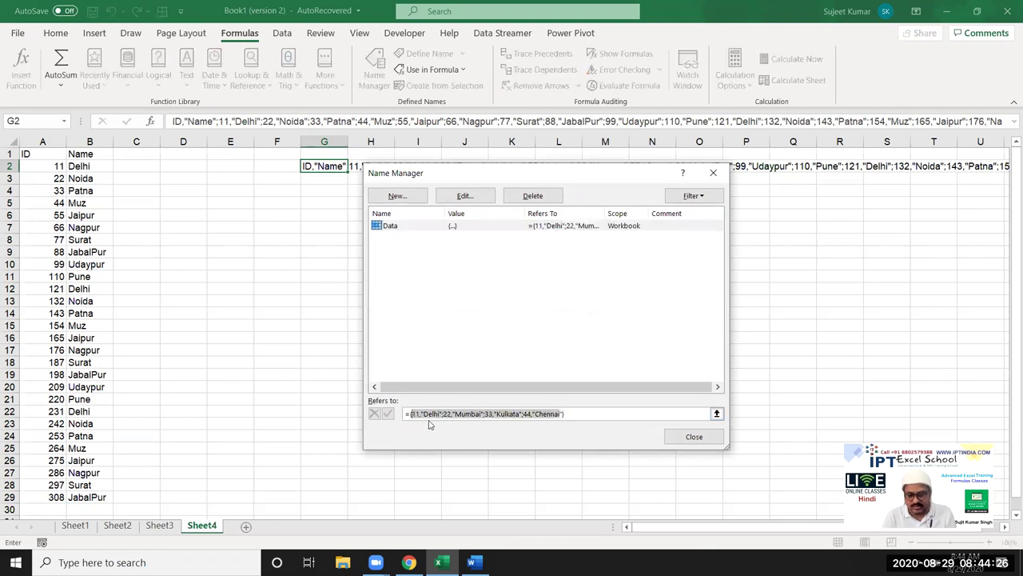
pyautogui.press('Delete')
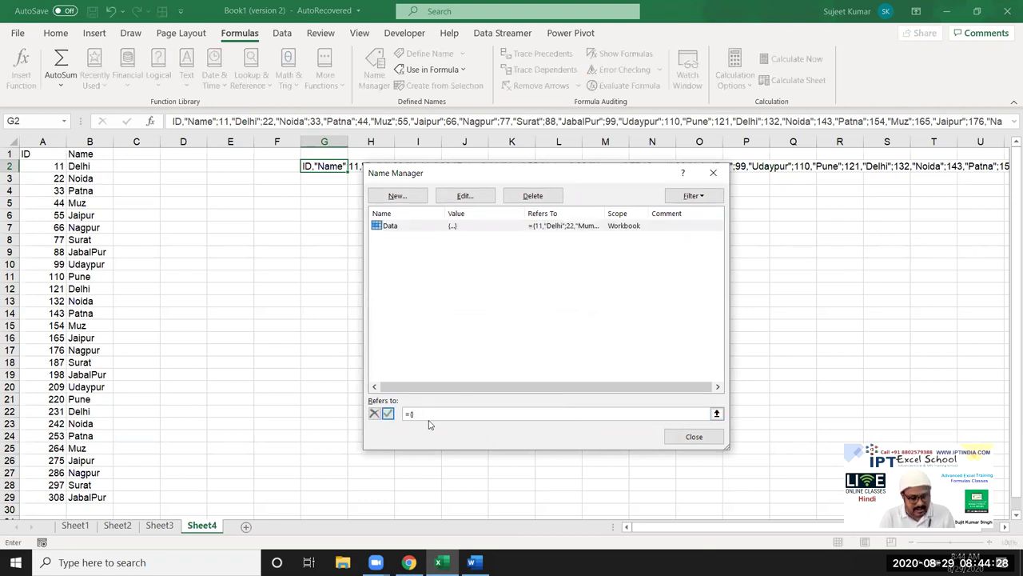
pyautogui.hotkey('ctrl', 'v')
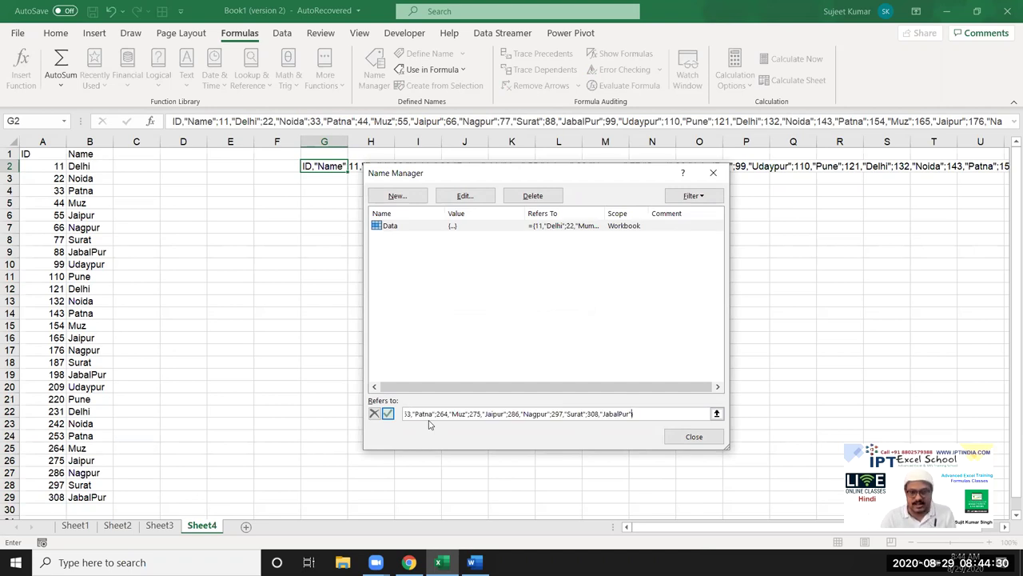
pyautogui.click(390, 414)
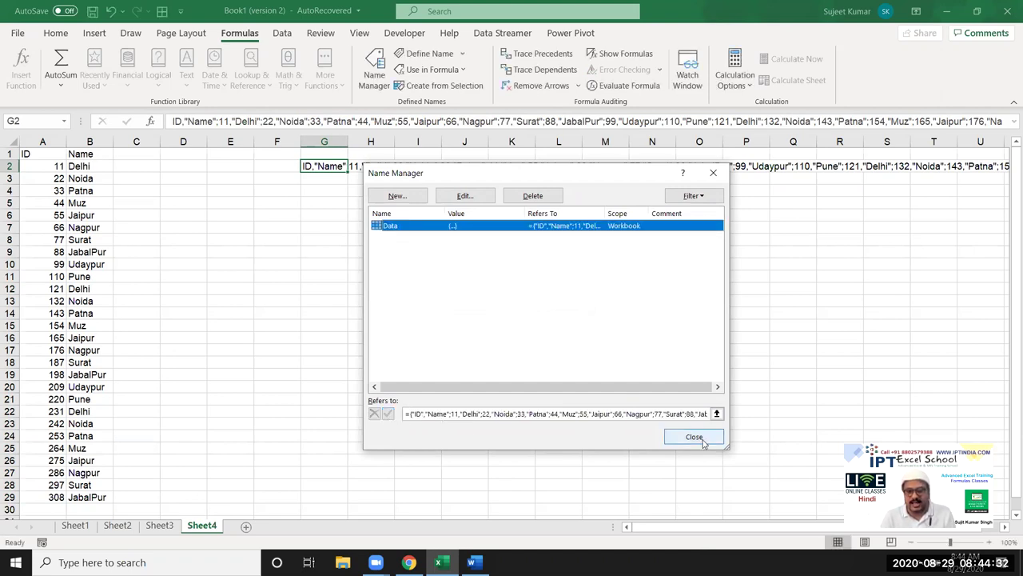
pyautogui.click(693, 437)
# Step: On Sheet1, enter code 55 in cell A4
pyautogui.click(159, 525)
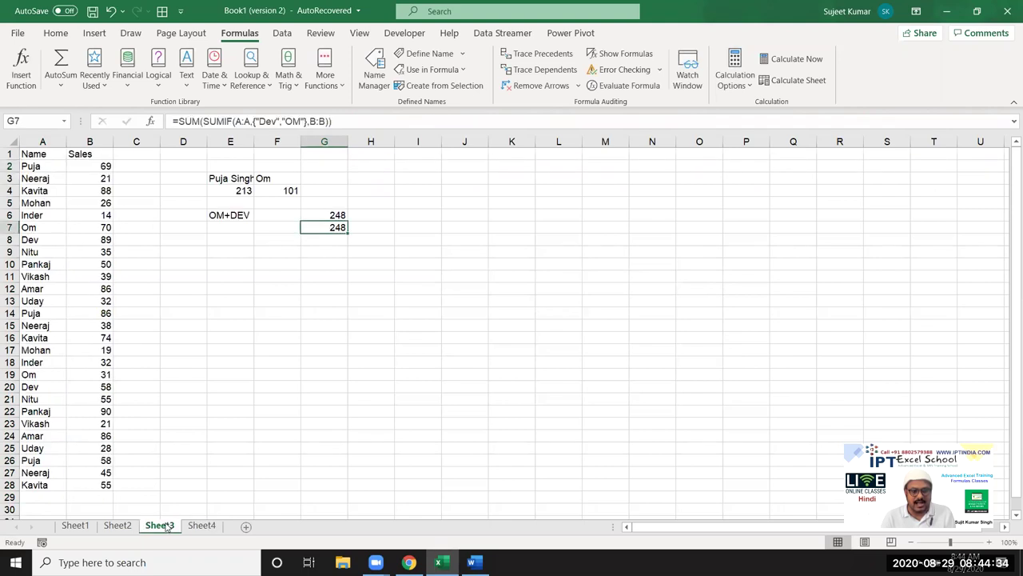
pyautogui.click(75, 525)
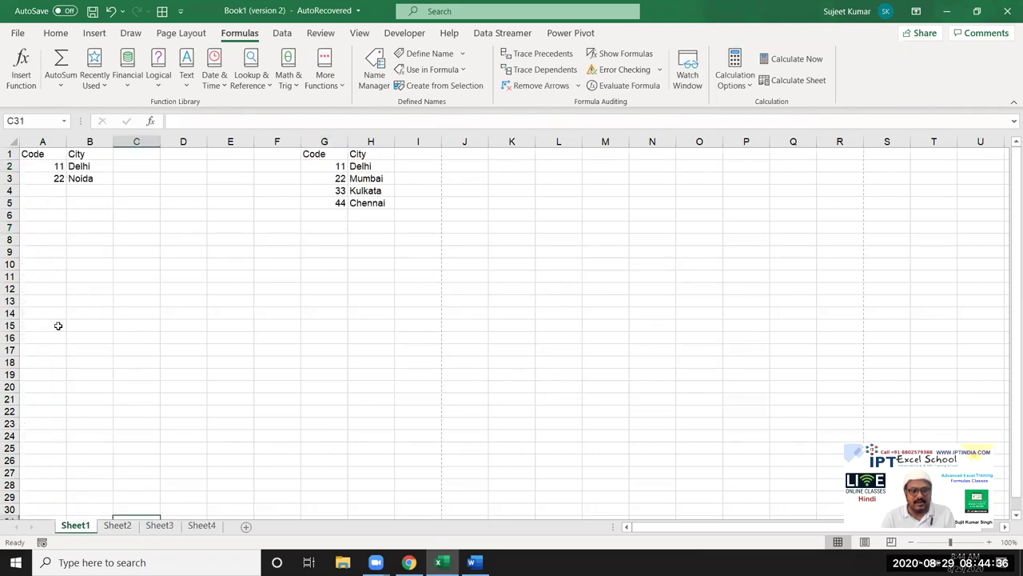
pyautogui.click(75, 180)
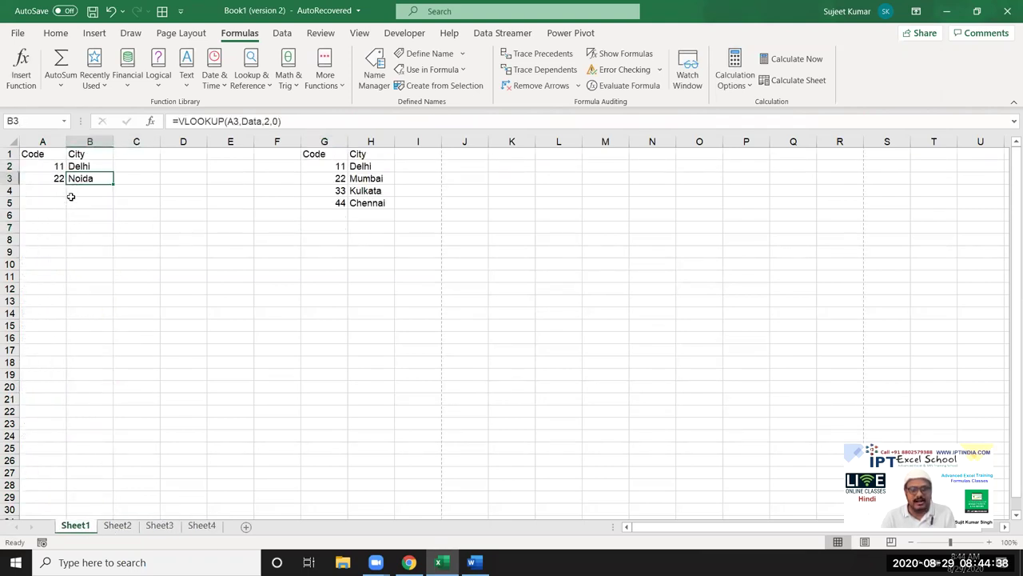
pyautogui.click(61, 192)
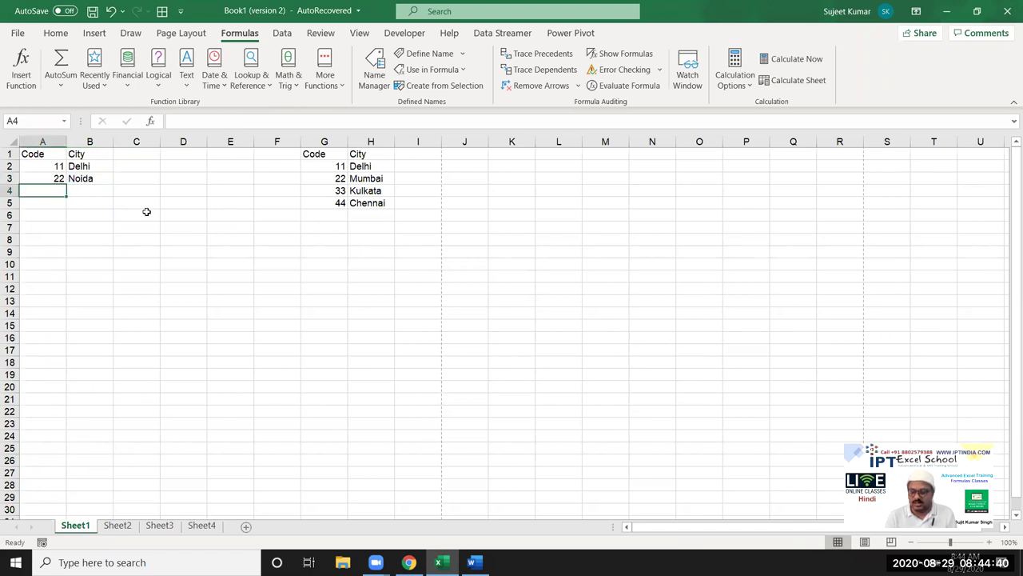
pyautogui.write('55')
pyautogui.press('Tab')
# Step: Enter =VLOOKUP(A4,Data,2,0) in B4 so it returns Jaipur
pyautogui.write('=vl')
pyautogui.press('Tab')
pyautogui.press('Left')
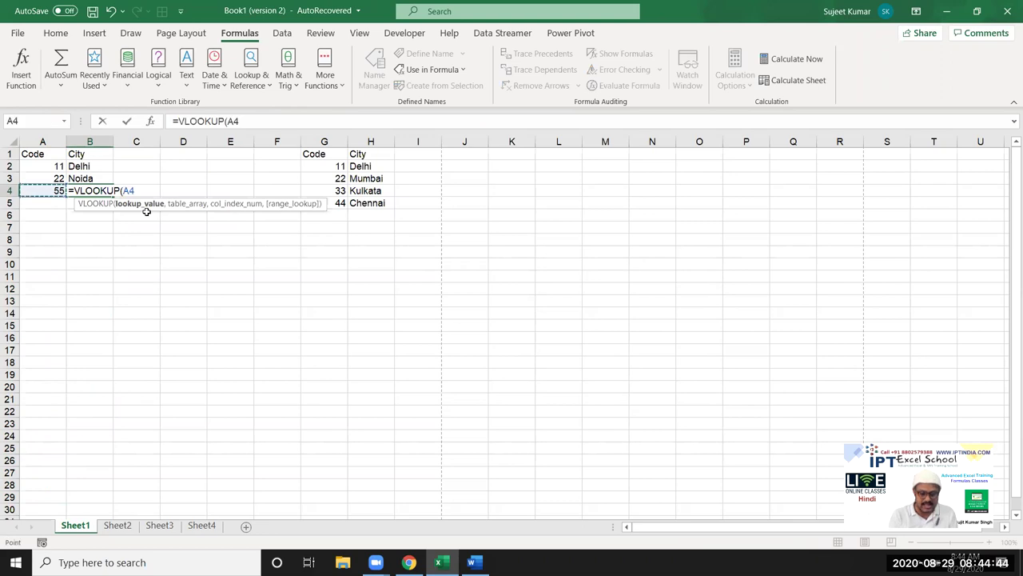
pyautogui.write(',dat')
pyautogui.press('Tab')
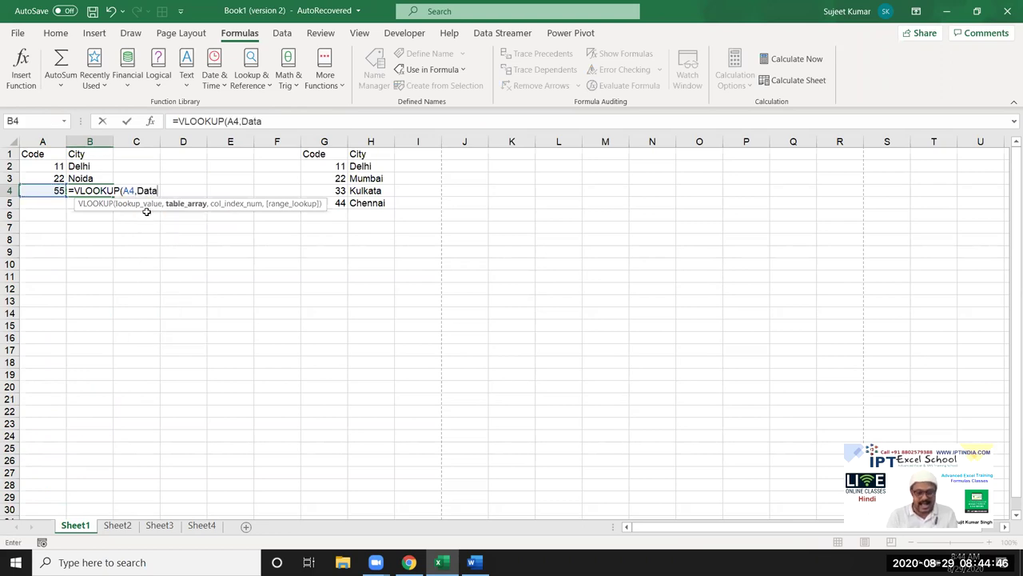
pyautogui.write(',2,0')
pyautogui.press('Return')
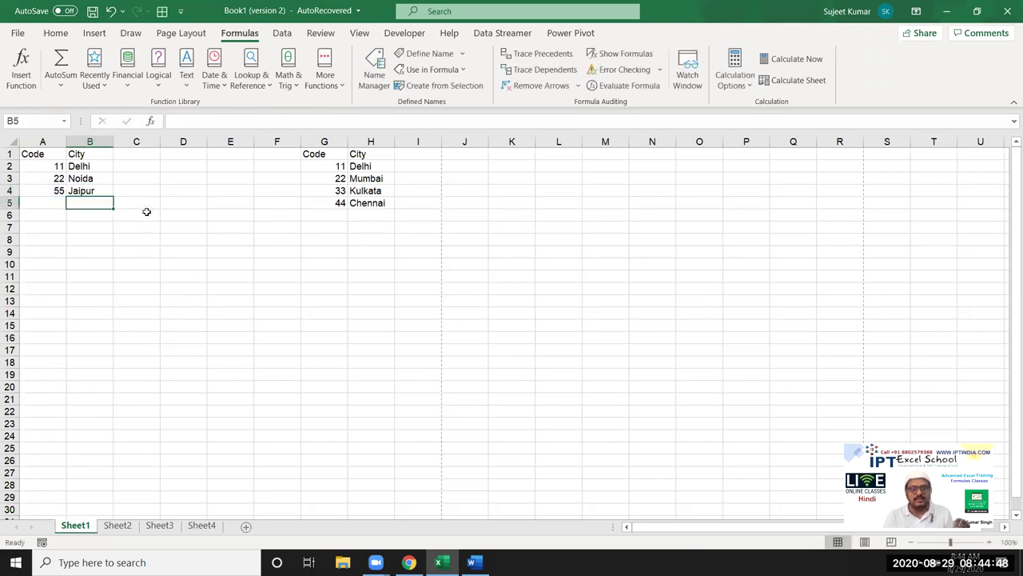
pyautogui.press('Up')
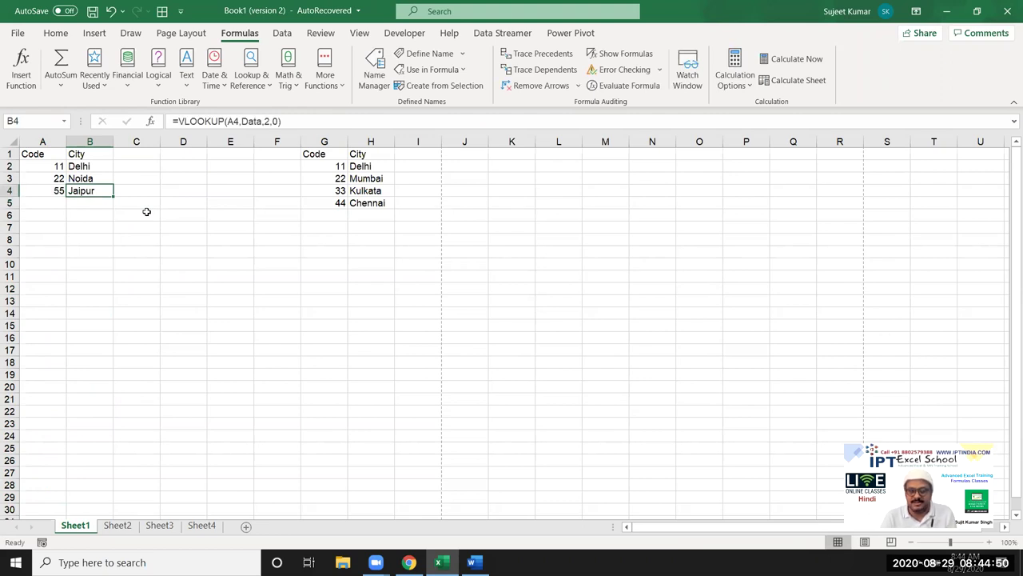
# Step: Add a new sheet with =data in A1 to spill the ID/Name table, then return to Sheet1
pyautogui.click(246, 526)
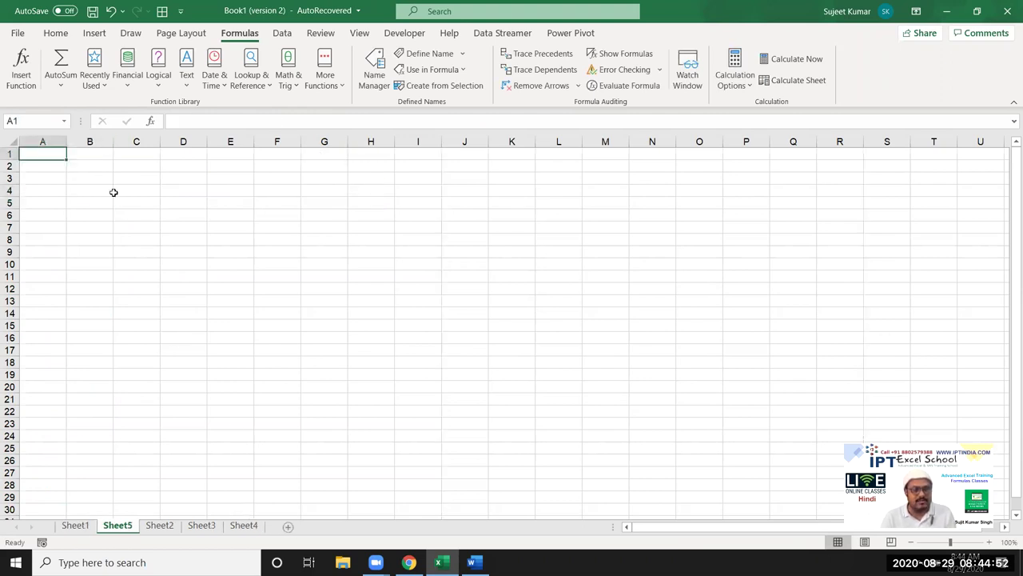
pyautogui.write('=')
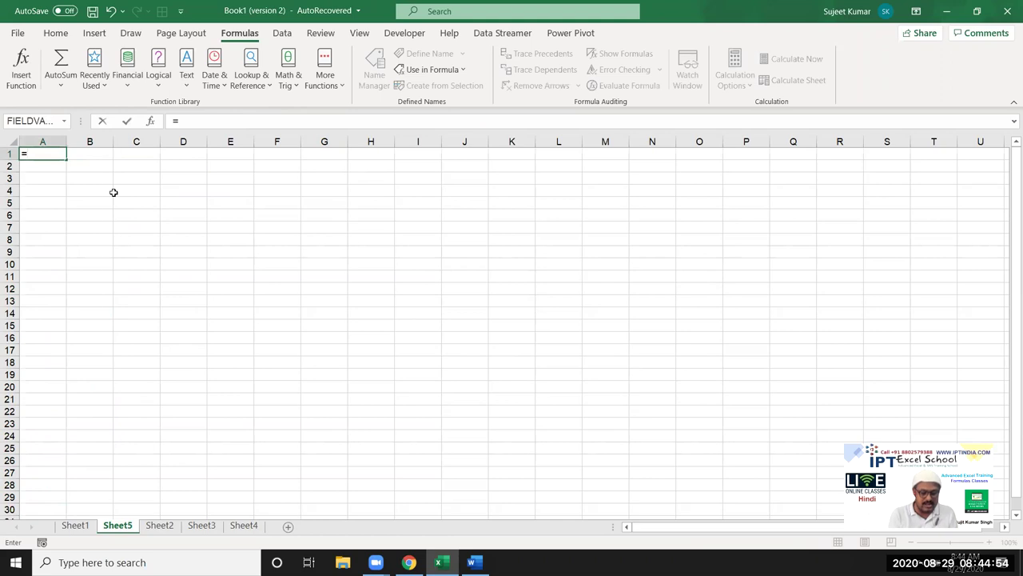
pyautogui.write('data')
pyautogui.press('Return')
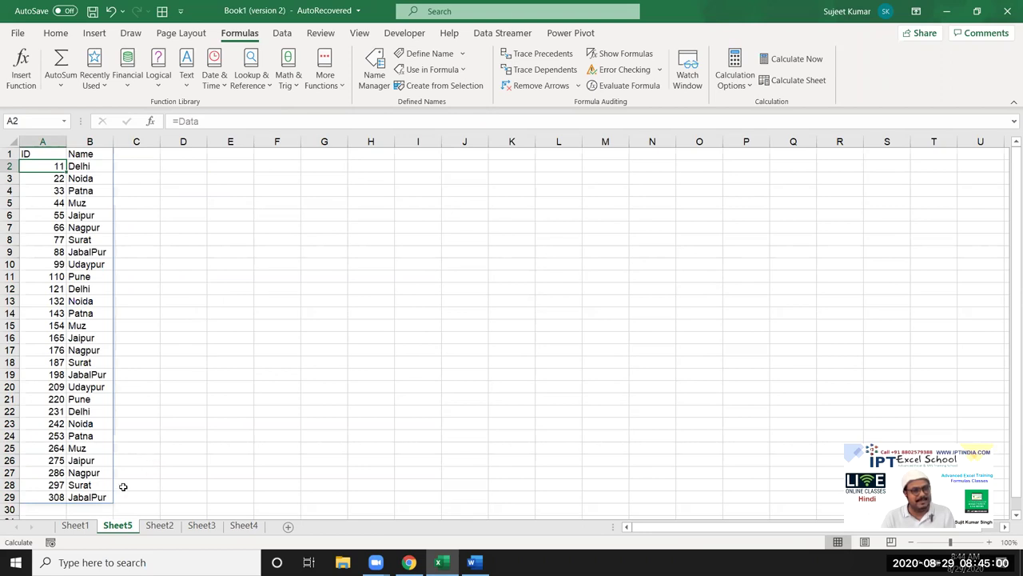
pyautogui.click(75, 525)
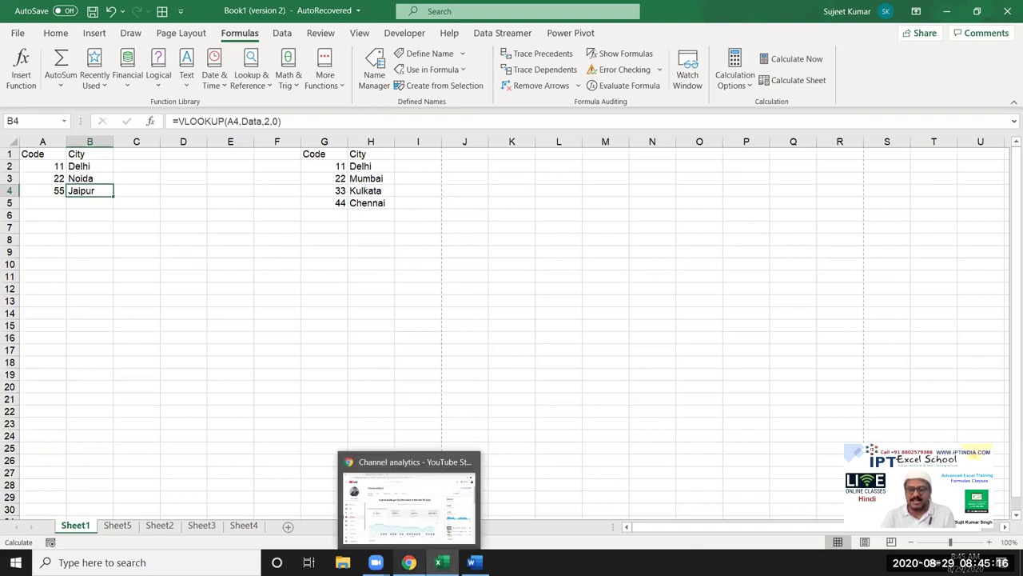
# Step: Search Gmail for 'ctrl + shift enter' and open the email titled Book
pyautogui.click(404, 495)
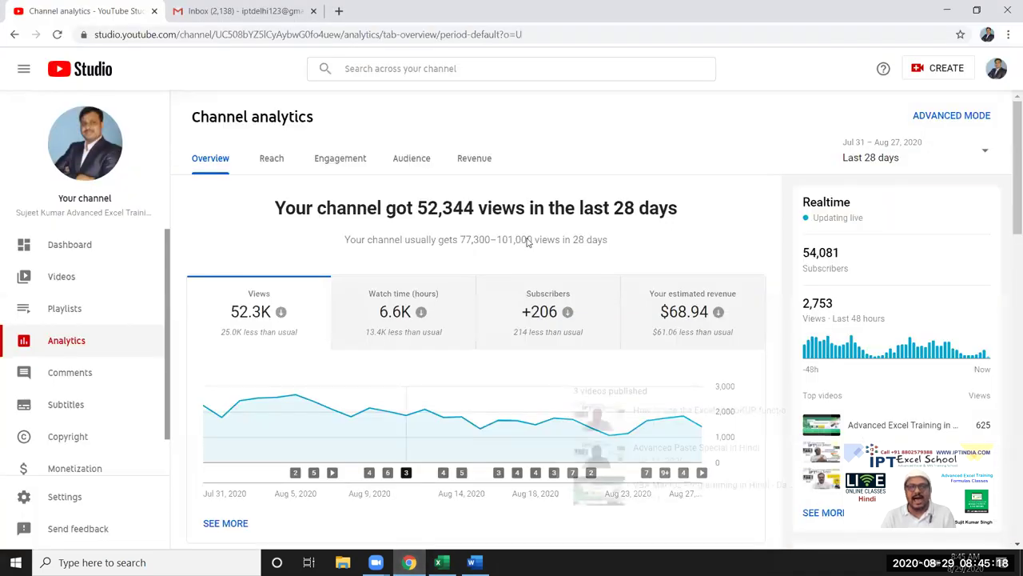
pyautogui.moveTo(406, 473)
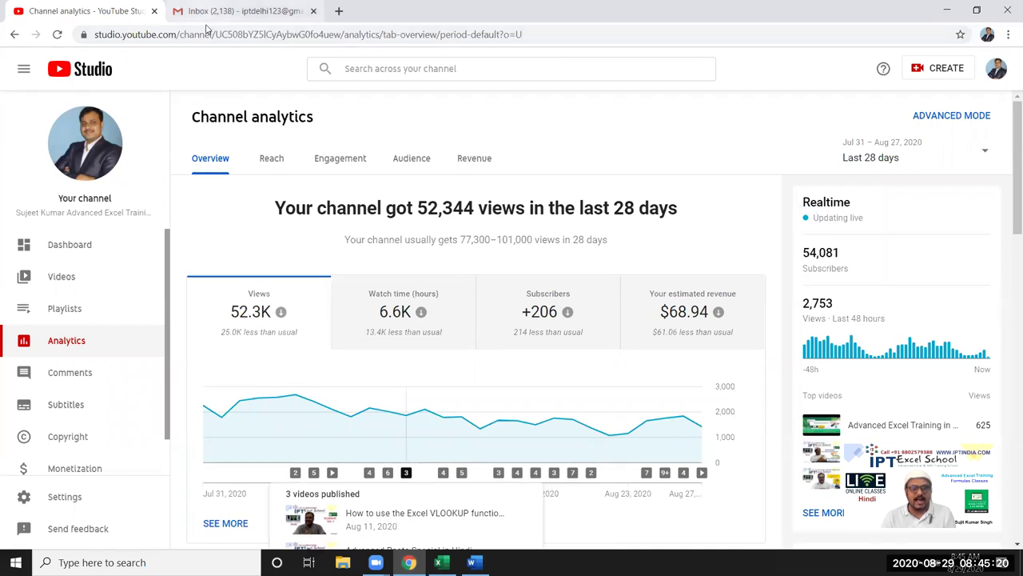
pyautogui.click(209, 11)
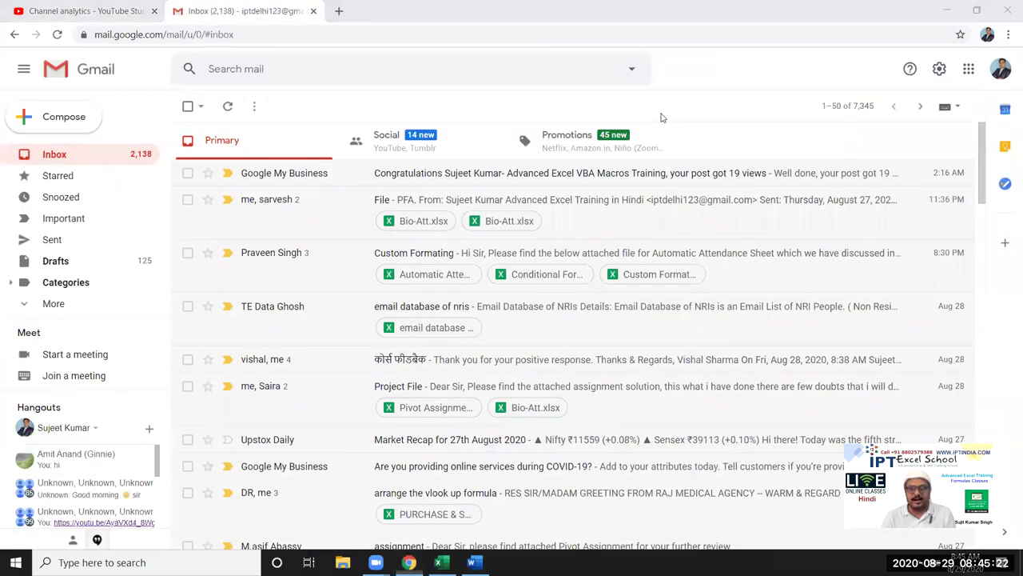
pyautogui.click(414, 72)
pyautogui.write('ct')
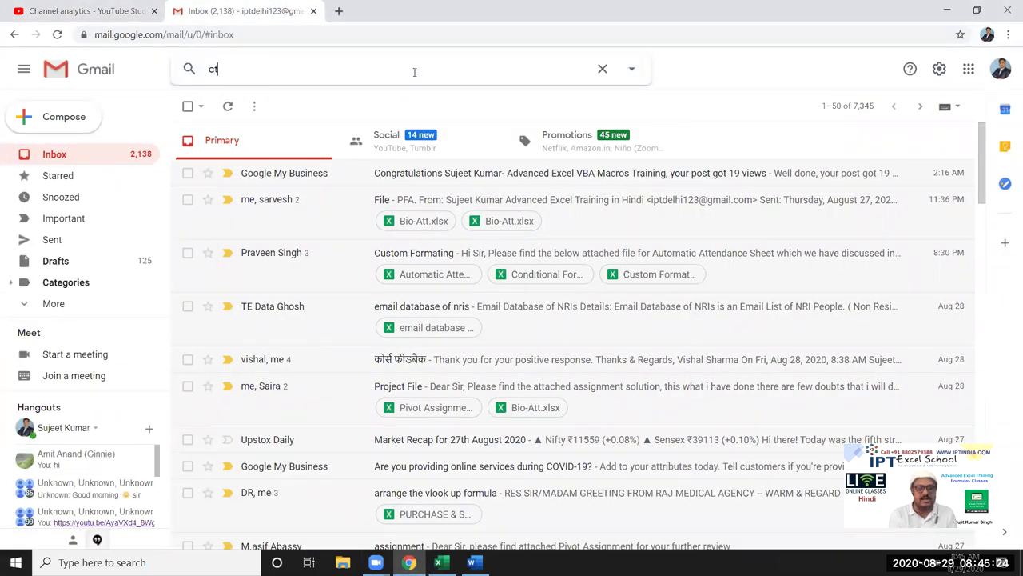
pyautogui.write('r +')
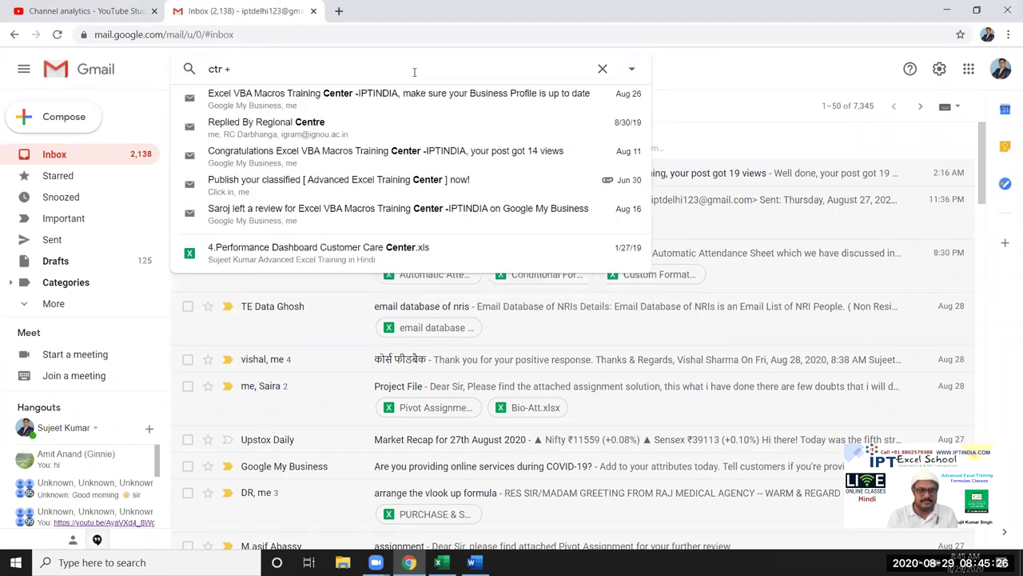
pyautogui.press('BackSpace')
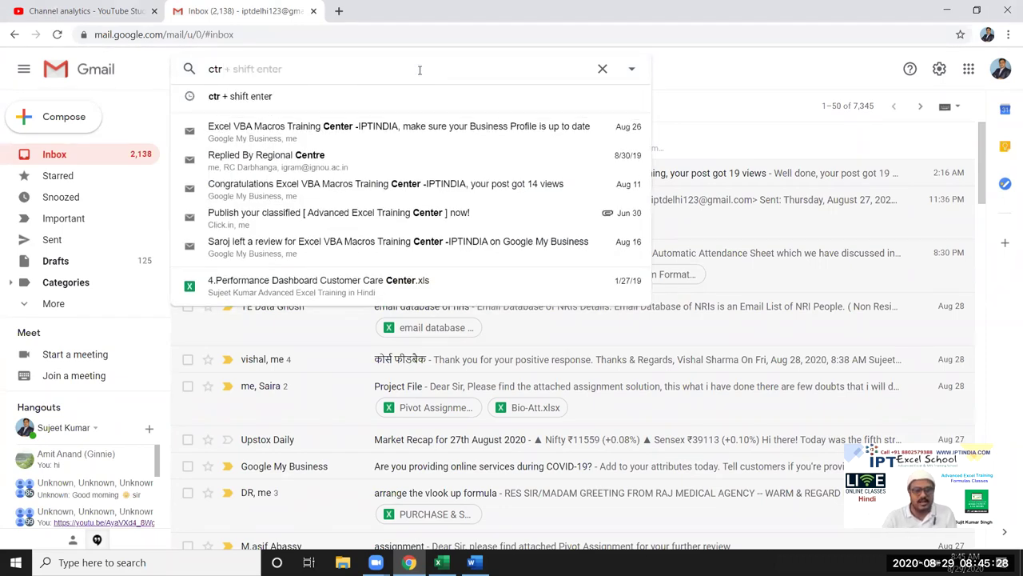
pyautogui.click(332, 103)
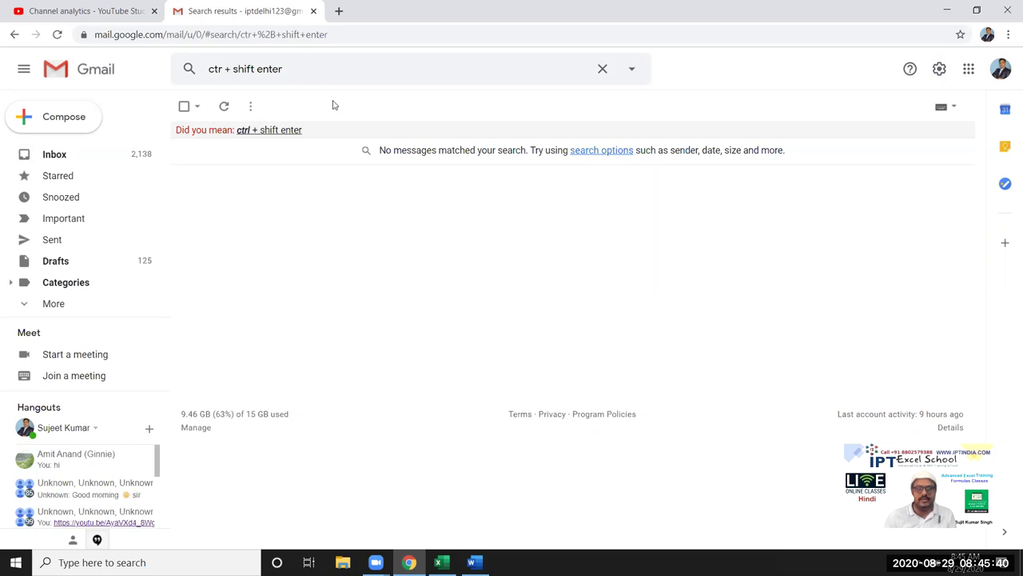
pyautogui.click(275, 130)
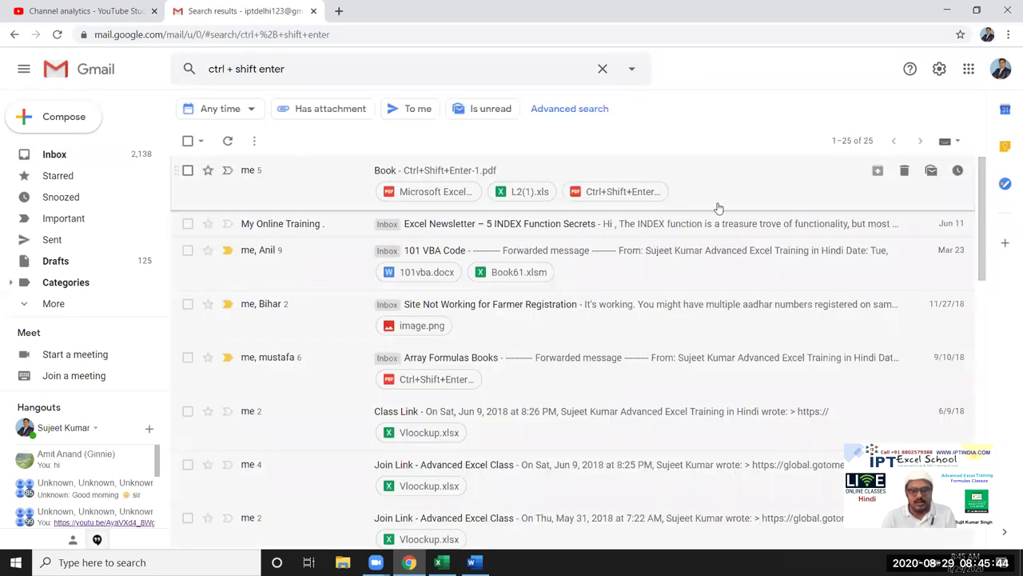
pyautogui.click(719, 203)
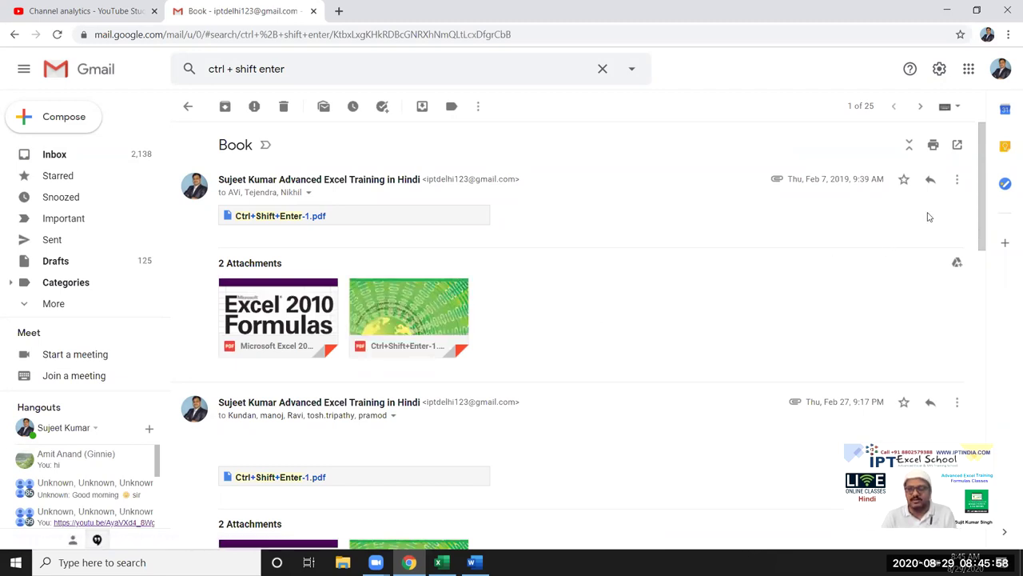
# Step: Forward the Book message and delete the forwarded header text
pyautogui.click(956, 179)
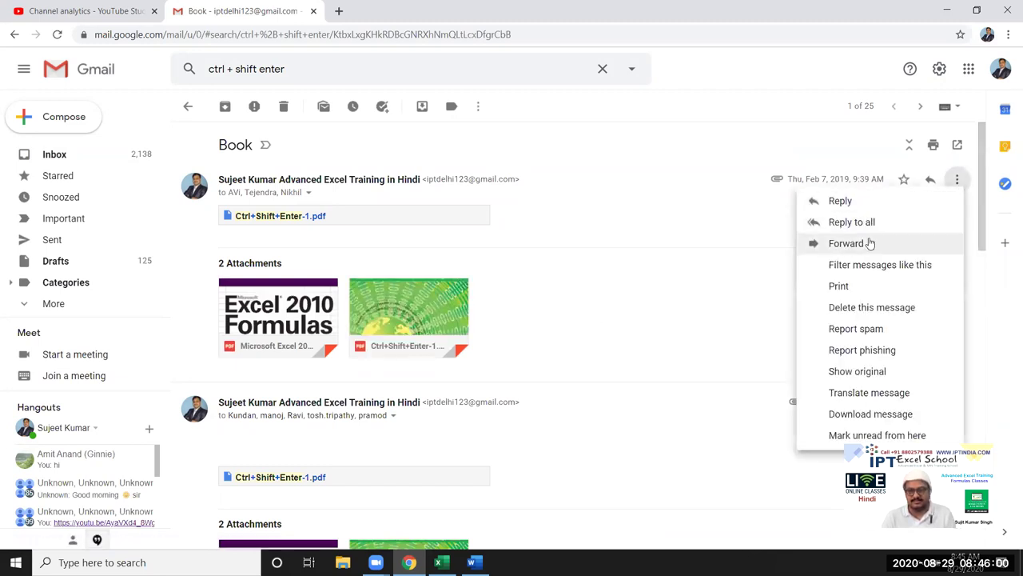
pyautogui.click(869, 243)
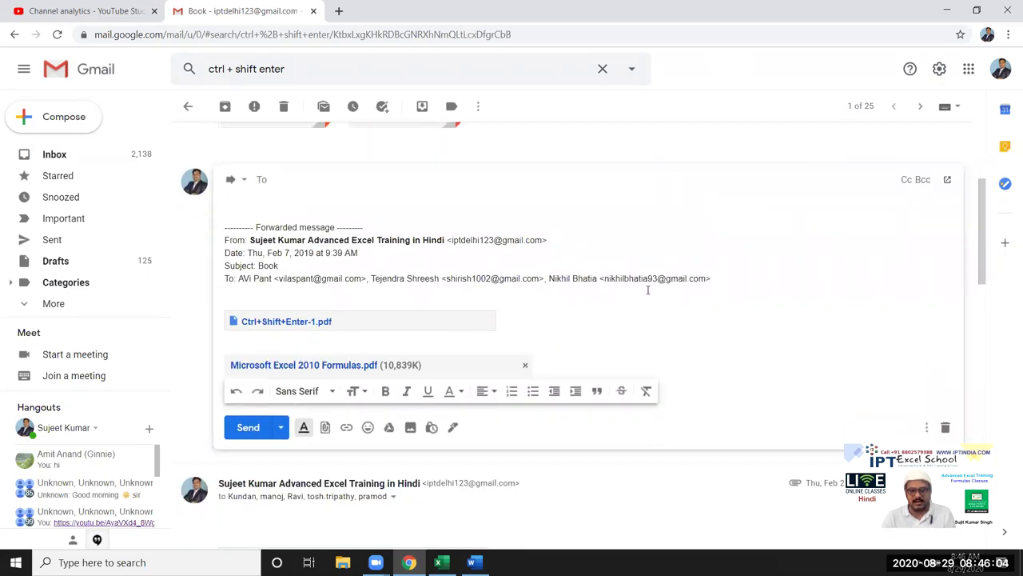
pyautogui.moveTo(711, 278); pyautogui.dragTo(209, 202)
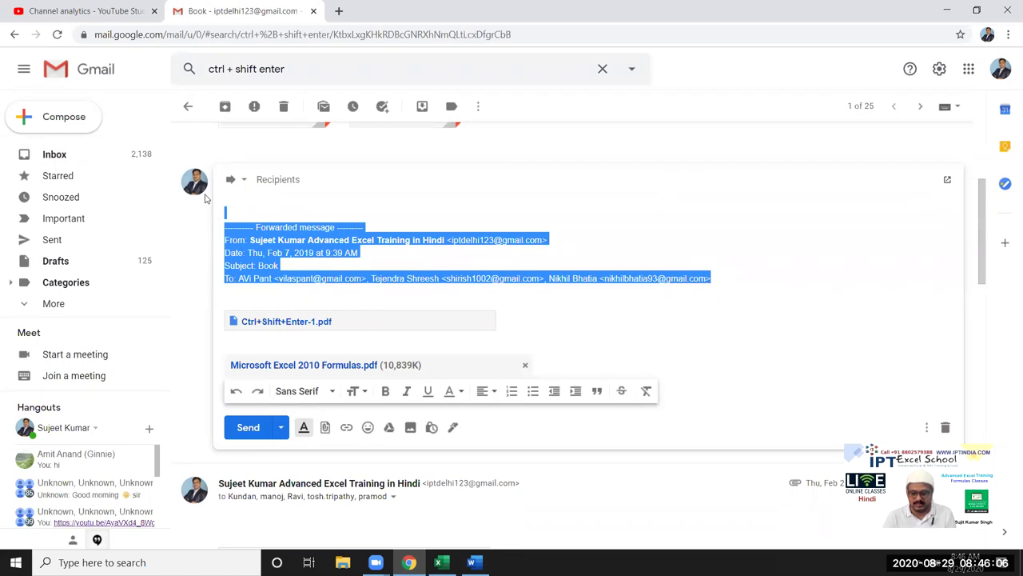
pyautogui.press('BackSpace')
# Step: Add two contacts as recipients from autocomplete, then switch back to Excel
pyautogui.click(272, 180)
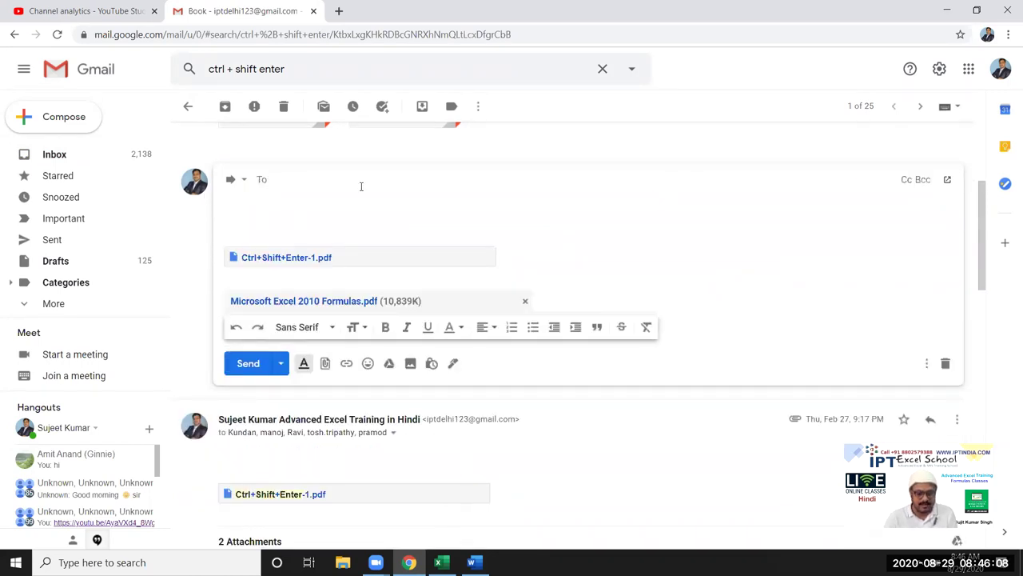
pyautogui.write('dee')
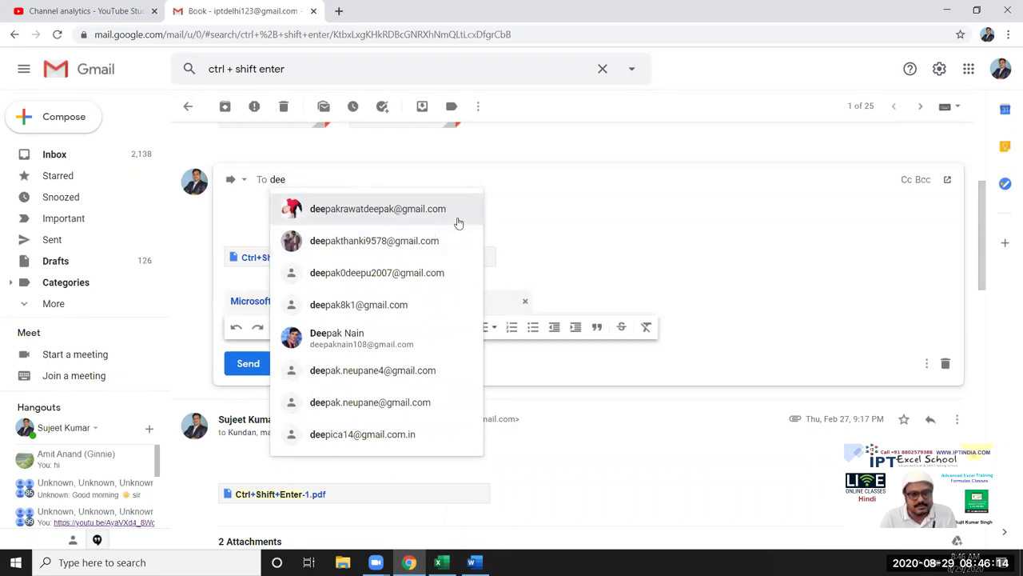
pyautogui.moveTo(376, 208)
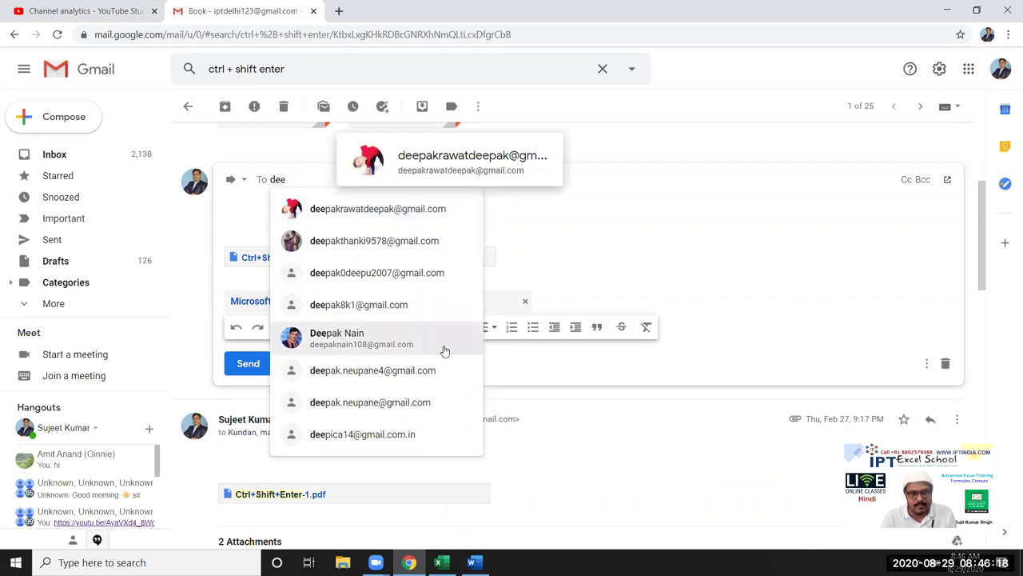
pyautogui.press('BackSpace')
pyautogui.press('BackSpace')
pyautogui.write('s')
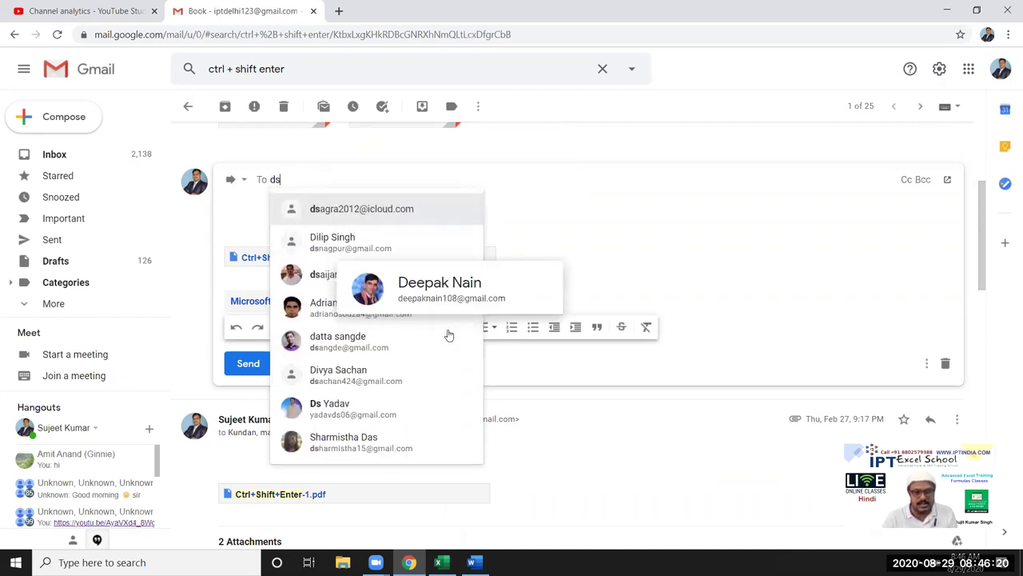
pyautogui.click(411, 214)
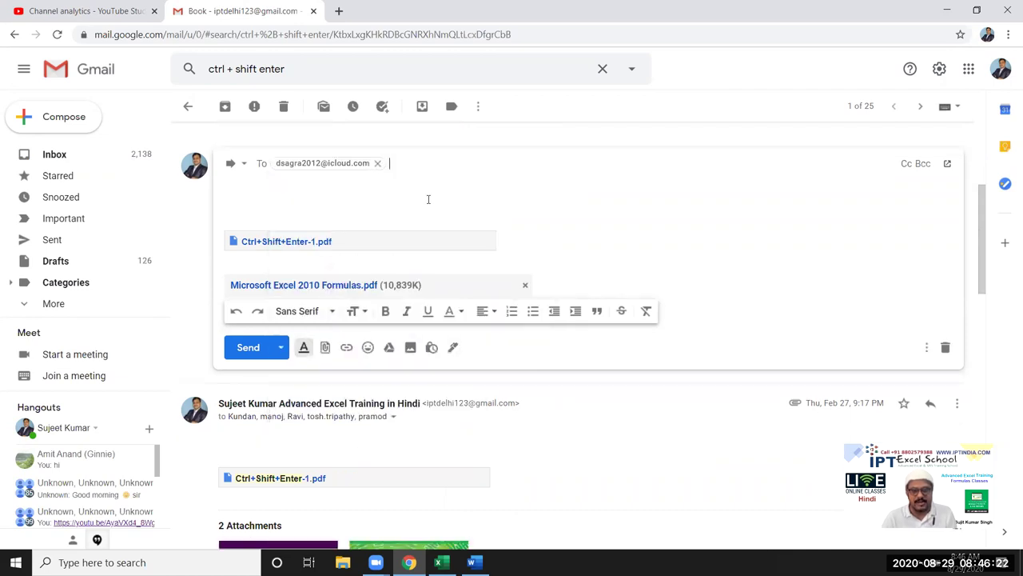
pyautogui.write('bh')
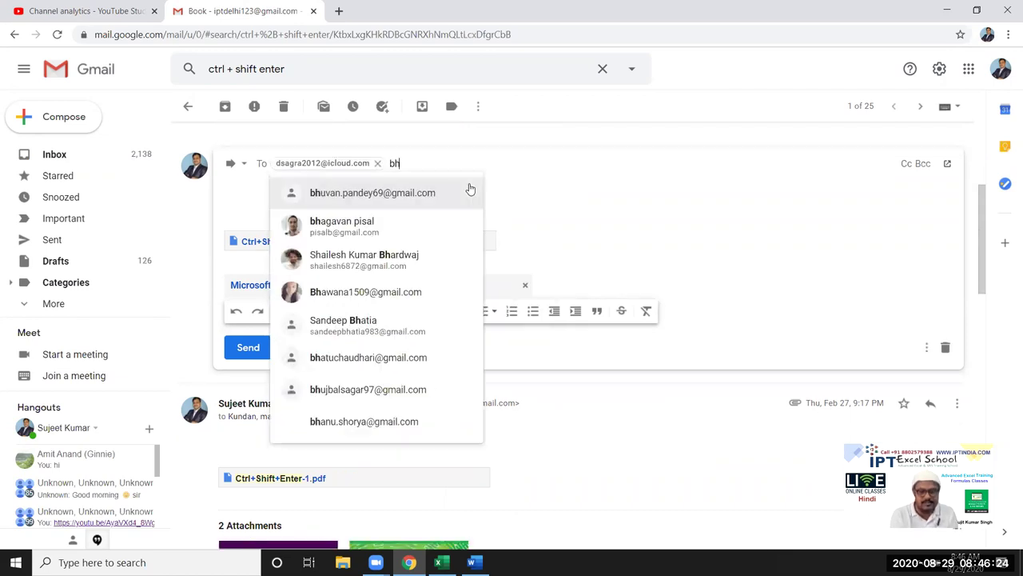
pyautogui.write('u')
pyautogui.click(434, 194)
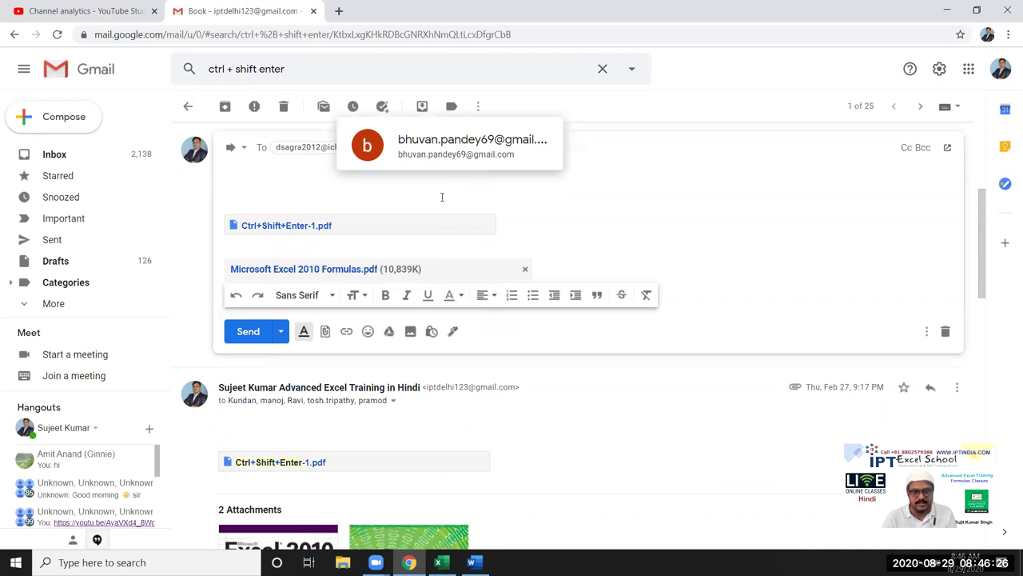
pyautogui.hotkey('alt', 'Tab')
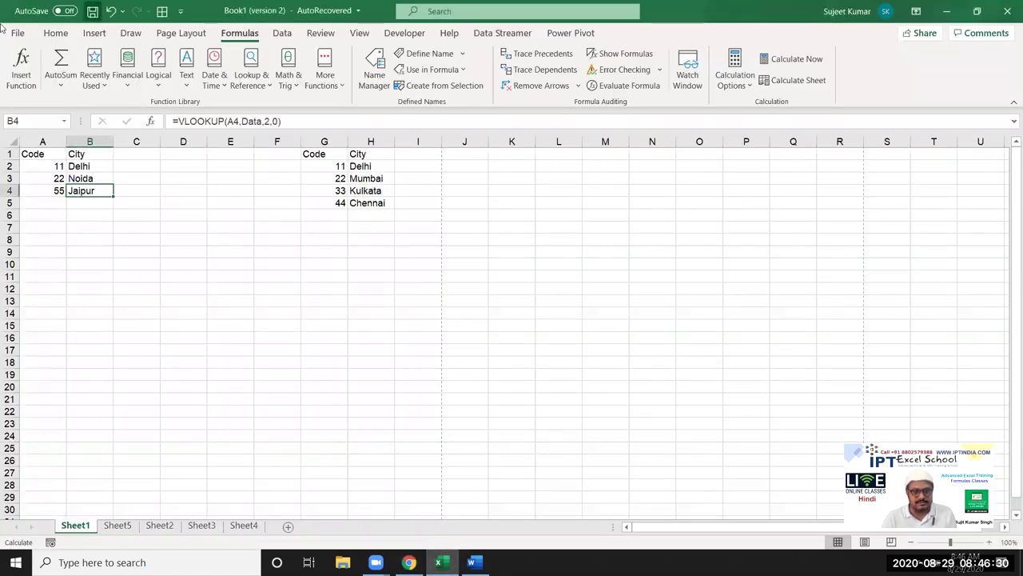
# Step: Save the workbook on the Desktop as Array, an Excel Macro-Enabled Workbook
pyautogui.click(93, 10)
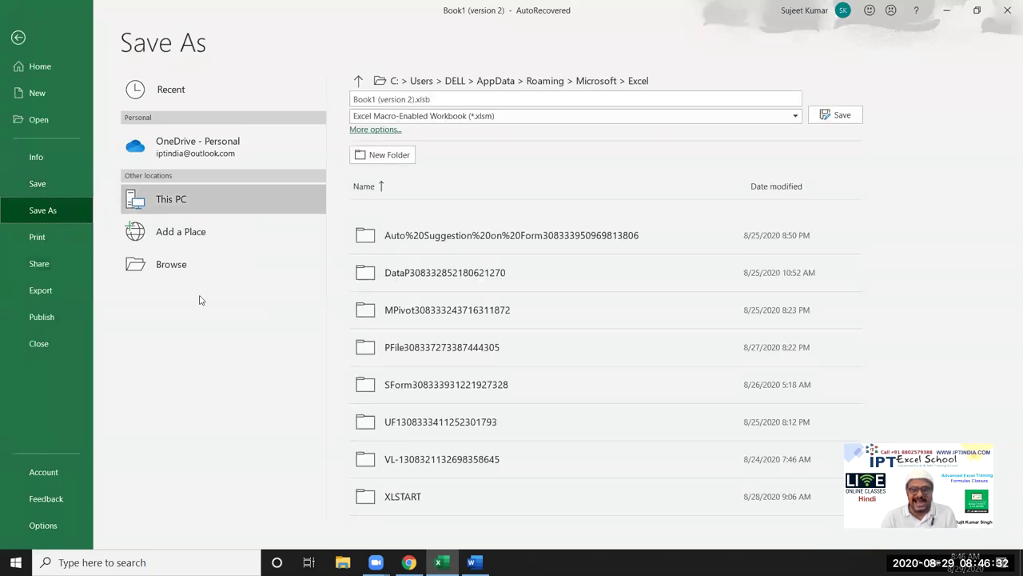
pyautogui.click(187, 272)
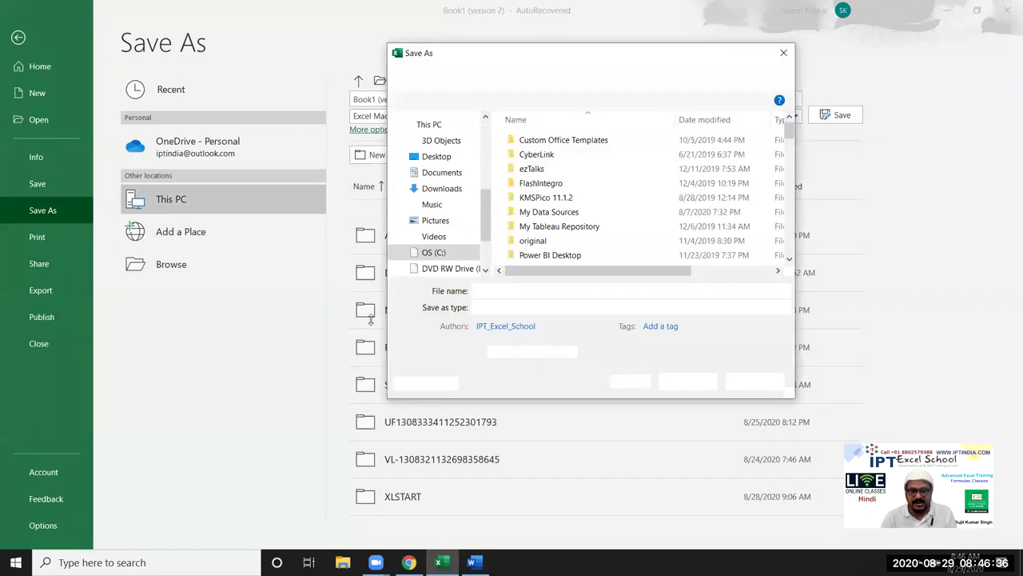
pyautogui.click(439, 158)
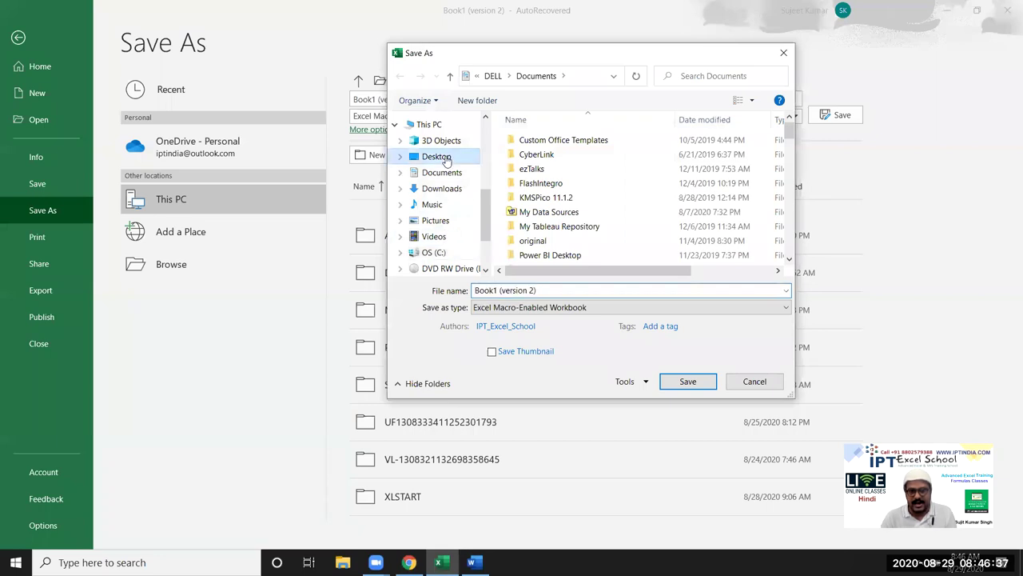
pyautogui.click(534, 291)
pyautogui.write('A')
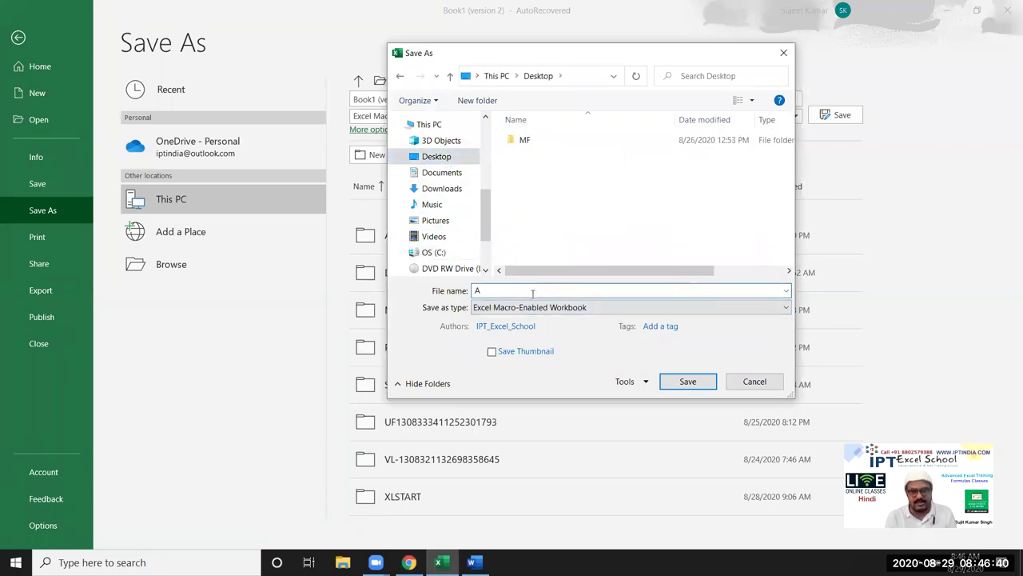
pyautogui.press('BackSpace')
pyautogui.press('BackSpace')
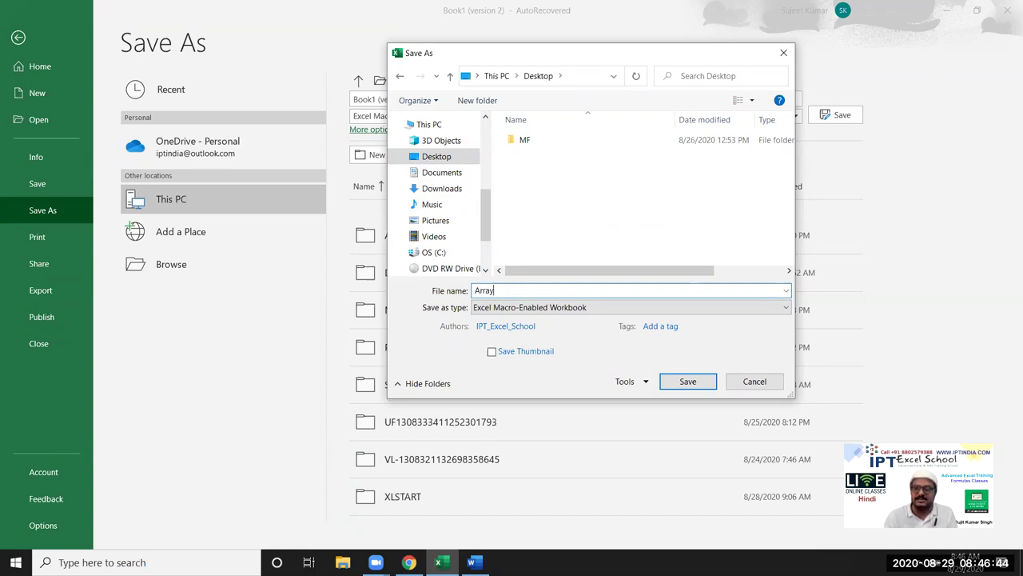
pyautogui.click(704, 384)
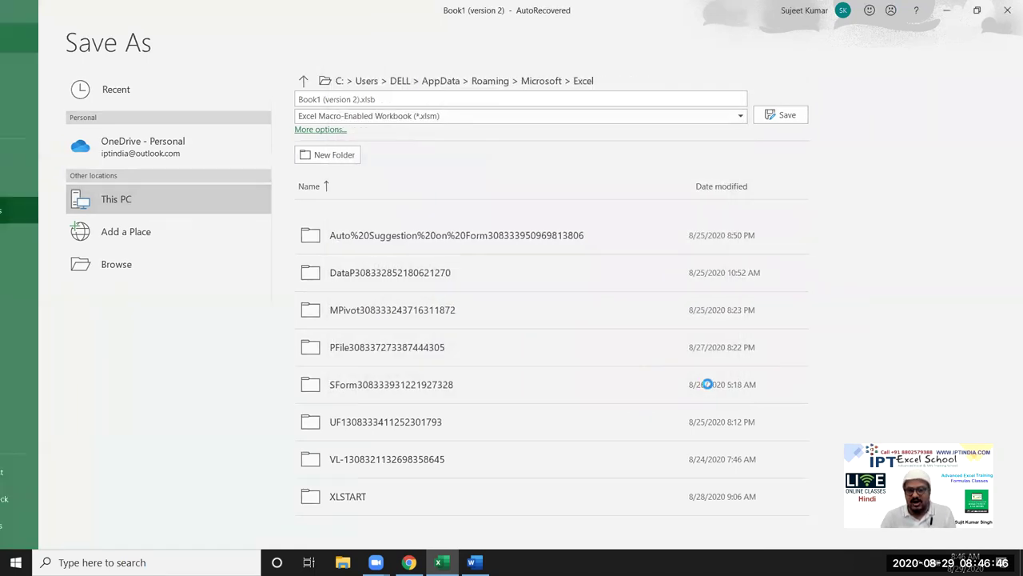
# Step: Close Excel and attach Array.xlsm from the Desktop to the Gmail forward draft
pyautogui.click(1008, 11)
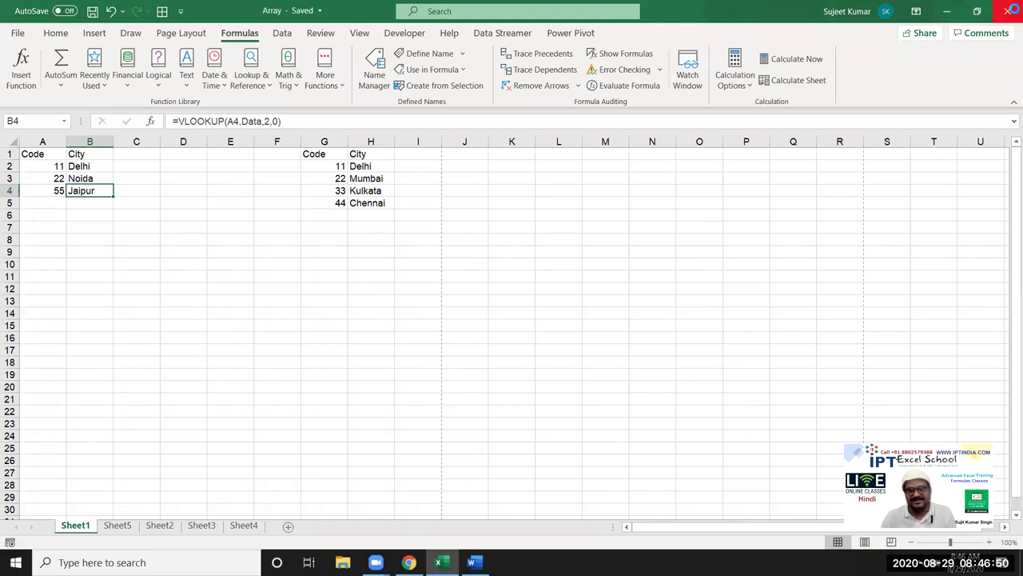
pyautogui.click(412, 562)
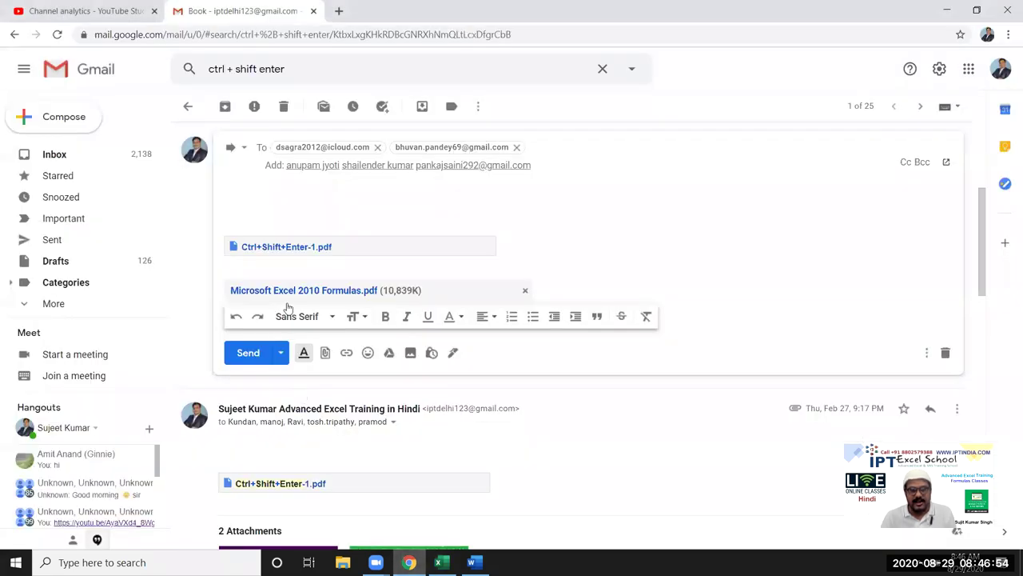
pyautogui.click(326, 355)
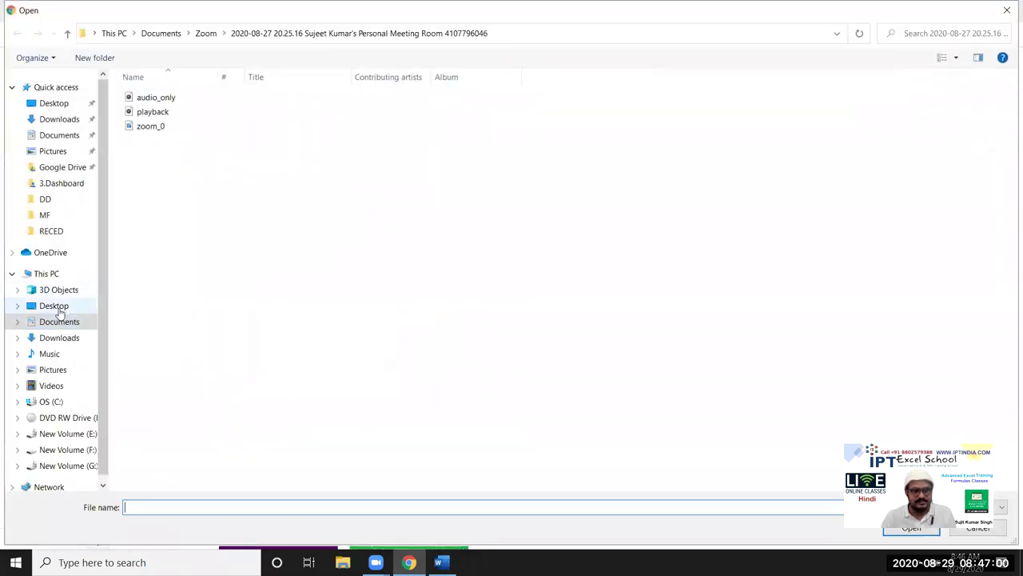
pyautogui.click(61, 307)
pyautogui.doubleClick(149, 116)
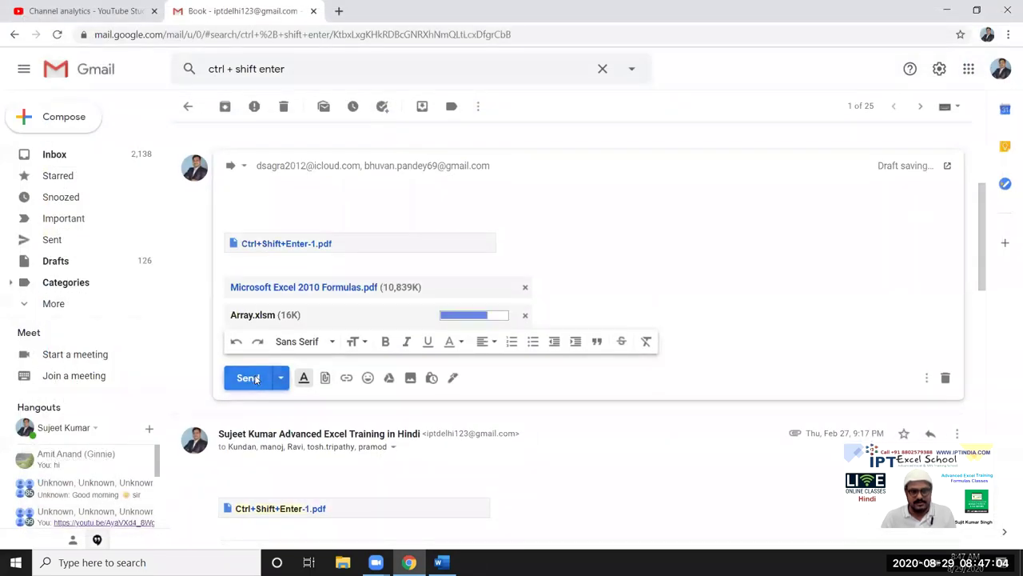
# Step: Send the forward to both recipients with view access to the file, then show the desktop
pyautogui.click(254, 376)
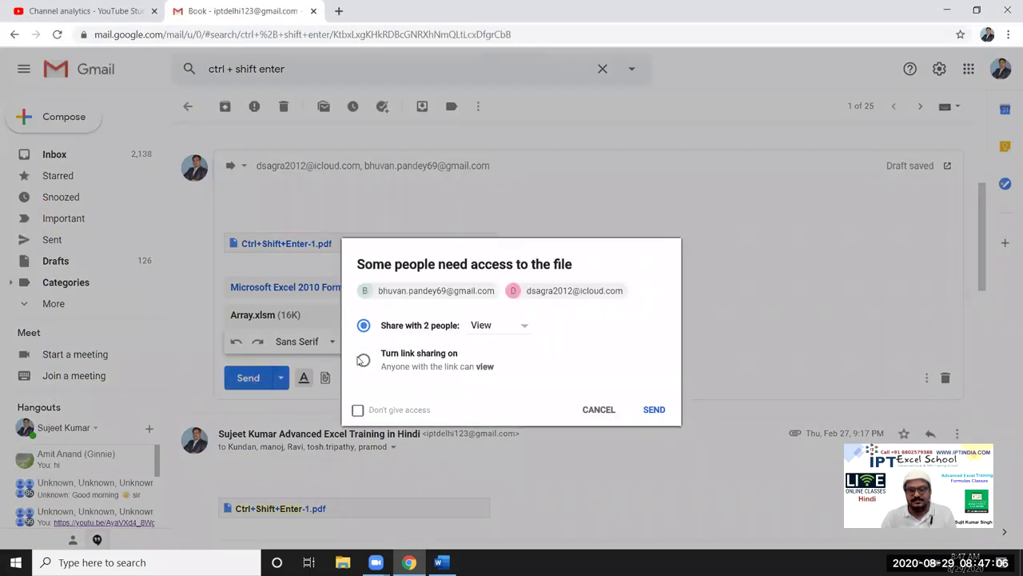
pyautogui.click(653, 410)
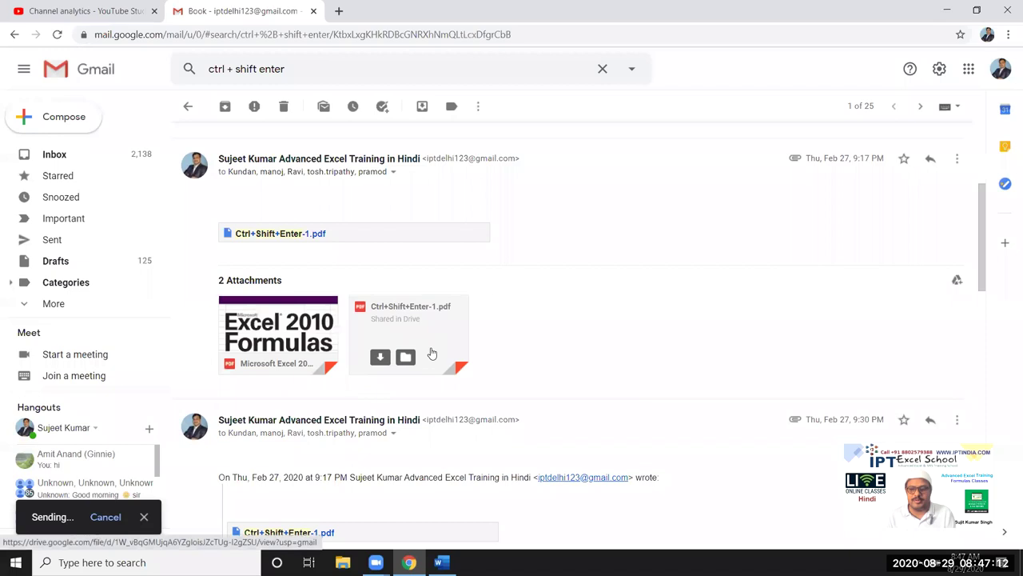
pyautogui.moveTo(408, 334)
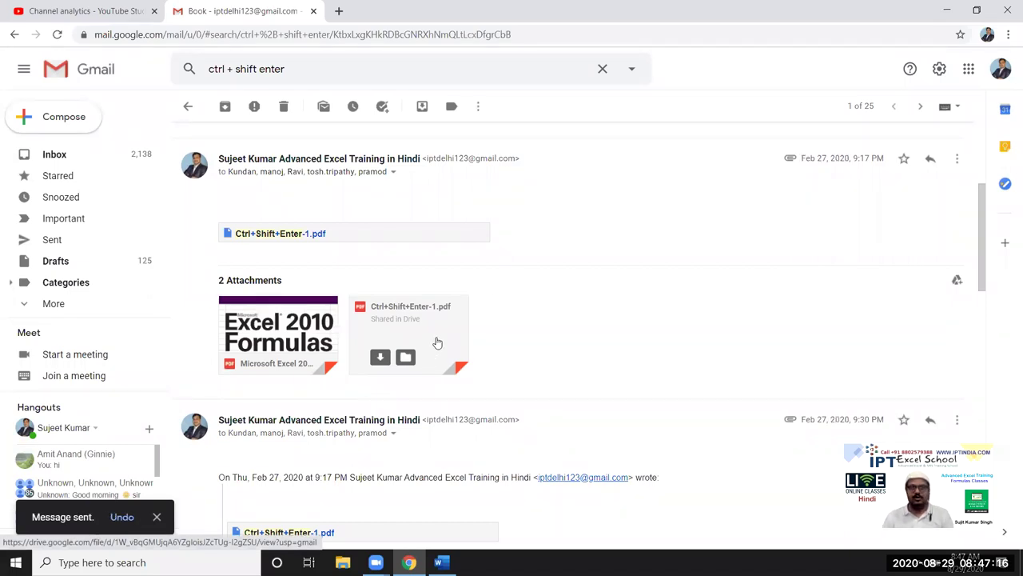
pyautogui.press('super+d')
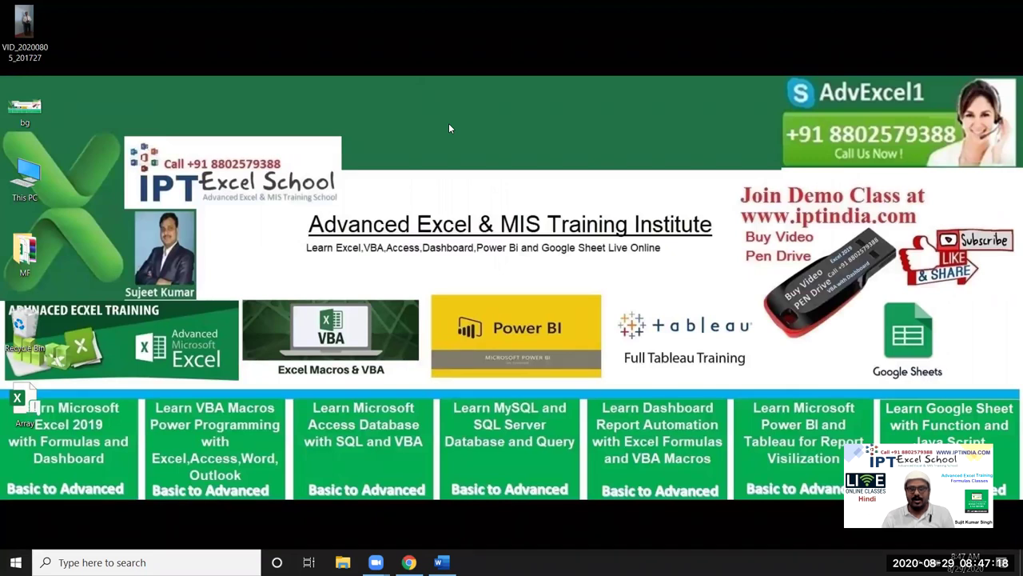